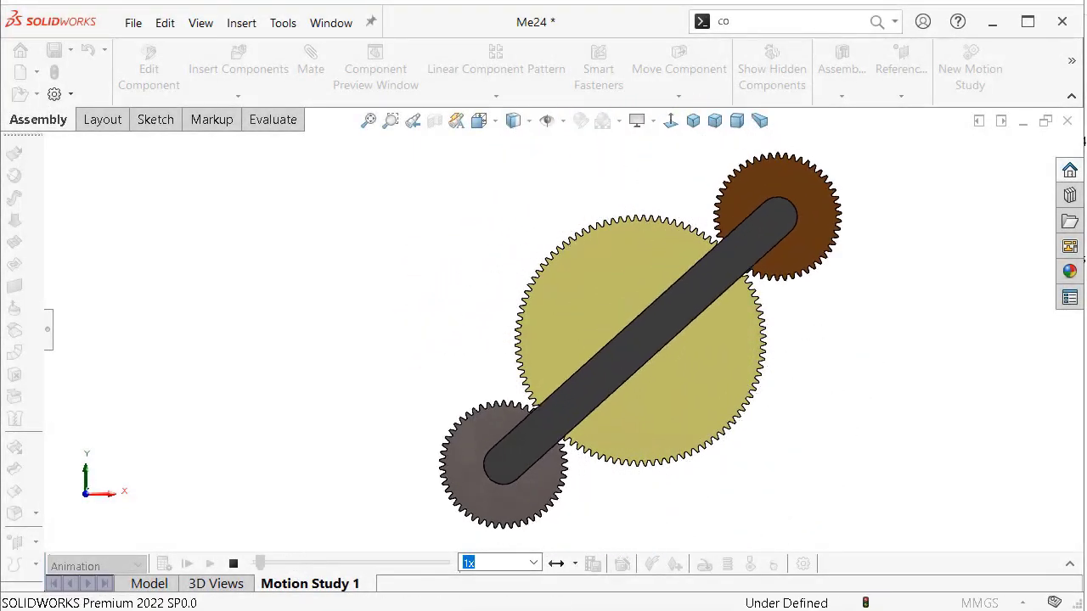
Stop the finished gear Motion Study animation.
left_click(234, 563)
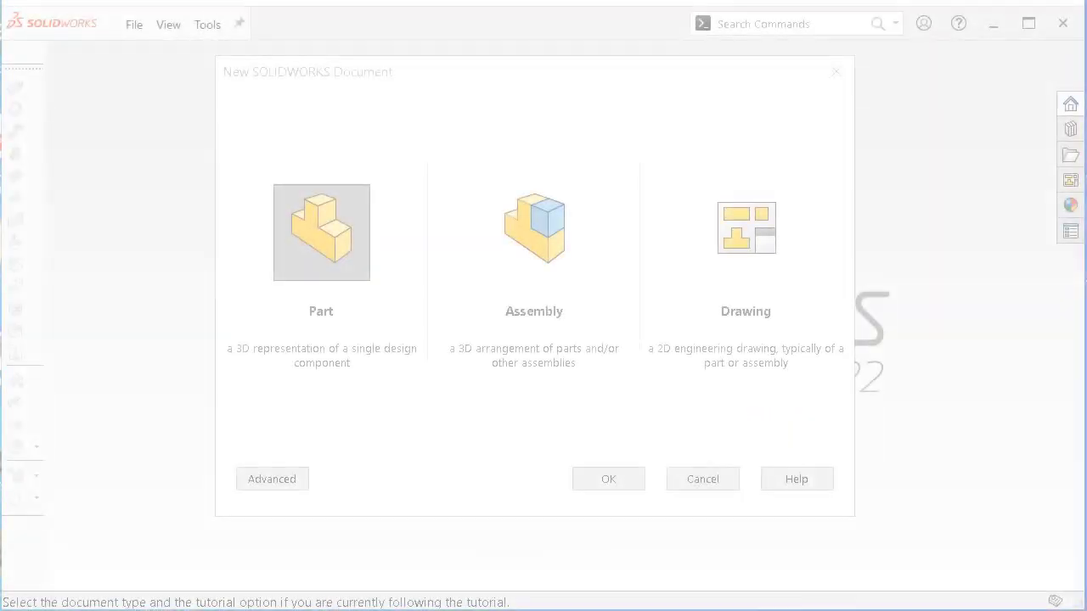
Create a new assembly and start a layout sketch in it.
left_click(532, 213)
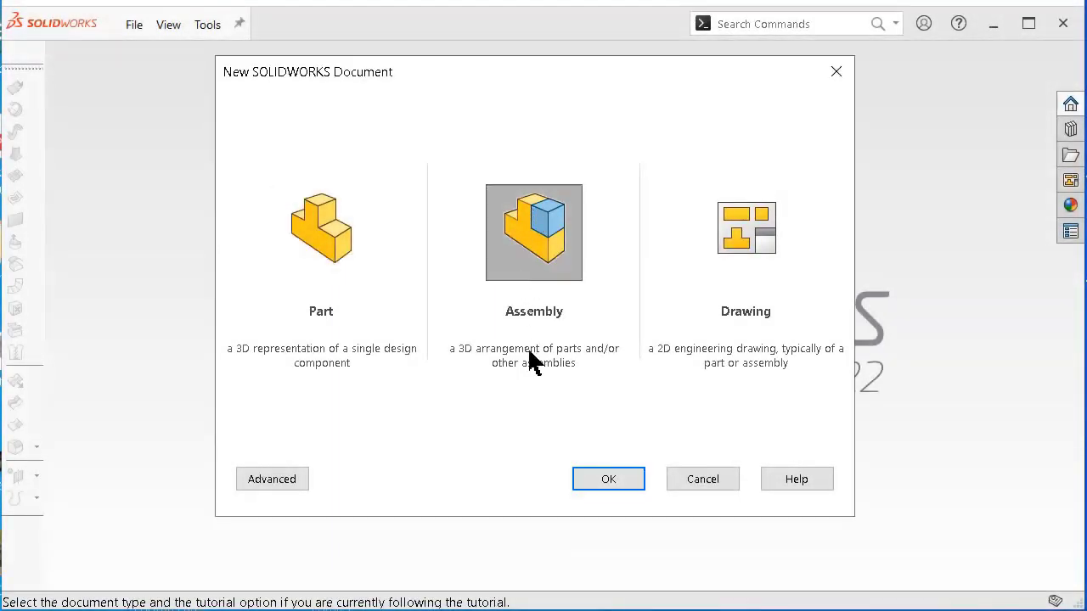
left_click(608, 481)
left_click(174, 399)
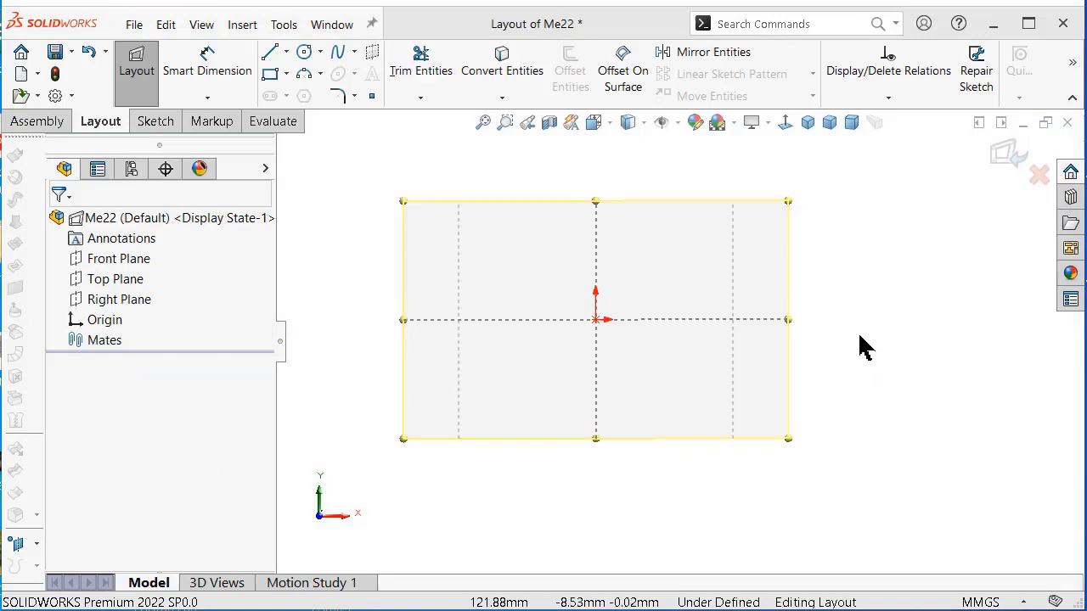
Draw a 68.48 mm construction circle centred on the origin.
key("s")
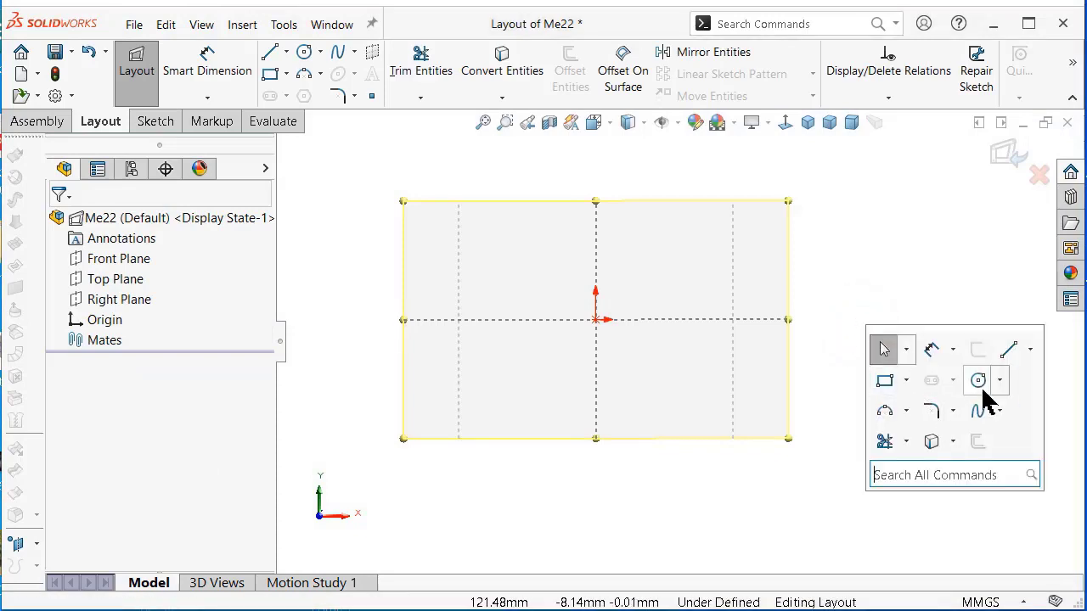
left_click(979, 381)
left_click(597, 319)
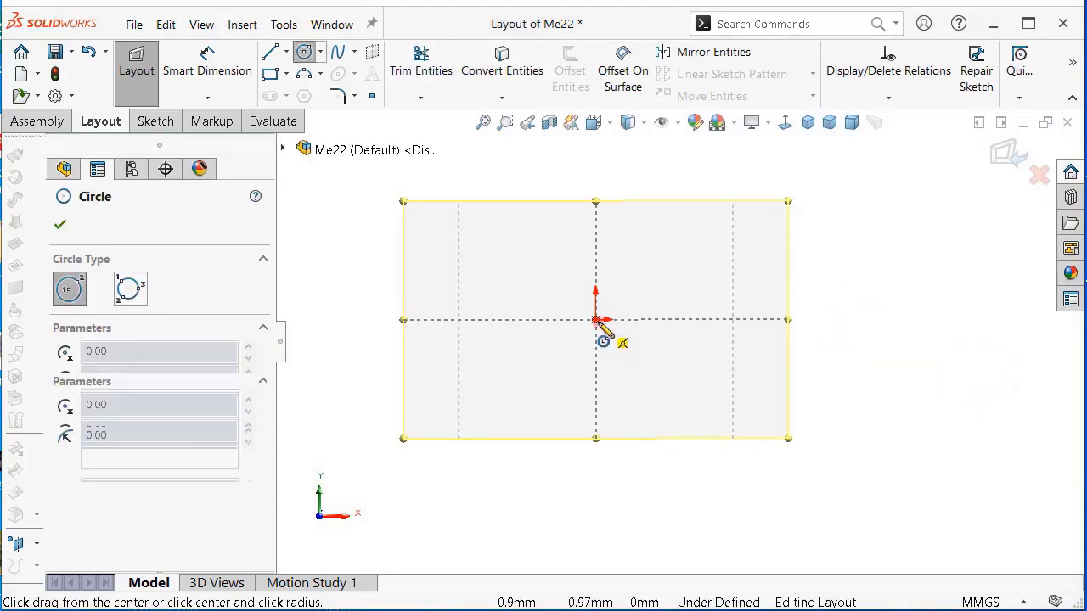
left_click(474, 232)
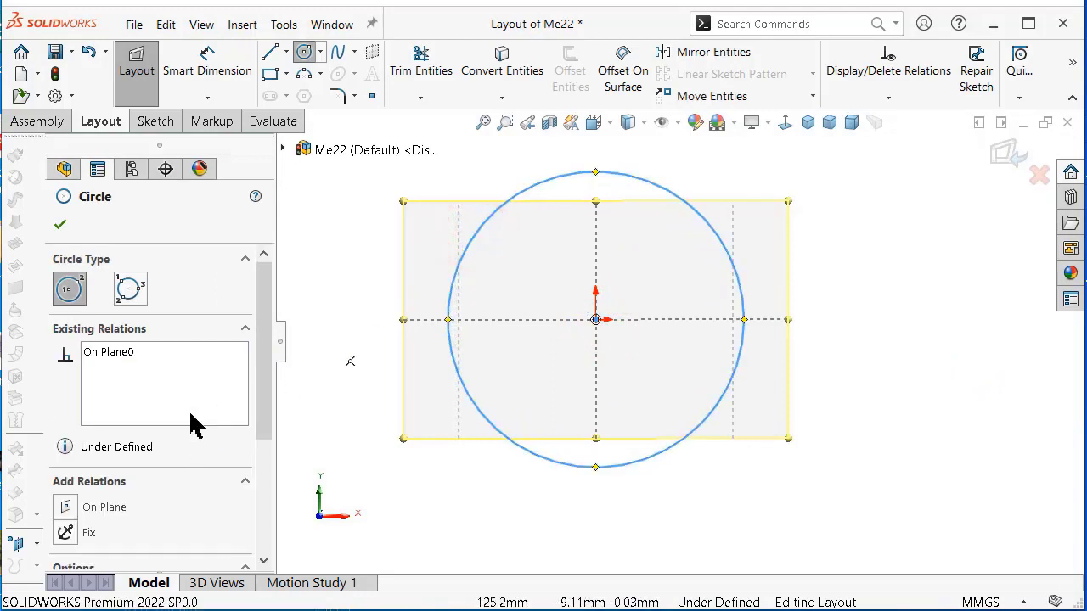
left_click_drag(260, 308, 275, 417)
left_click(88, 385)
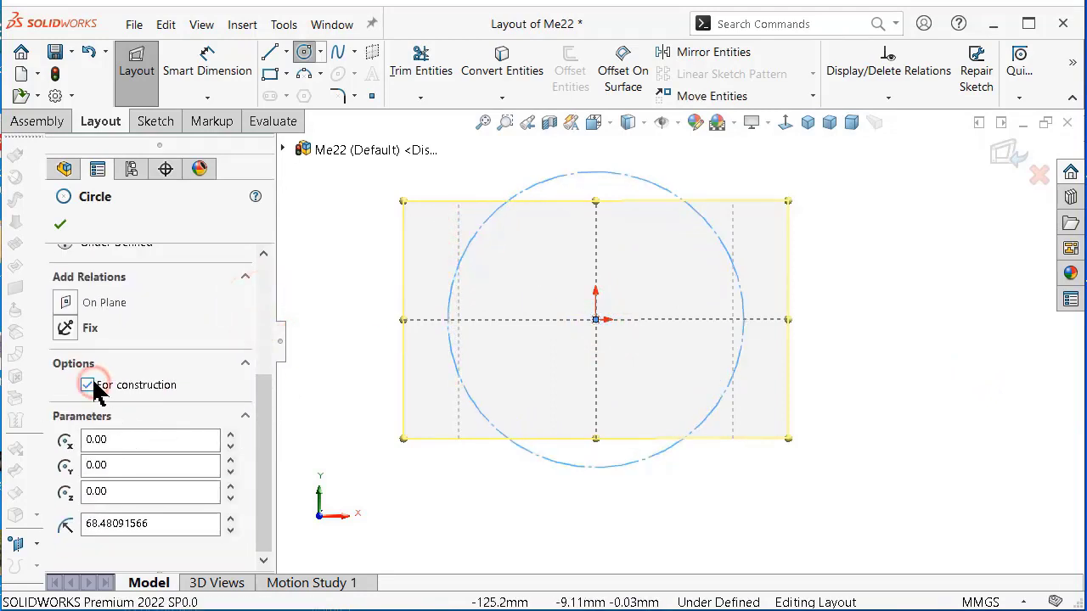
left_click(60, 226)
Draw a 38.36 mm construction circle to the right of the first.
key("s")
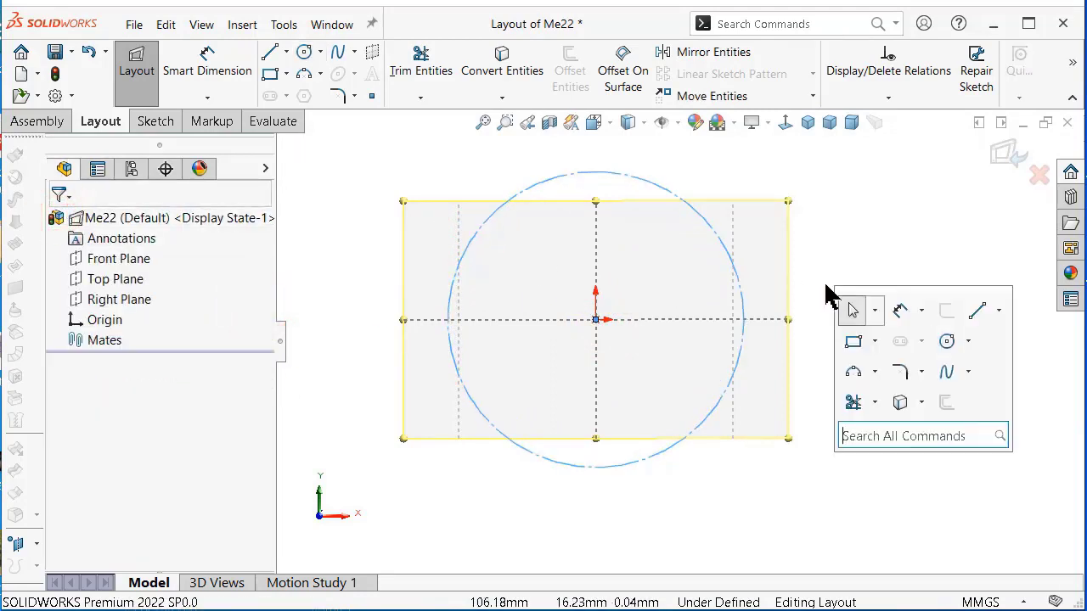
left_click(946, 344)
left_click(858, 231)
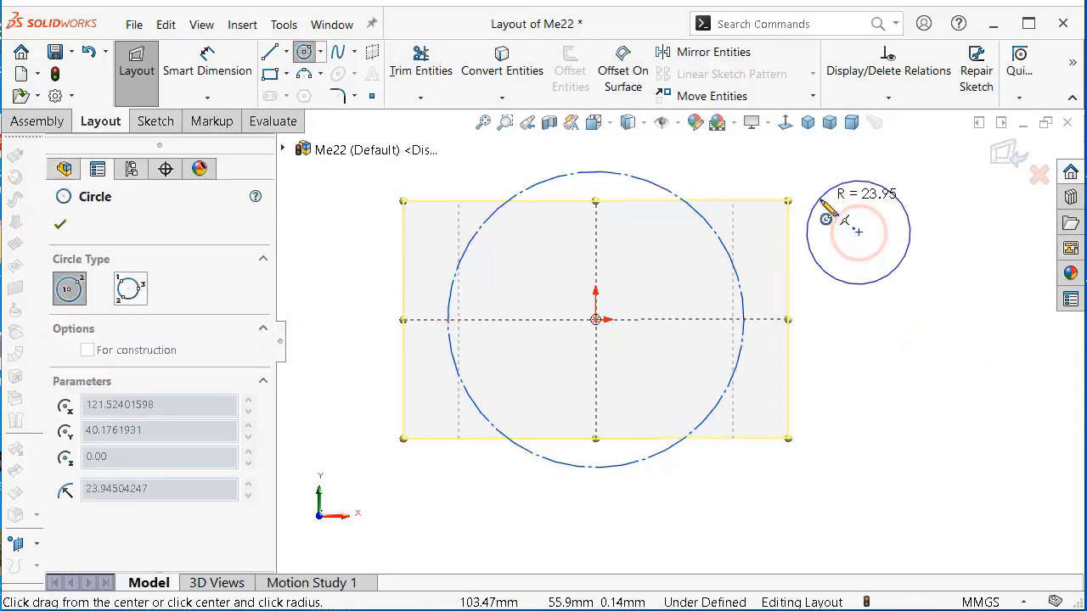
left_click(790, 187)
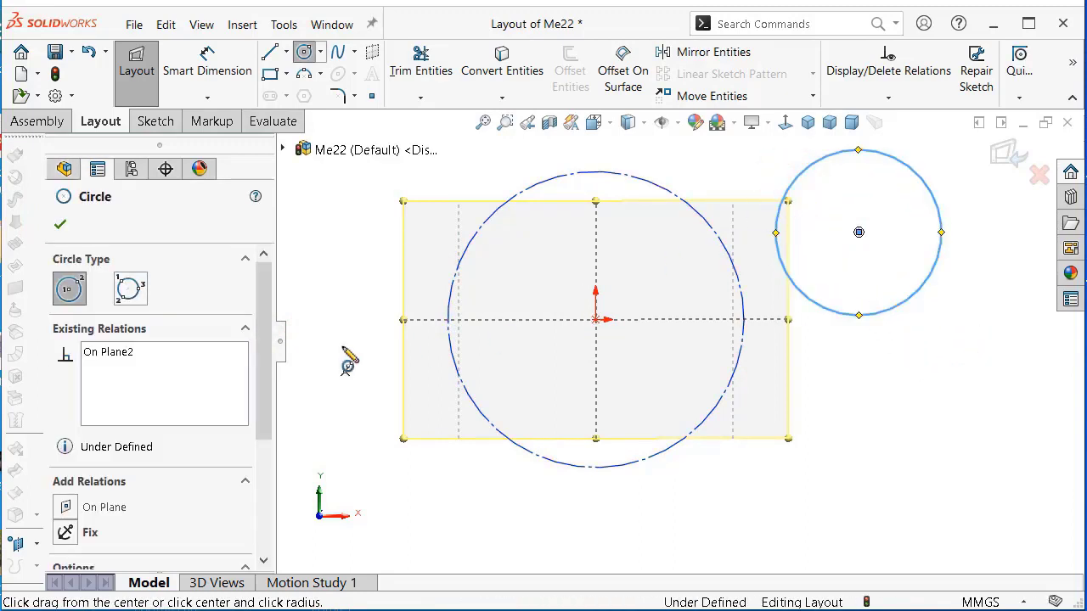
left_click_drag(263, 344, 168, 474)
left_click(88, 386)
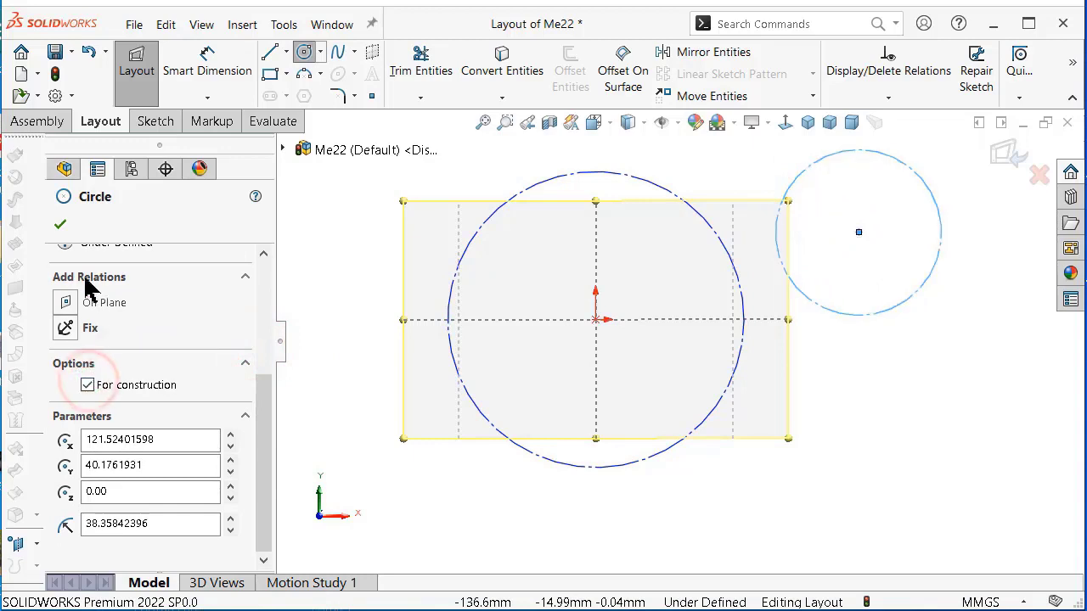
left_click(61, 226)
scroll(860, 400, "up", 2)
Dimension the large circle to a 100 mm diameter.
key("s")
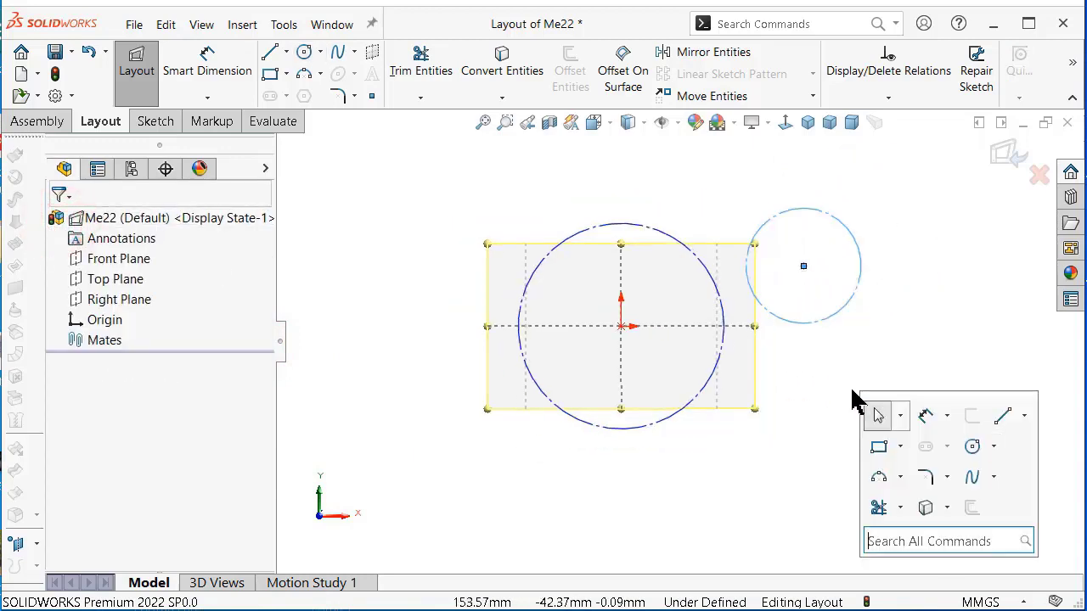
left_click(921, 416)
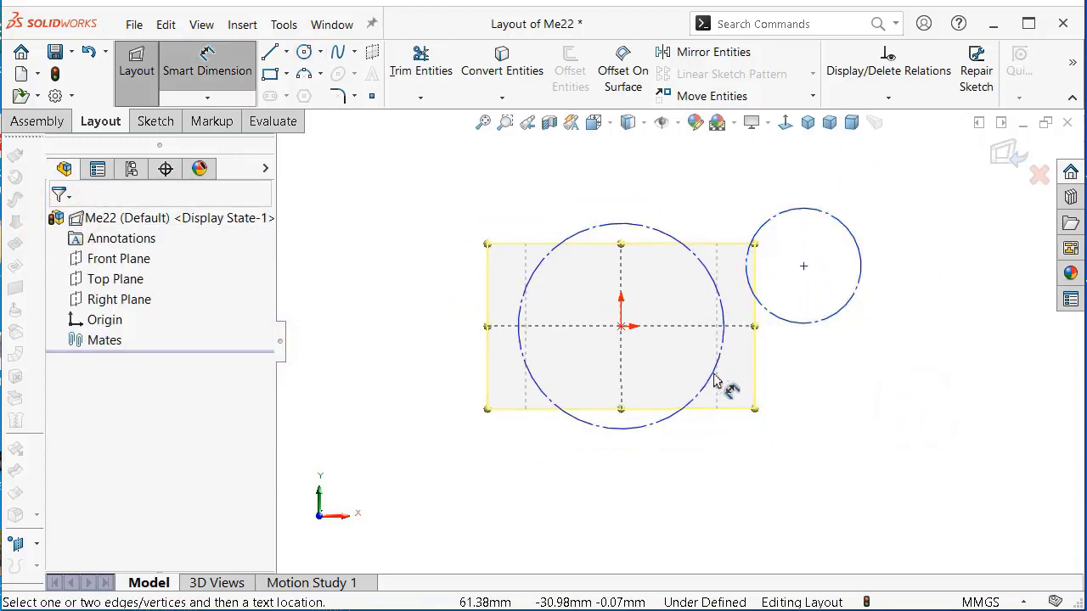
left_click(712, 384)
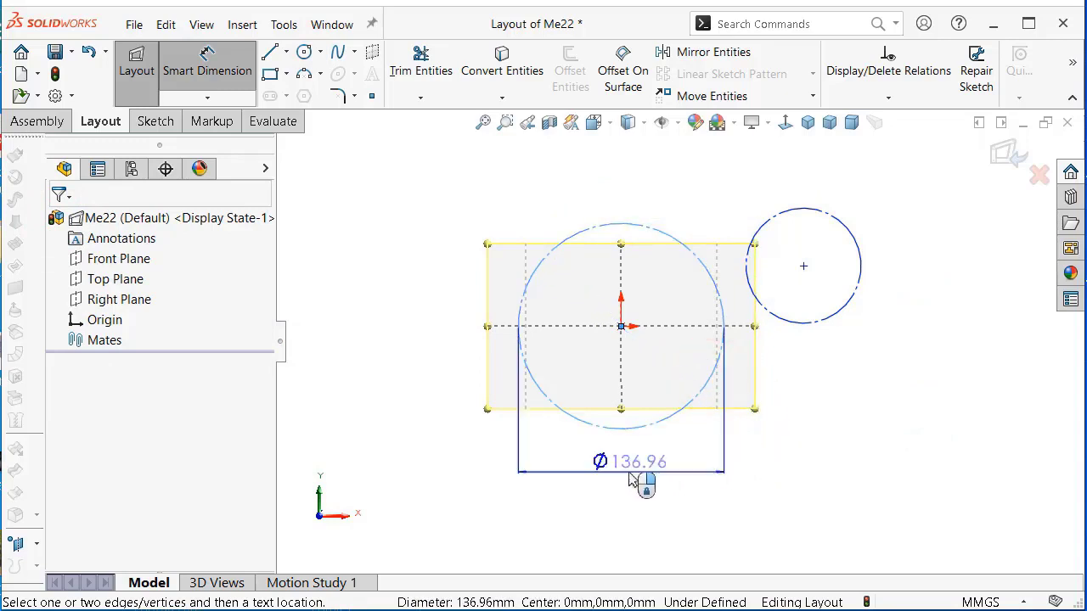
left_click(574, 486)
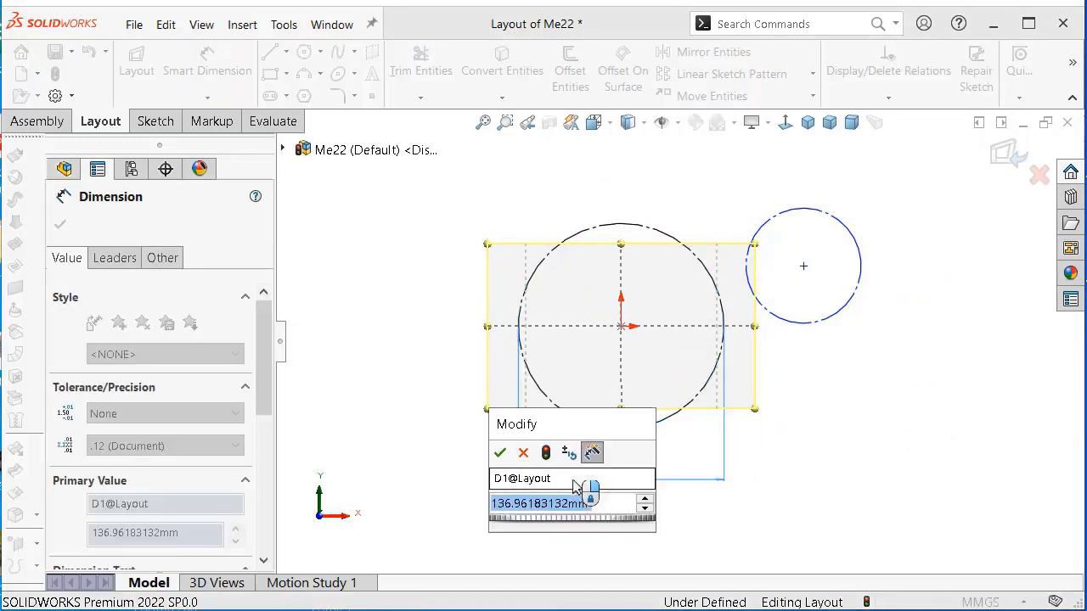
type("100")
left_click(500, 453)
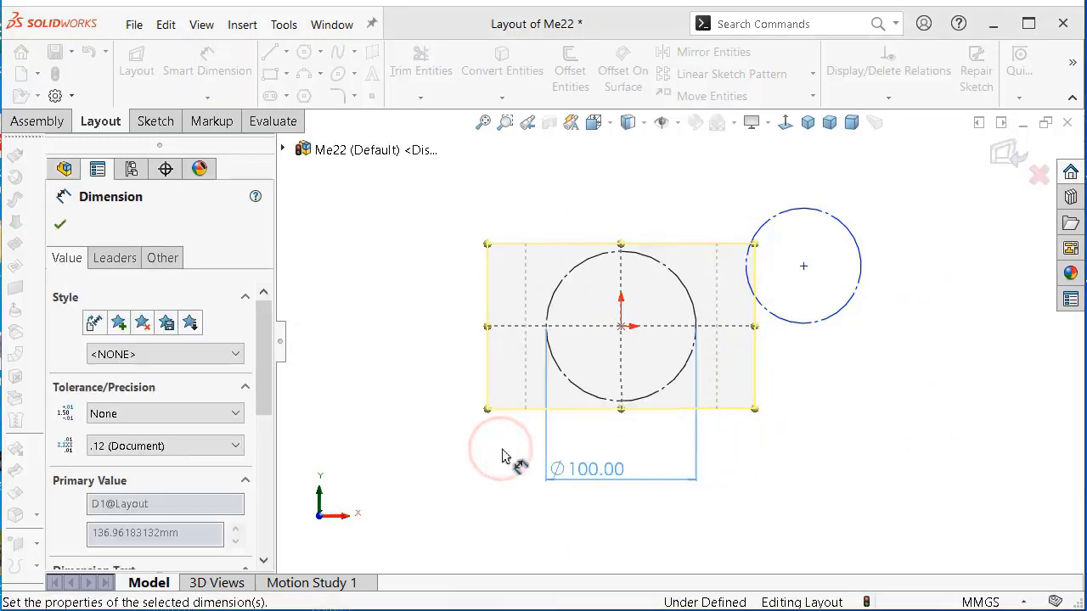
left_click(889, 417)
Dimension the small circle with equation ="D1@Layout"*0.5, giving Ø50.
left_click(850, 314)
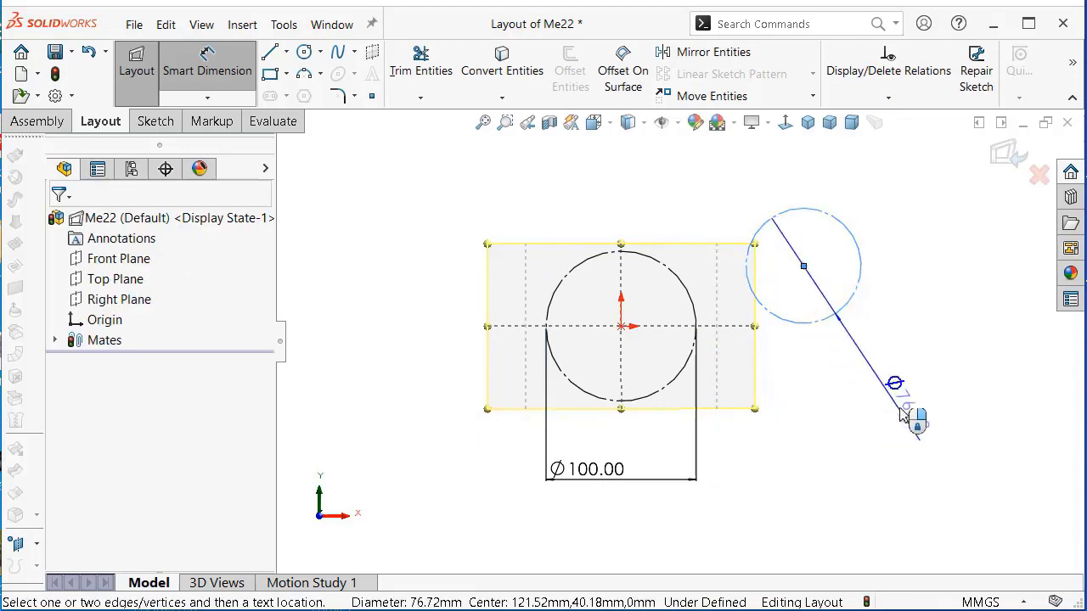
left_click(902, 413)
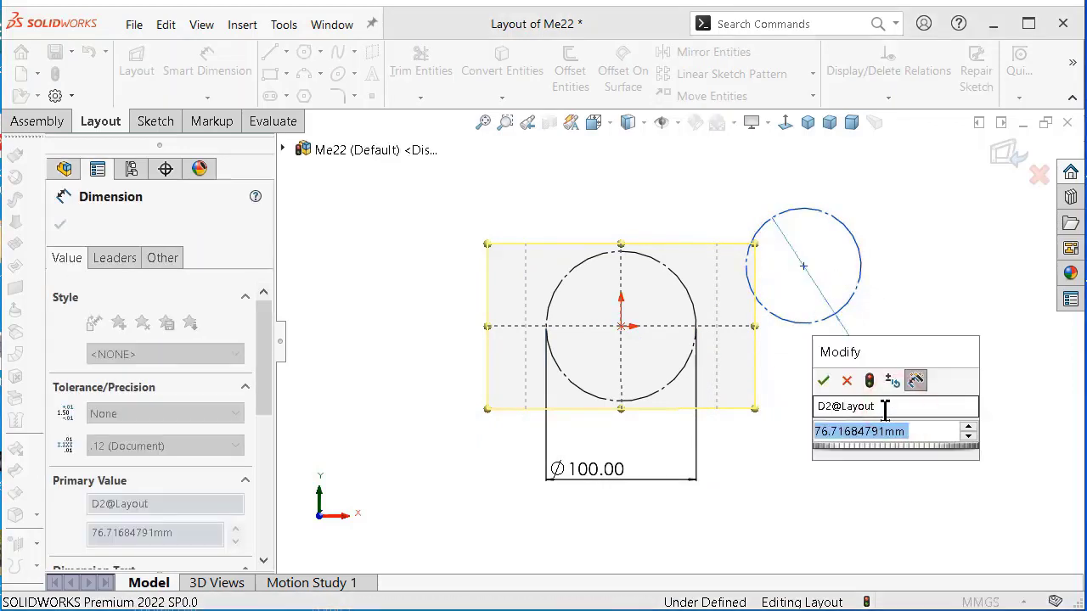
type("=")
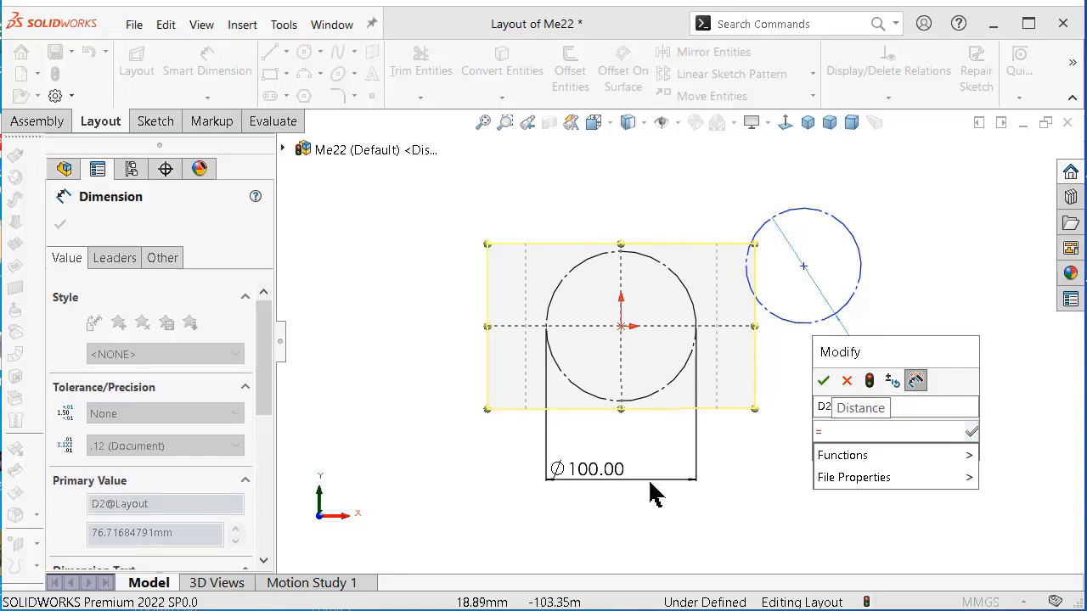
left_click(597, 478)
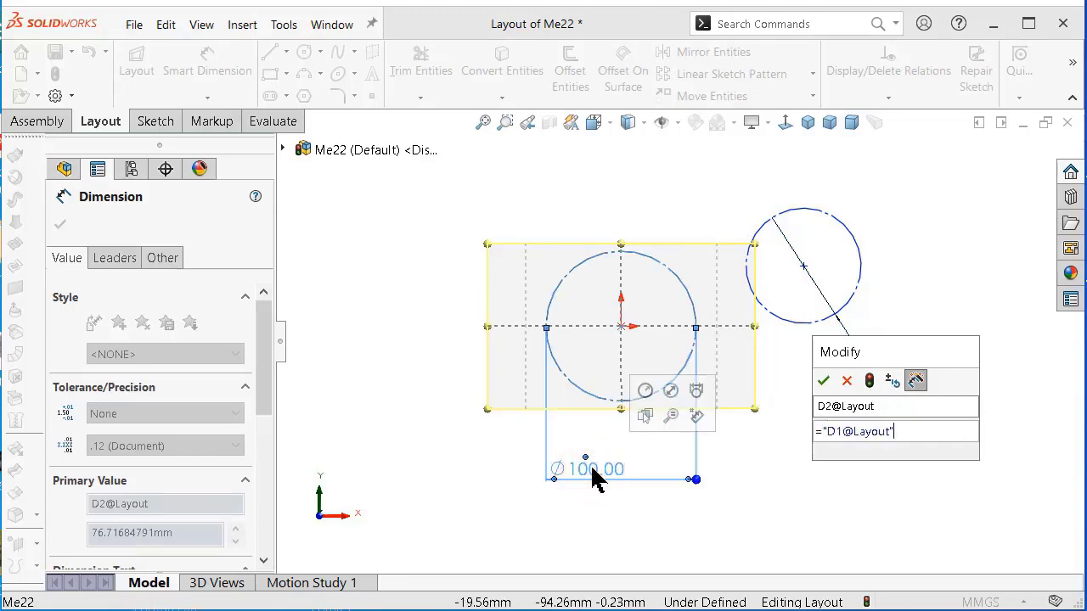
type("*0.")
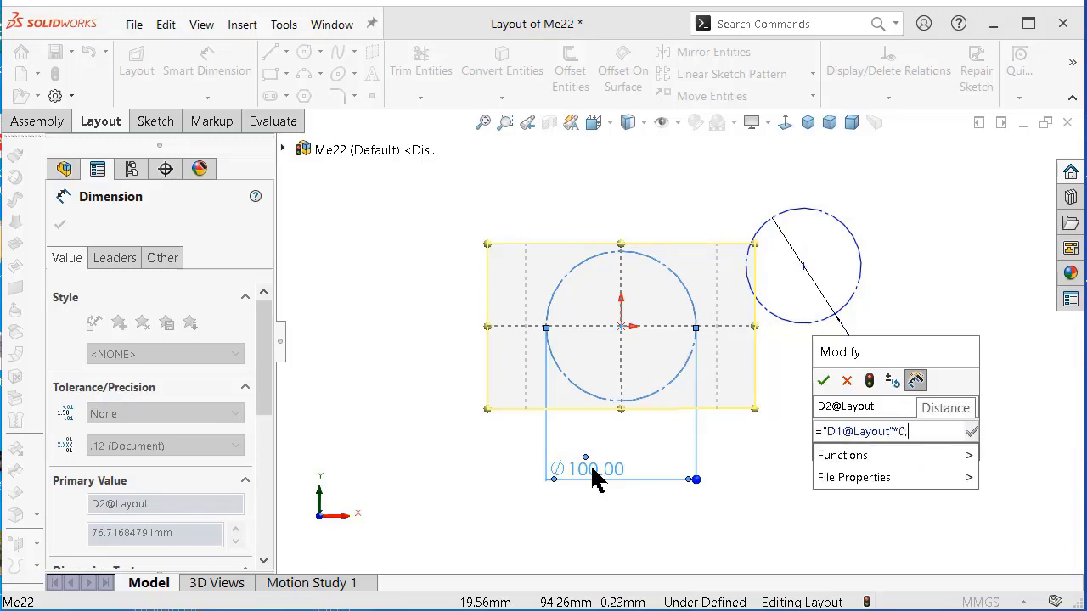
type("5")
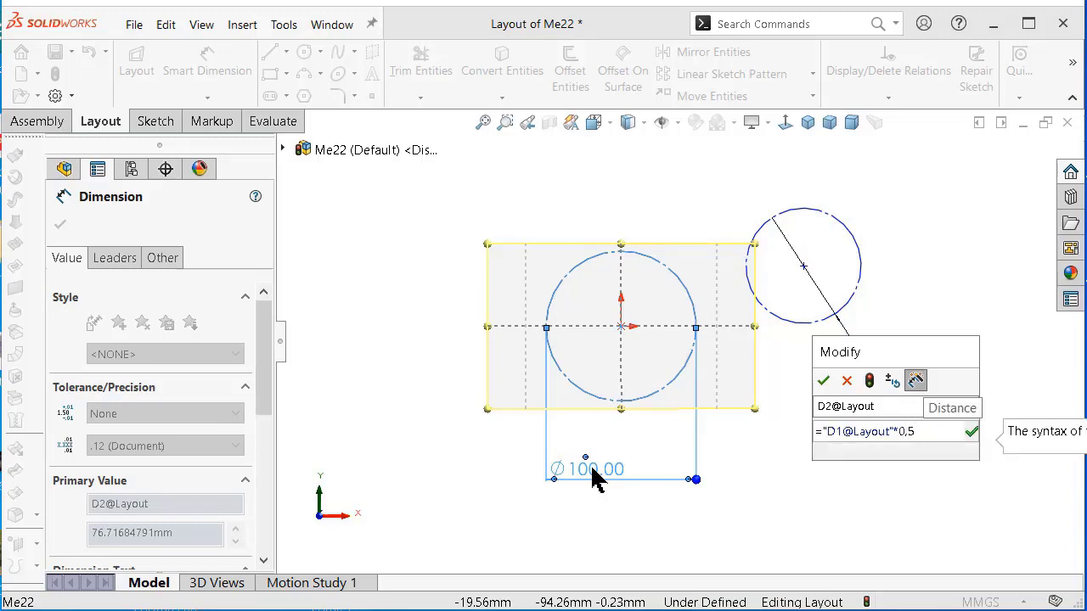
left_click(971, 431)
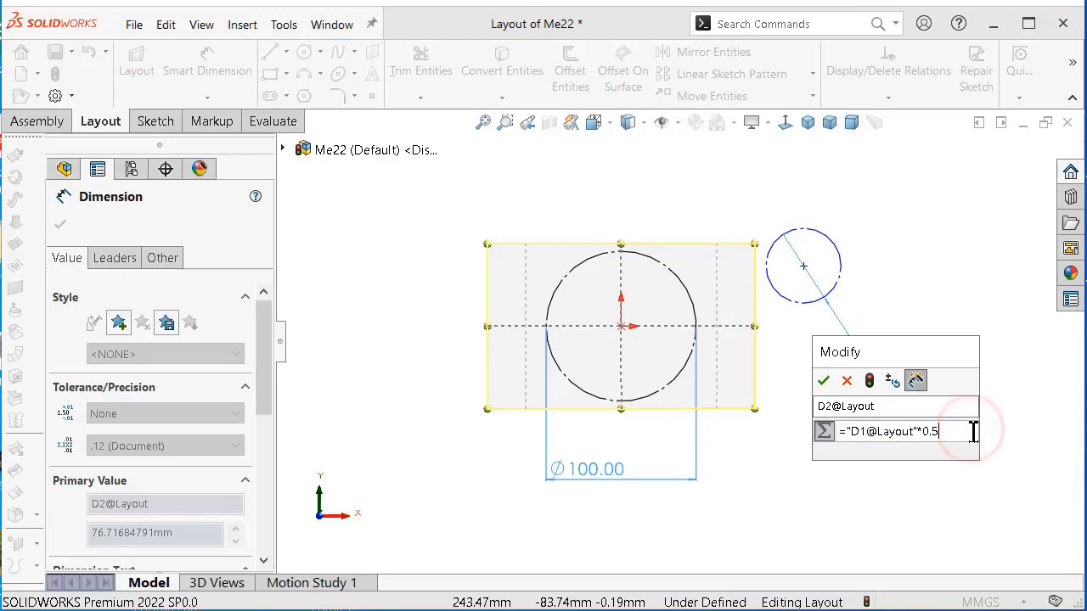
left_click(824, 380)
left_click(913, 293)
scroll(900, 306, "down", 2)
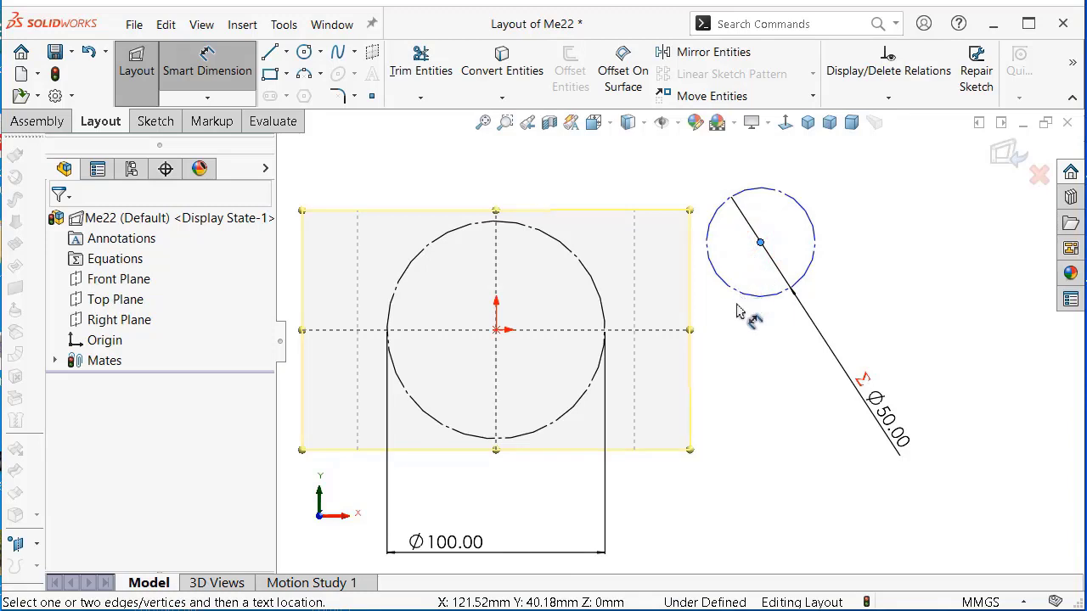
Add a sketch point on the small circle and move it beside the large circle.
key("Escape")
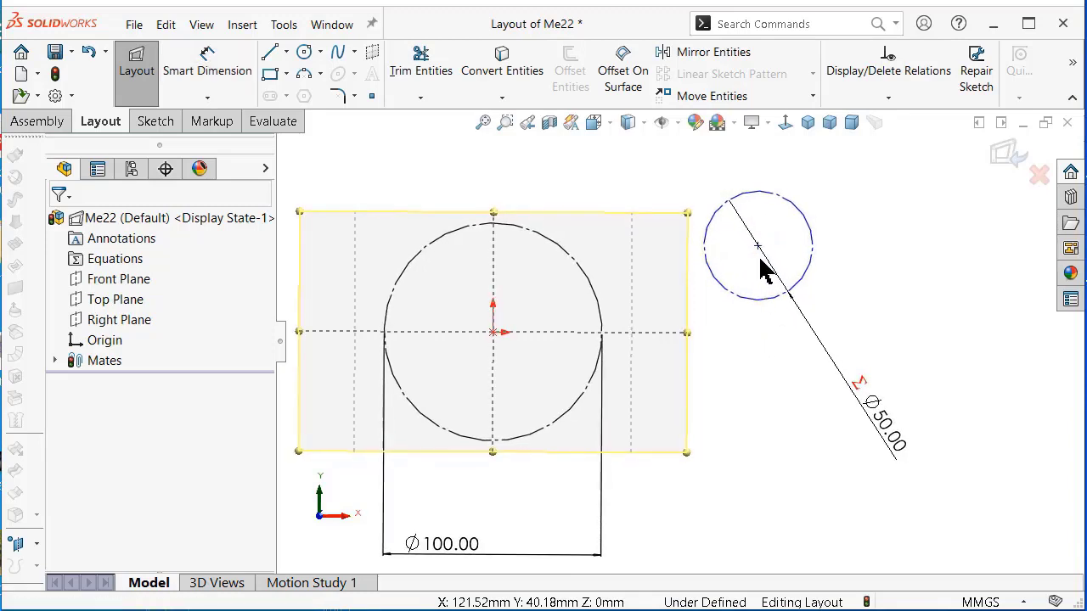
key("s")
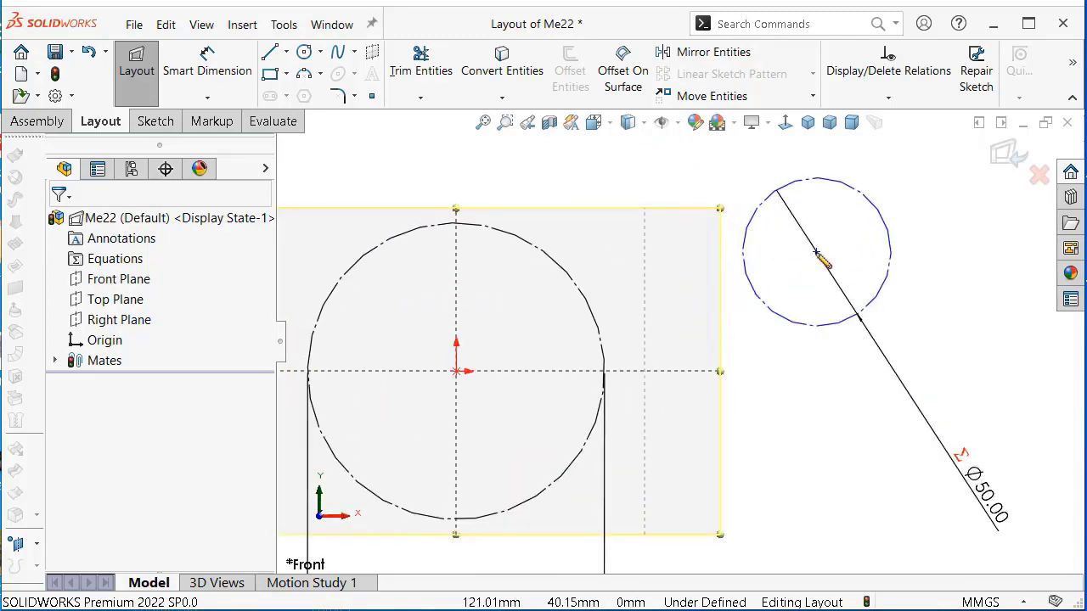
left_click(810, 287)
left_click_drag(811, 288, 697, 365)
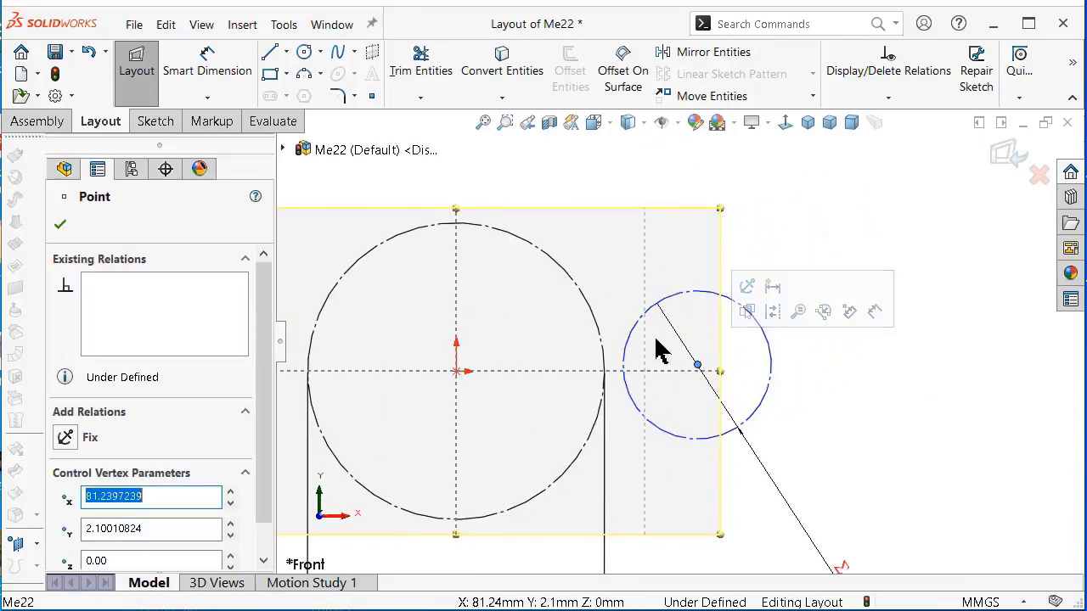
left_click(541, 316)
Make the two circles tangent and shift the small circle up to the right.
key("ctrl+a")
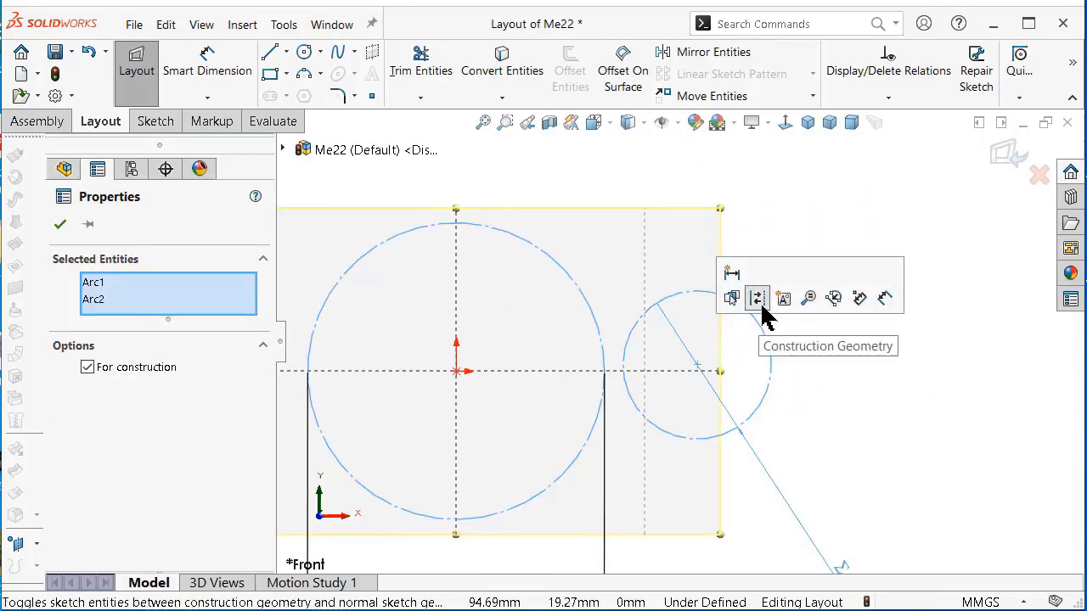
left_click(820, 163)
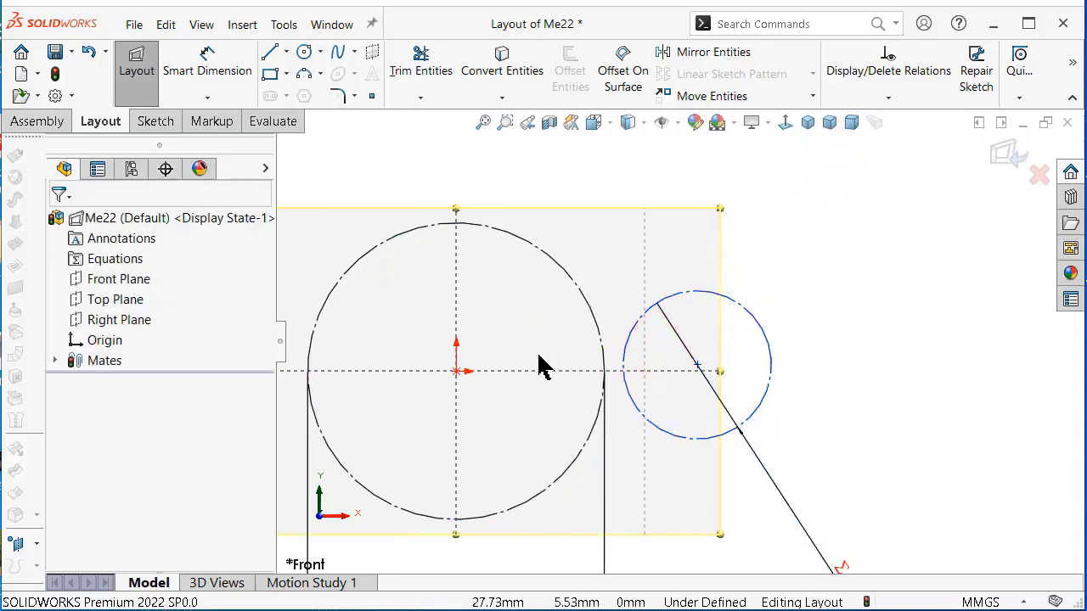
left_click(597, 326)
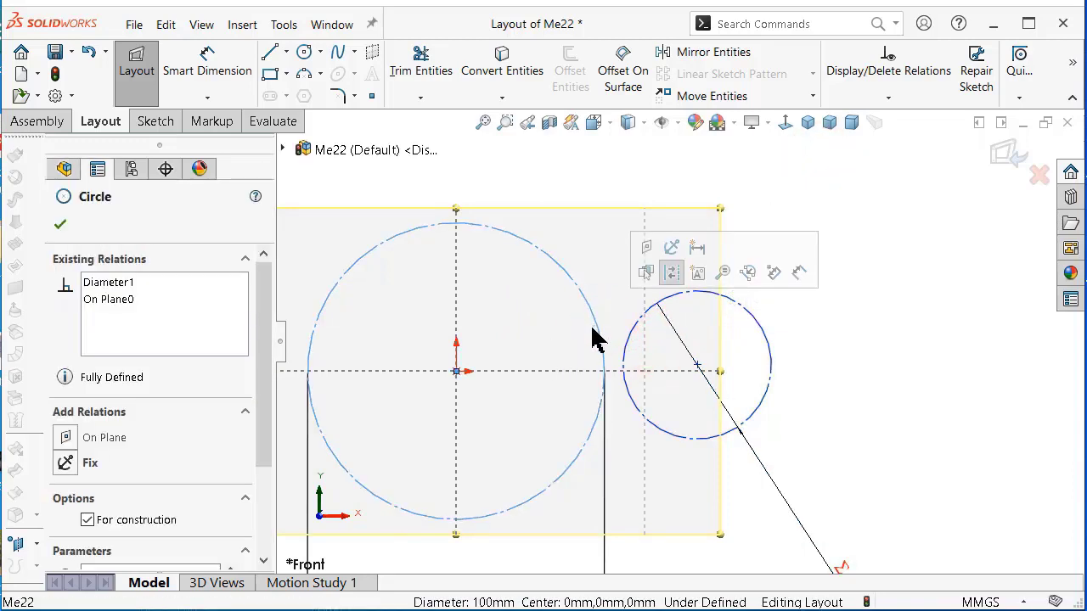
left_click(632, 330, "ctrl")
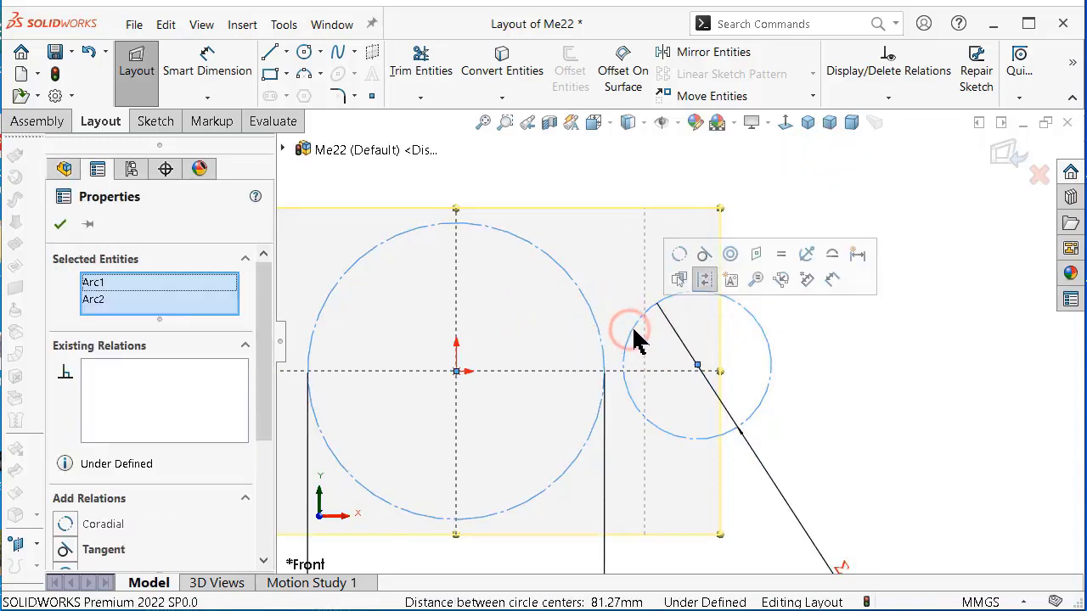
left_click(703, 259)
left_click(892, 322)
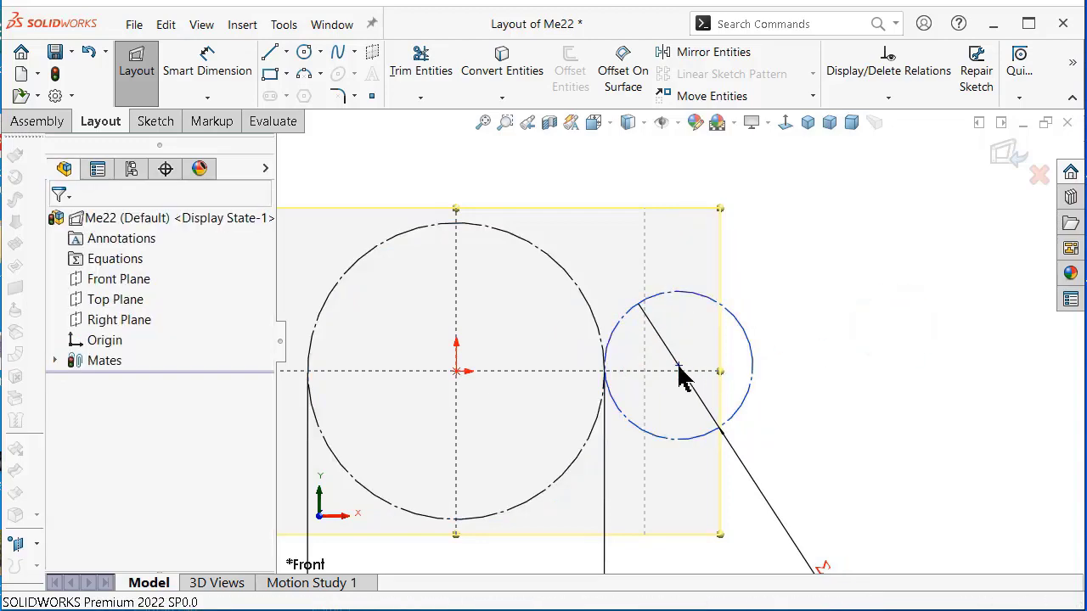
mouse_move(680, 371)
left_mouse_down()
mouse_move(609, 318)
mouse_move(666, 306)
left_mouse_up()
Draw a centreline from the origin to the small circle's centre.
key("s")
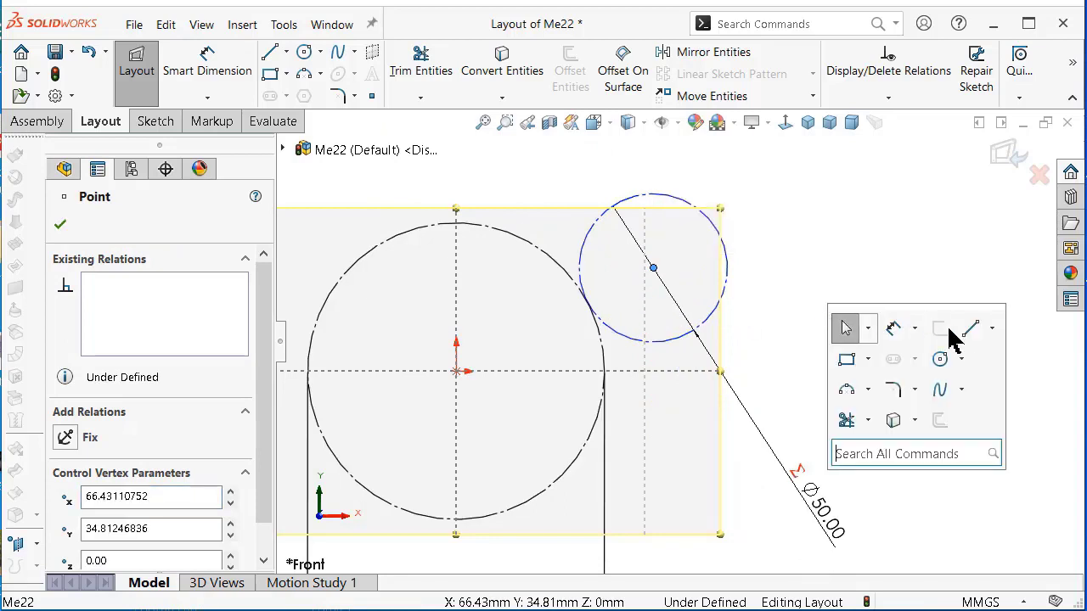
left_click(992, 331)
left_click(979, 371)
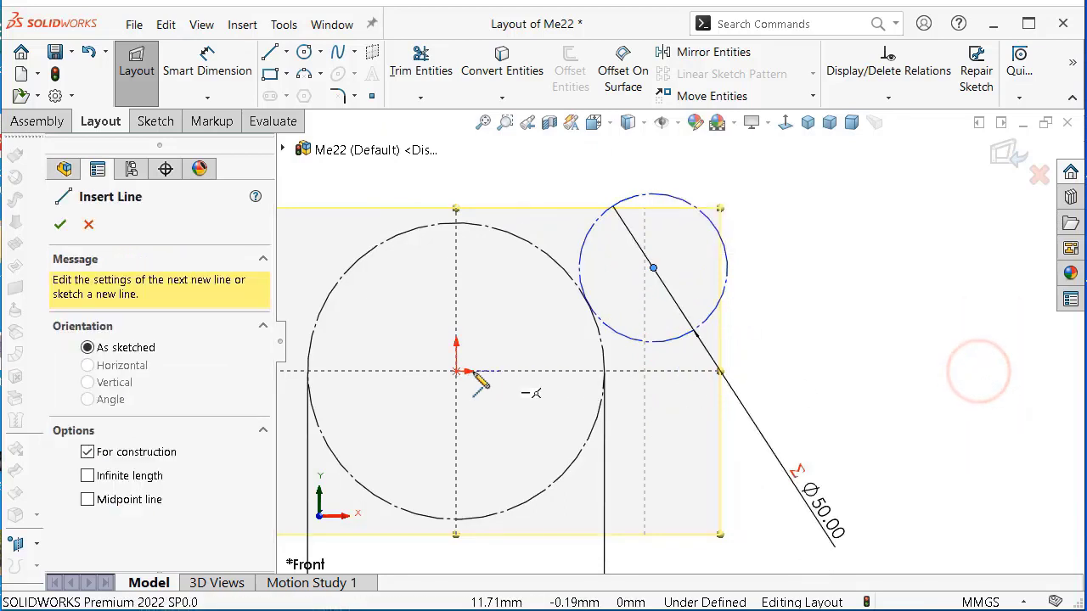
left_click(457, 372)
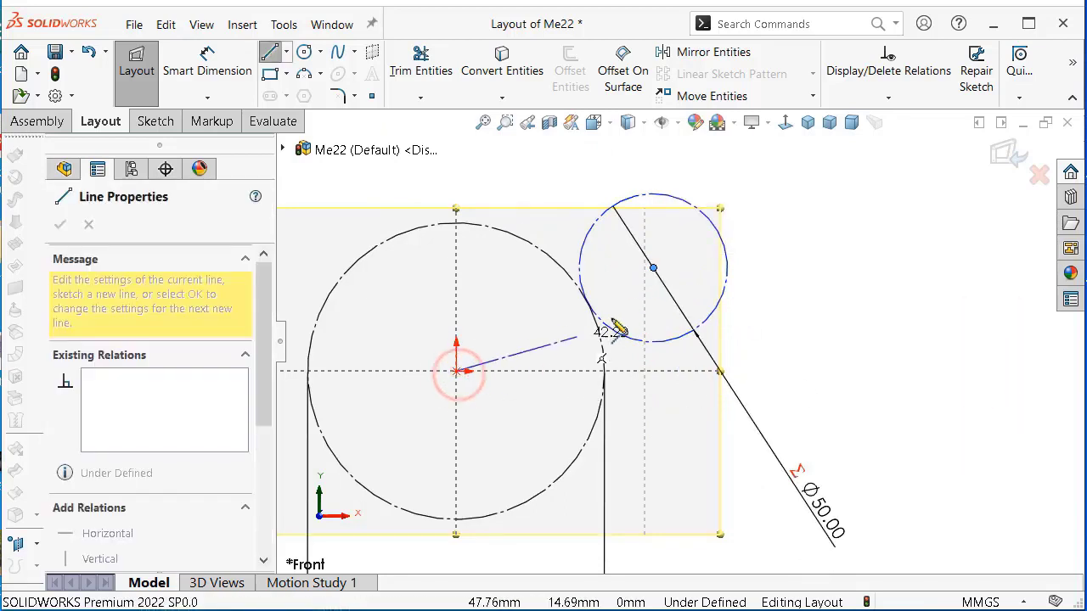
left_click(652, 269)
key("Escape")
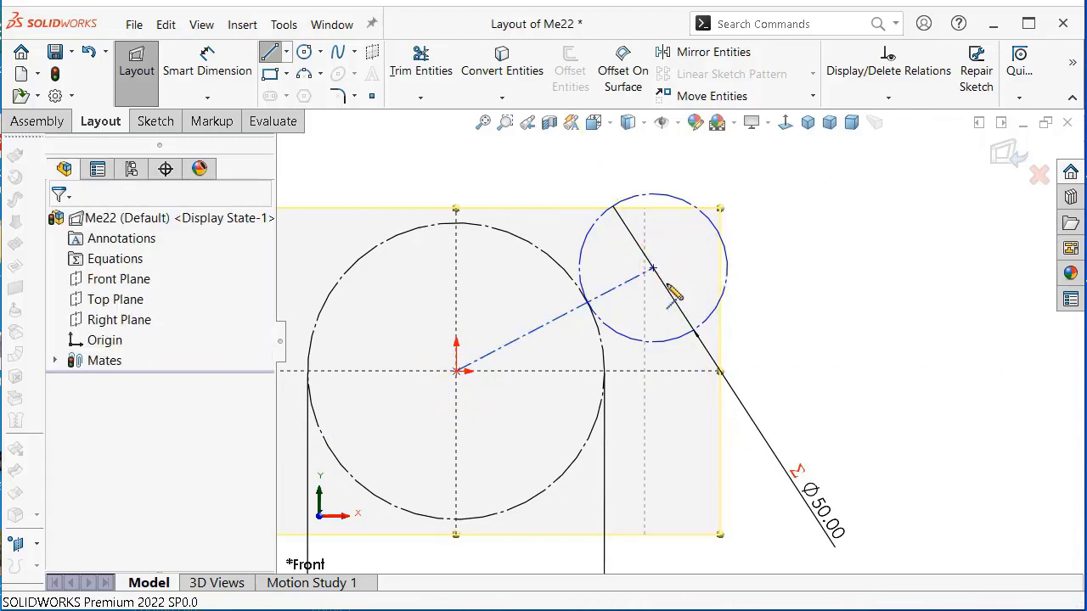
scroll(651, 297, "down", 1)
scroll(601, 281, "down", 3)
scroll(654, 306, "up", 2)
scroll(659, 310, "up", 2)
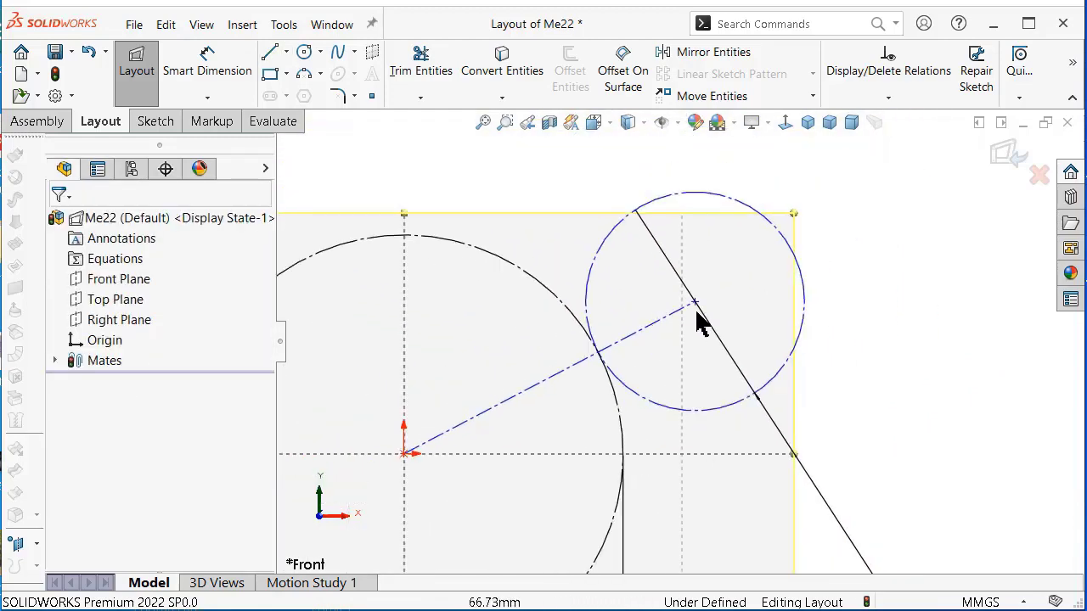
scroll(694, 306, "up", 1)
scroll(946, 305, "up", 3)
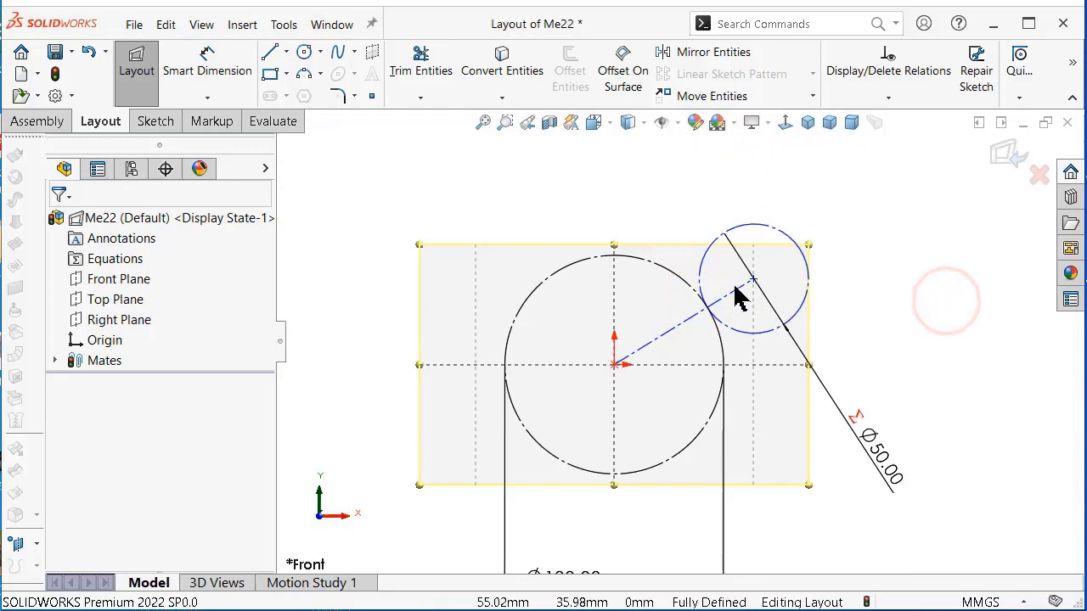
Drag the small circle to the lower left of the large circle.
mouse_move(736, 291)
left_mouse_down()
mouse_move(759, 333)
mouse_move(645, 454)
left_mouse_up()
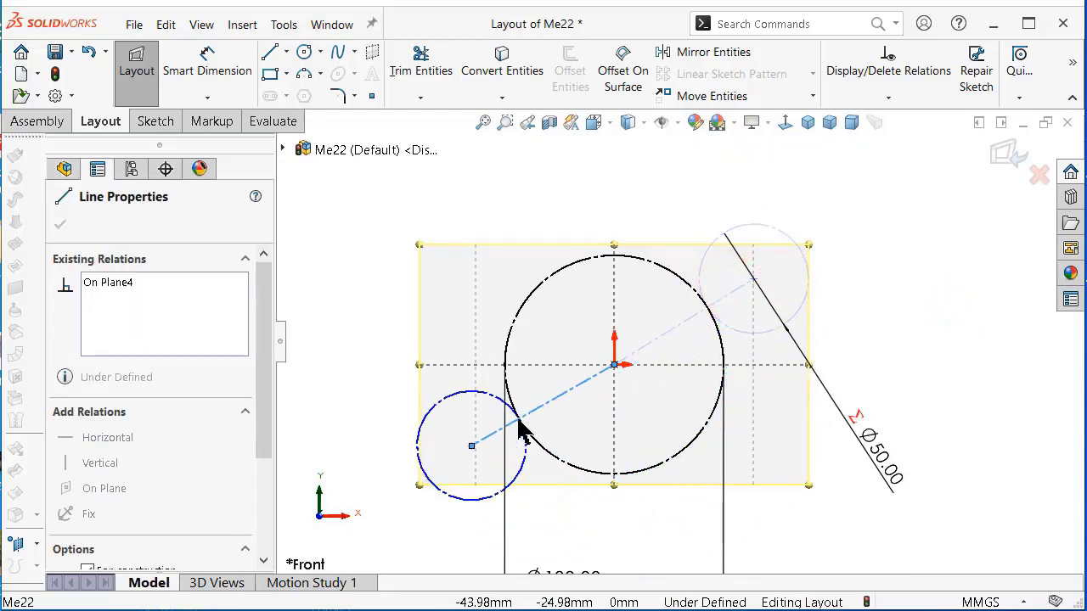
left_click_drag(646, 454, 521, 431)
scroll(522, 431, "down", 5)
scroll(553, 376, "down", 2)
scroll(561, 364, "down", 2)
Dimension the centreline as a driven 75.00 mm length.
right_click_drag(503, 404, 507, 344)
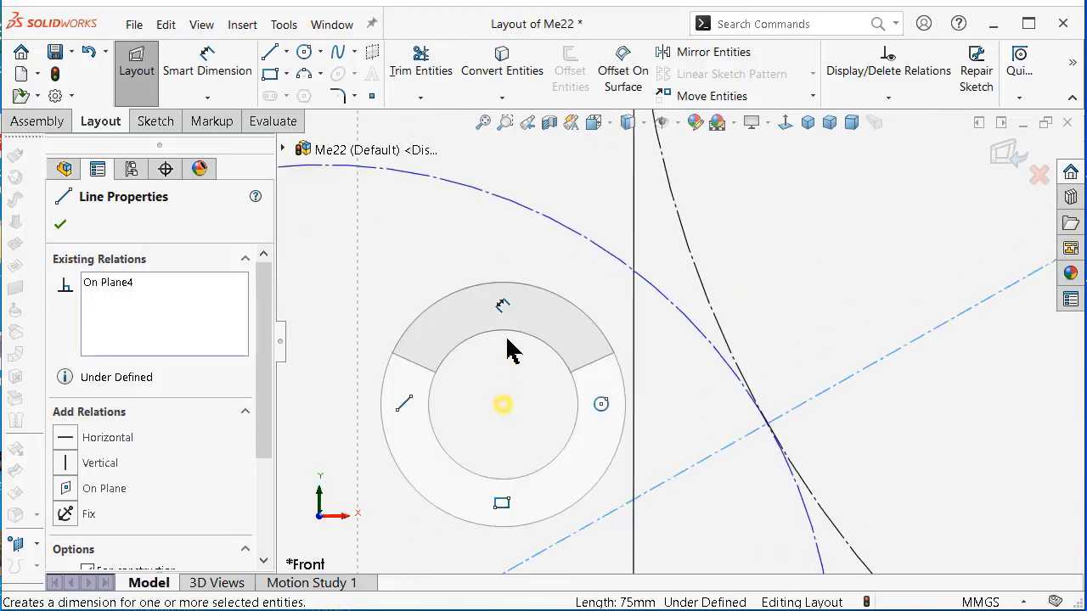
scroll(628, 442, "up", 3)
scroll(655, 468, "down", 2)
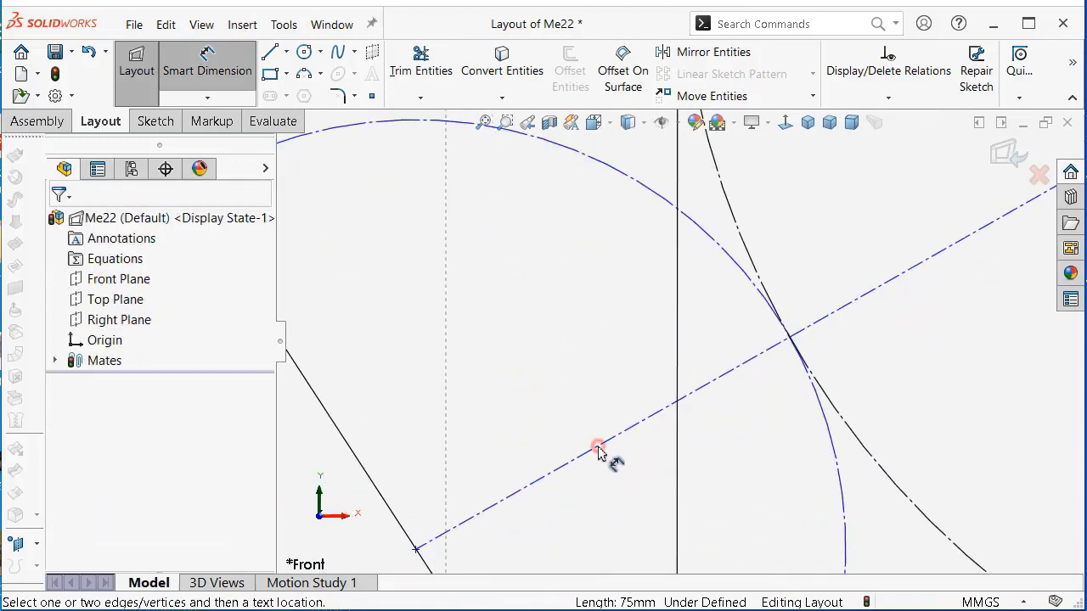
left_click(599, 451)
scroll(585, 439, "down", 2)
scroll(647, 494, "down", 2)
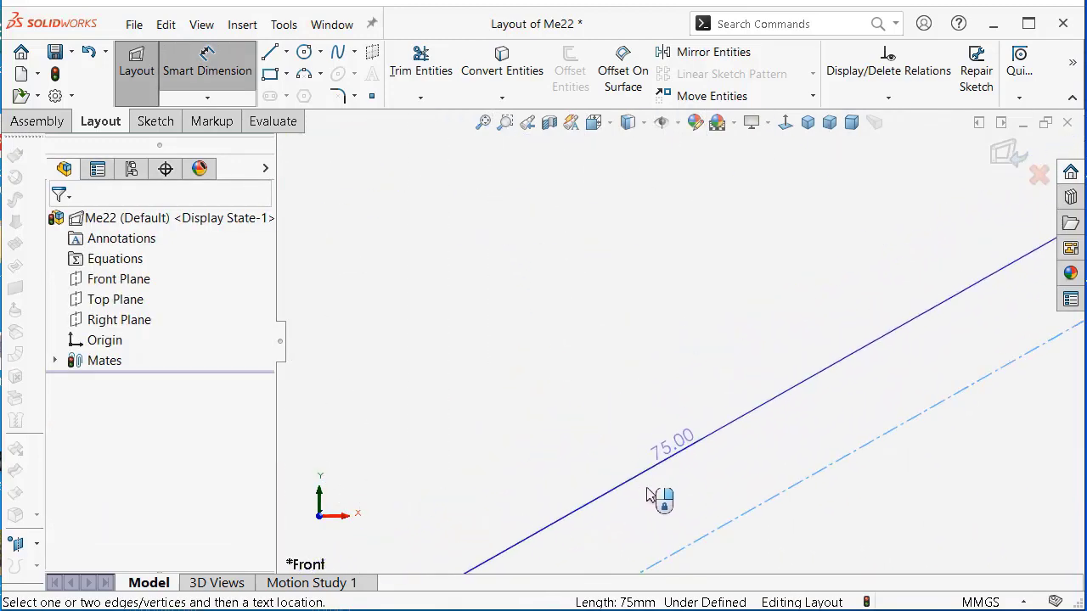
scroll(697, 501, "up", 2)
scroll(823, 463, "up", 2)
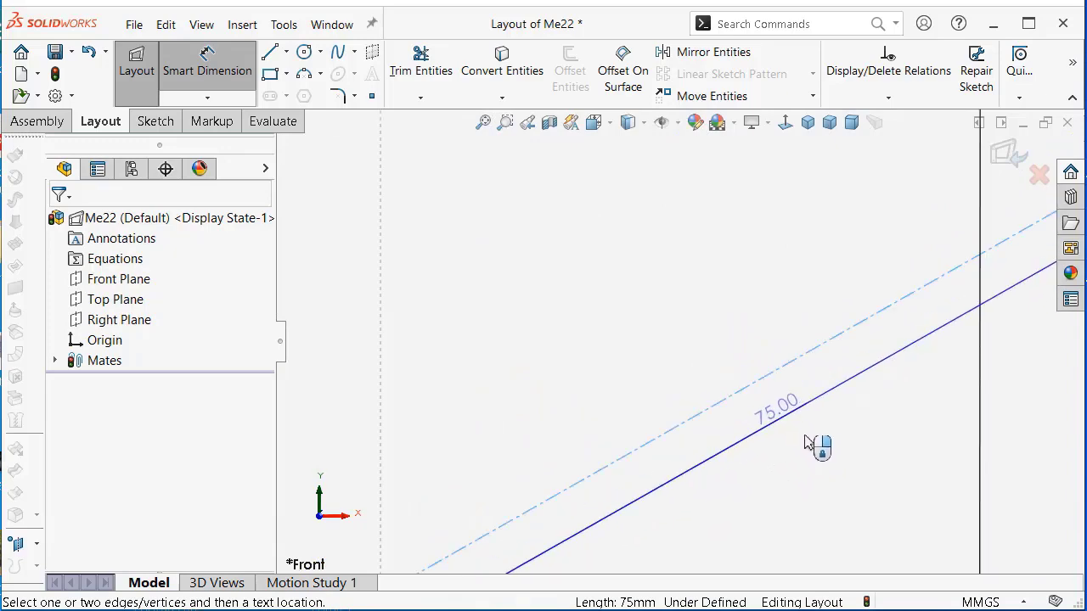
left_click(807, 444)
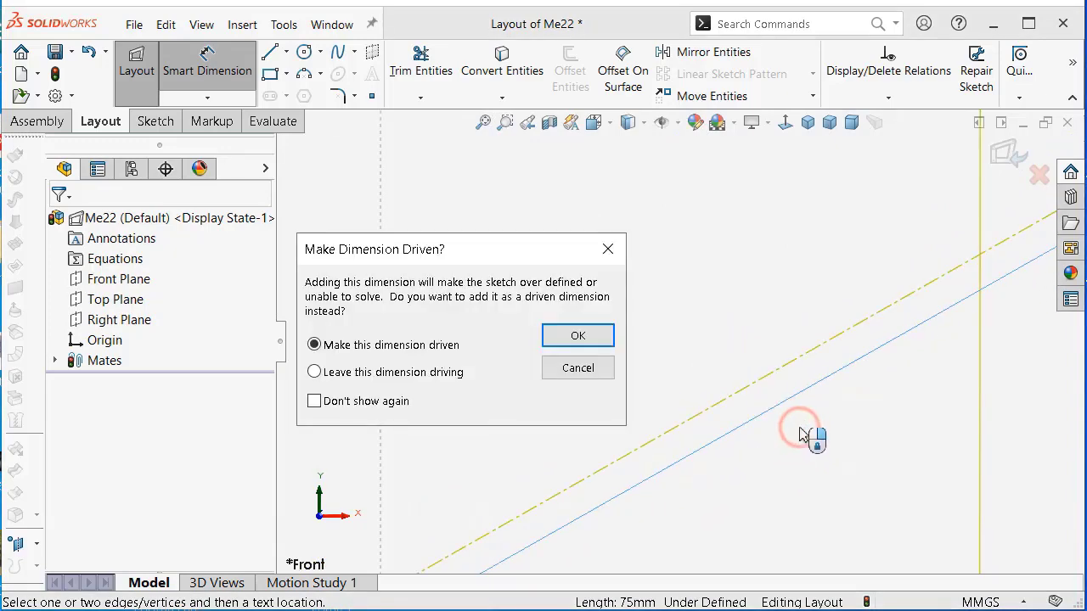
left_click(556, 338)
scroll(756, 371, "up", 3)
scroll(835, 349, "up", 1)
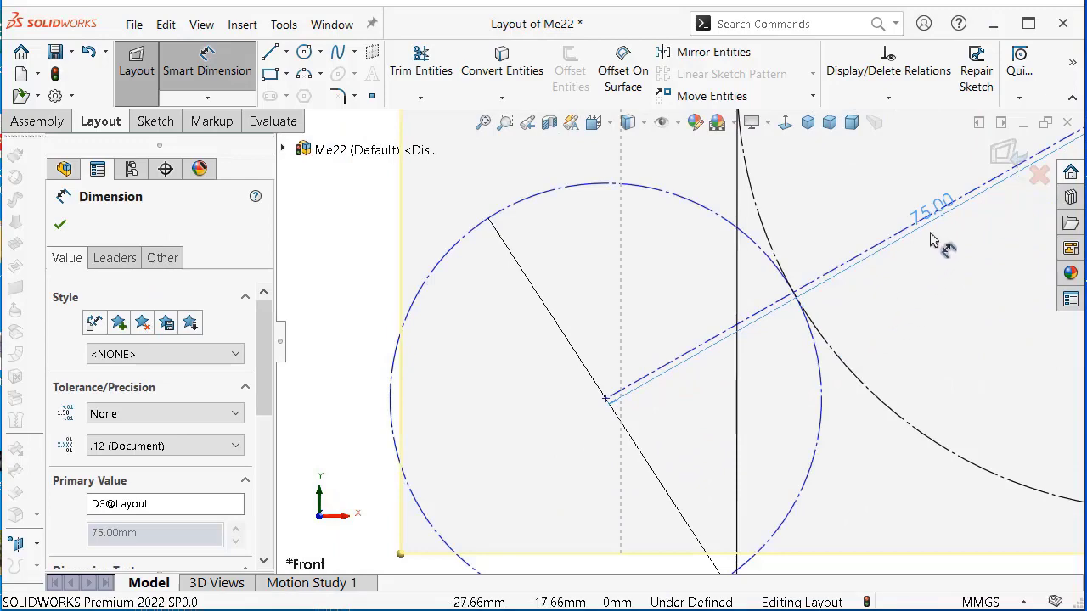
scroll(835, 344, "up", 2)
scroll(829, 333, "up", 2)
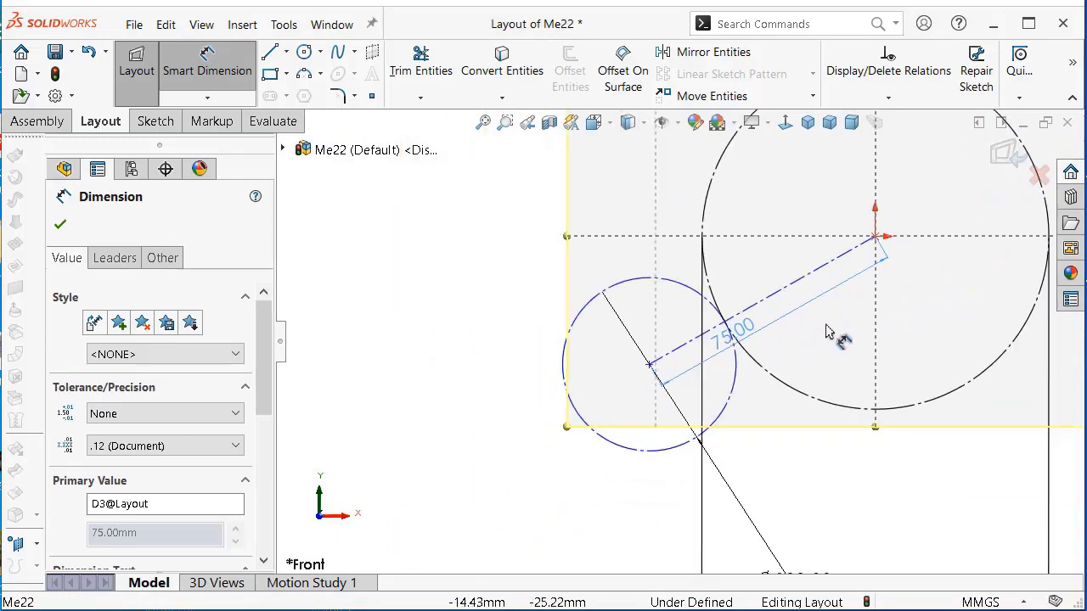
scroll(837, 331, "up", 3)
scroll(847, 328, "down", 2)
left_click(396, 197)
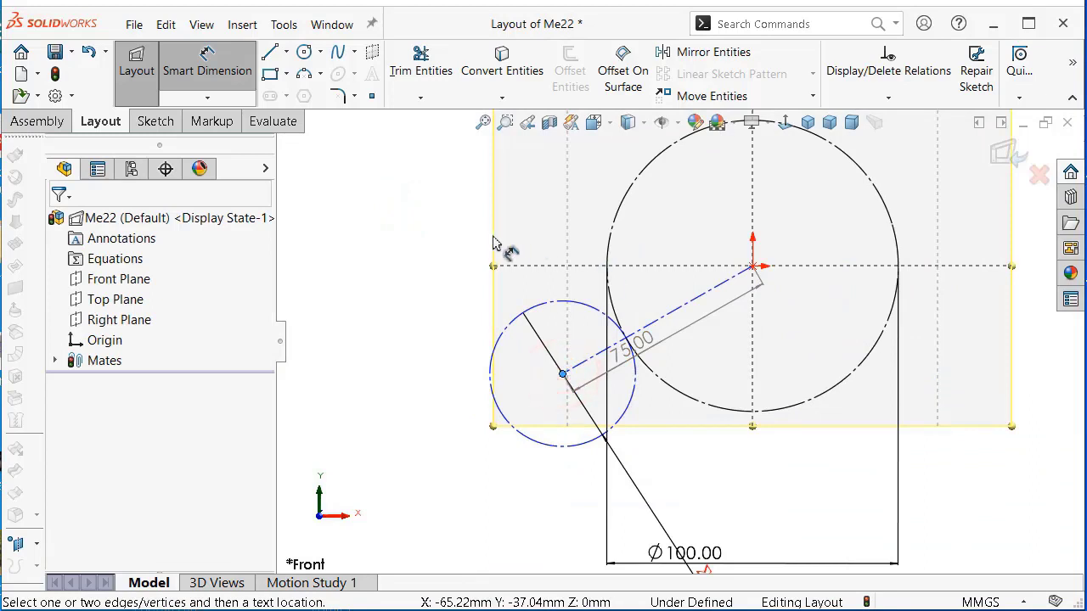
left_click(415, 241)
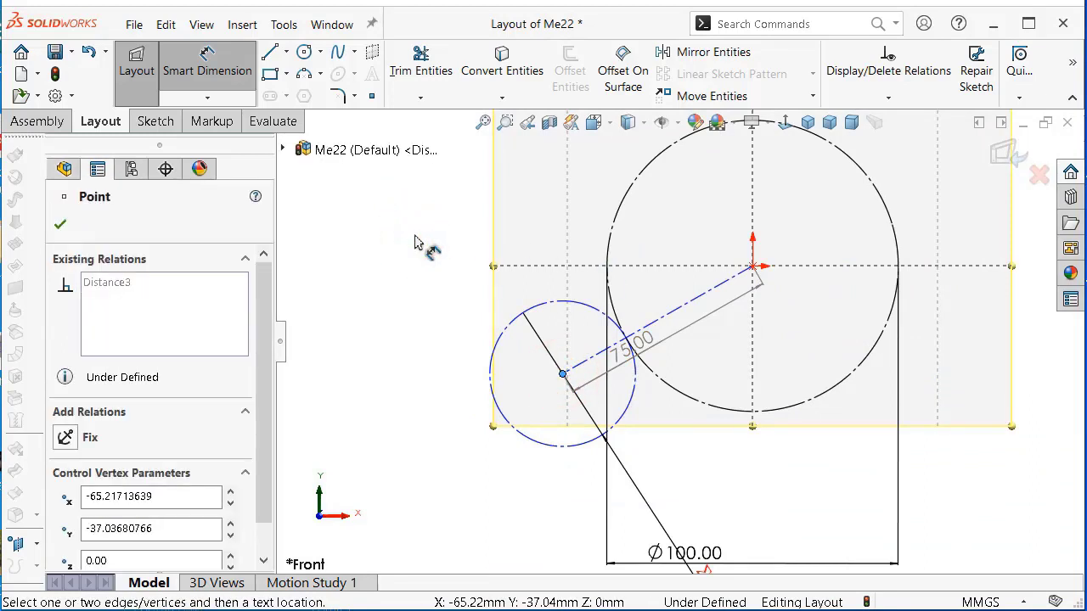
key("Escape")
key("Escape")
scroll(575, 339, "up", 1)
scroll(643, 341, "up", 1)
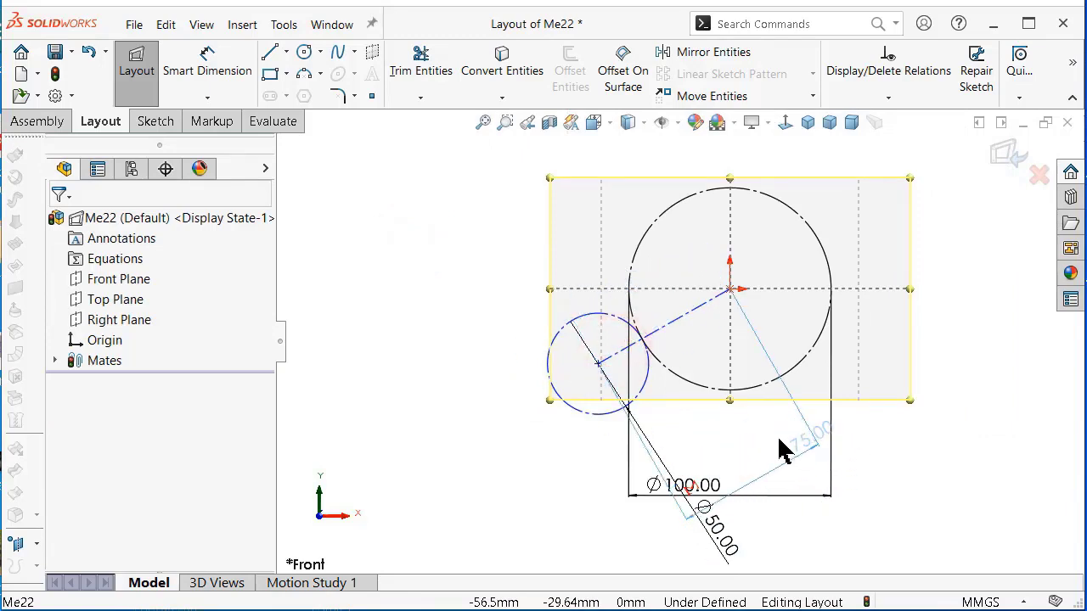
Move the Ø50 and 75.00 labels aside and place the small circle at the upper right.
left_click(748, 416)
left_click_drag(710, 518, 412, 461)
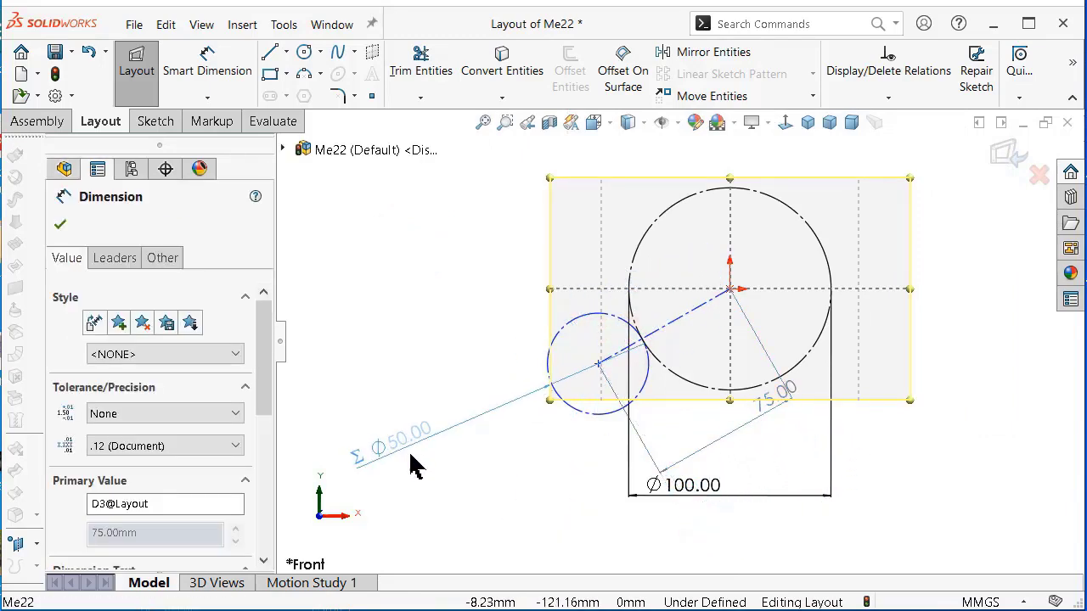
left_click(399, 339)
left_click_drag(598, 374, 858, 293)
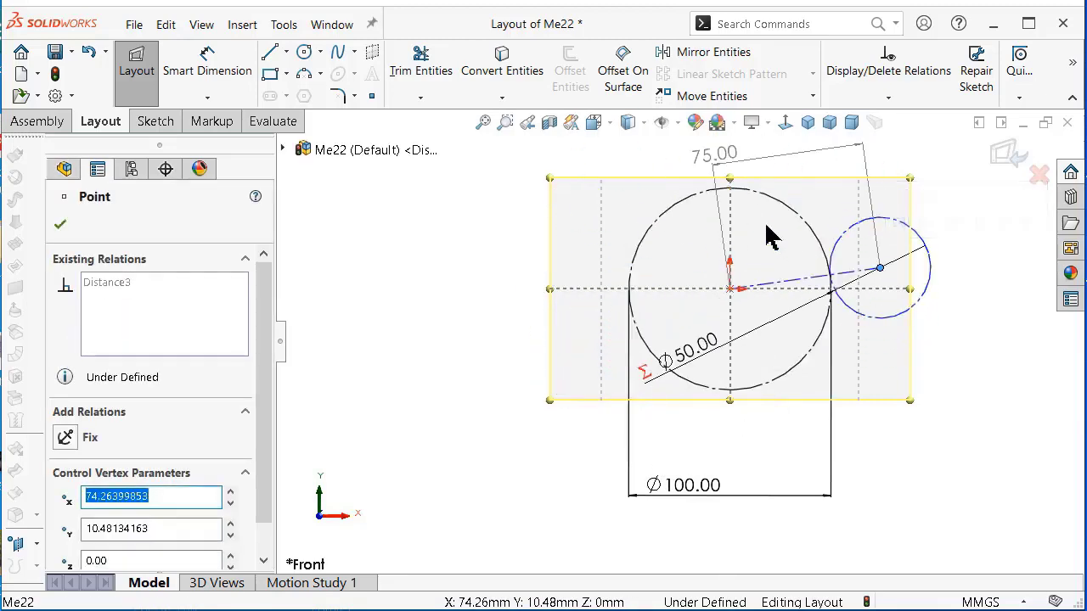
left_click_drag(721, 153, 798, 252)
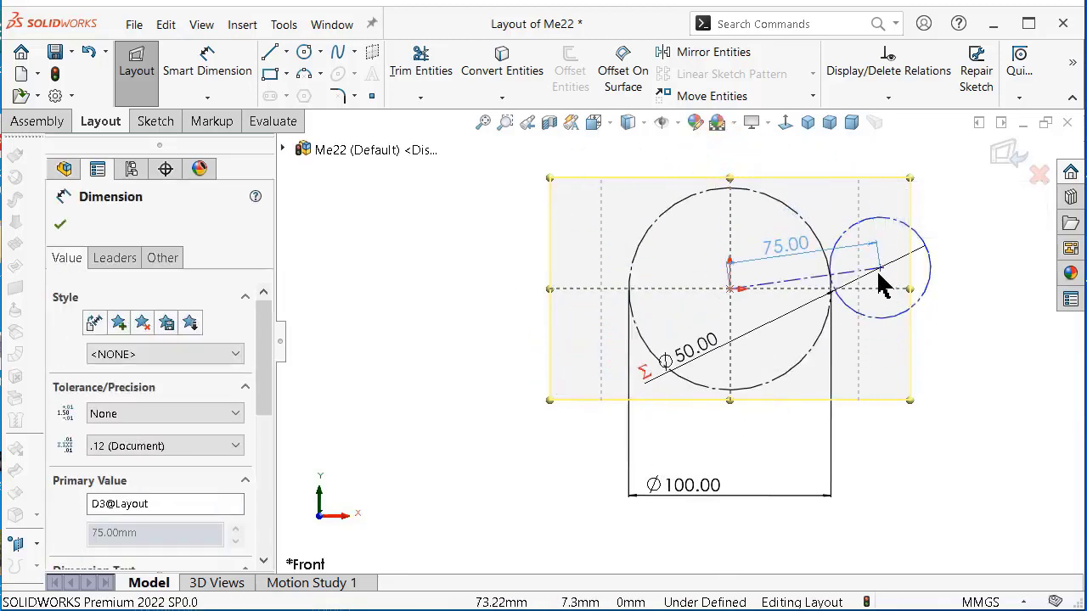
mouse_move(879, 270)
left_mouse_down()
mouse_move(805, 416)
mouse_move(549, 299)
left_mouse_up()
left_click(436, 254)
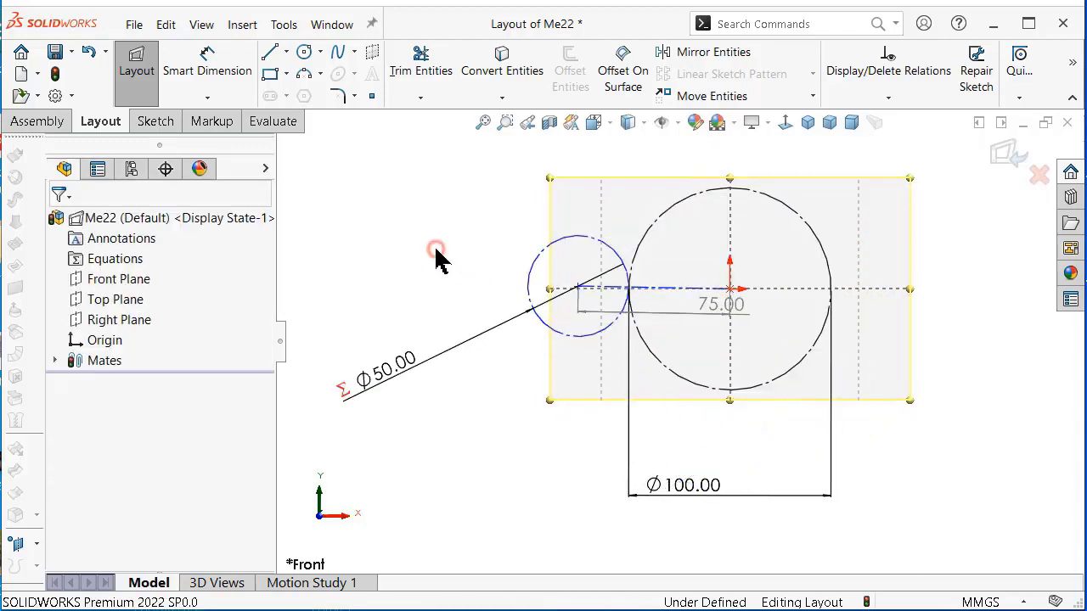
left_click_drag(578, 289, 847, 250)
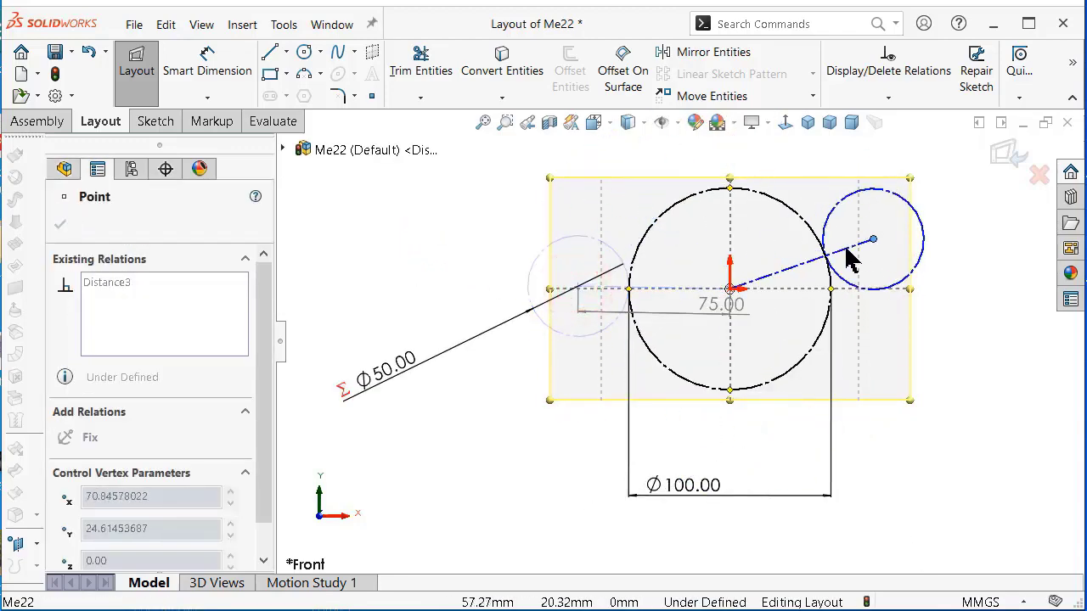
scroll(850, 255, "up", 2)
Move the Ø100 dimension above the sketch and Ø50 to the upper right, then exit the layout.
key("f")
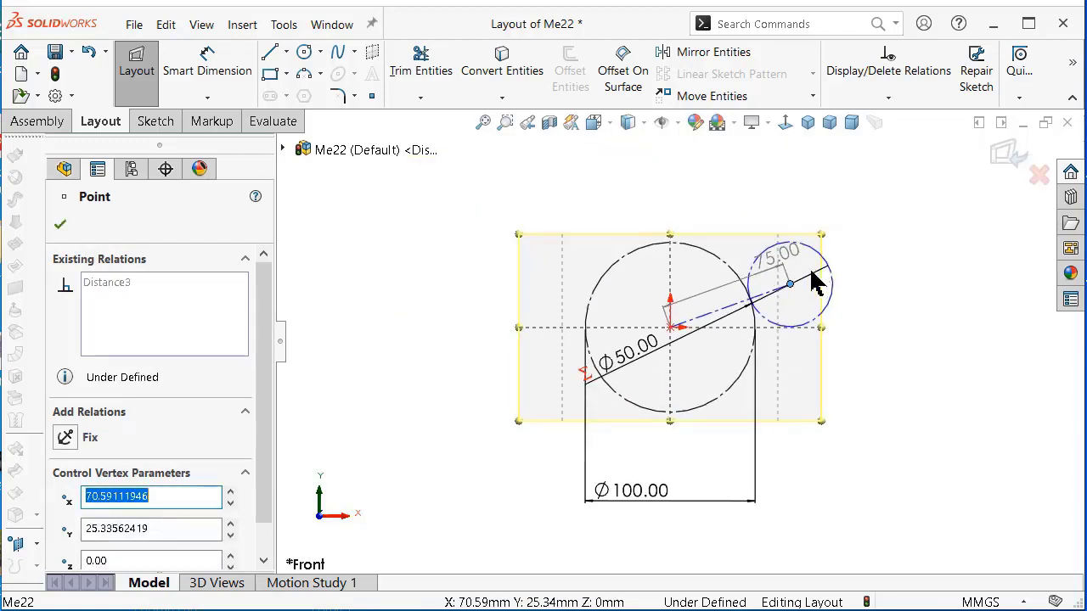
left_click_drag(643, 506, 684, 187)
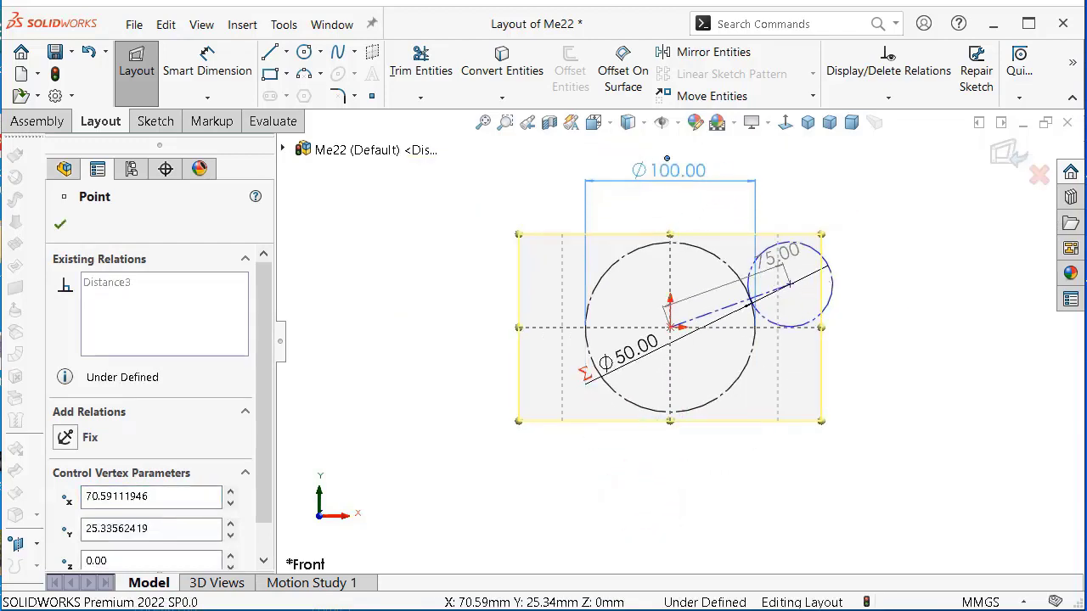
left_click(666, 161)
left_click_drag(632, 357, 896, 184)
left_click(1009, 160)
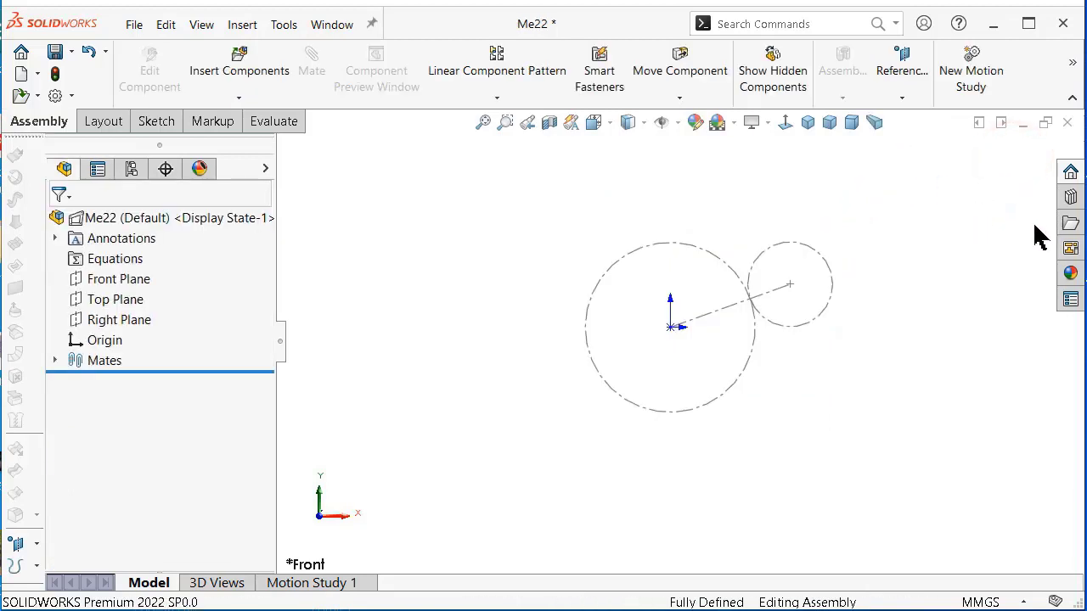
Drag a Spur Gear from Design Library Toolbox > Power Transmission > Gears into the assembly.
left_click(1070, 196)
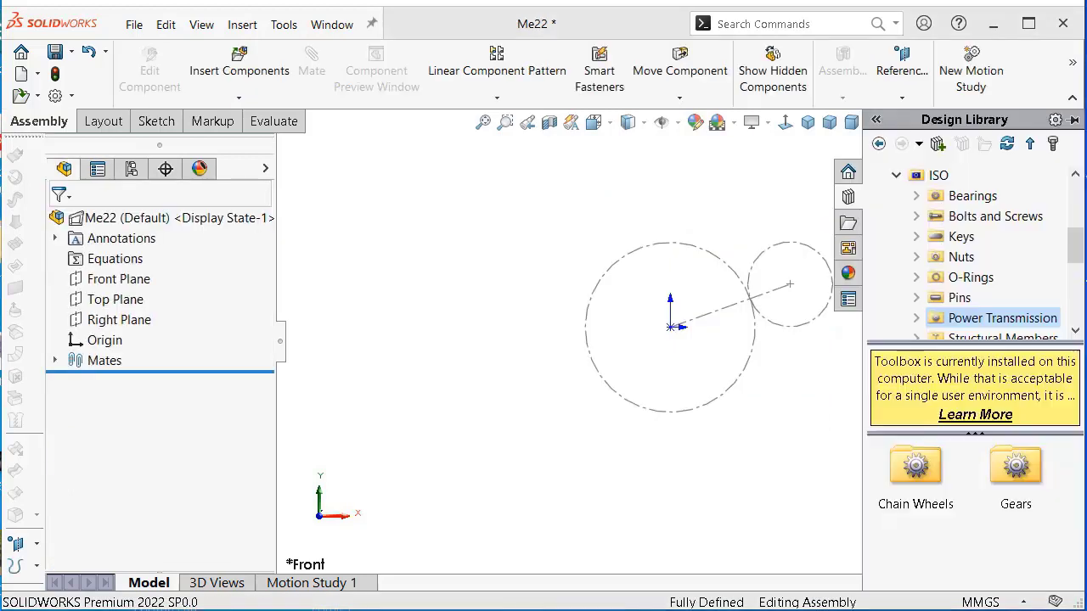
double_click(966, 318)
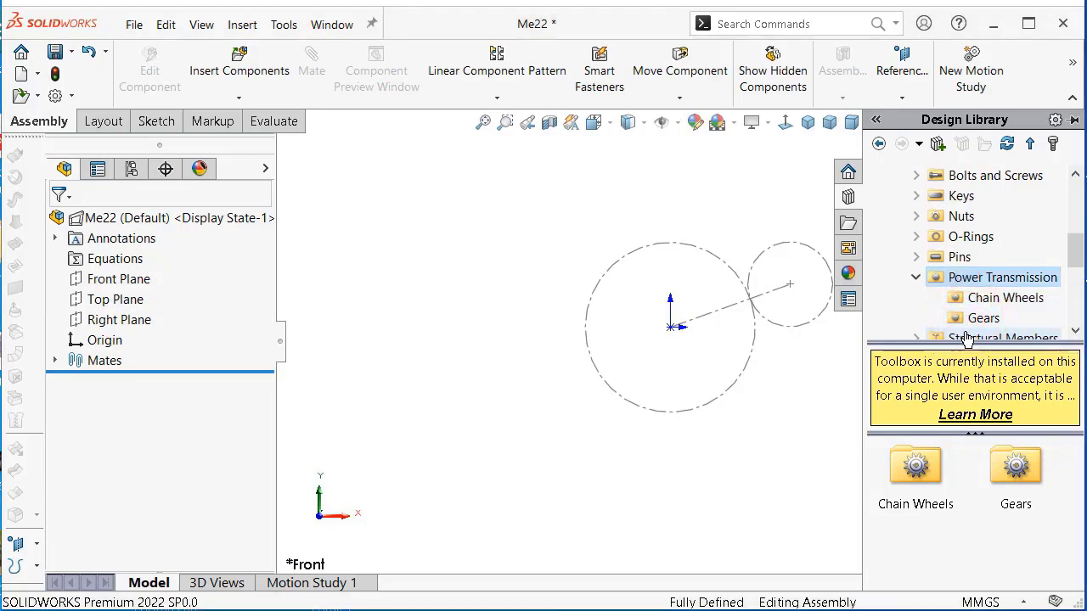
left_click(982, 317)
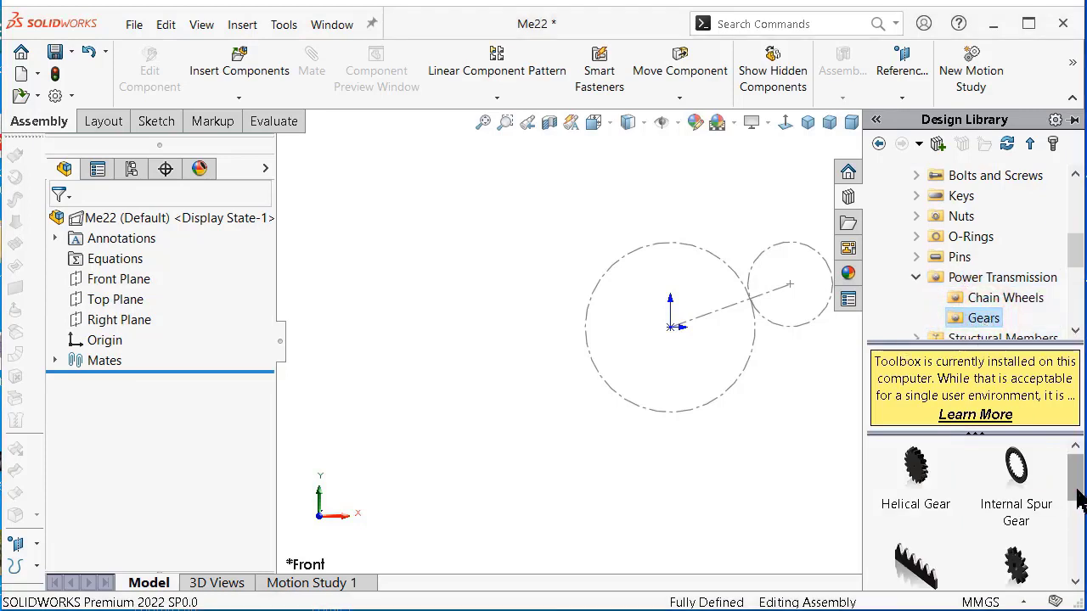
mouse_move(1077, 499)
left_mouse_down()
mouse_move(1081, 552)
mouse_move(1079, 520)
left_mouse_up()
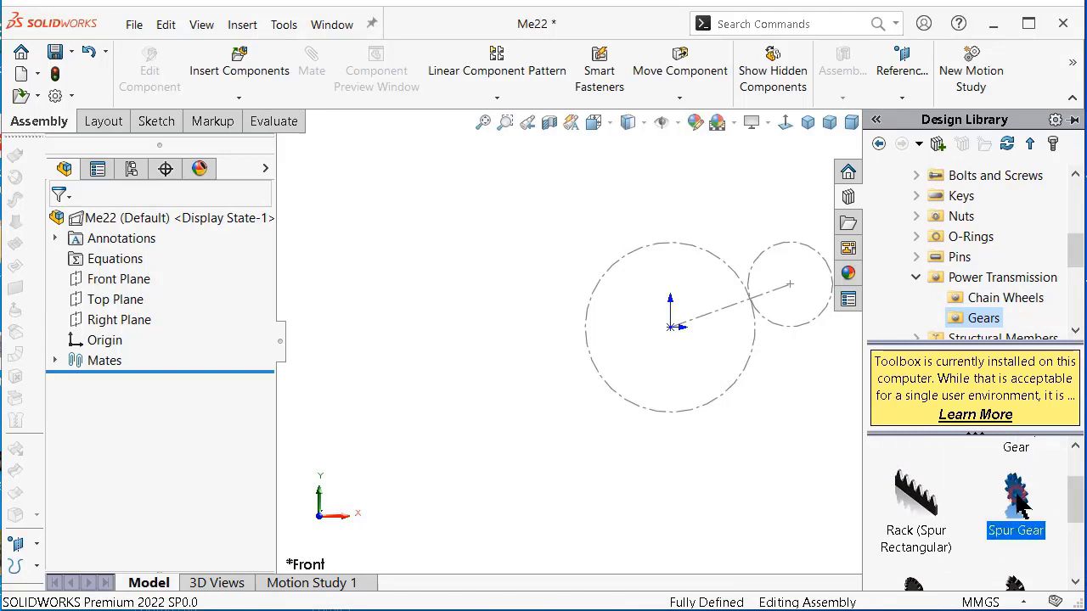
left_click_drag(1019, 501, 584, 337)
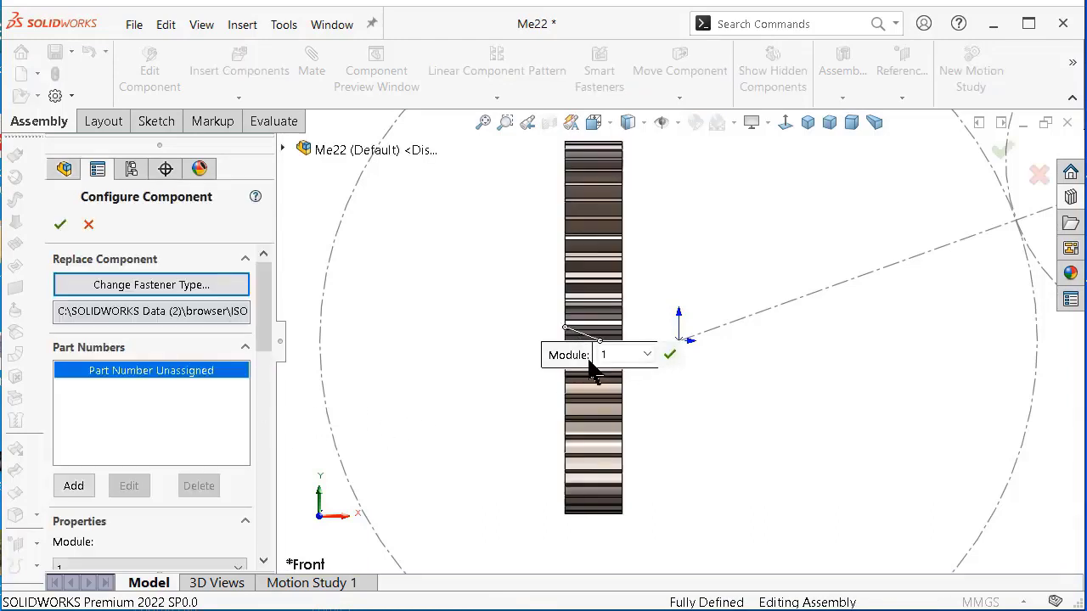
Configure the spur gear as module 1, 100 teeth, 10 mm shaft diameter, keyway None.
left_click(646, 356)
left_click(617, 374)
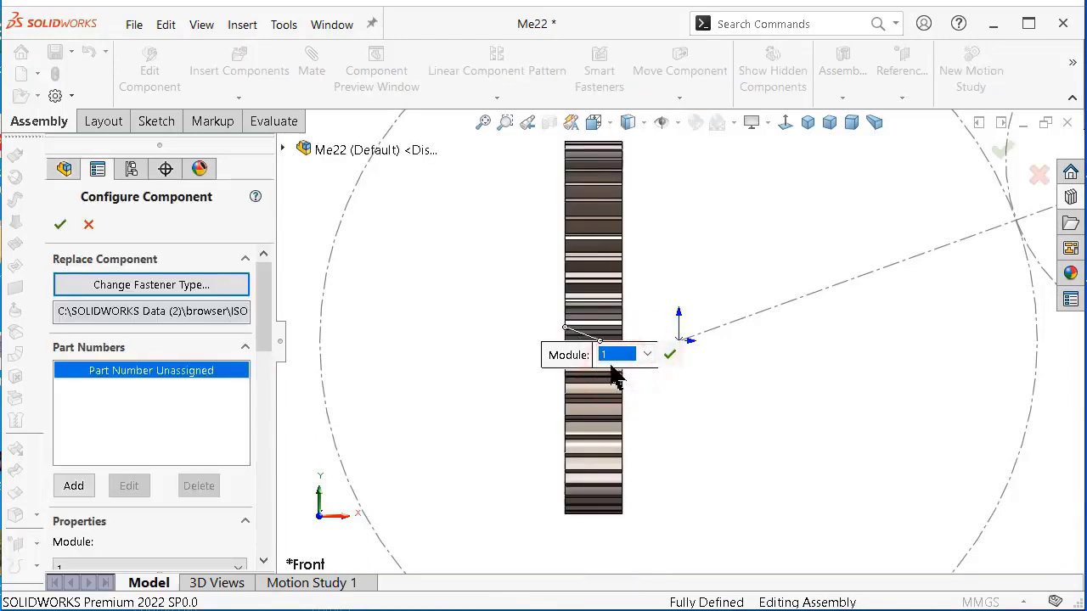
left_click_drag(264, 331, 257, 384)
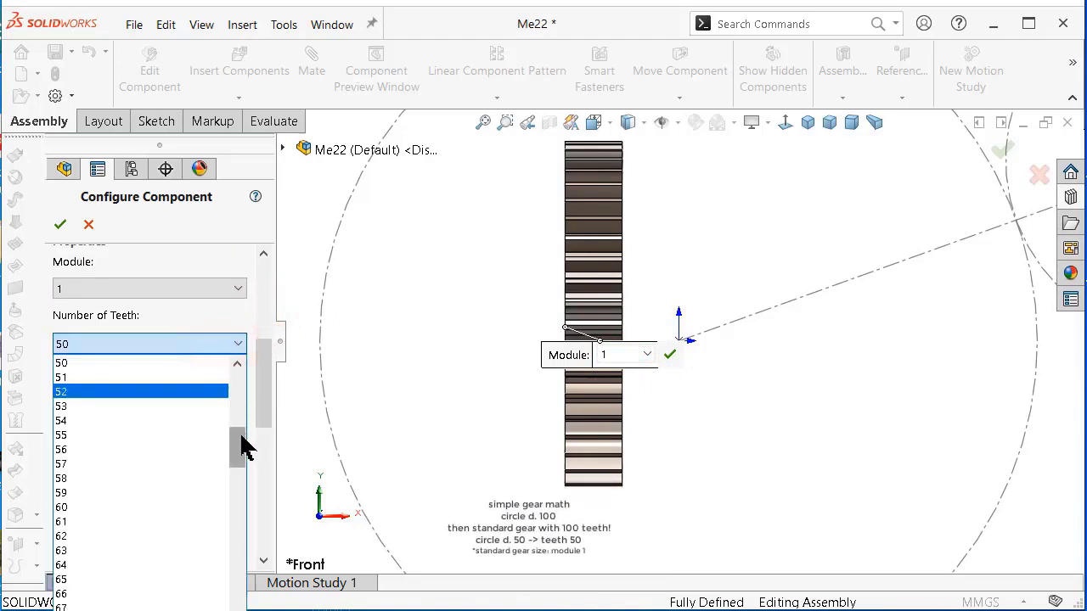
left_click_drag(243, 449, 248, 509)
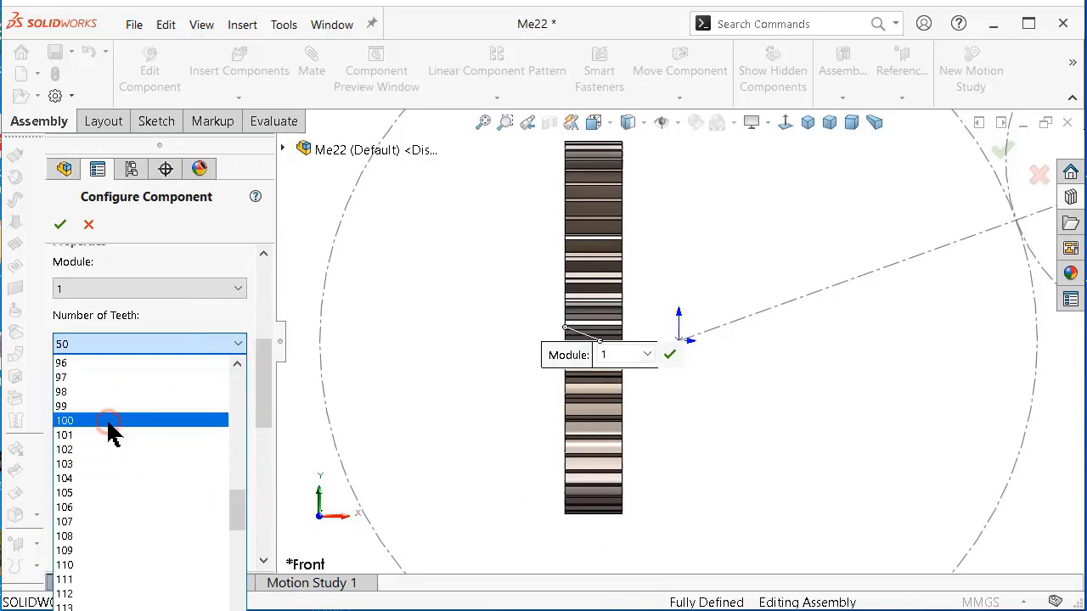
left_click(111, 422)
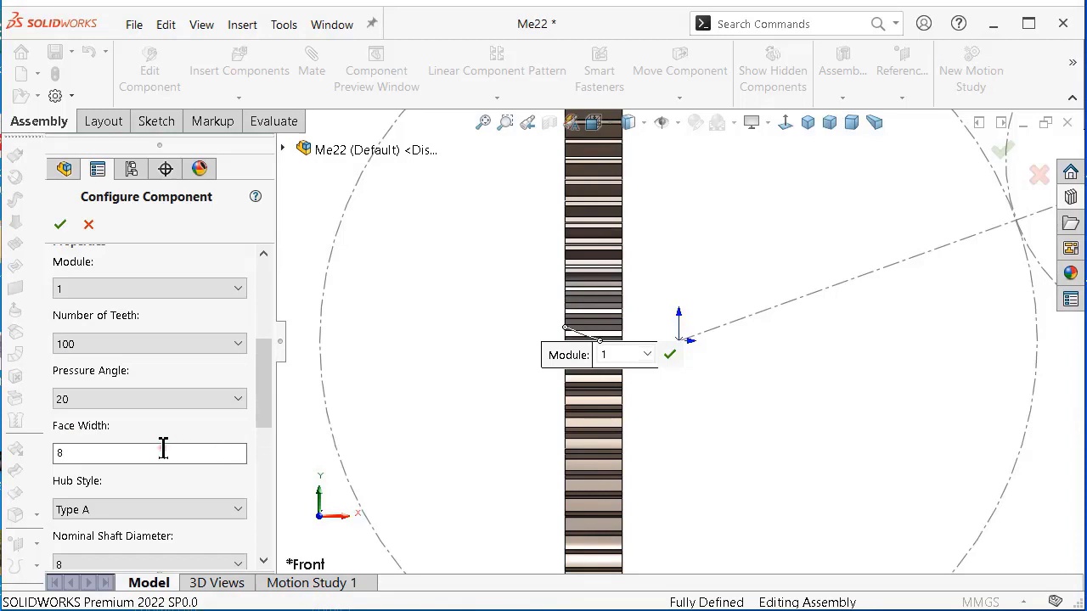
left_click_drag(267, 408, 266, 482)
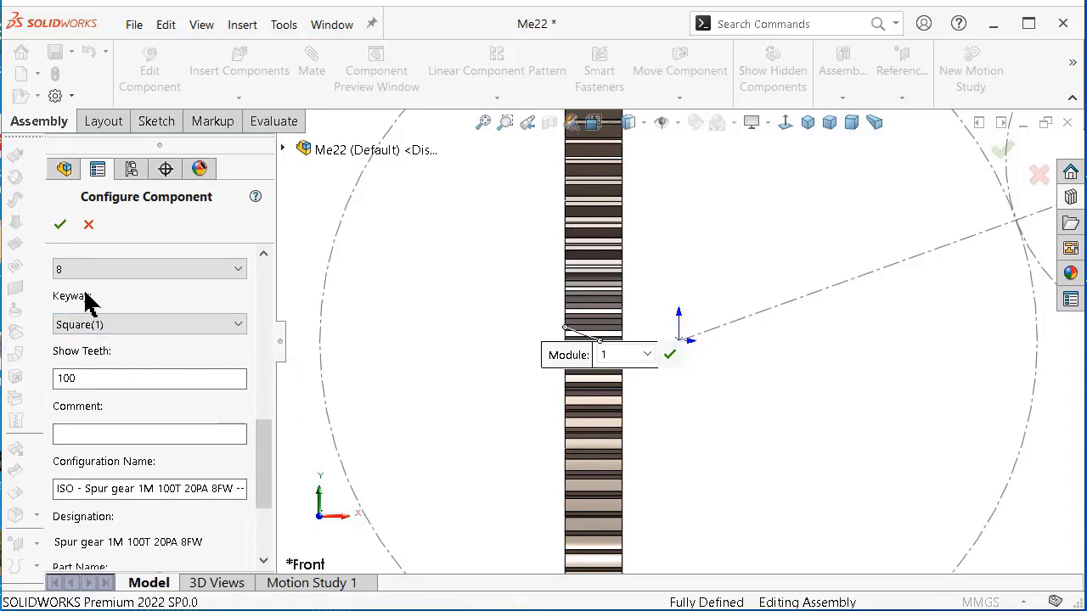
left_click_drag(266, 435, 262, 393)
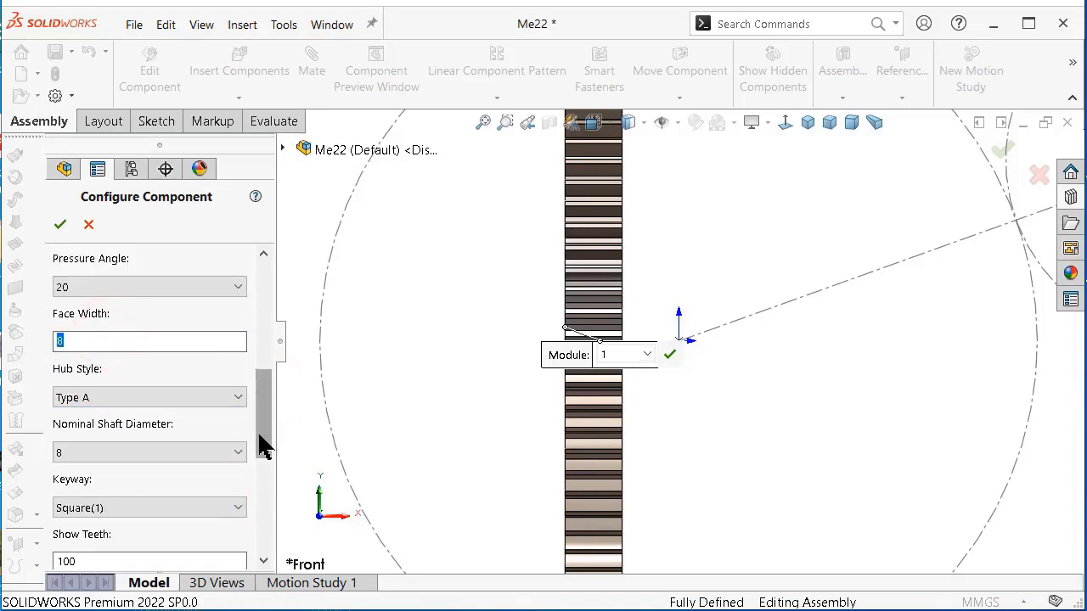
left_click(238, 452)
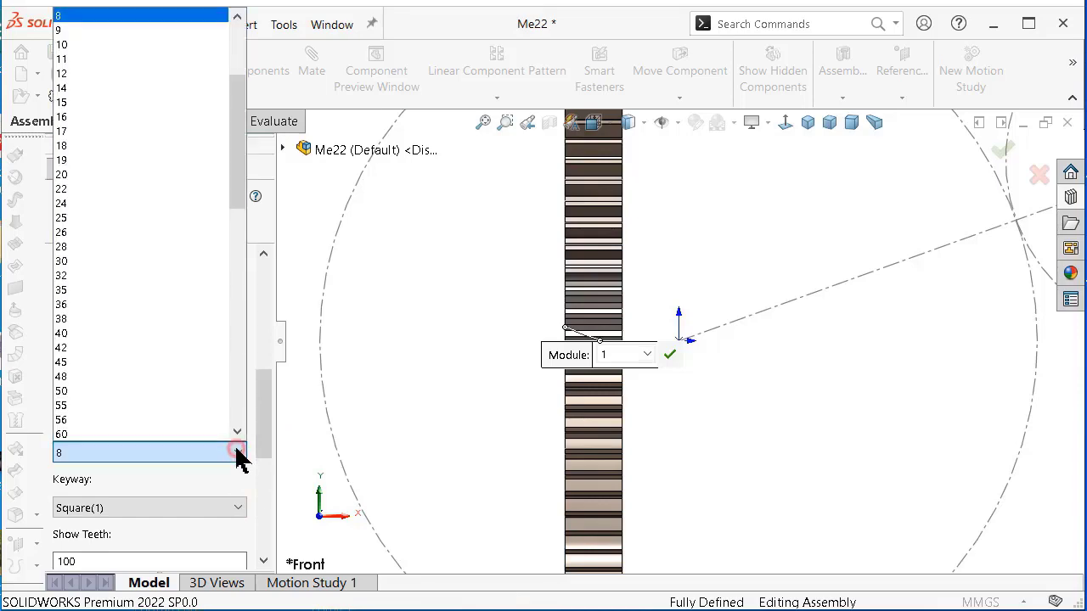
left_click(129, 44)
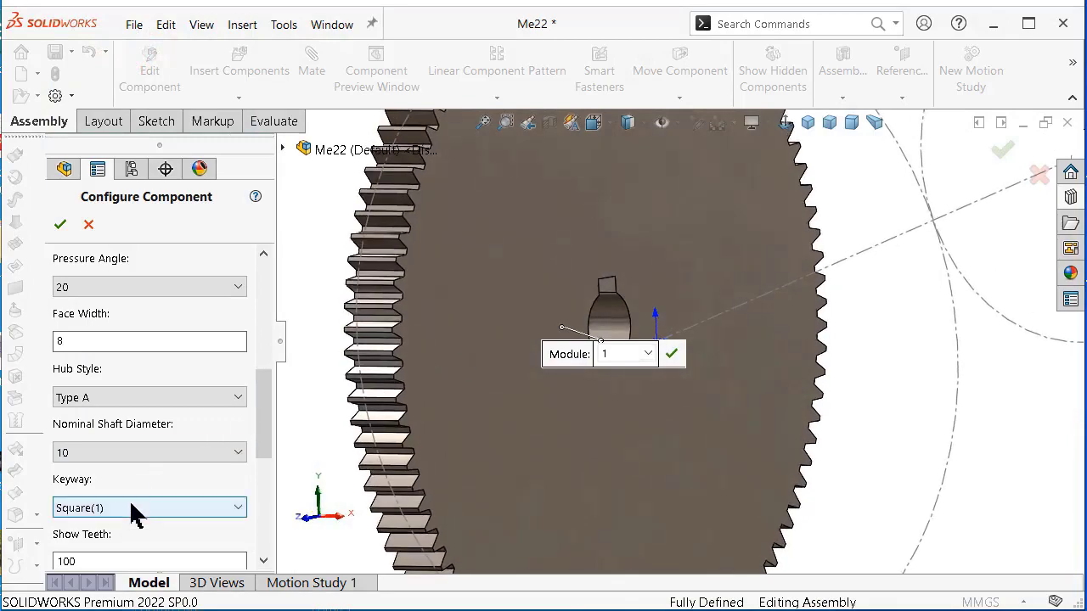
left_click(135, 509)
left_click(106, 523)
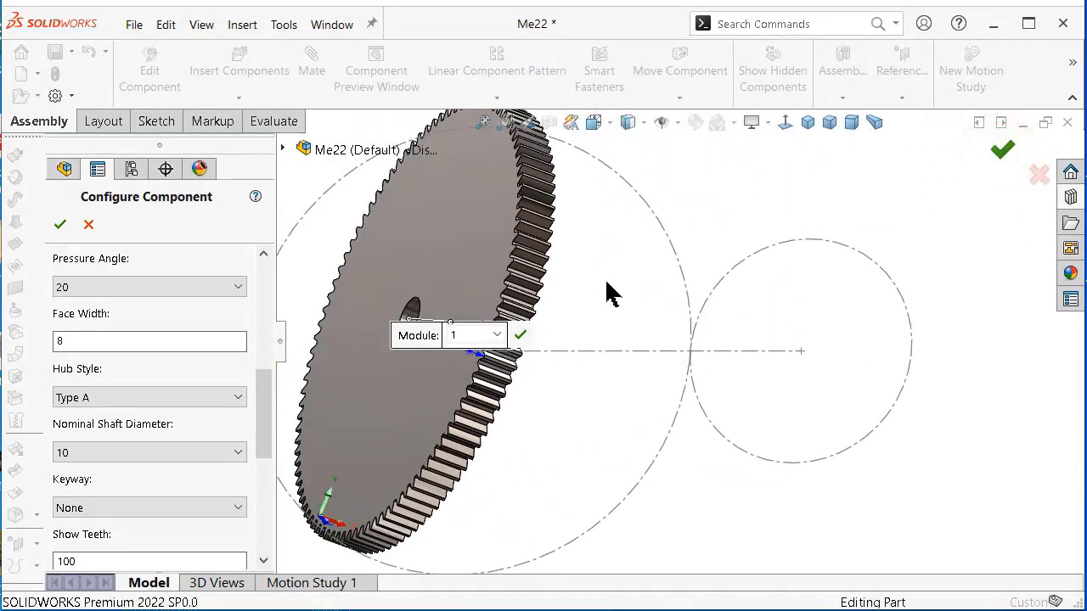
key("Return")
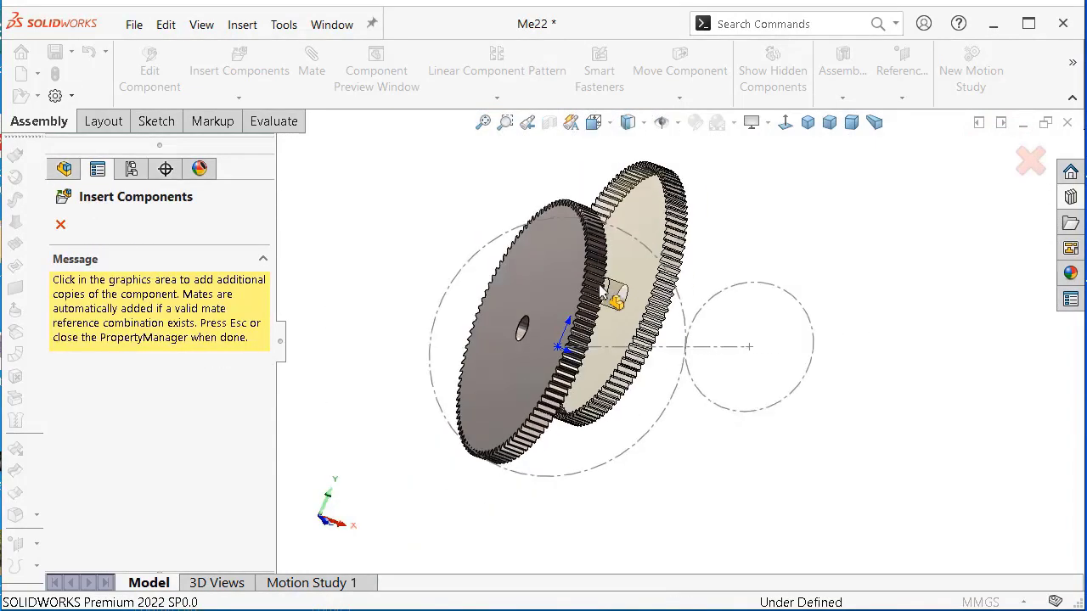
Insert a second Spur Gear from the Design Library, configured with 50 teeth.
left_click(1020, 163)
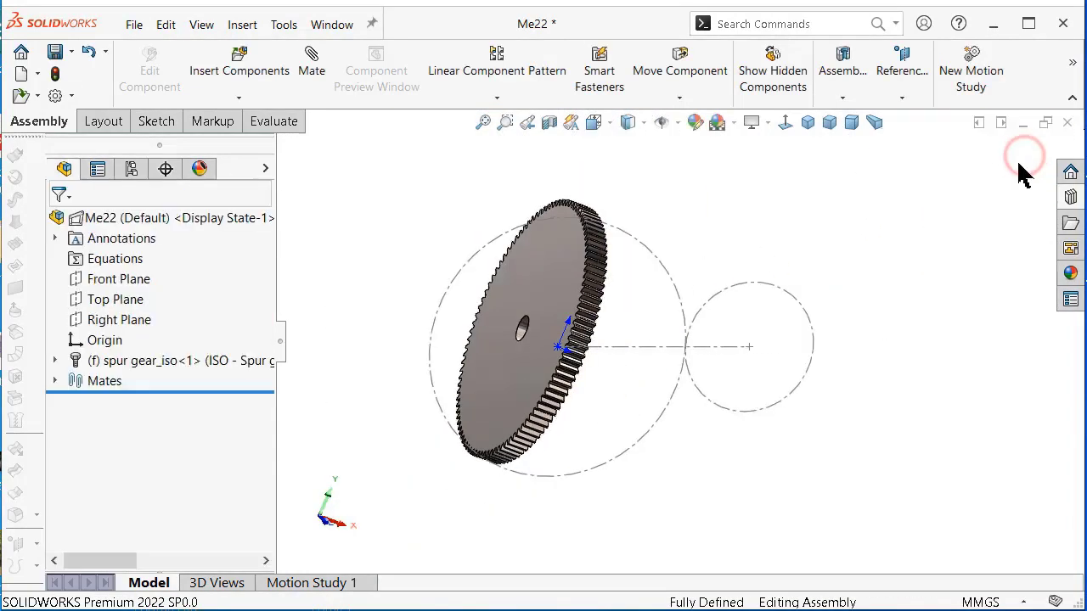
left_click(1070, 196)
mouse_move(1016, 501)
left_mouse_down()
mouse_move(956, 458)
mouse_move(824, 280)
mouse_move(802, 293)
left_mouse_up()
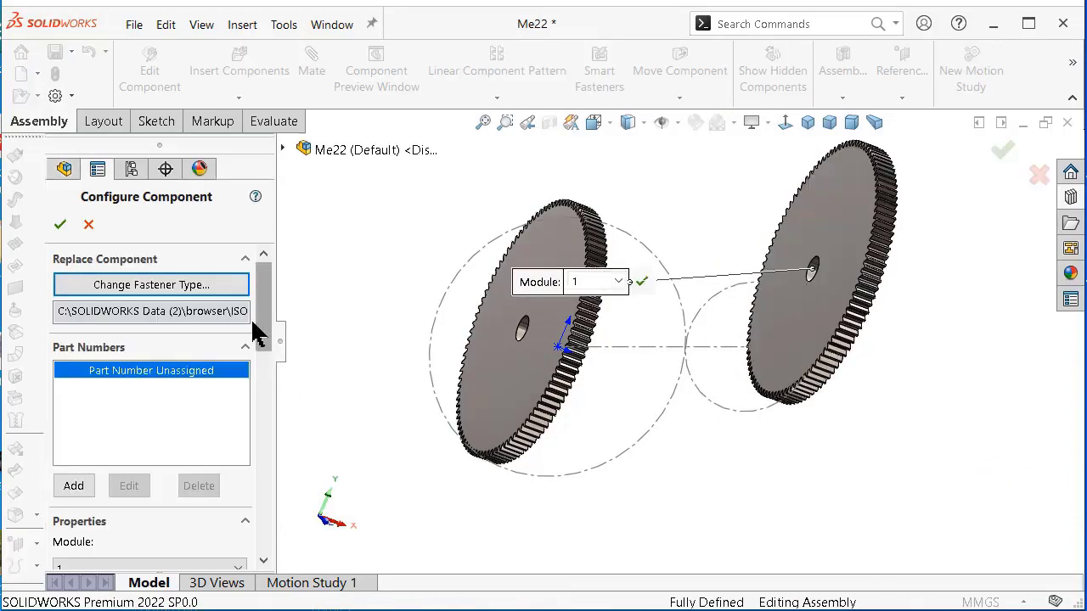
left_click_drag(254, 327, 263, 388)
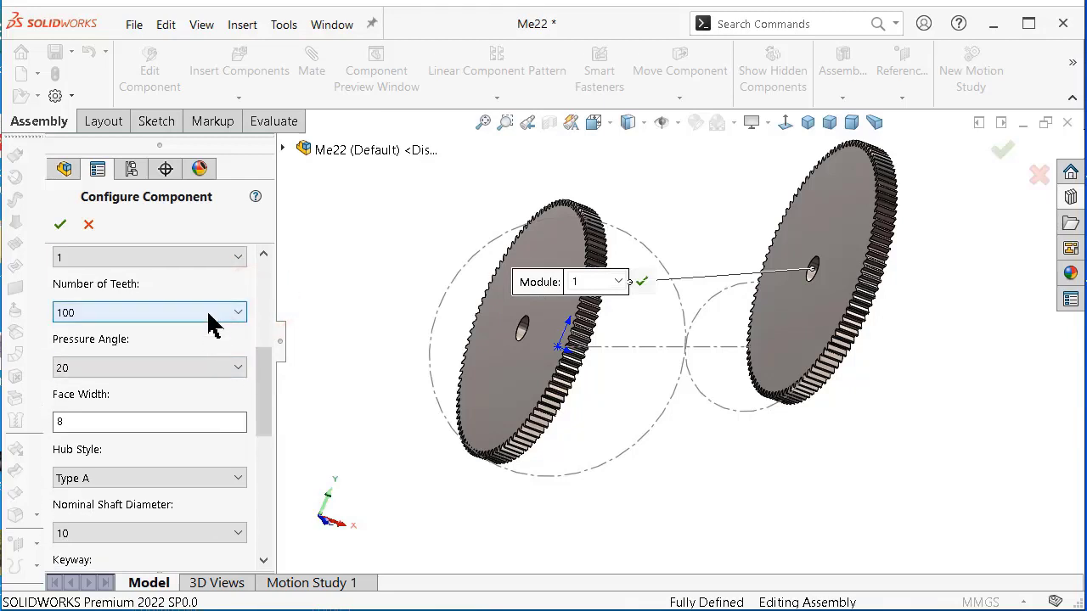
left_click(213, 321)
left_click_drag(240, 482, 241, 435)
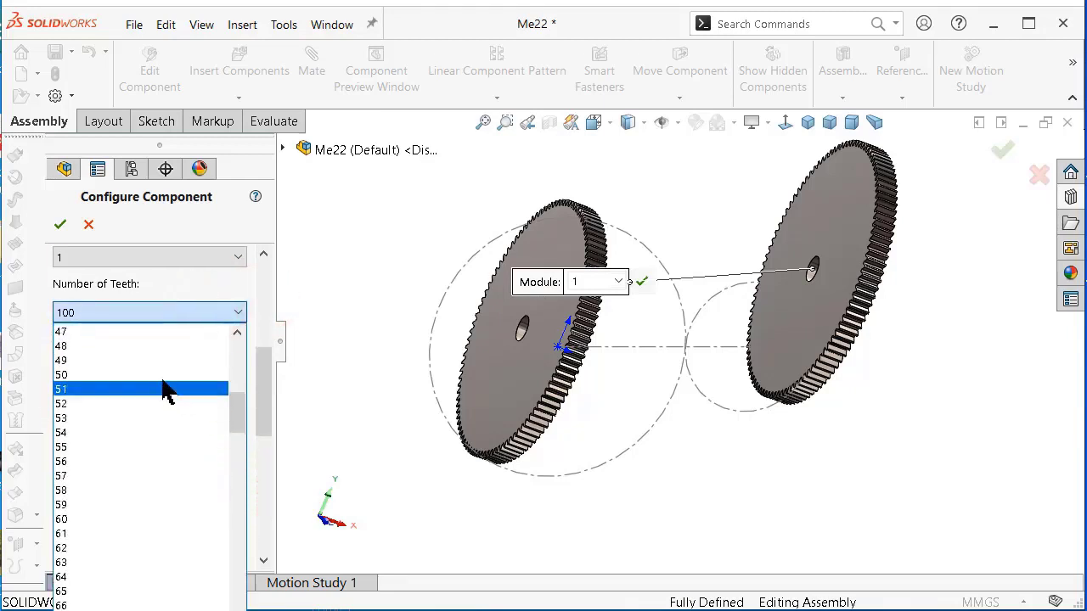
left_click(160, 373)
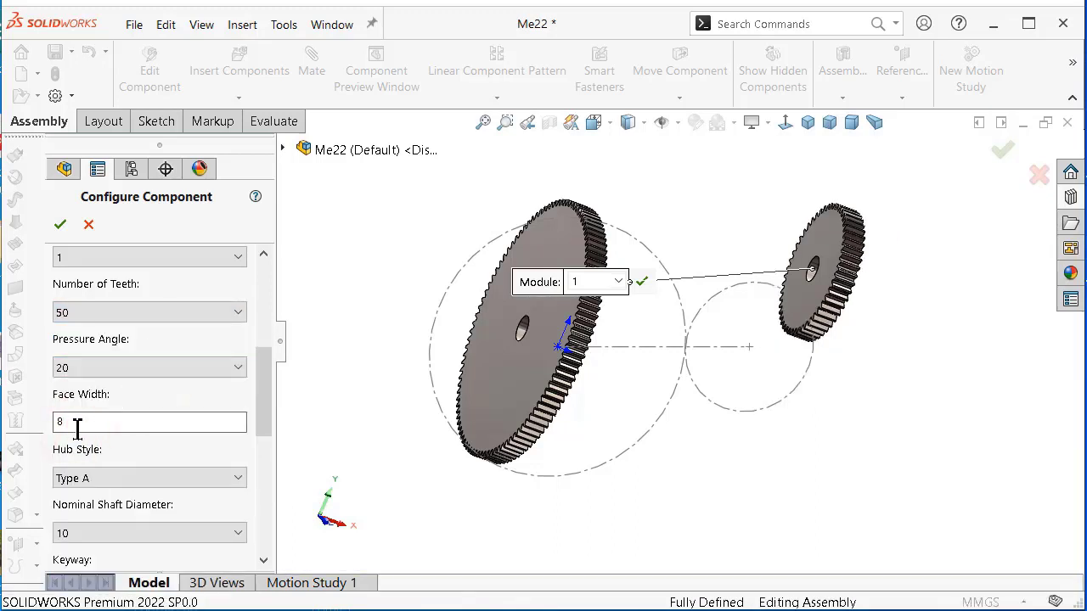
left_click_drag(263, 394, 262, 416)
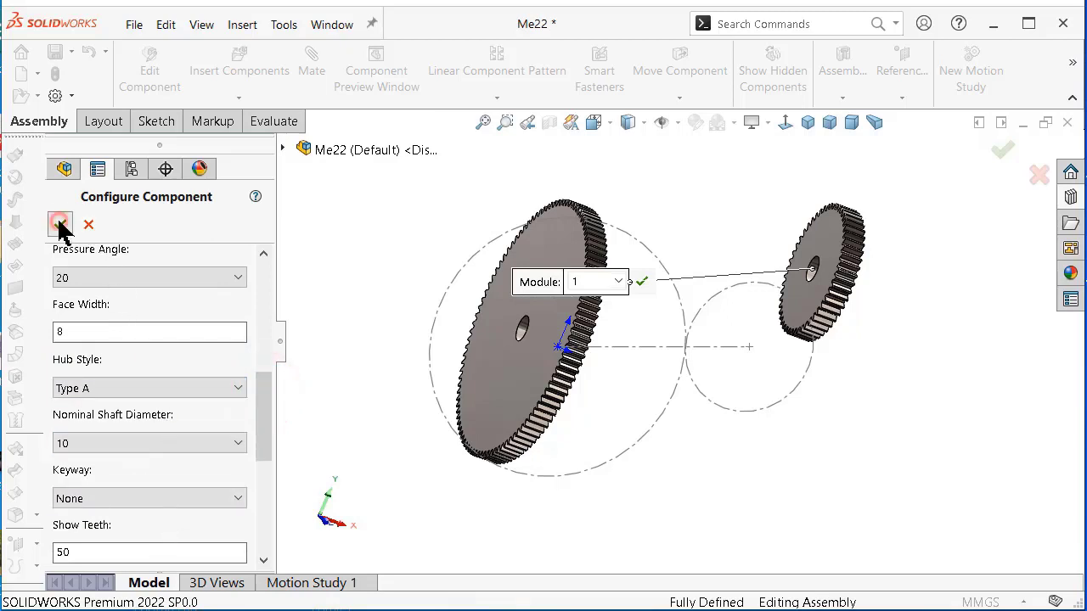
key("Return")
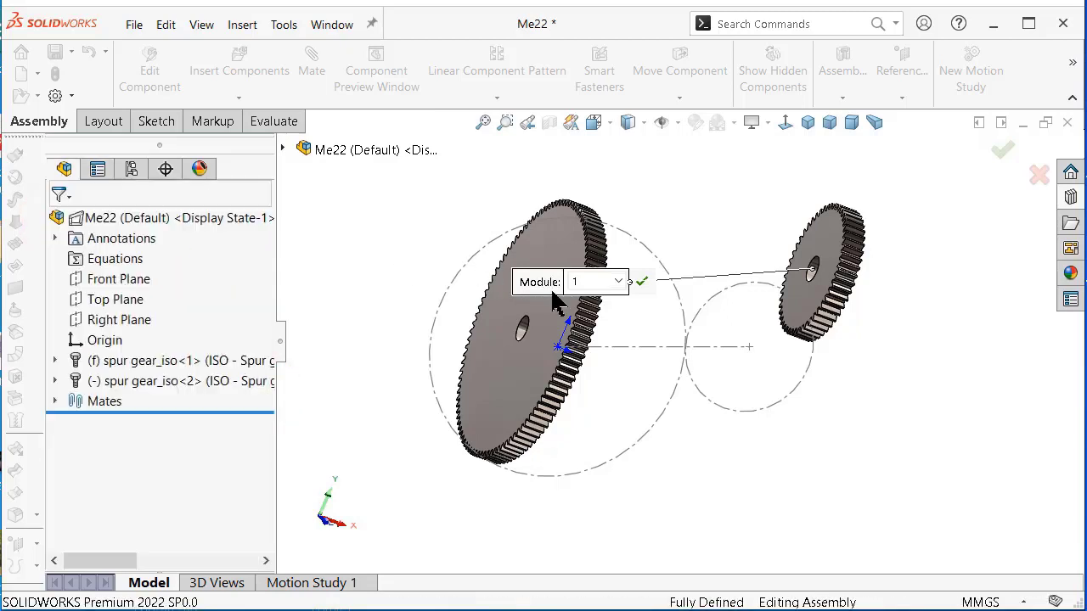
Stop inserting gear copies and view the gears in isometric.
left_click(61, 224)
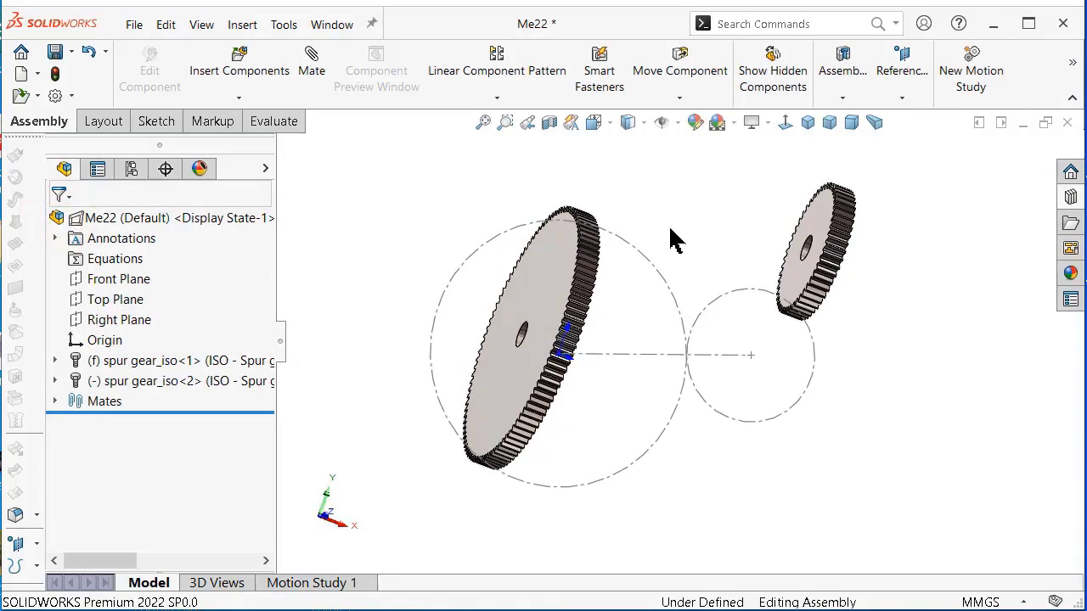
left_click(808, 122)
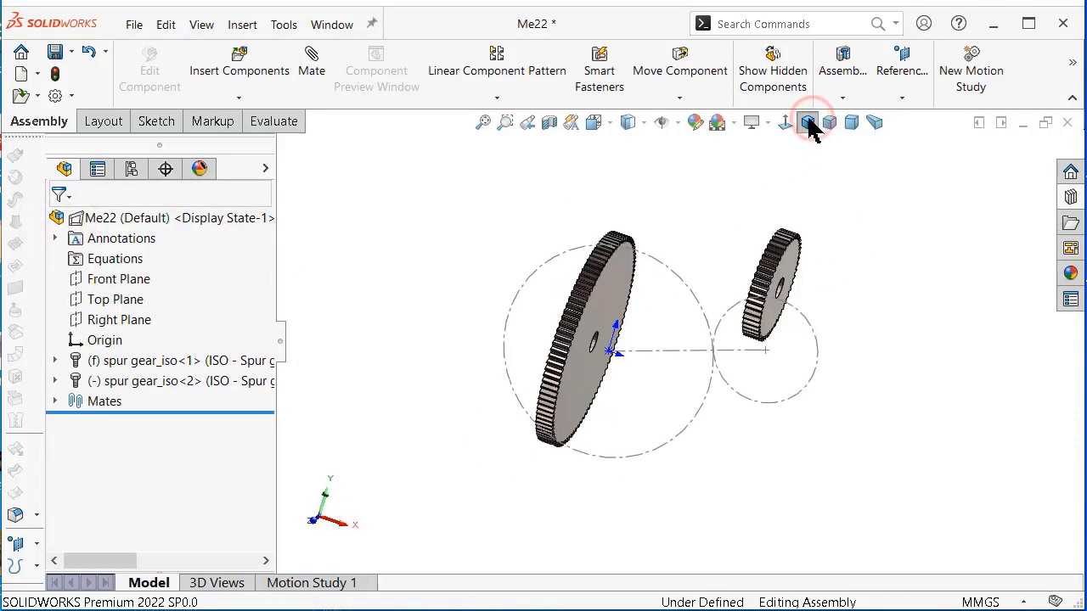
left_click(119, 280)
scroll(592, 315, "down", 3)
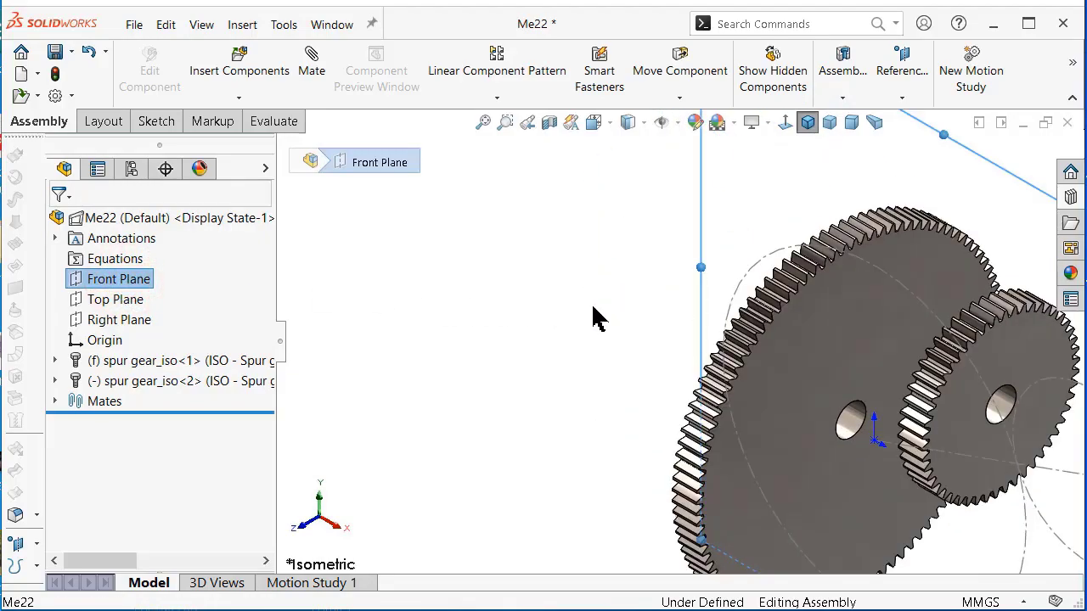
scroll(575, 317, "down", 2)
scroll(560, 327, "down", 2)
middle_click_drag(560, 328, 552, 331)
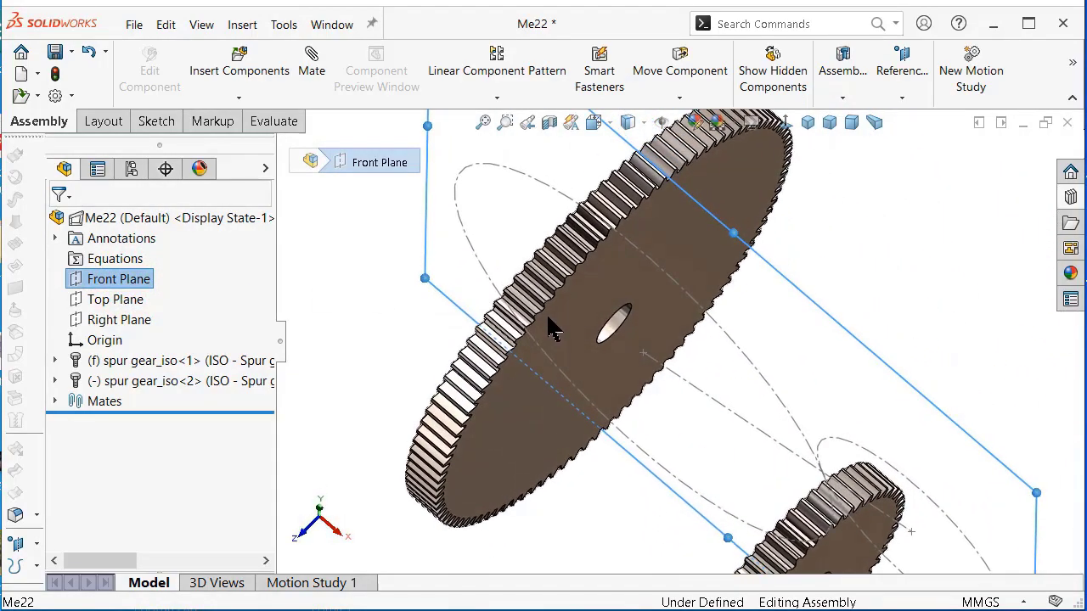
Float spur gear_iso<1> and rotate it to a new orientation.
right_click(194, 364)
left_click(240, 434)
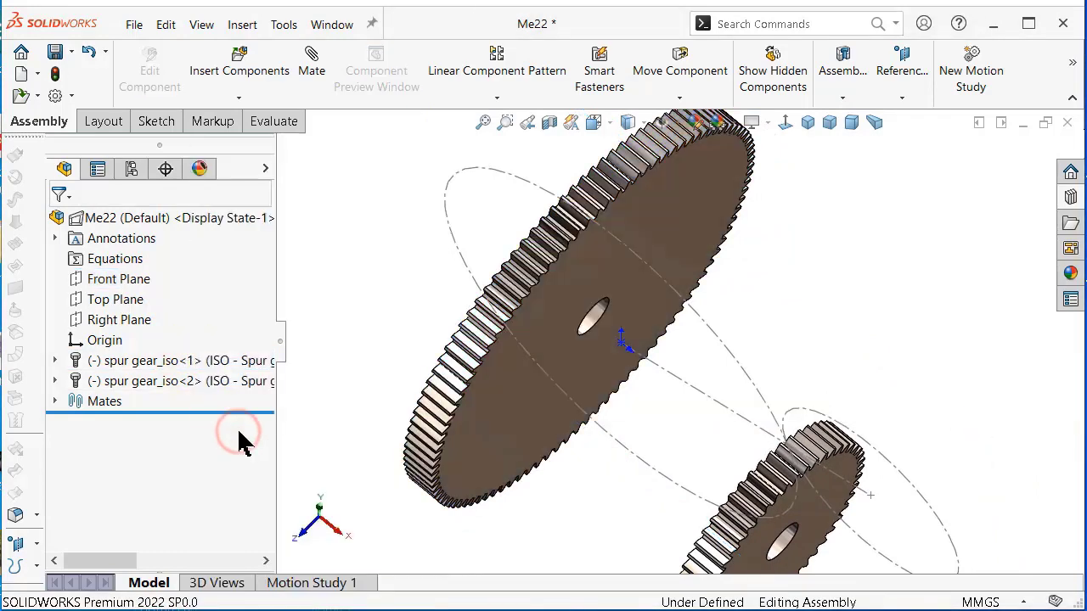
scroll(565, 386, "up", 2)
scroll(565, 378, "down", 3)
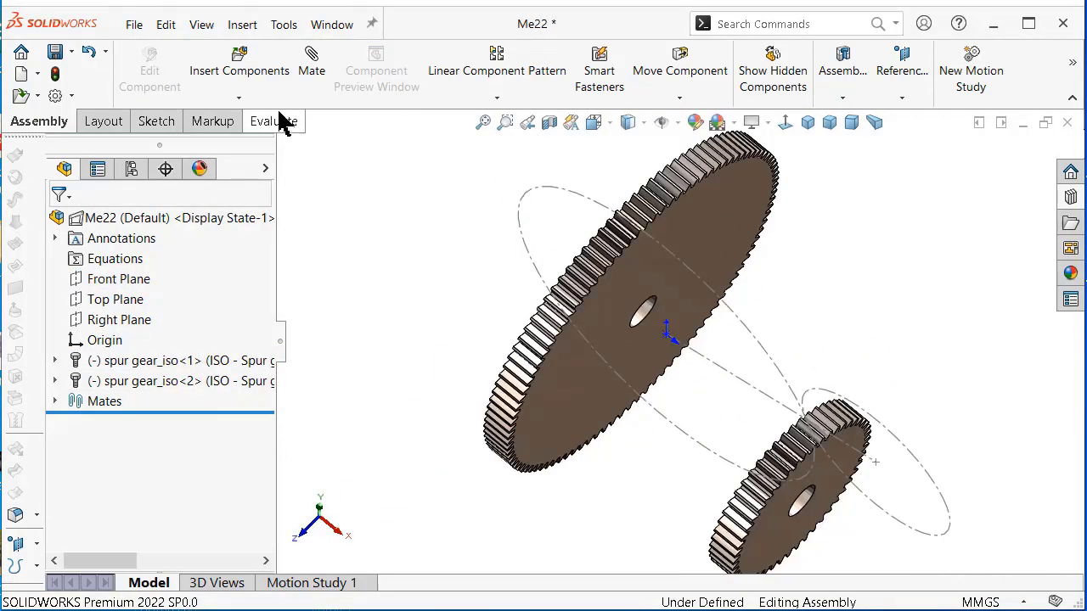
left_click(665, 101)
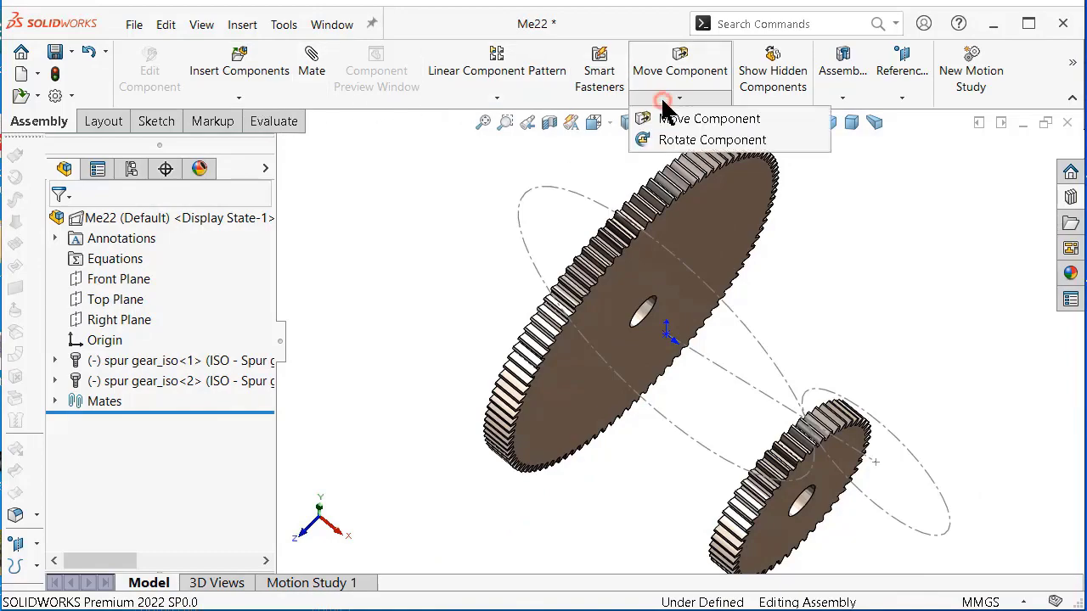
left_click(712, 139)
mouse_move(629, 255)
left_mouse_down()
mouse_move(451, 289)
mouse_move(470, 311)
left_mouse_up()
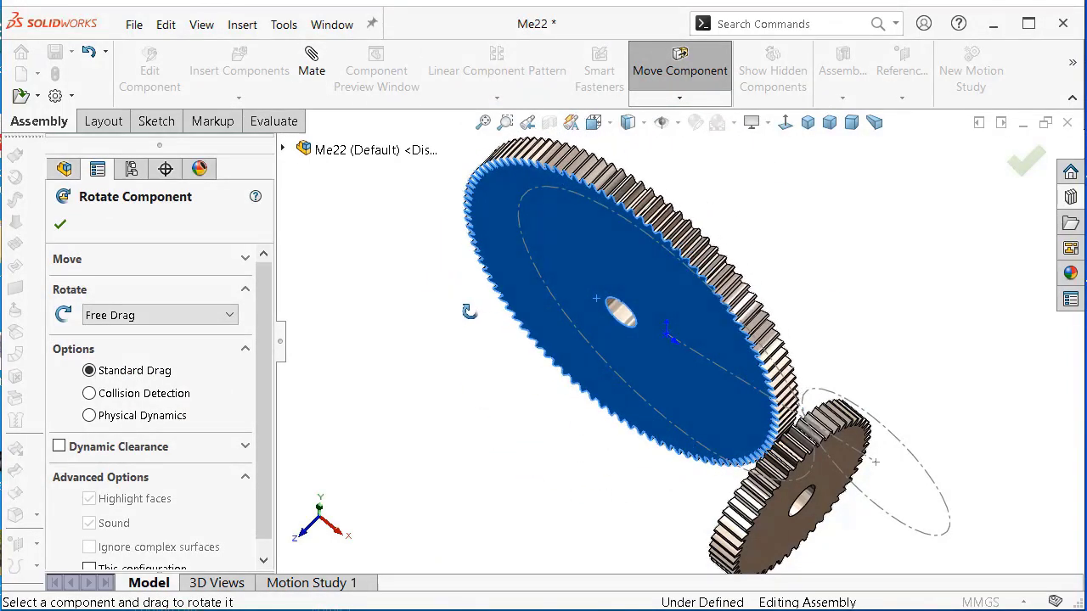
Mate the large gear's face coincident with the Front Plane.
left_click(61, 224)
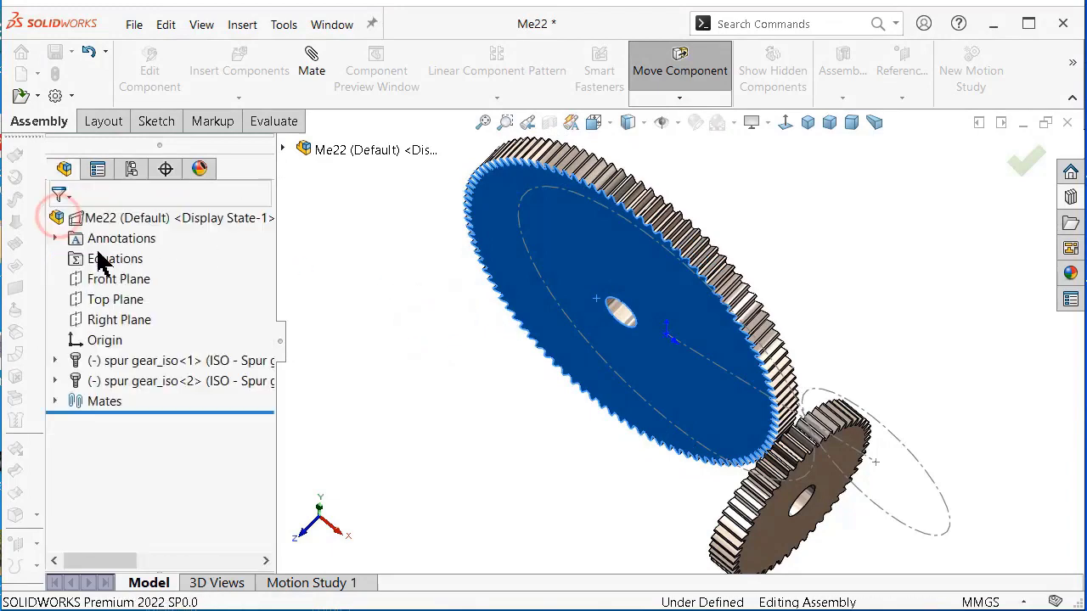
left_click(622, 321)
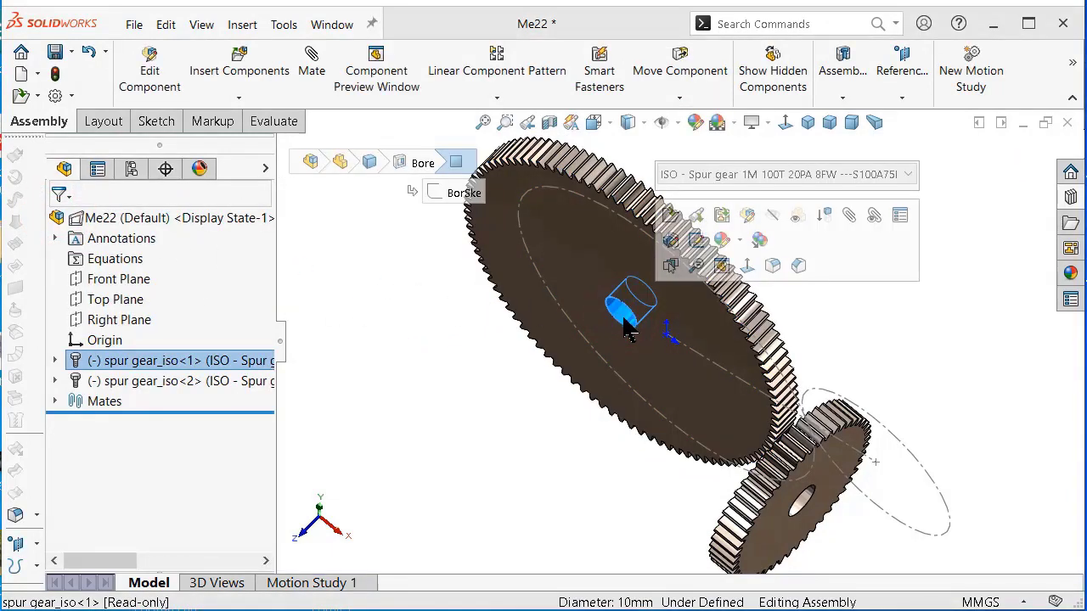
mouse_move(626, 321)
middle_mouse_down()
mouse_move(756, 357)
mouse_move(741, 290)
mouse_move(751, 228)
middle_mouse_up()
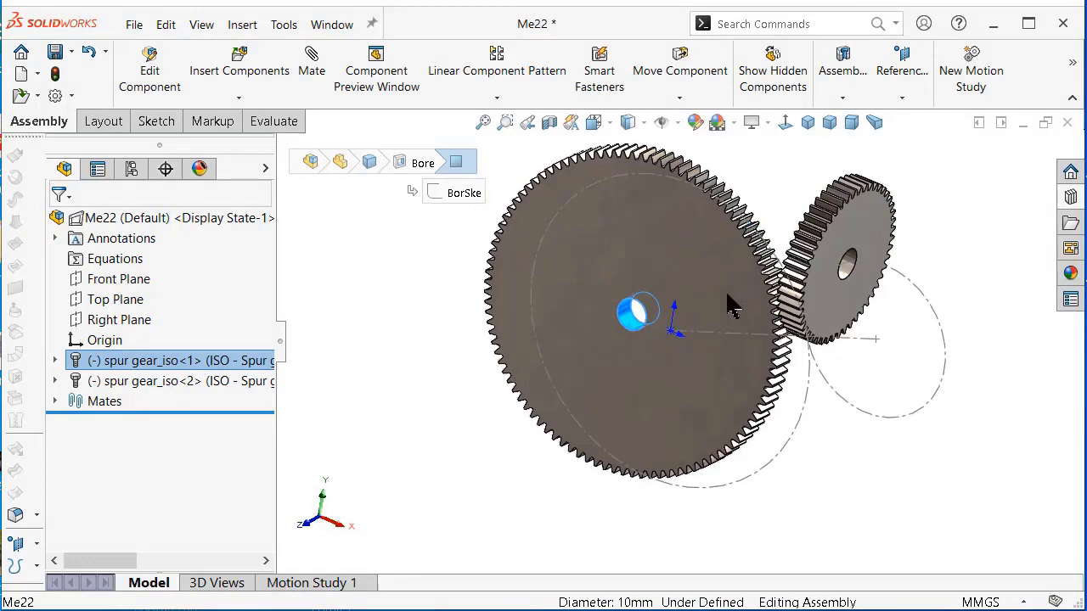
left_click(787, 448, "ctrl")
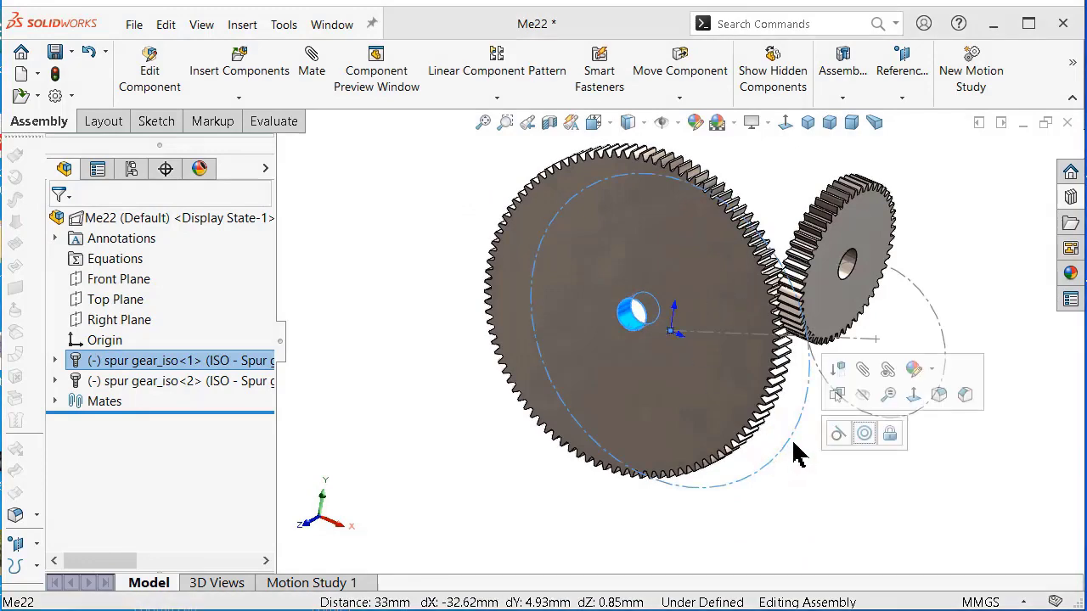
left_click(865, 432)
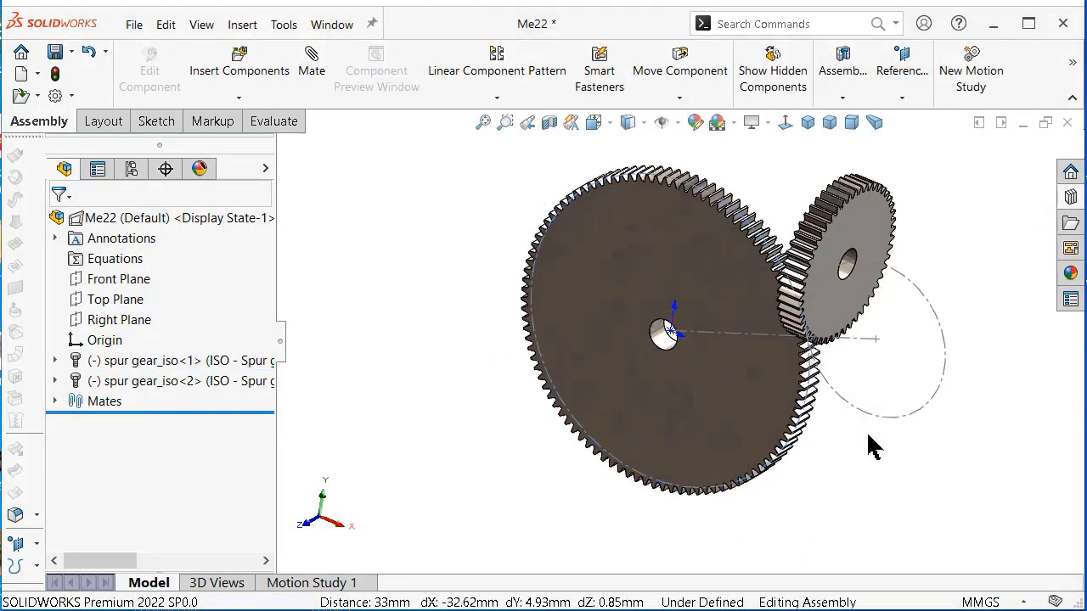
middle_click_drag(680, 315, 657, 371)
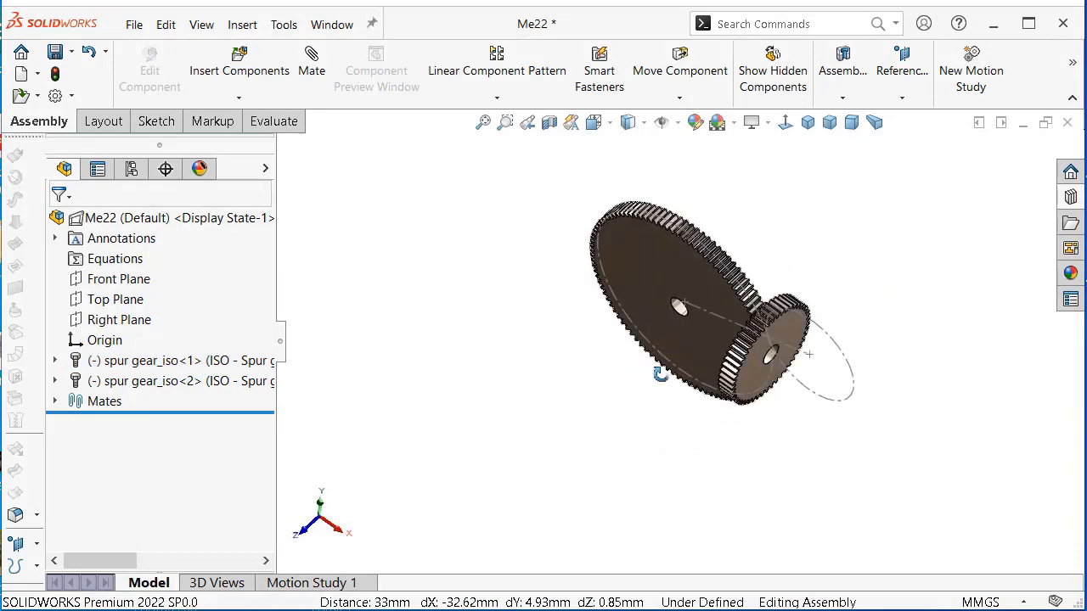
left_click(119, 280)
mouse_move(566, 245)
middle_mouse_down()
mouse_move(563, 323)
mouse_move(568, 311)
middle_mouse_up()
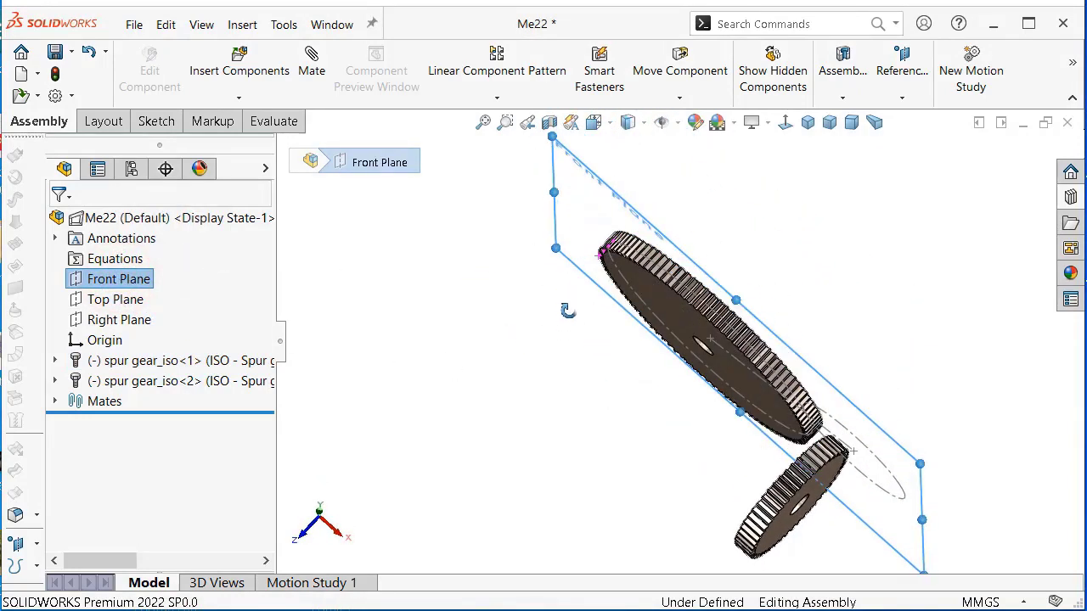
left_click(661, 299, "ctrl")
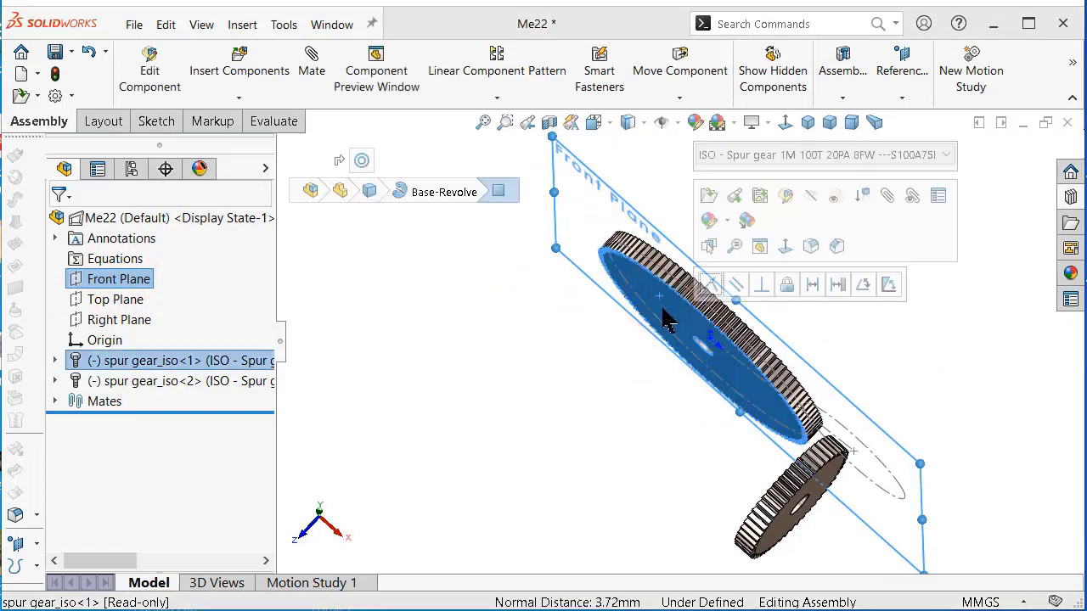
left_click(714, 289)
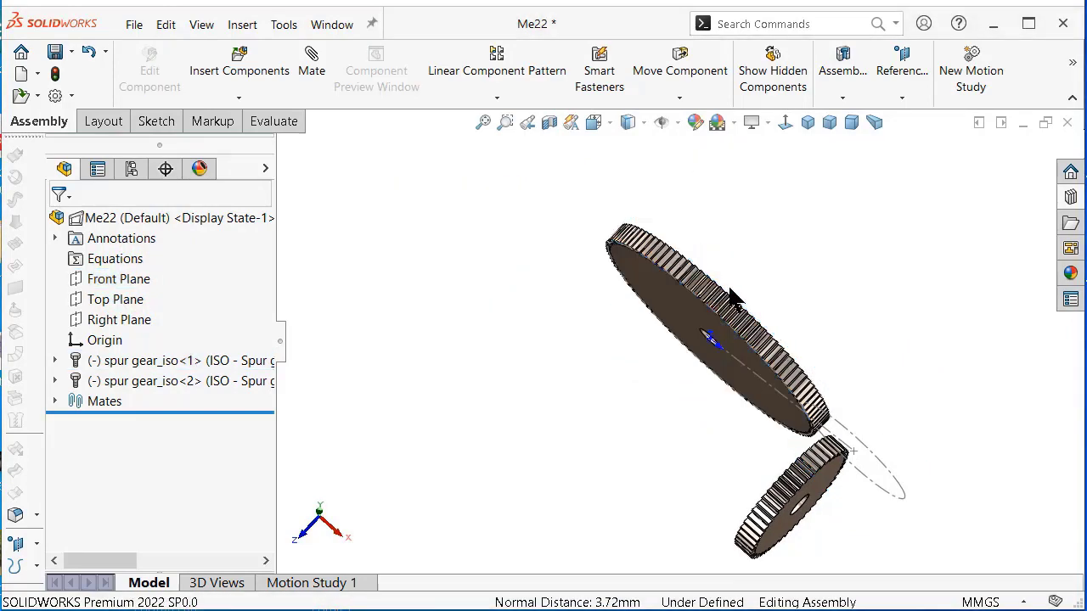
Mate the small gear's face coincident with the large gear's face.
middle_click_drag(803, 358, 898, 399)
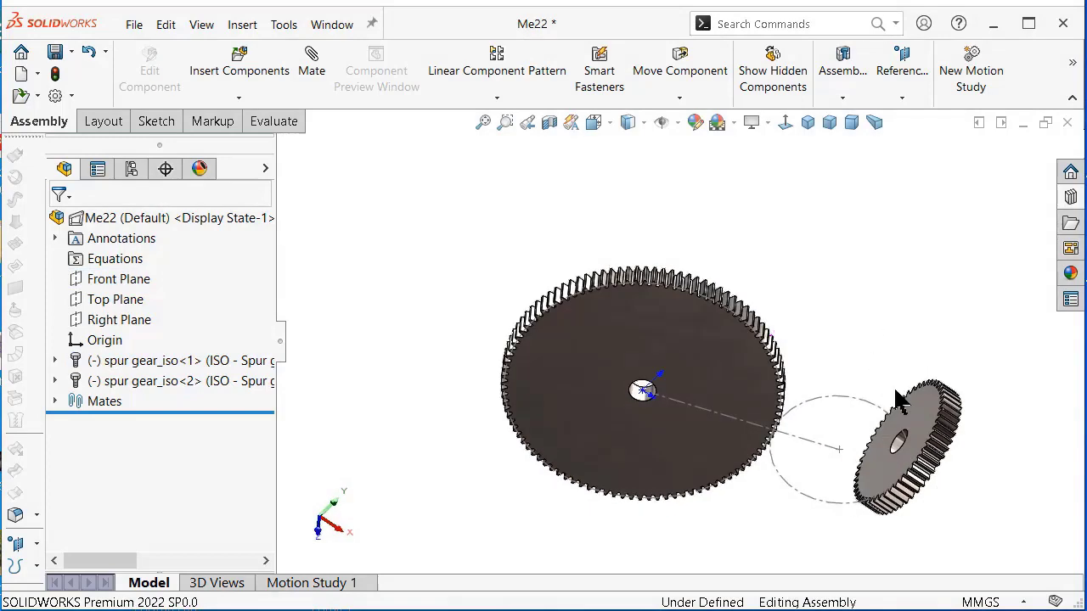
left_click(926, 425)
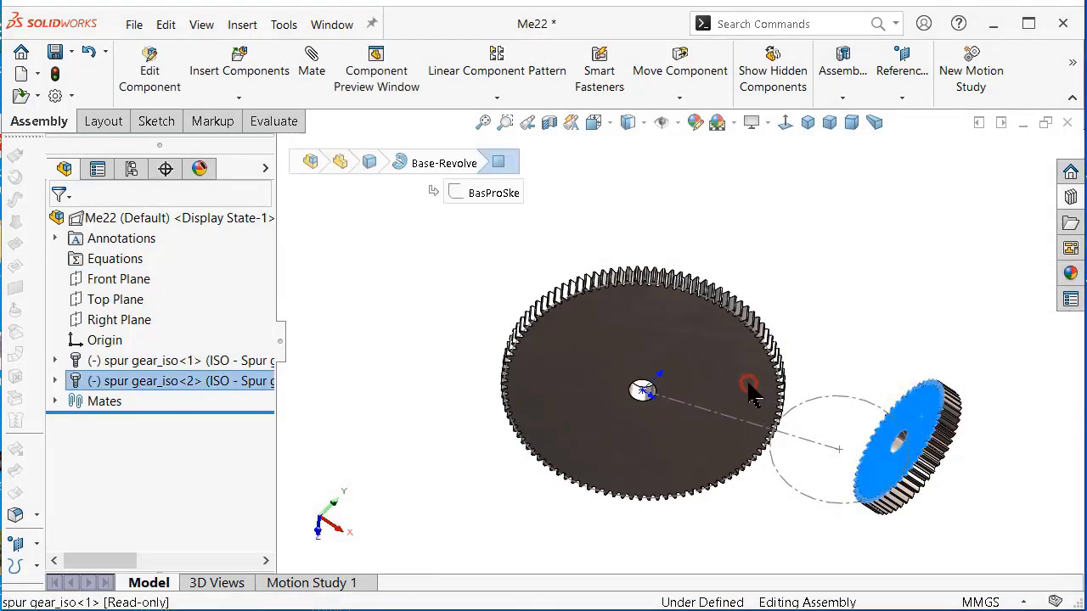
left_click(751, 391, "ctrl")
left_click(800, 371)
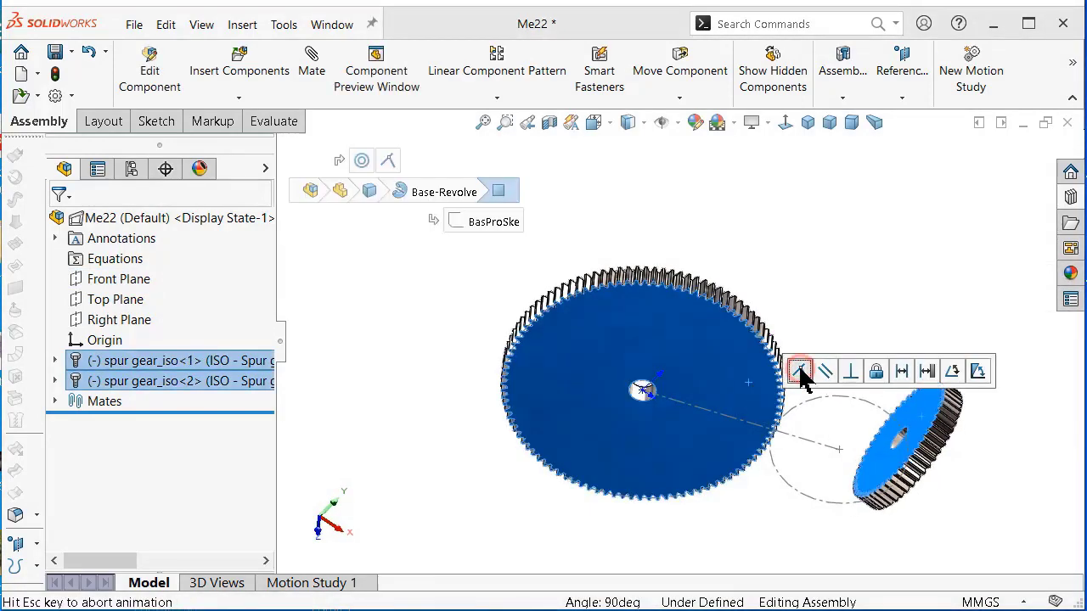
mouse_move(882, 337)
middle_mouse_down()
mouse_move(832, 396)
mouse_move(829, 444)
mouse_move(831, 424)
middle_mouse_up()
scroll(832, 414, "down", 2)
scroll(892, 383, "down", 1)
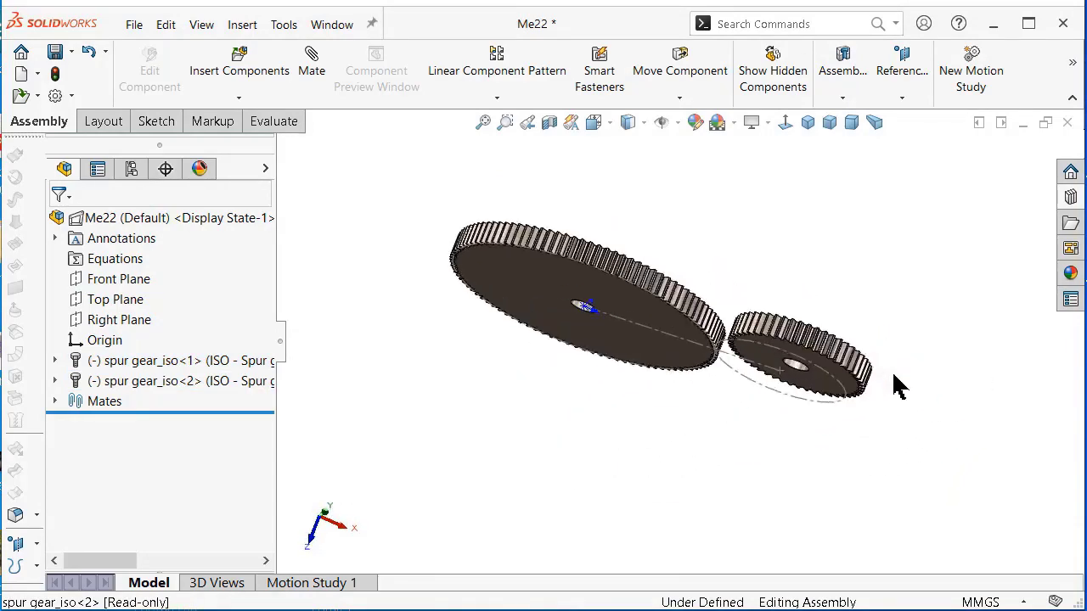
scroll(888, 380, "down", 2)
Flip the mate alignment of the Coincident2 gear-face mate.
left_click(54, 403)
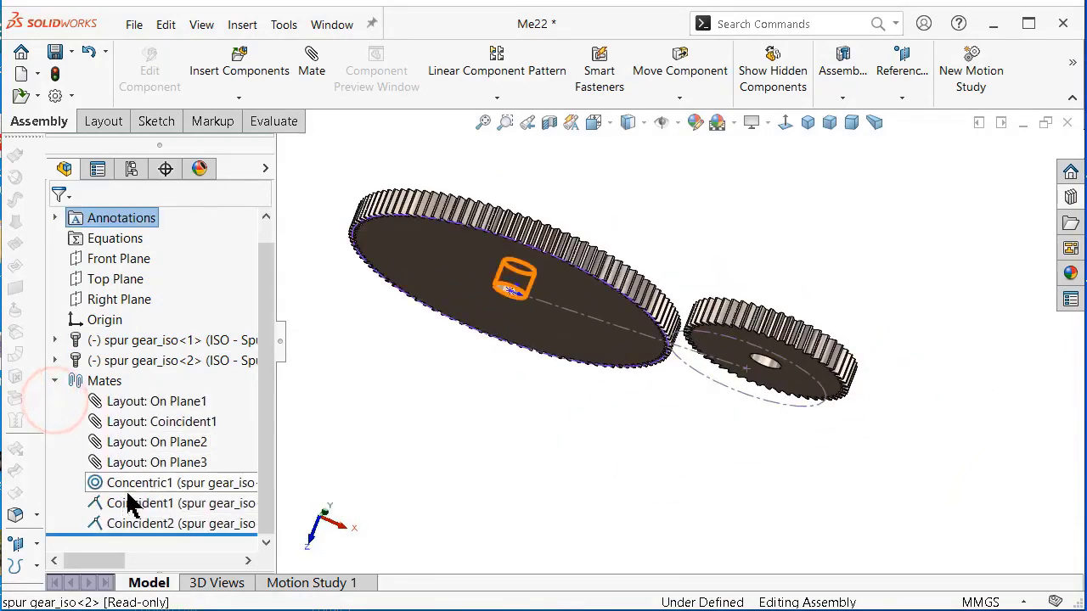
left_click(141, 529)
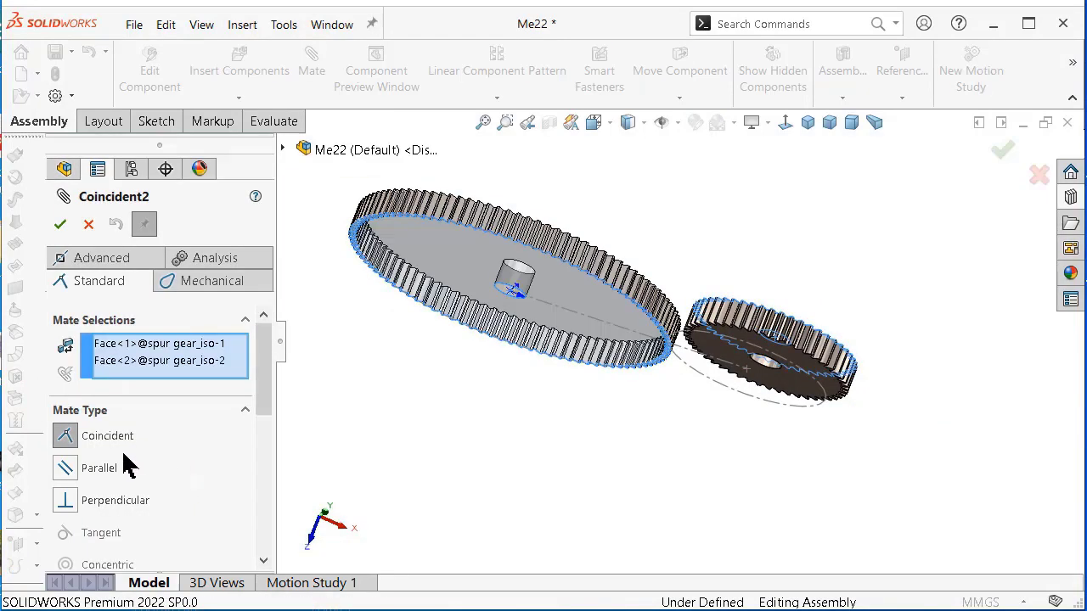
left_click_drag(265, 373, 262, 463)
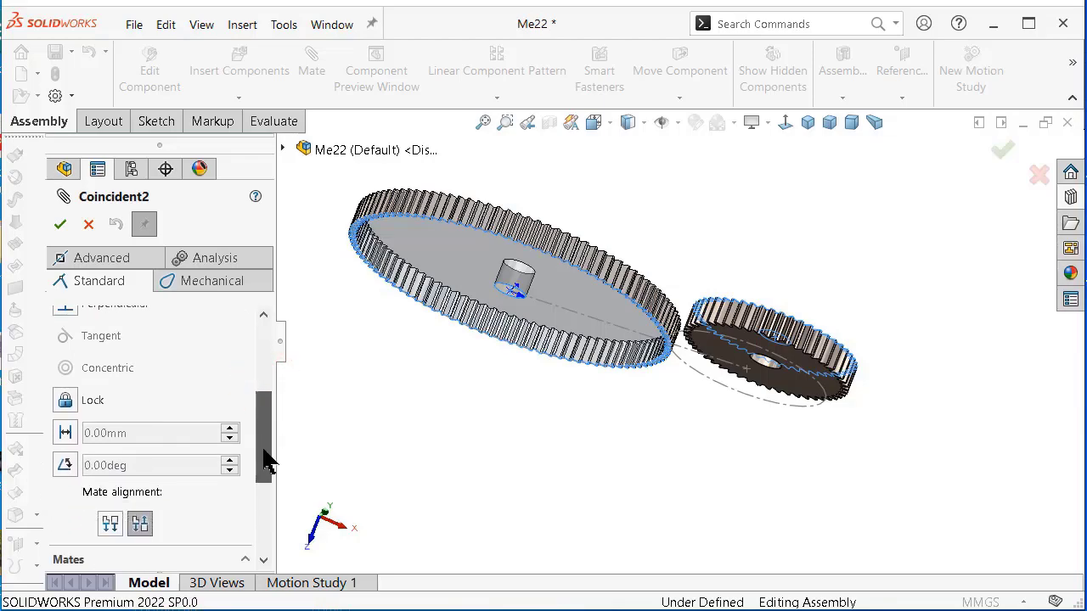
left_click(110, 516)
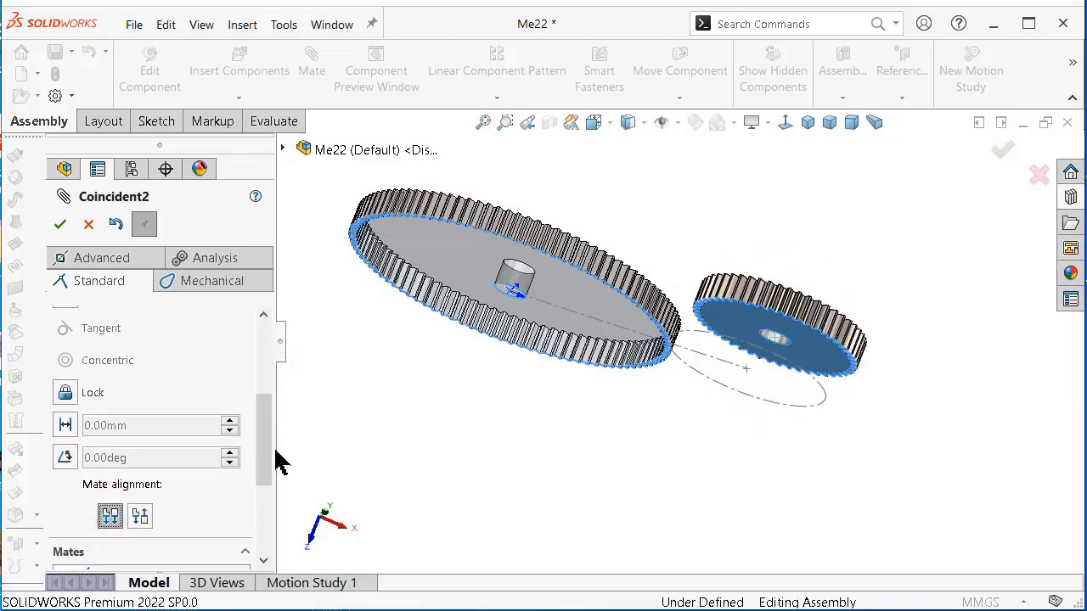
mouse_move(576, 337)
middle_mouse_down()
mouse_move(566, 381)
mouse_move(576, 314)
mouse_move(455, 340)
mouse_move(365, 340)
middle_mouse_up()
left_click(60, 224)
Add a Concentric mate centring the small gear's bore on the dashed layout circle.
mouse_move(263, 438)
left_mouse_down()
mouse_move(267, 515)
mouse_move(272, 481)
left_mouse_up()
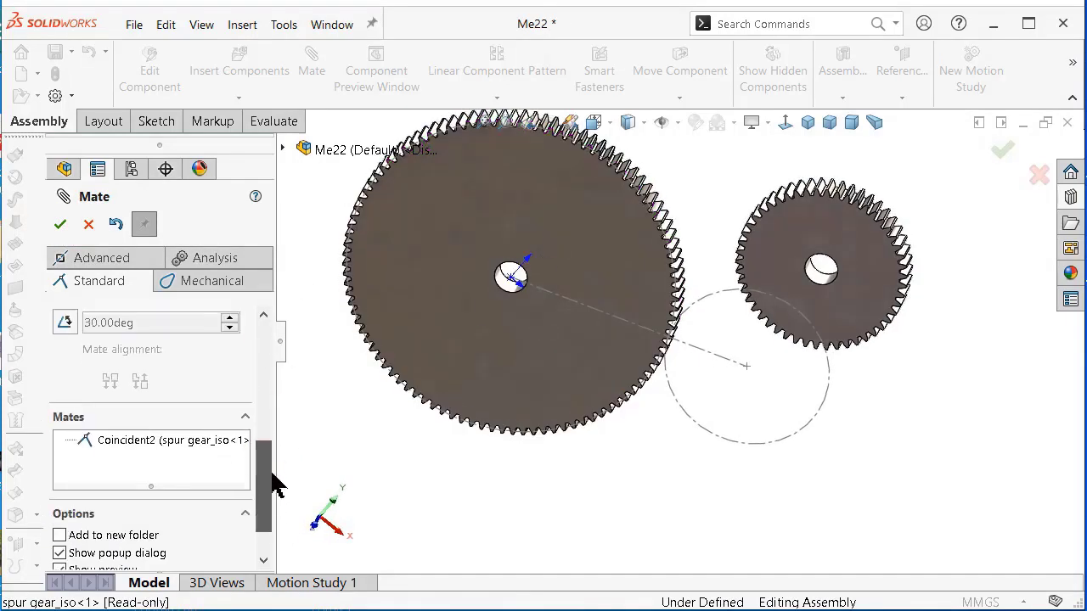
scroll(807, 410, "down", 1)
left_click(825, 393)
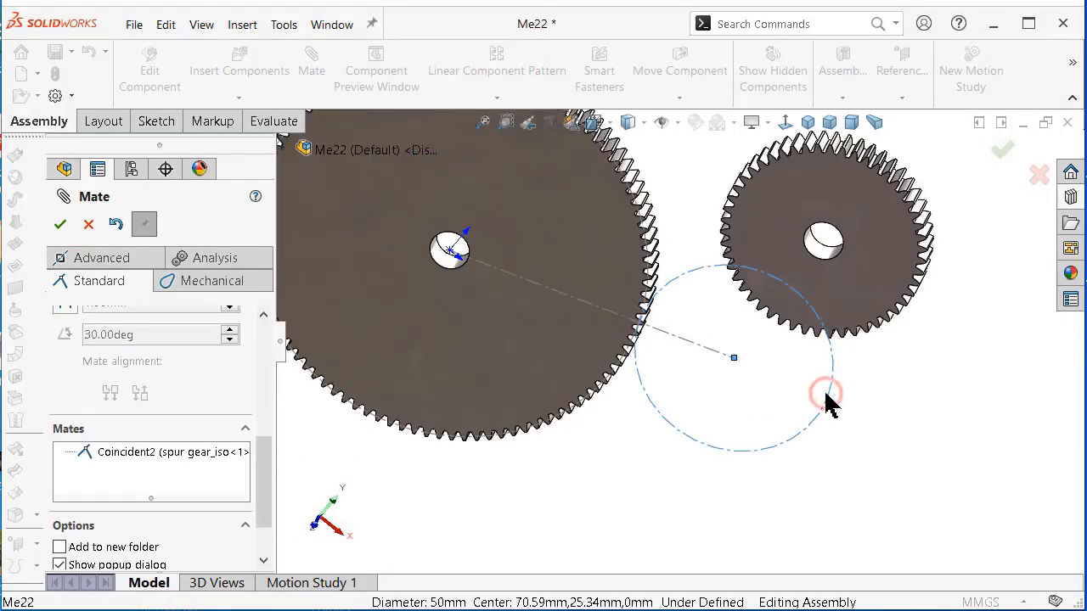
left_click(822, 259)
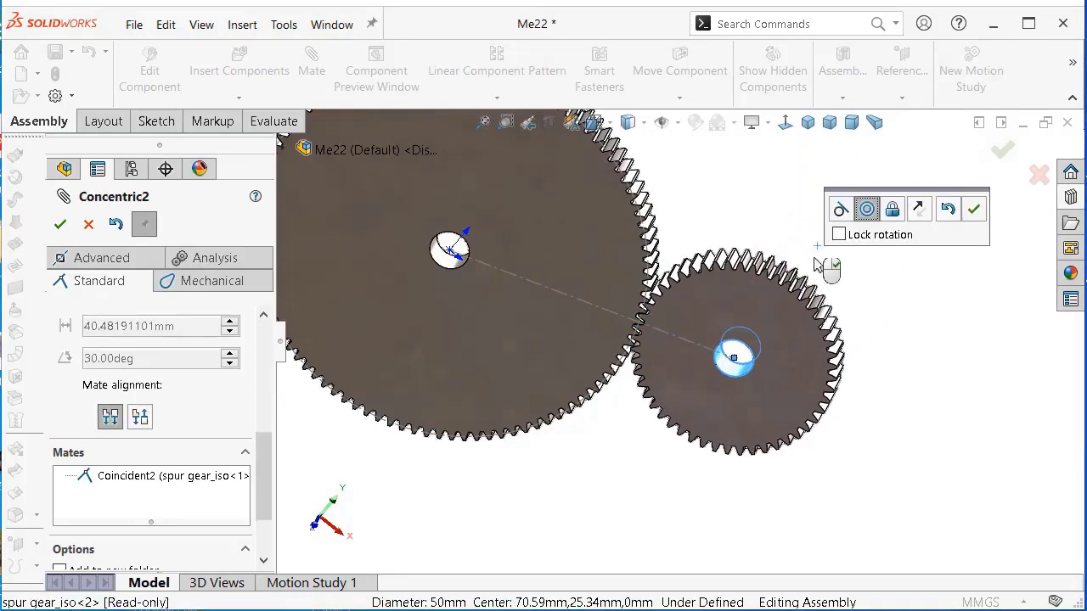
left_click_drag(264, 475, 265, 527)
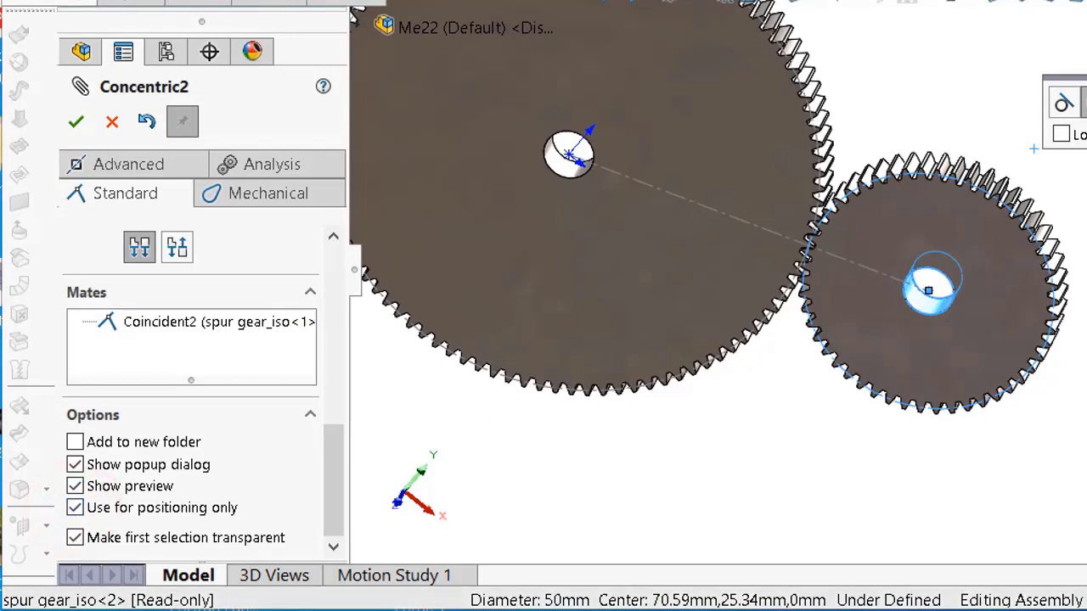
key("Return")
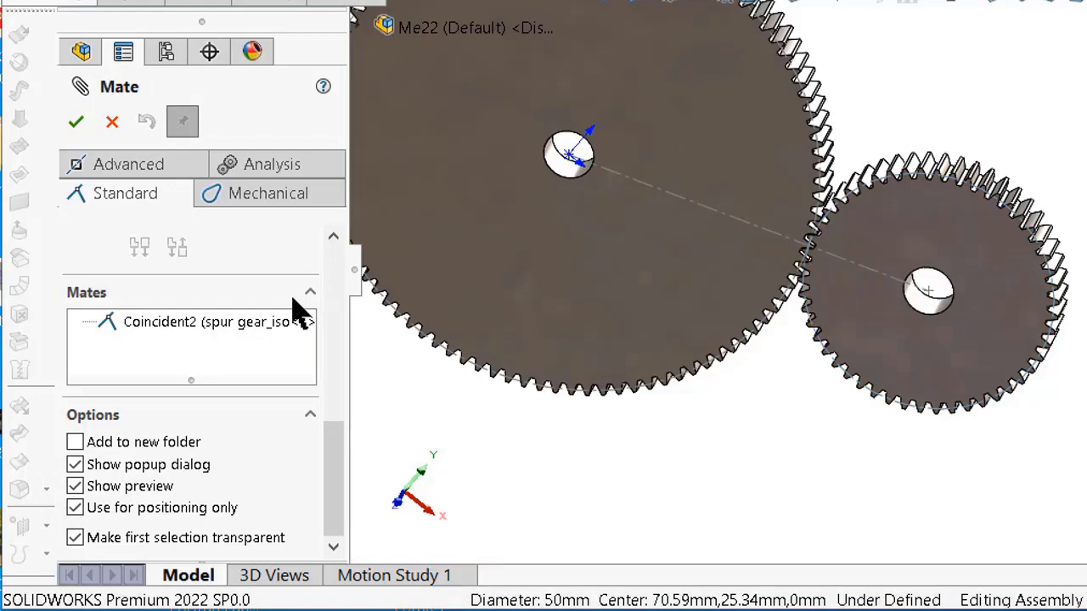
left_click(204, 324)
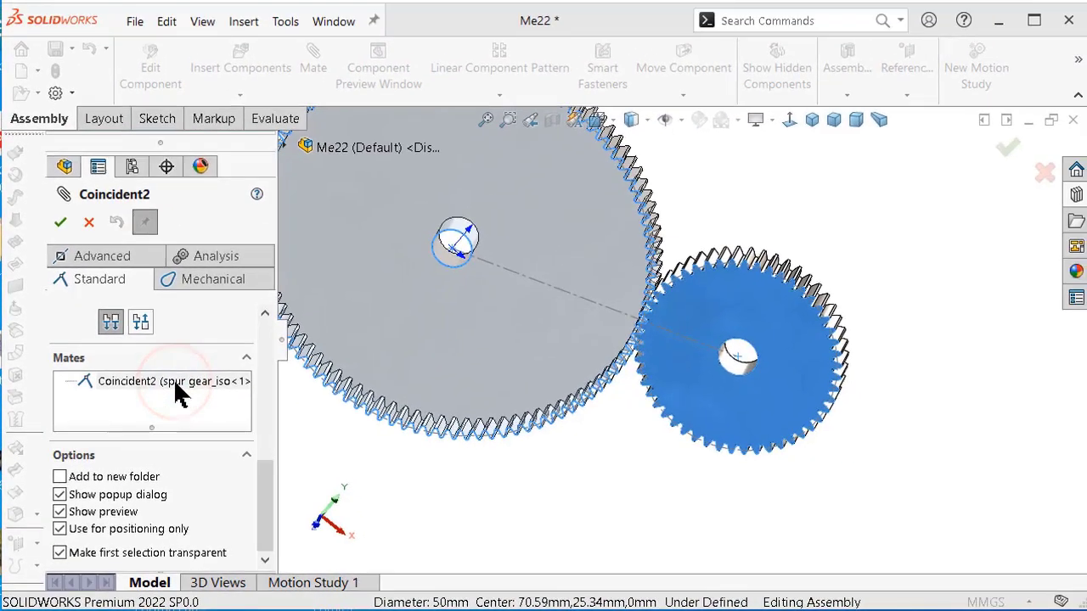
left_click(59, 224)
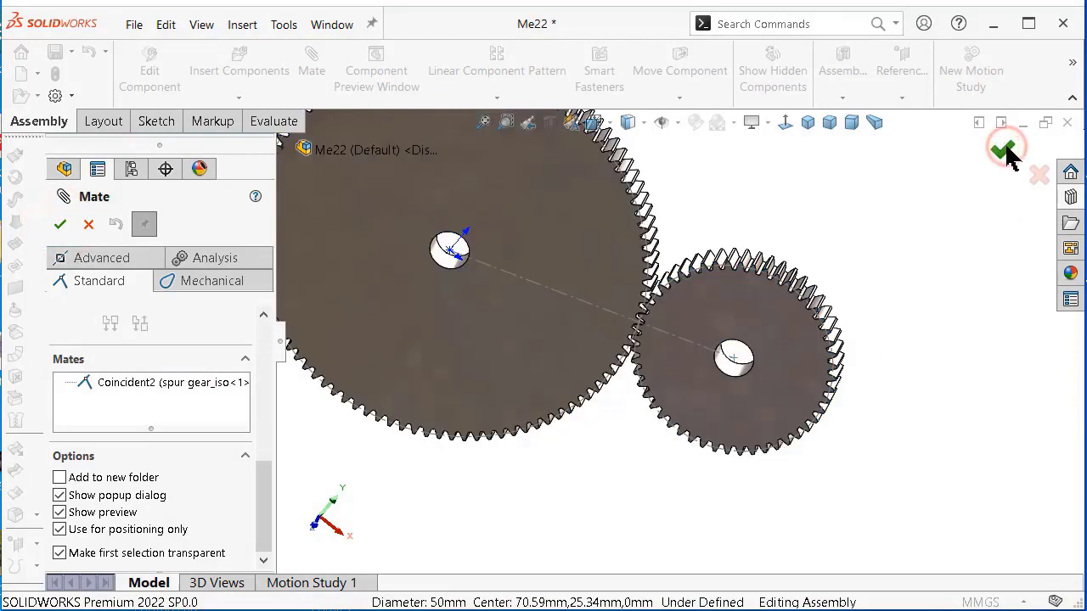
left_click(1003, 150)
Rotate the view to check the gear teeth mesh, then return to a fitted front view.
scroll(813, 348, "down", 2)
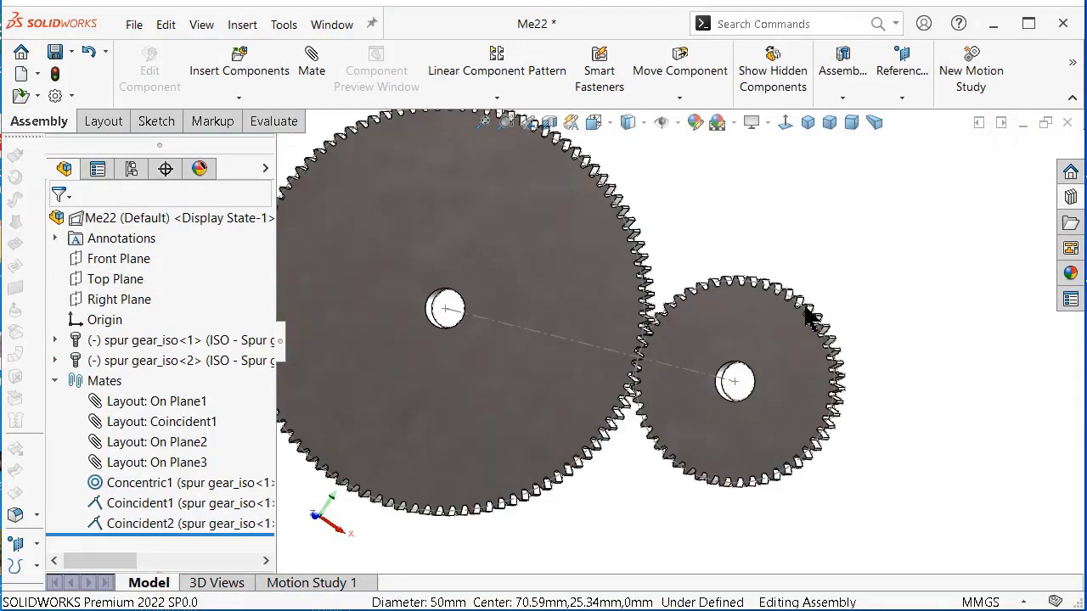
scroll(666, 396, "down", 3)
key("Left")
key("Left")
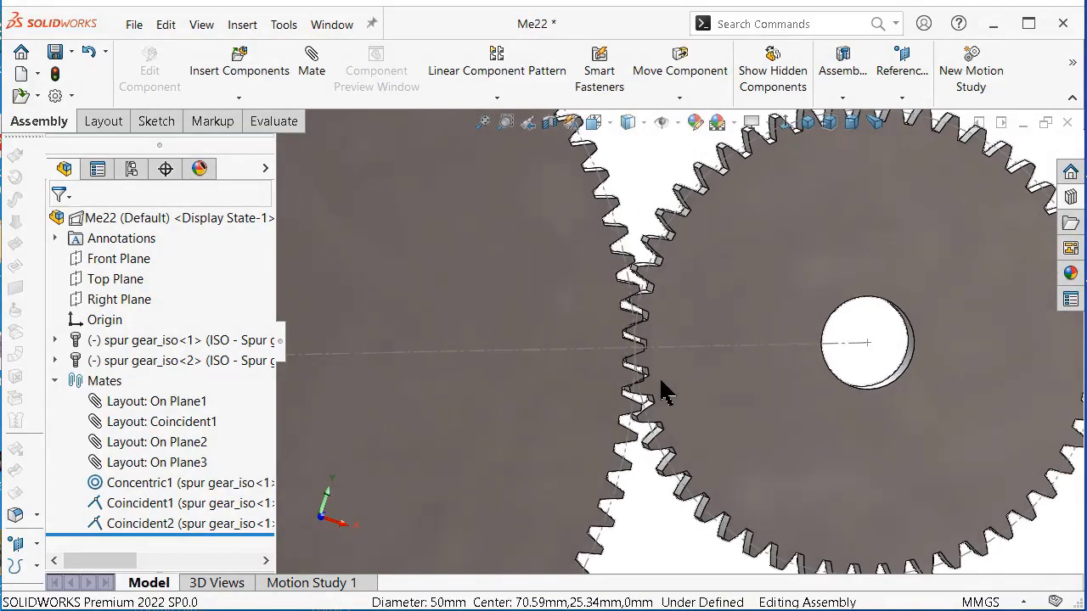
key("Left")
key("Left")
key("Left")
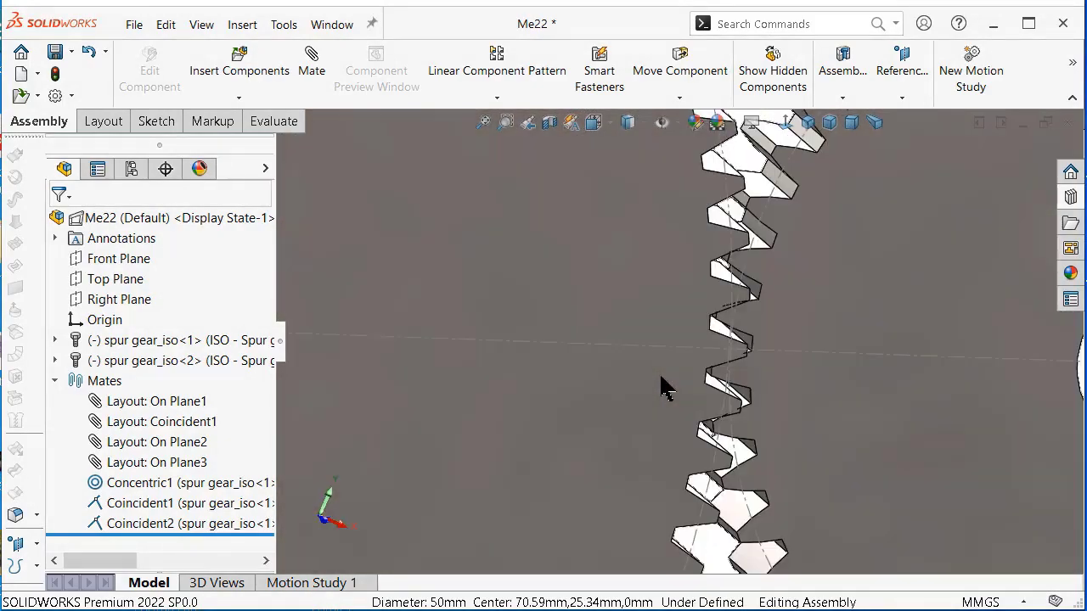
key("Left")
key("Left")
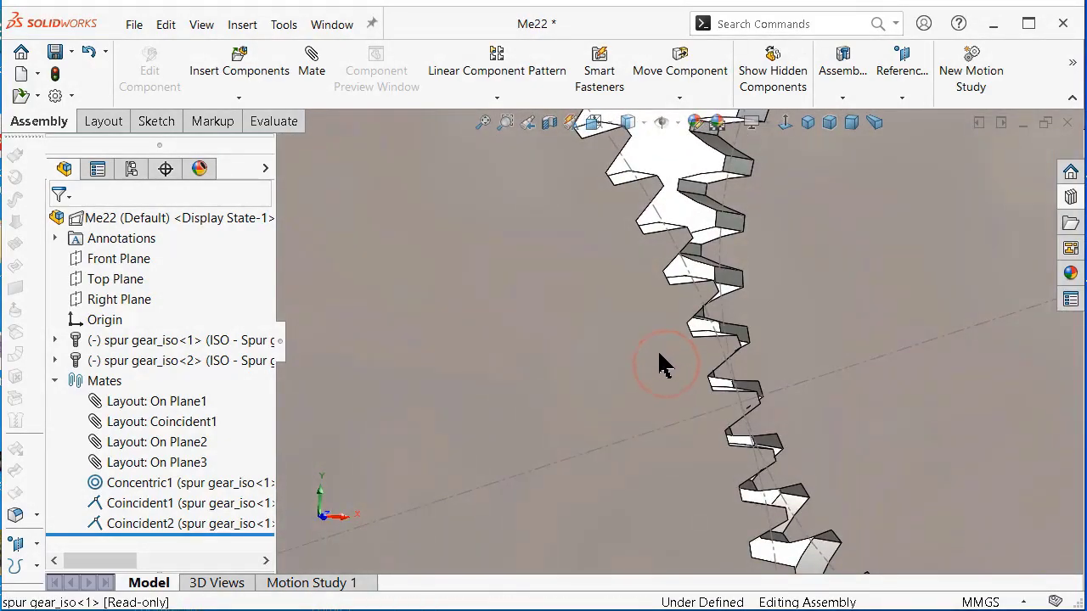
left_click_drag(660, 366, 654, 346)
key("ctrl+1")
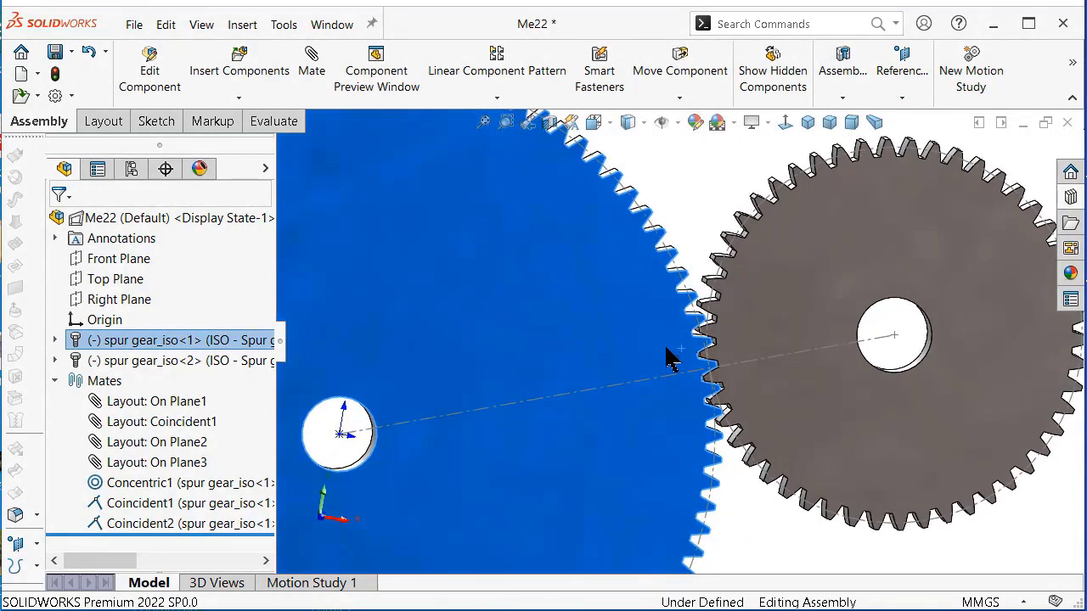
key("f")
left_click(481, 226)
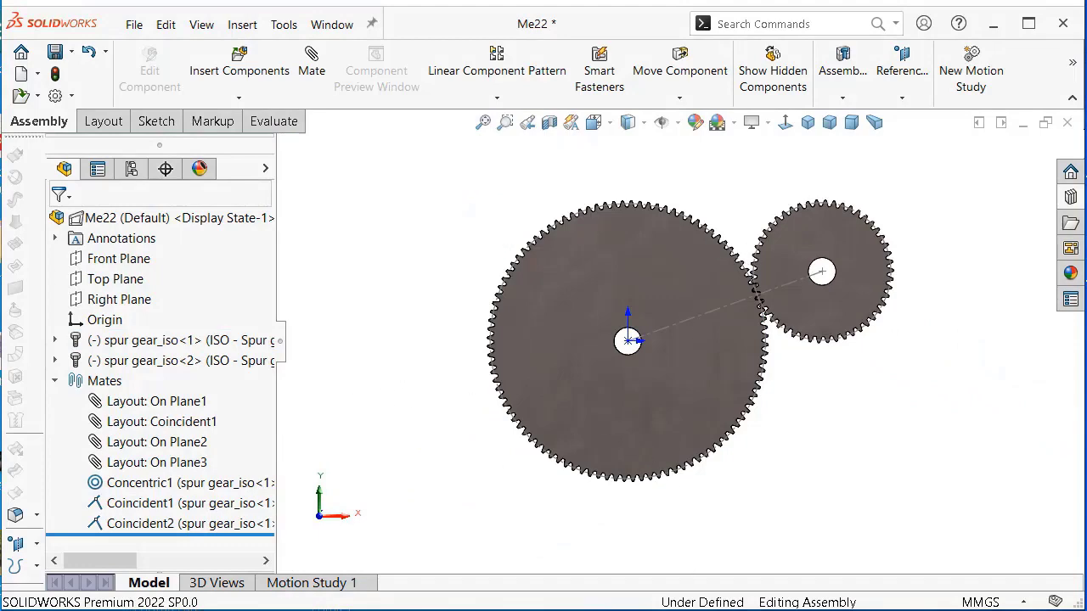
Save the Me22 assembly.
key("ctrl+s")
scroll(694, 345, "down", 3)
scroll(769, 299, "down", 2)
scroll(824, 262, "down", 2)
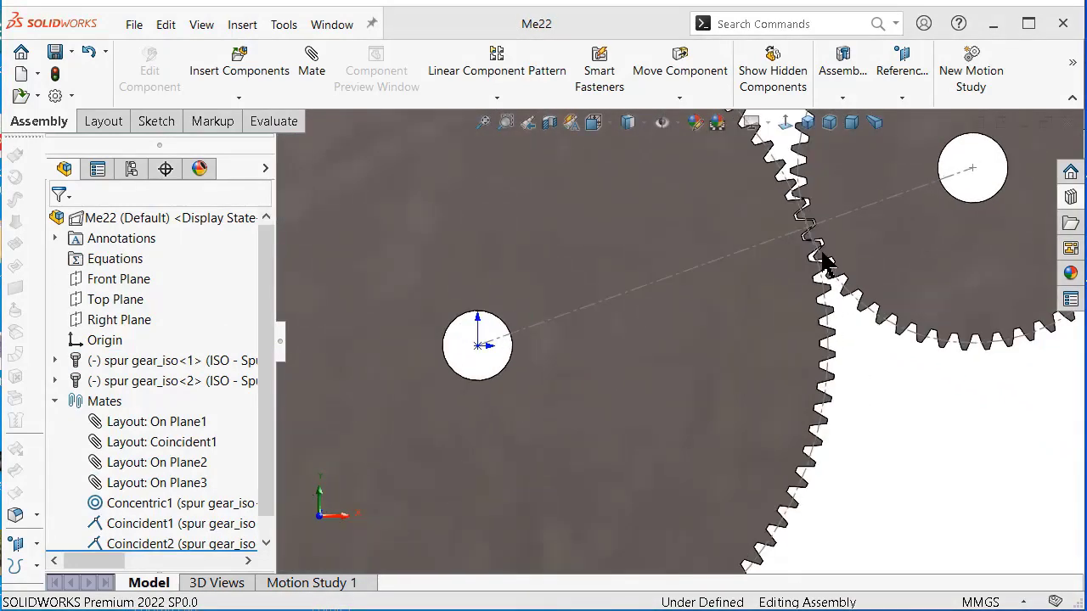
scroll(816, 246, "down", 2)
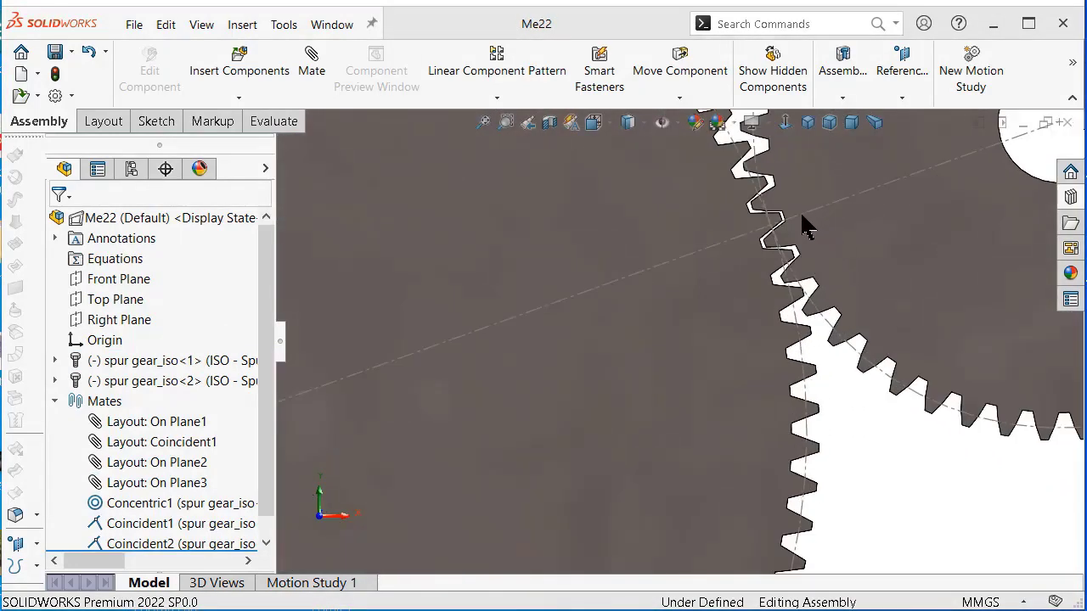
Fix spur gear_iso<1> in place so it can no longer move.
left_click(146, 364)
right_click(149, 363)
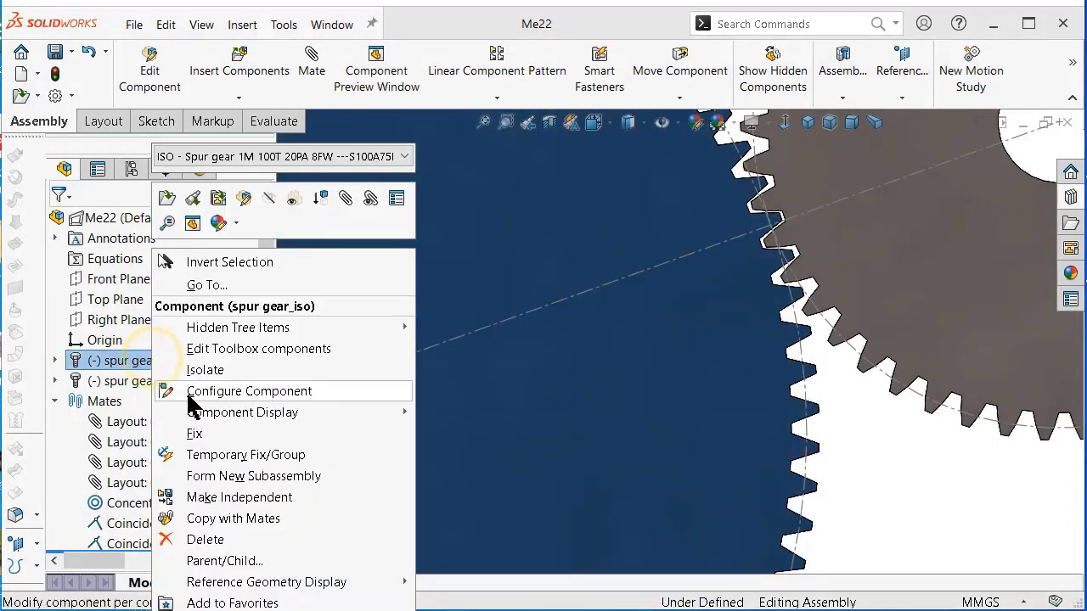
left_click(211, 431)
key("f")
key("z")
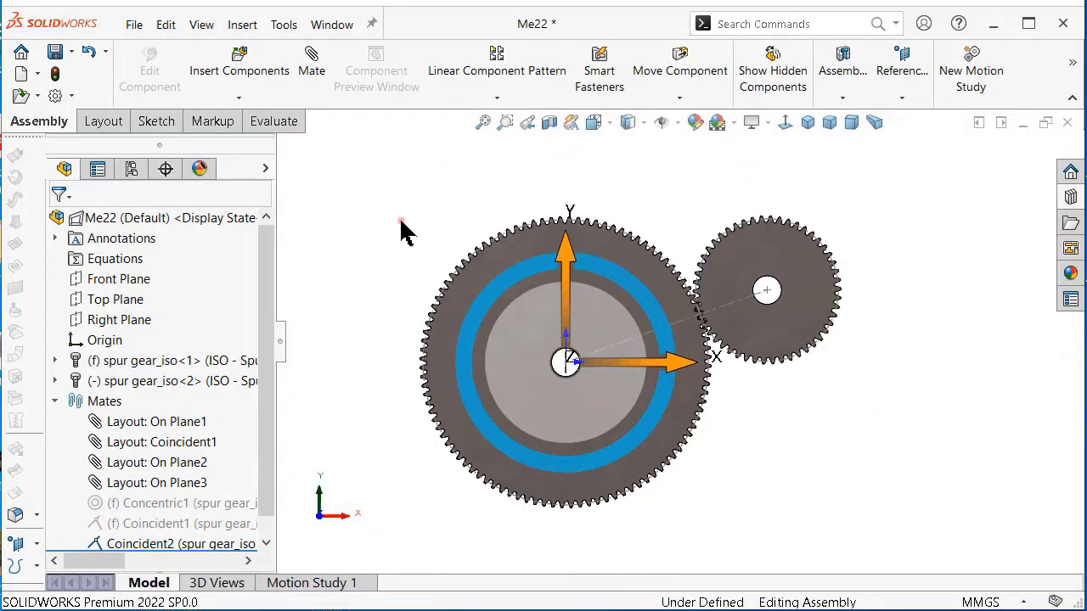
left_click(400, 223)
left_click(140, 364)
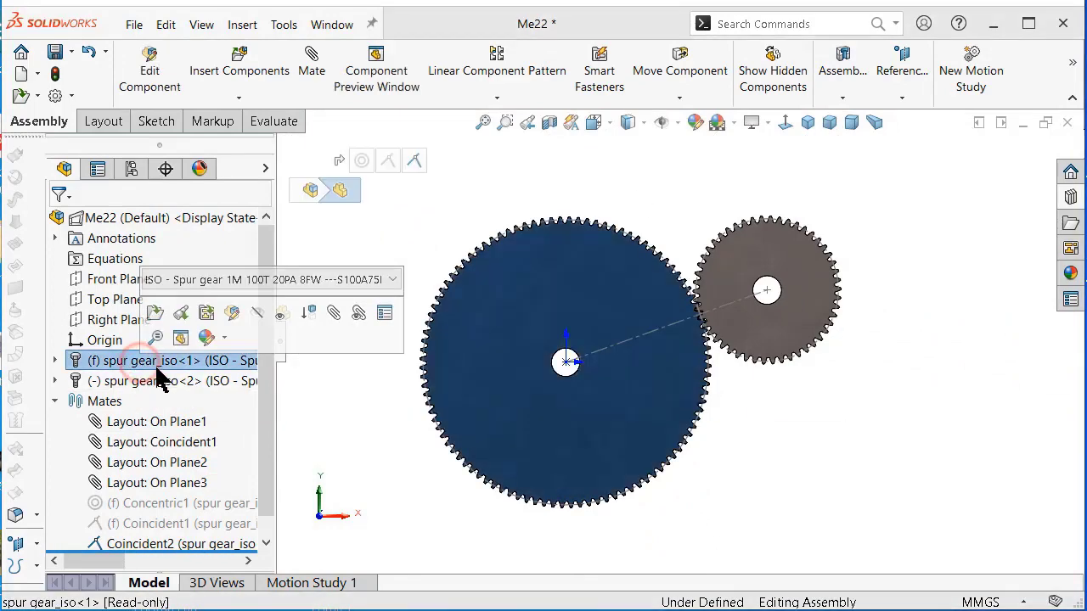
left_click(696, 121)
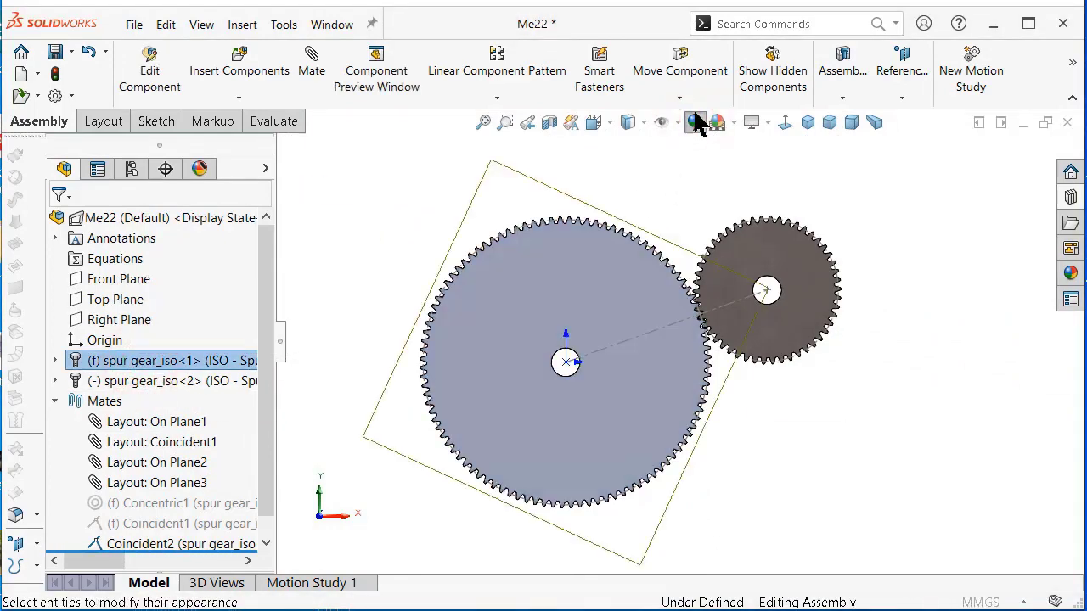
Apply yellow from the standard colour palette to spur gear_iso<1>.
mouse_move(263, 339)
left_mouse_down()
mouse_move(267, 431)
mouse_move(265, 412)
left_mouse_up()
left_click(133, 486)
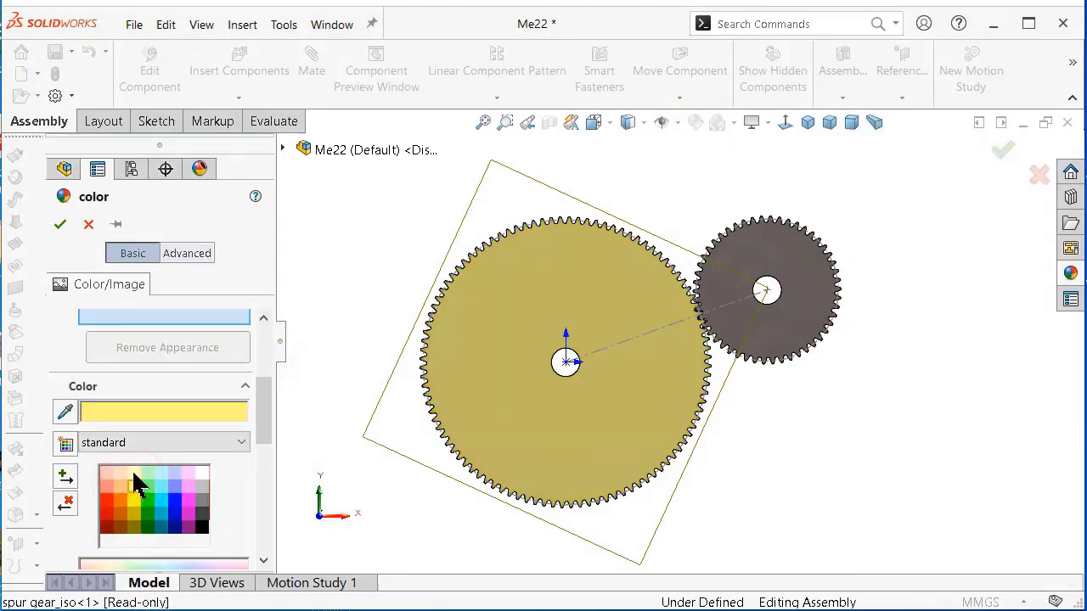
left_click(60, 225)
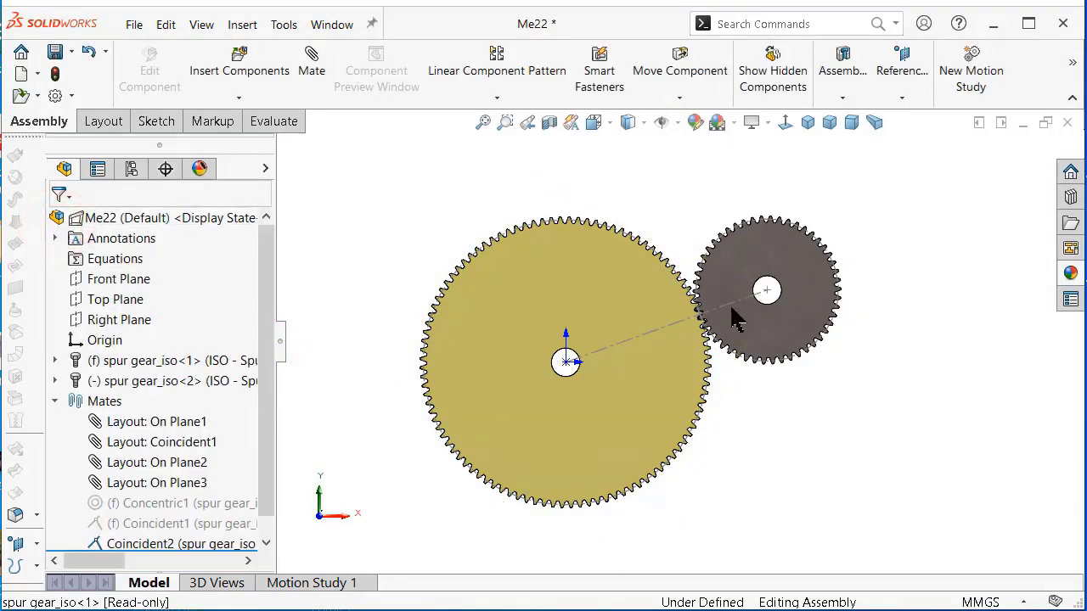
left_click(128, 381)
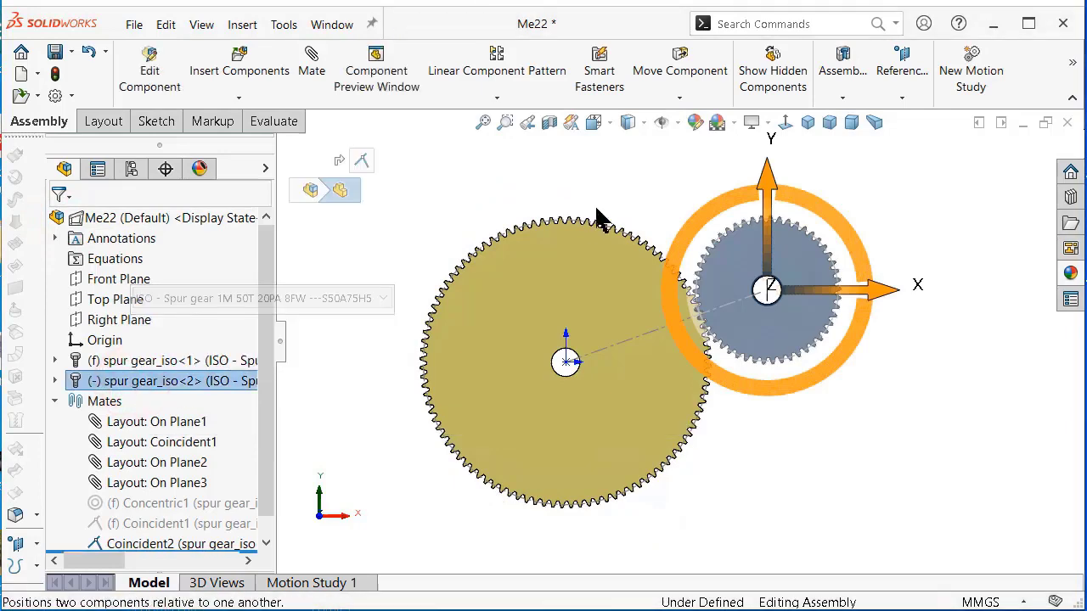
Give spur gear_iso<2> a brown appearance from the colour palette.
left_click(695, 124)
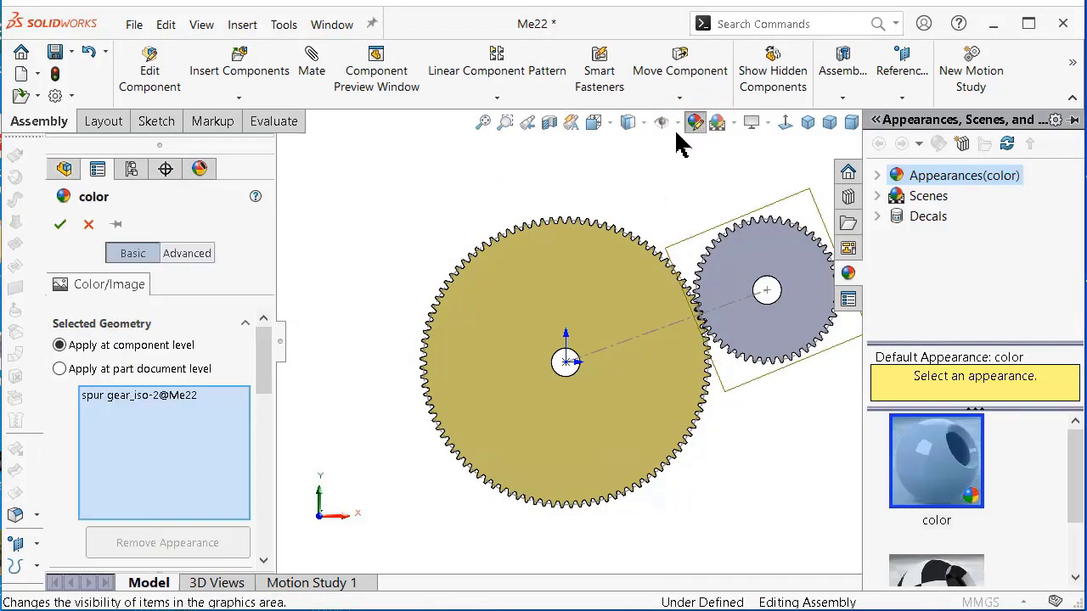
left_click_drag(265, 377, 277, 432)
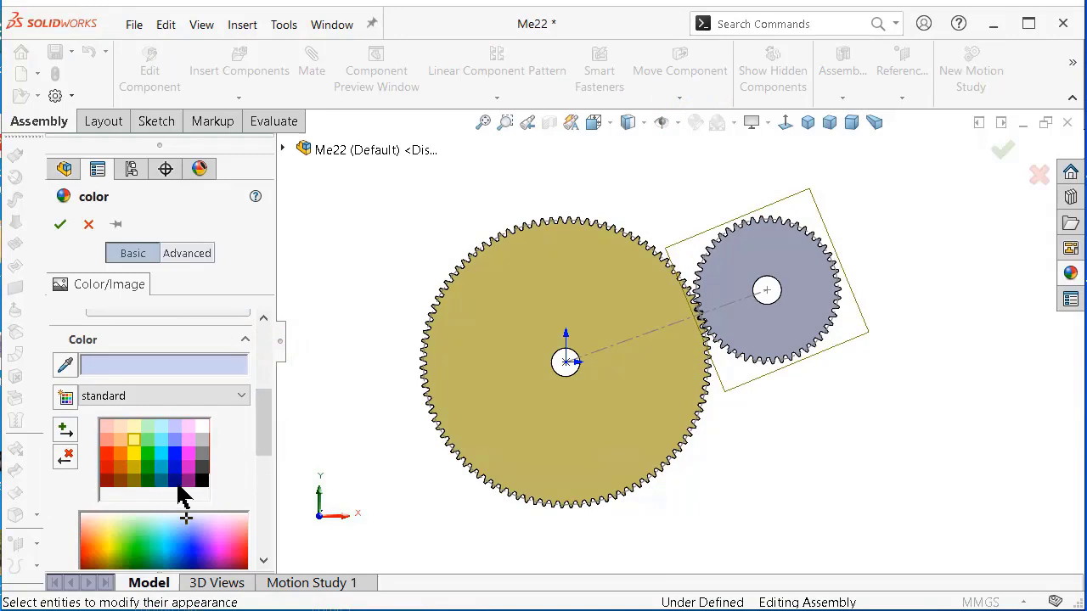
left_click(126, 483)
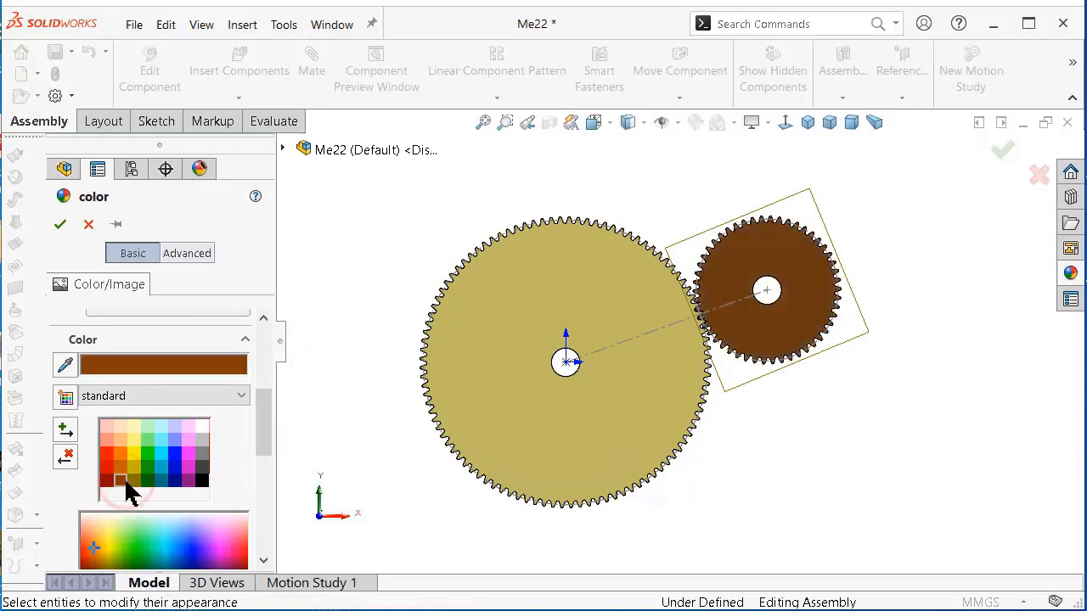
left_click(60, 224)
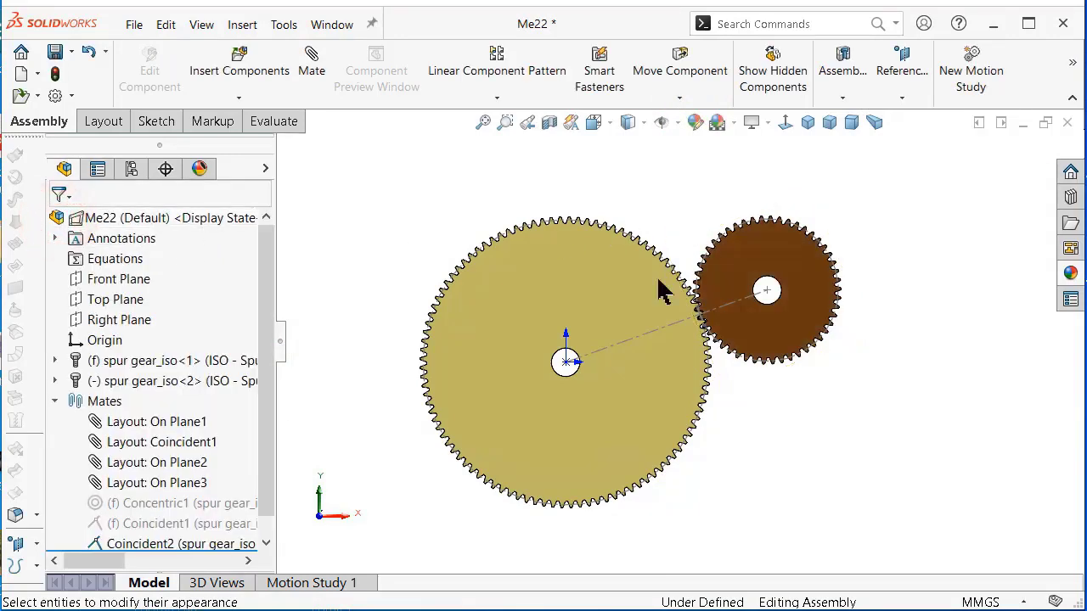
Zoom out and rotate to inspect the yellow and brown gear mesh, ending in Front view.
scroll(650, 327, "down", 2)
scroll(645, 337, "down", 1)
scroll(874, 314, "down", 2)
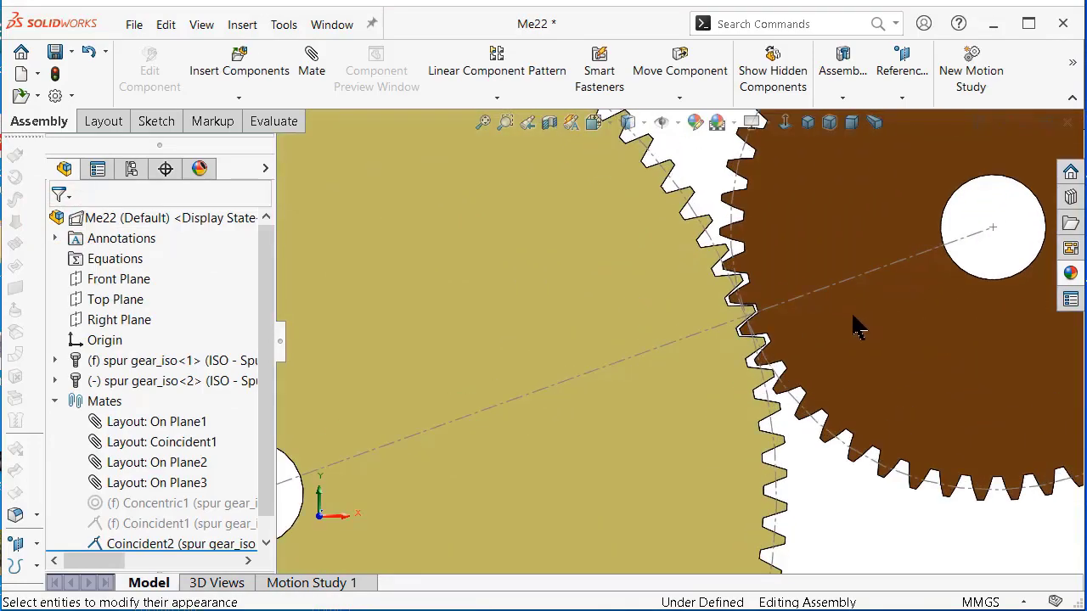
key("z")
key("z")
key("z")
key("z")
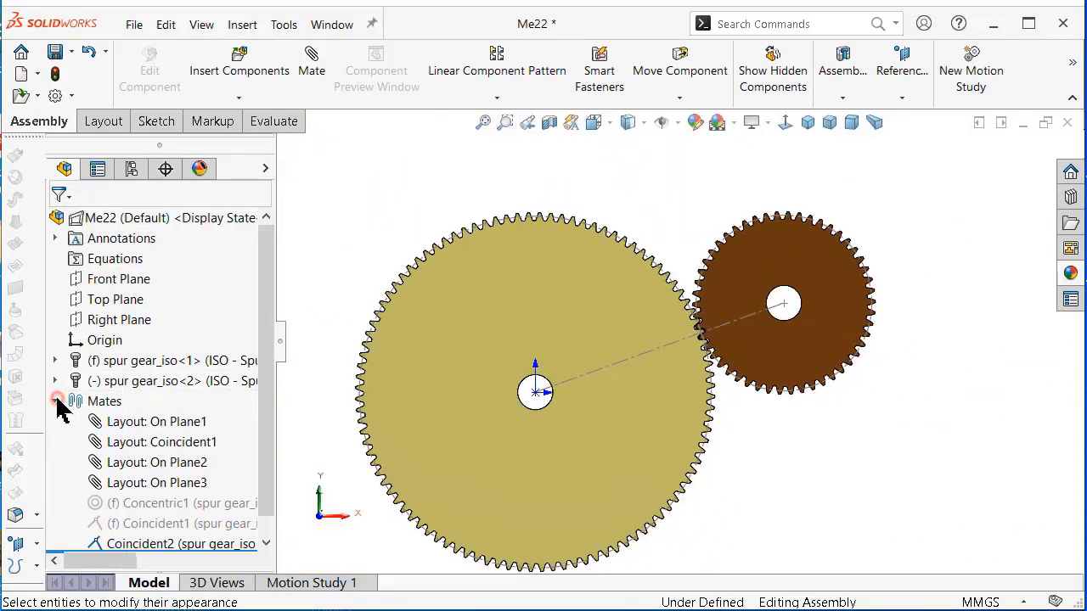
left_click(56, 400)
key("Left")
key("Left")
key("Left")
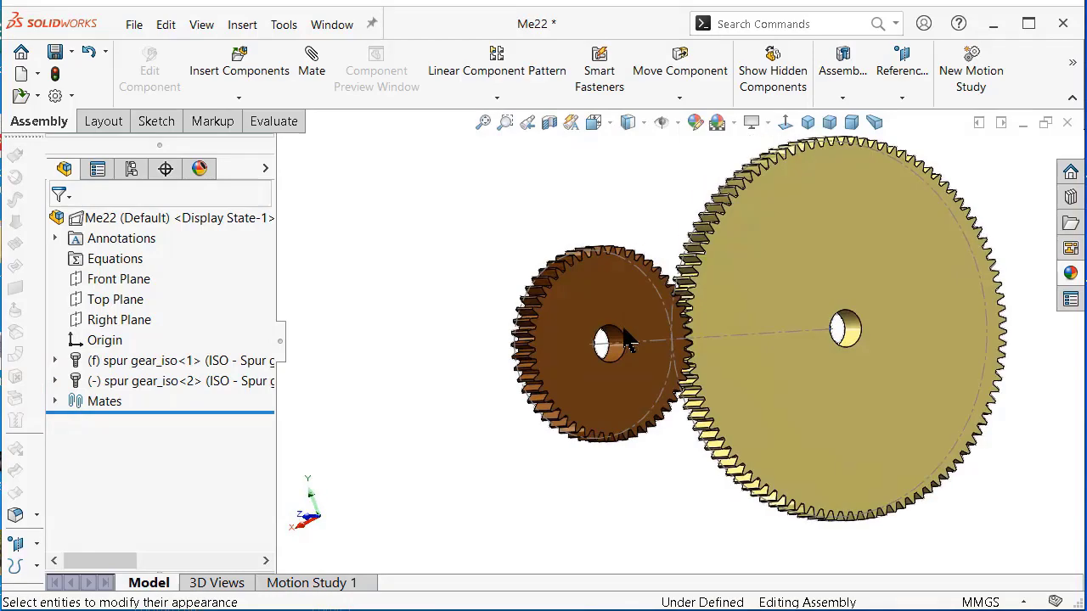
key("Left")
key("Left")
key("Left")
key("Left")
key("Left")
key("Left")
key("Left")
key("Left")
key("Left")
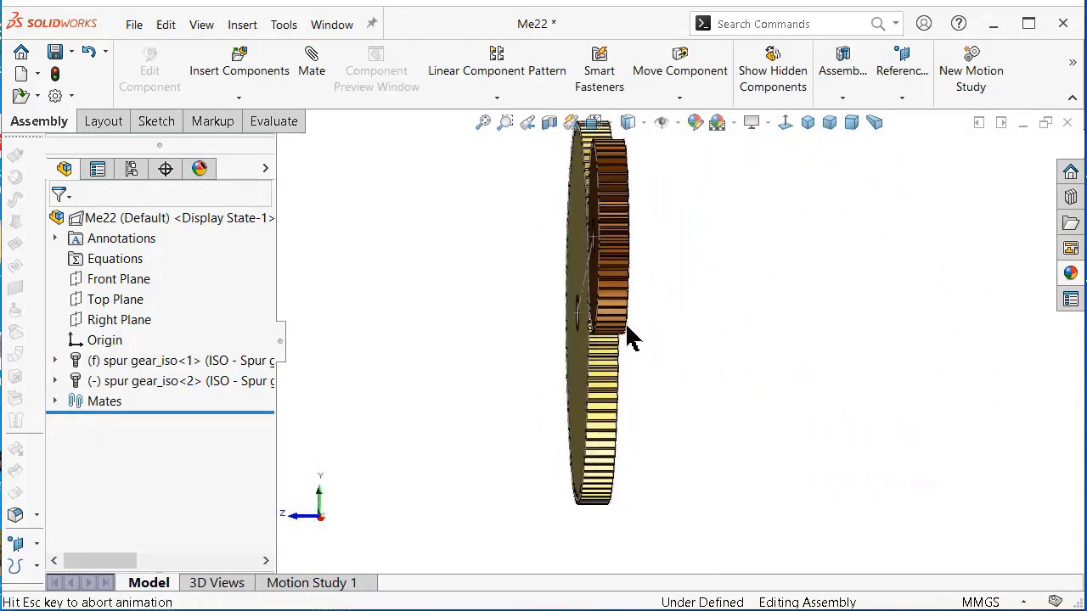
key("ctrl+1")
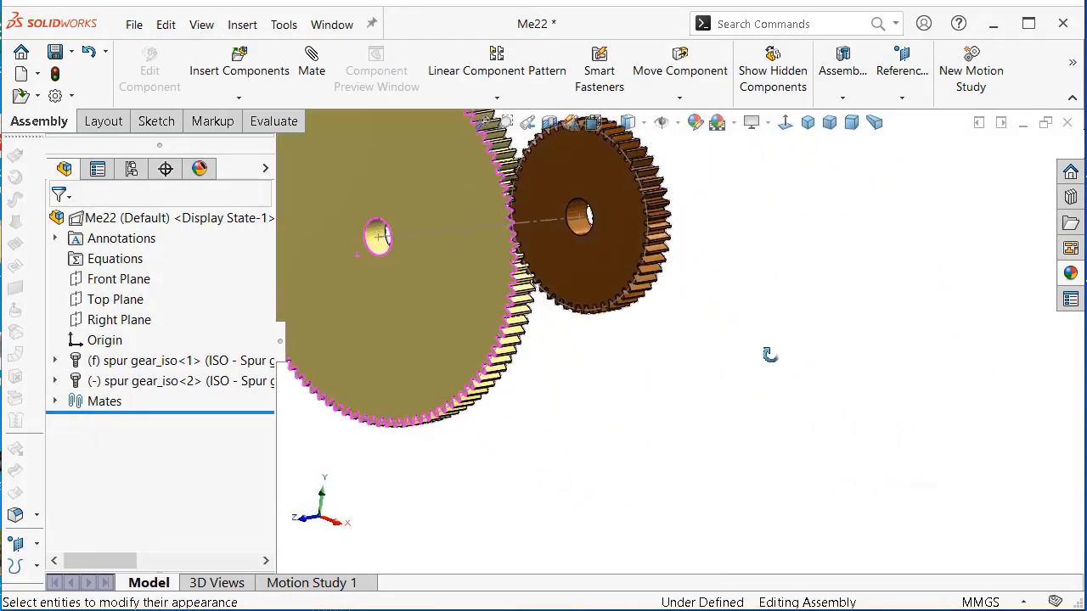
scroll(527, 259, "down", 2)
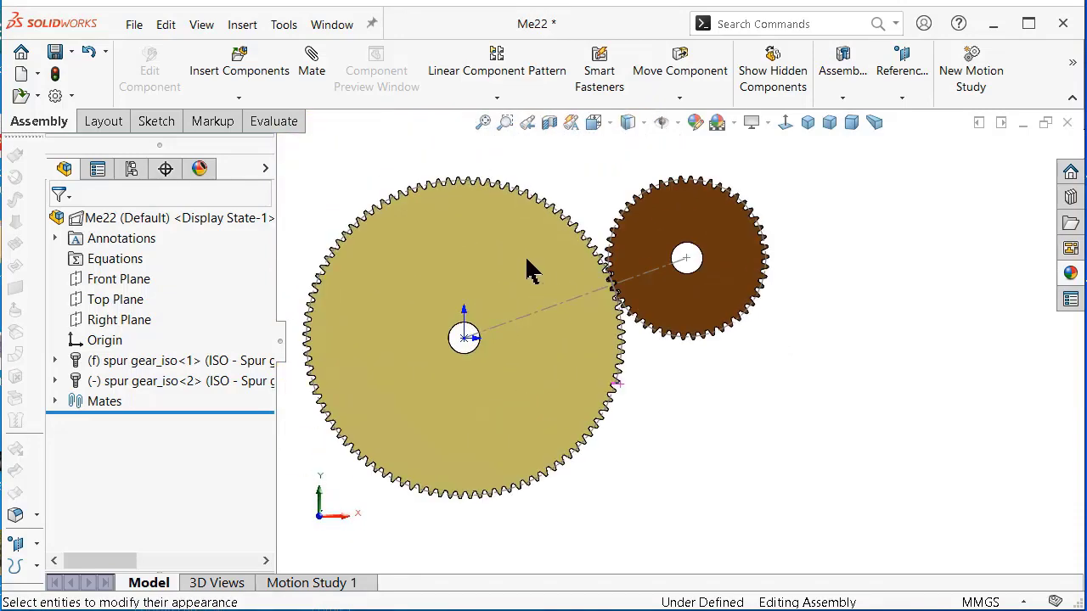
left_click(236, 85)
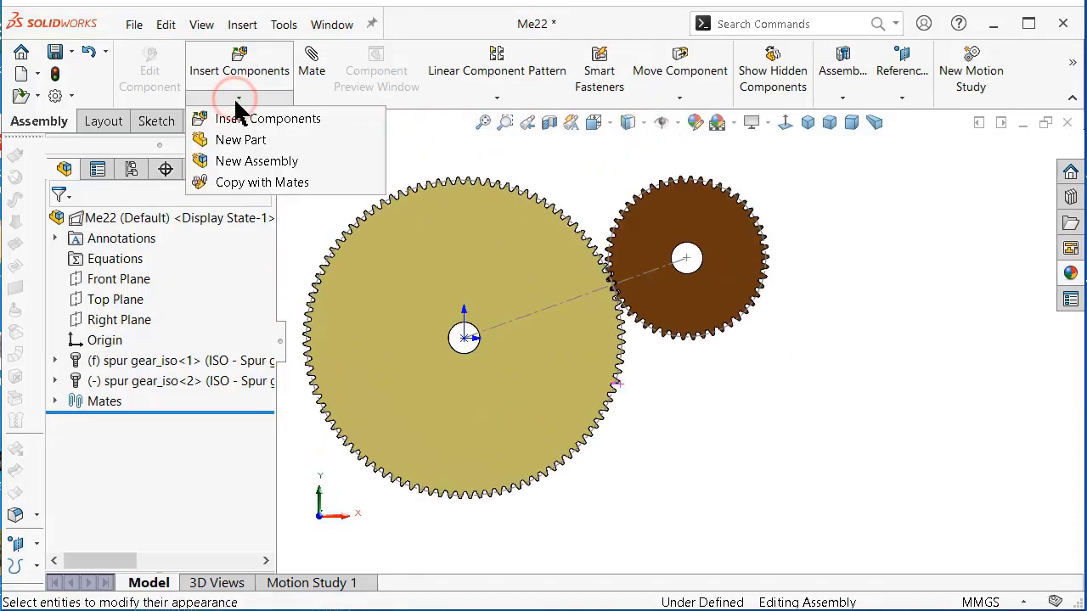
Insert a new empty part into the gear assembly.
left_click(242, 139)
left_click(323, 236)
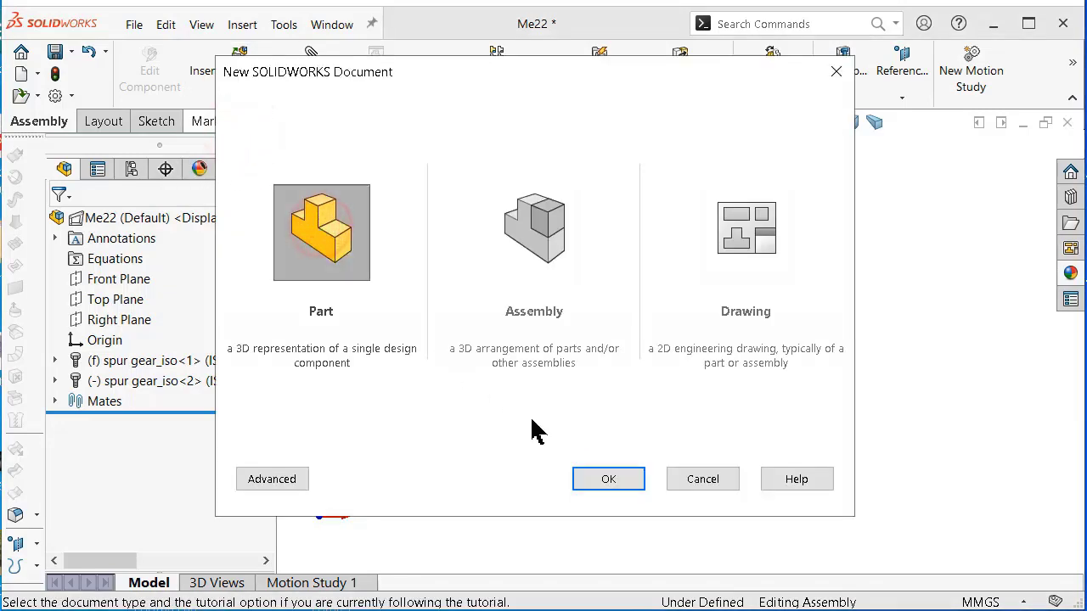
left_click(601, 481)
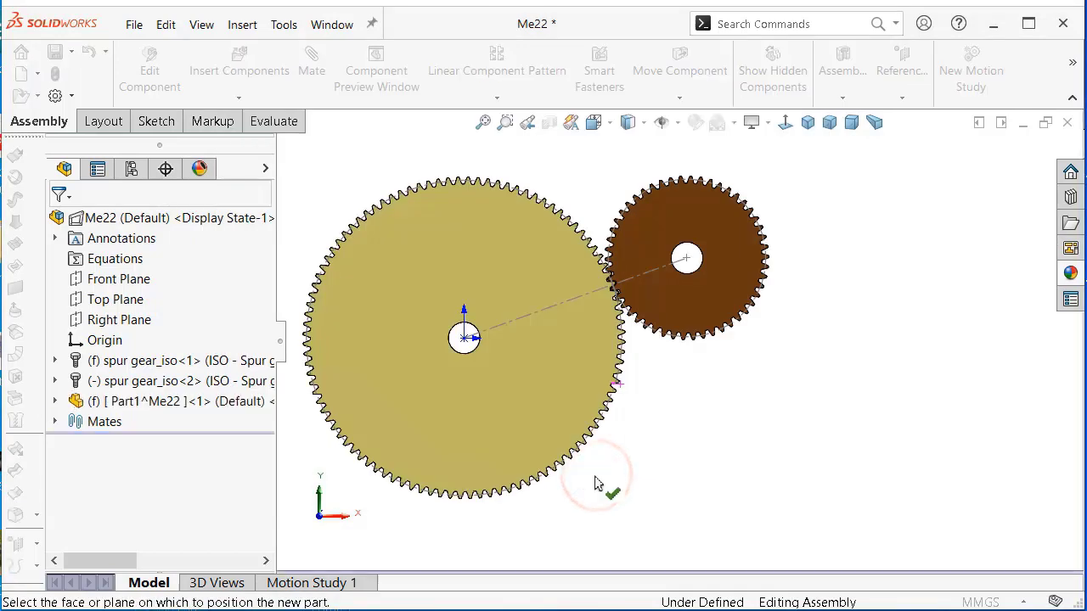
left_click(234, 408)
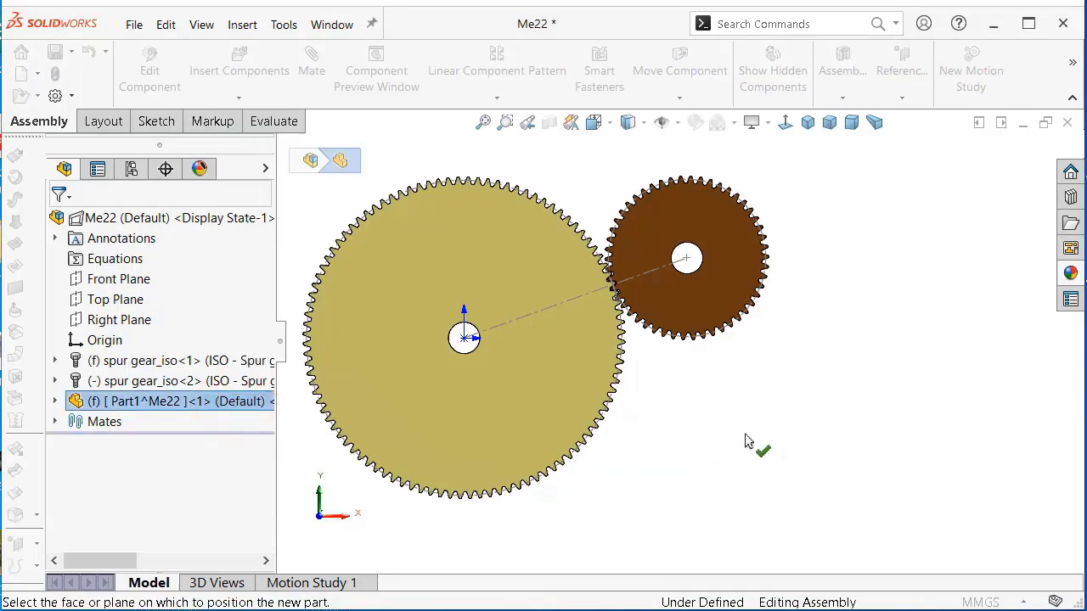
left_click(336, 237)
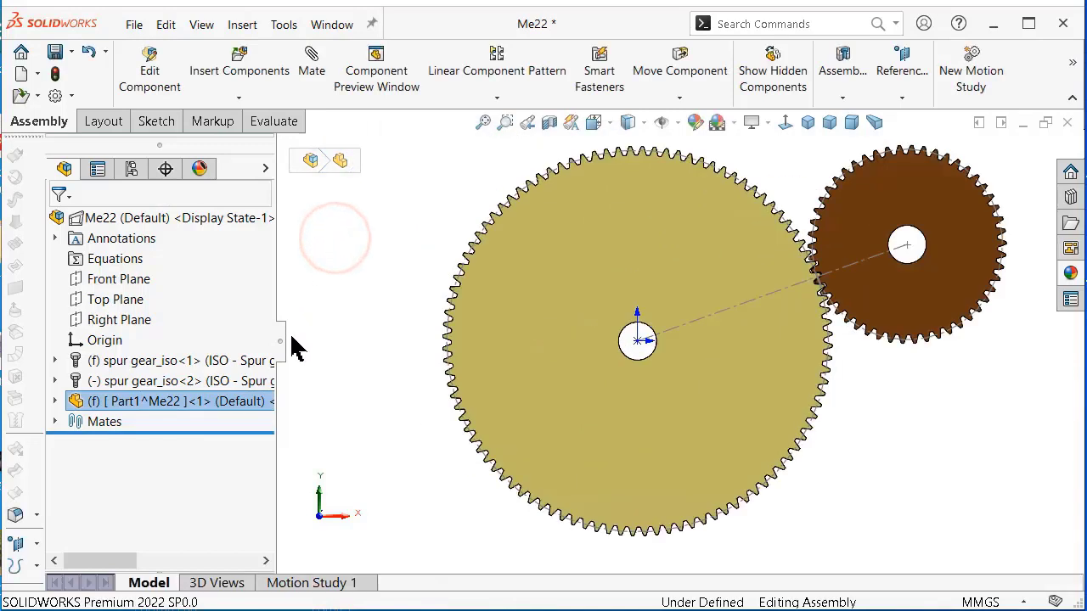
Rename the new part to 'connector' and edit it in place.
left_click(219, 409)
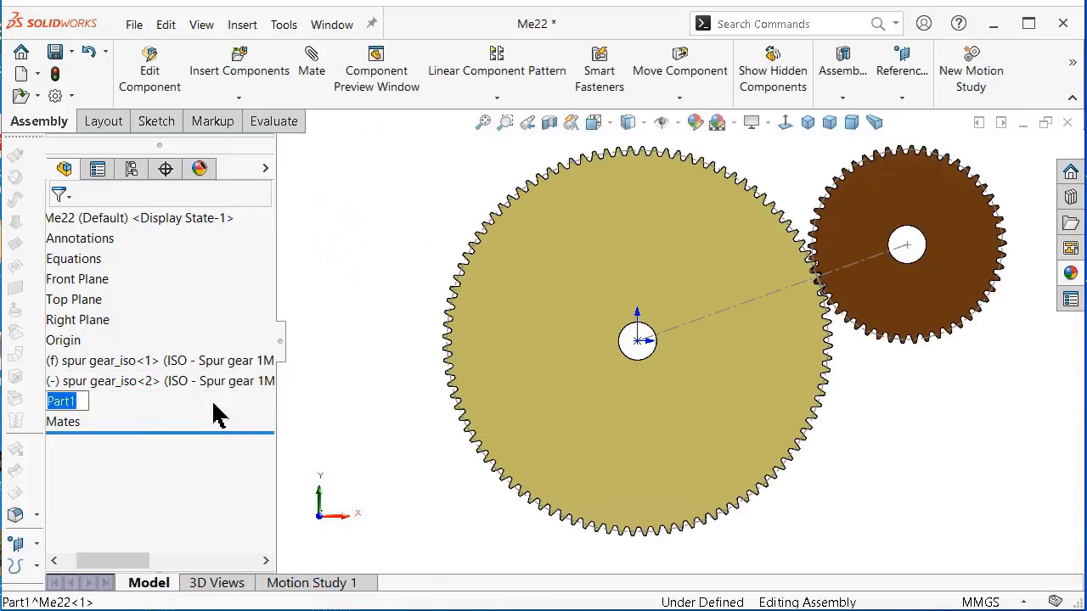
type("c")
type("onnect")
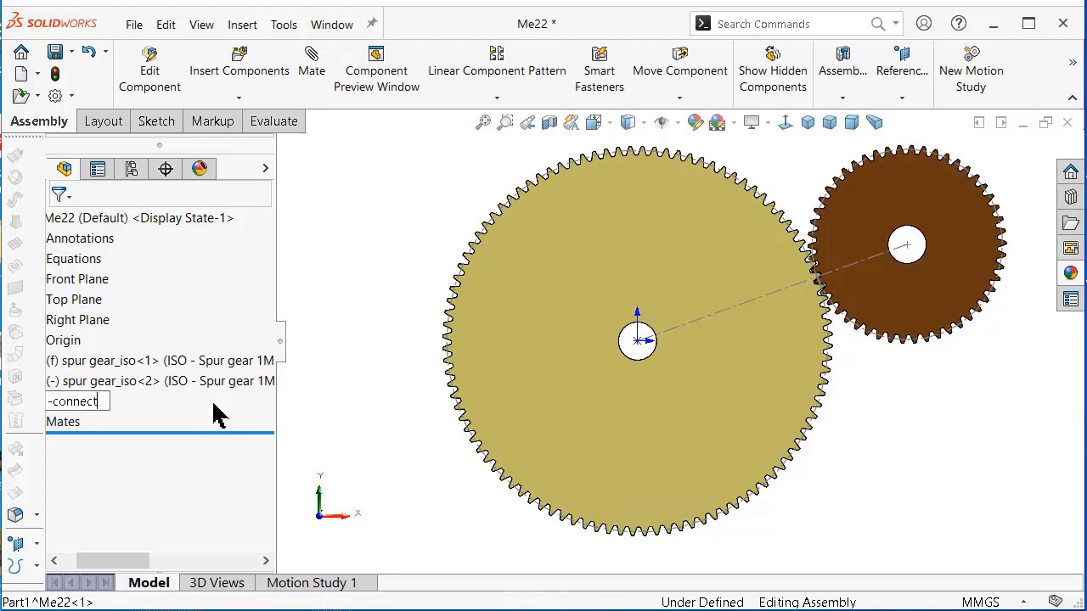
type("or")
key("Return")
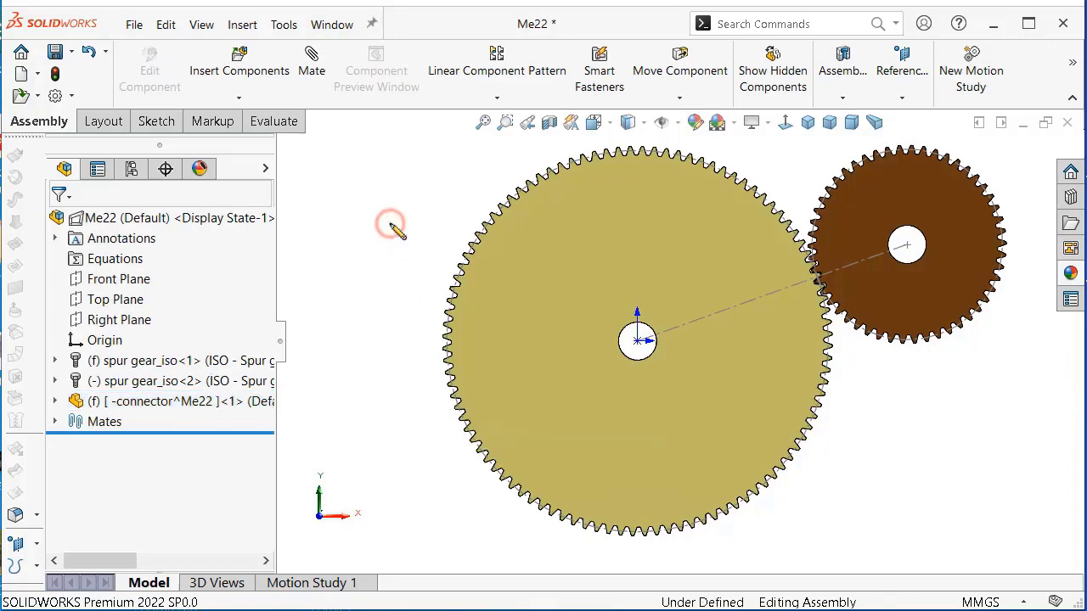
left_click(146, 405)
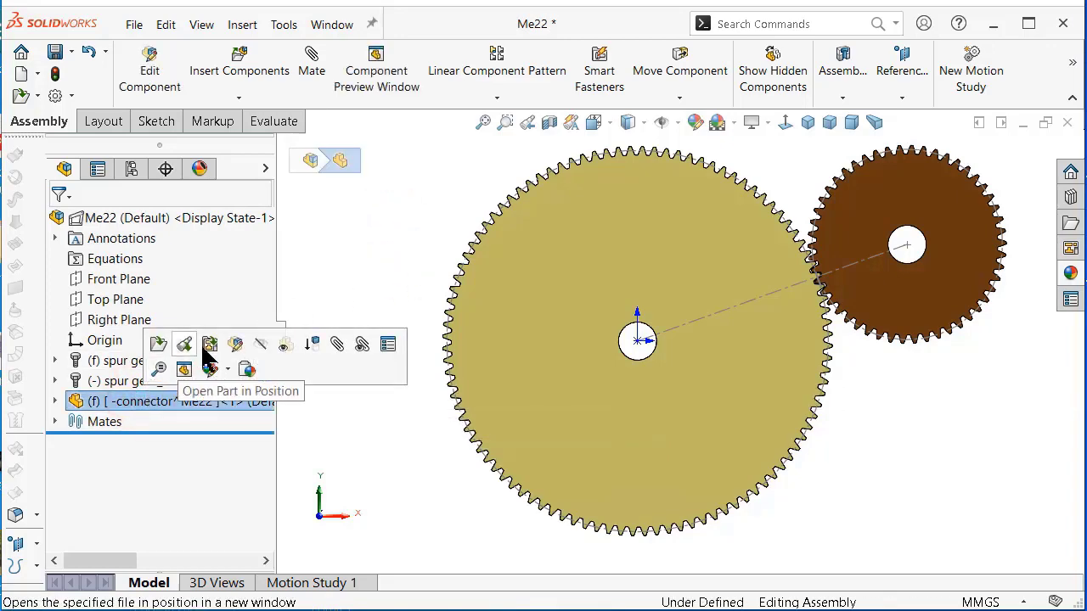
left_click(238, 344)
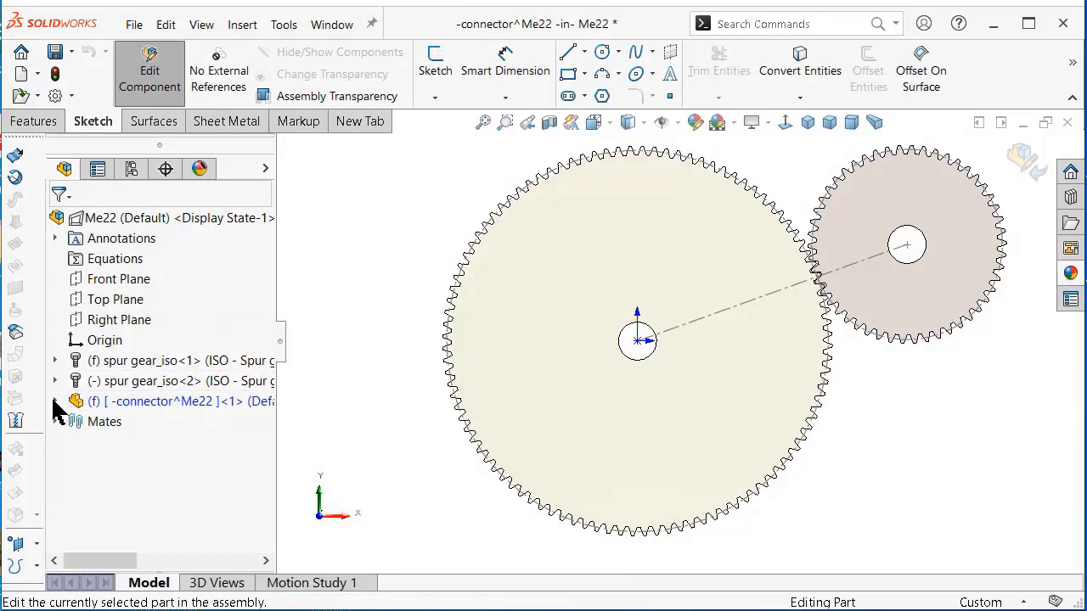
Sketch on the -connector's Front plane a straight slot between the two gear centres.
left_click(54, 402)
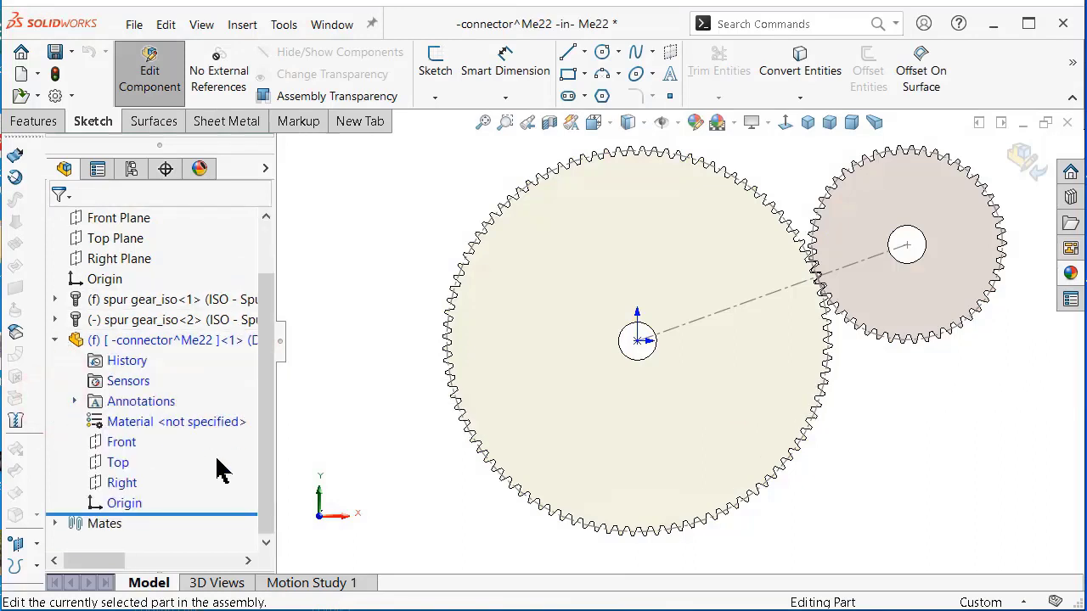
left_click(117, 444)
left_click(129, 418)
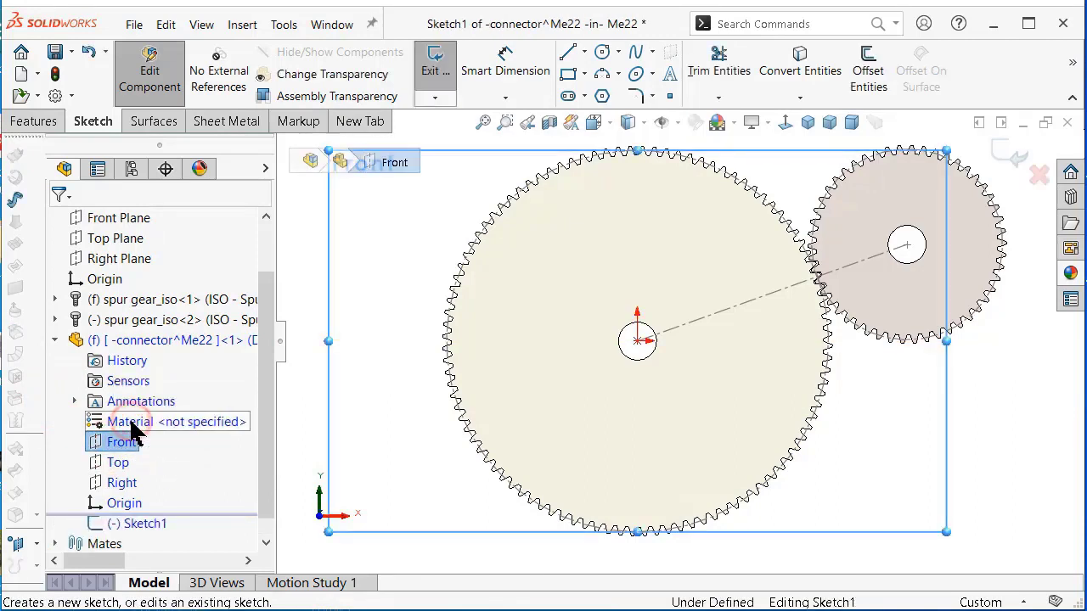
left_click(568, 96)
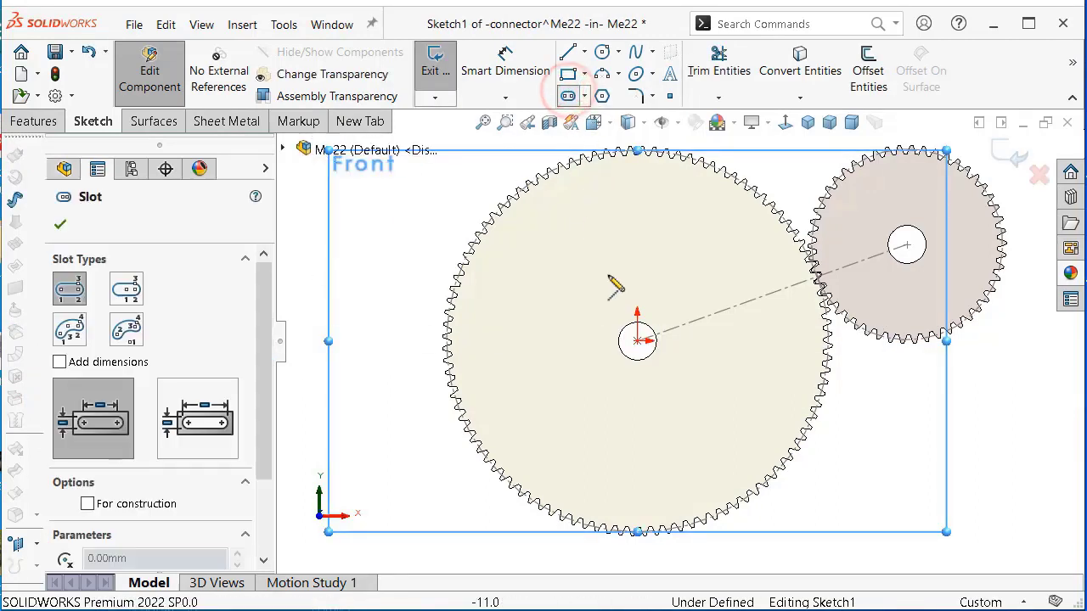
left_click(637, 341)
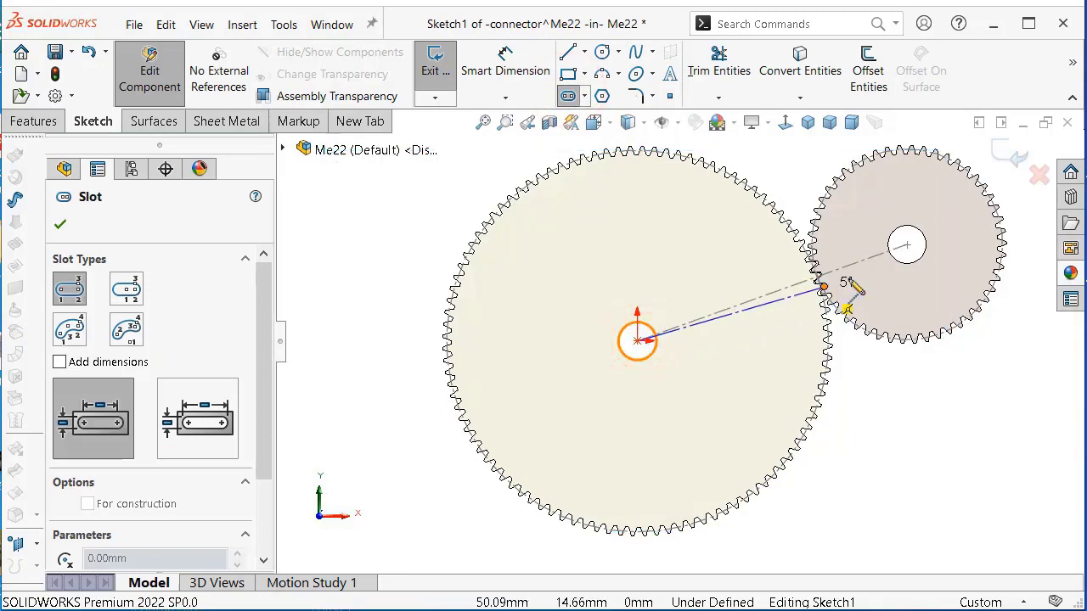
left_click(907, 246)
left_click(887, 209)
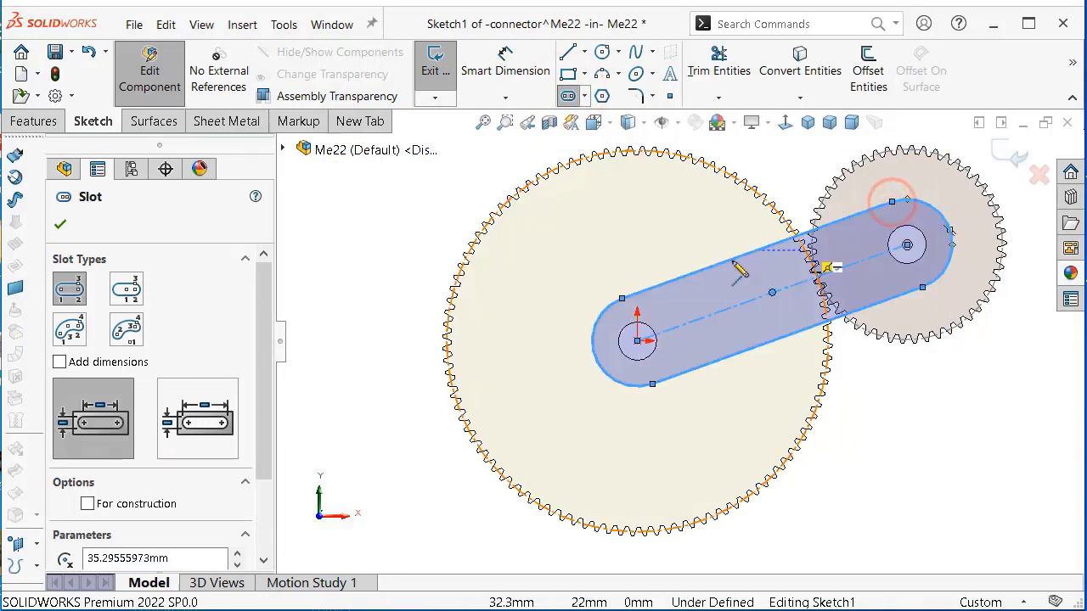
scroll(677, 340, "up", 2)
right_click_drag(391, 370, 399, 329)
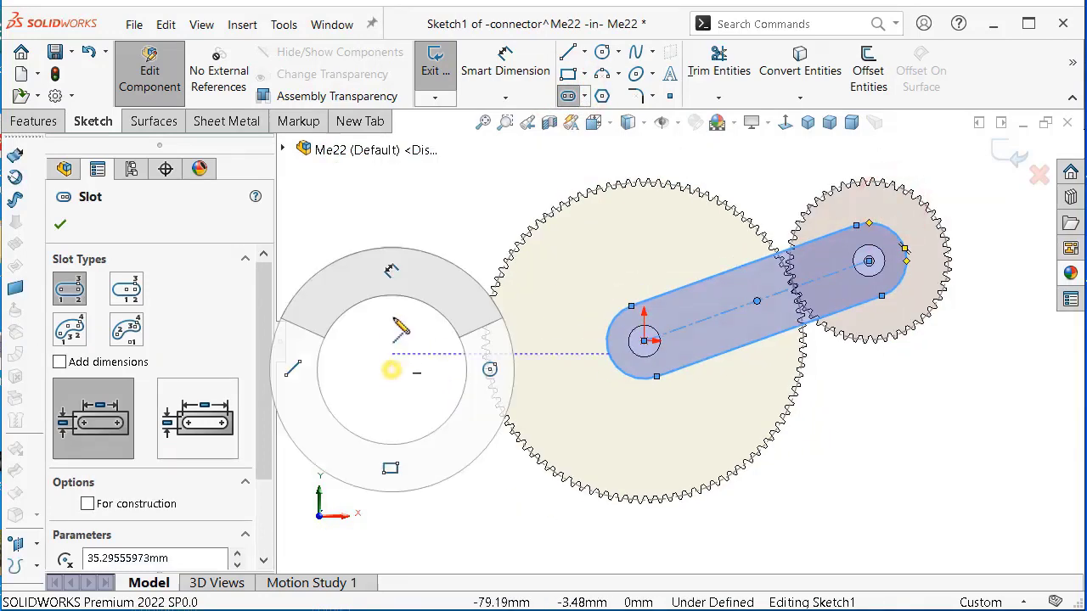
Dimension the slot's end arc to an 8 mm radius.
left_click(607, 340)
left_click(395, 352)
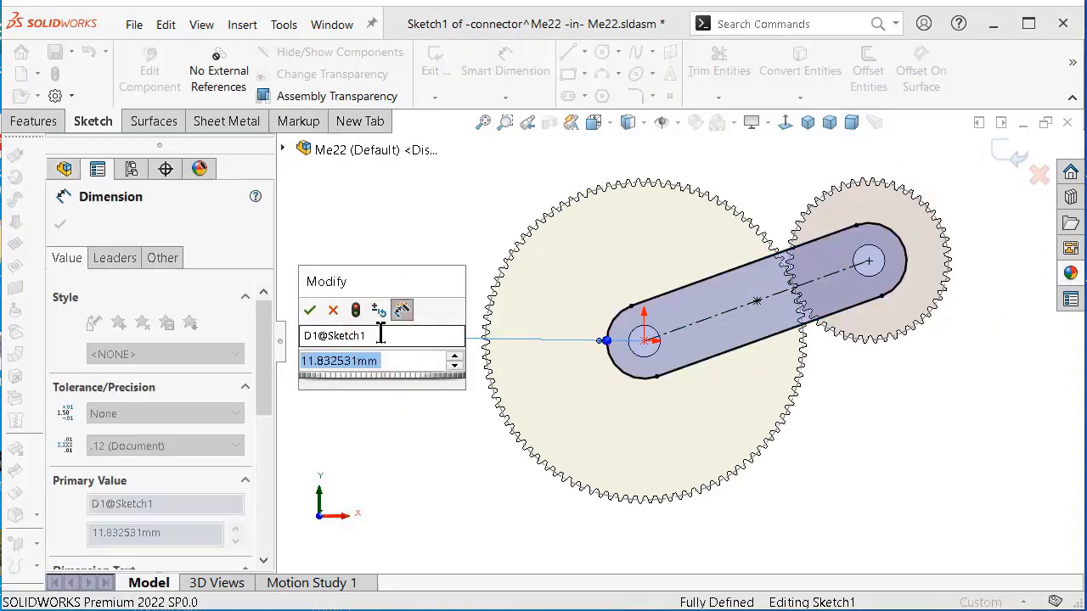
type("8")
key("Return")
scroll(790, 331, "down", 2)
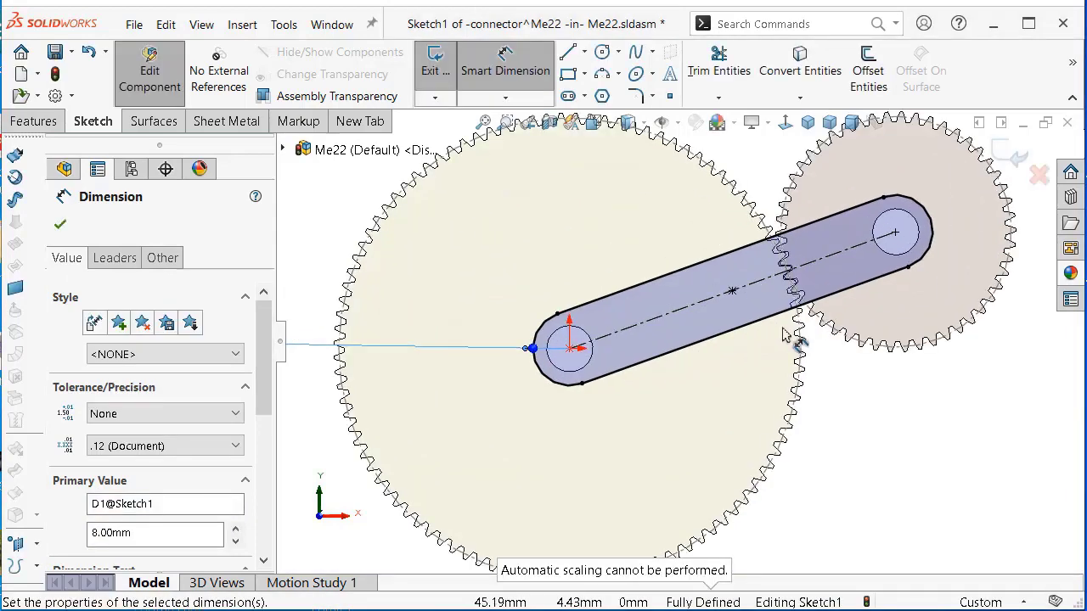
left_click(59, 224)
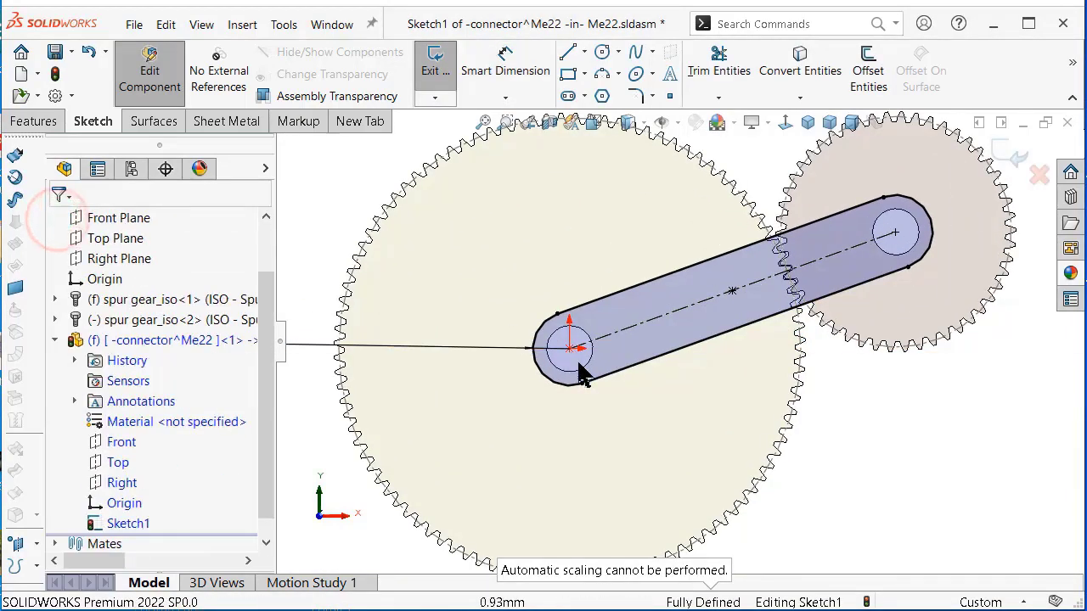
Convert both gear bore edges into 10 mm sketch circles, then view isometrically.
scroll(594, 371, "down", 2)
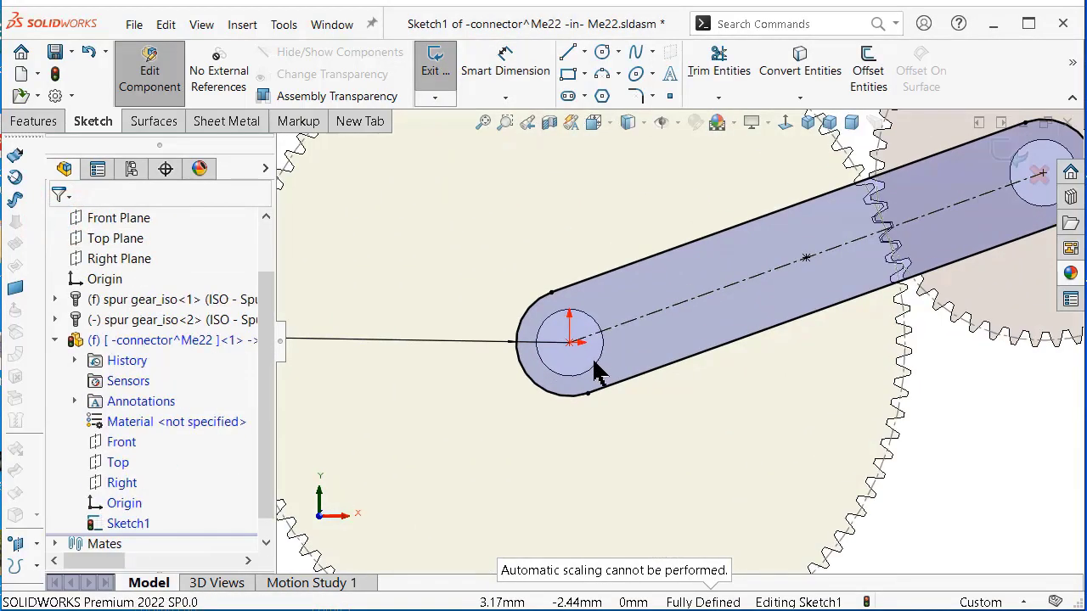
left_click(598, 372)
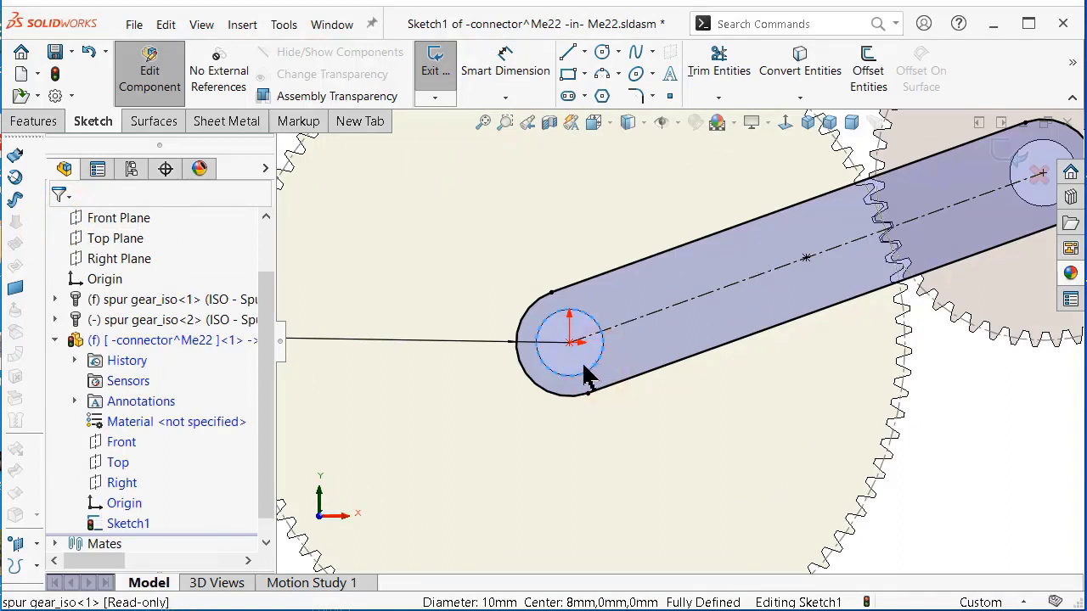
left_click(1024, 209, "ctrl")
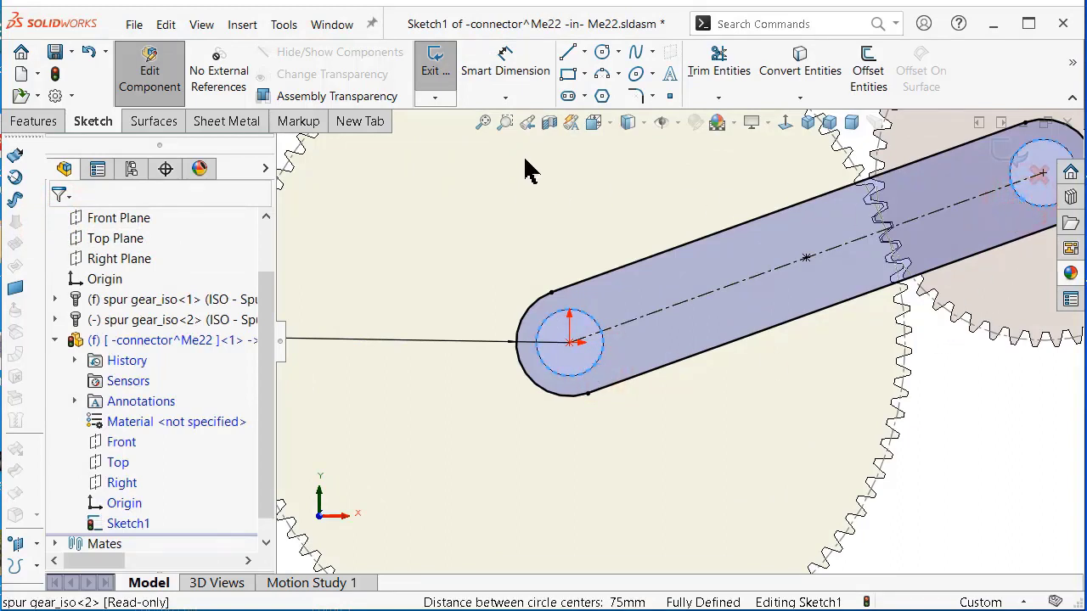
left_click(798, 64)
key("f")
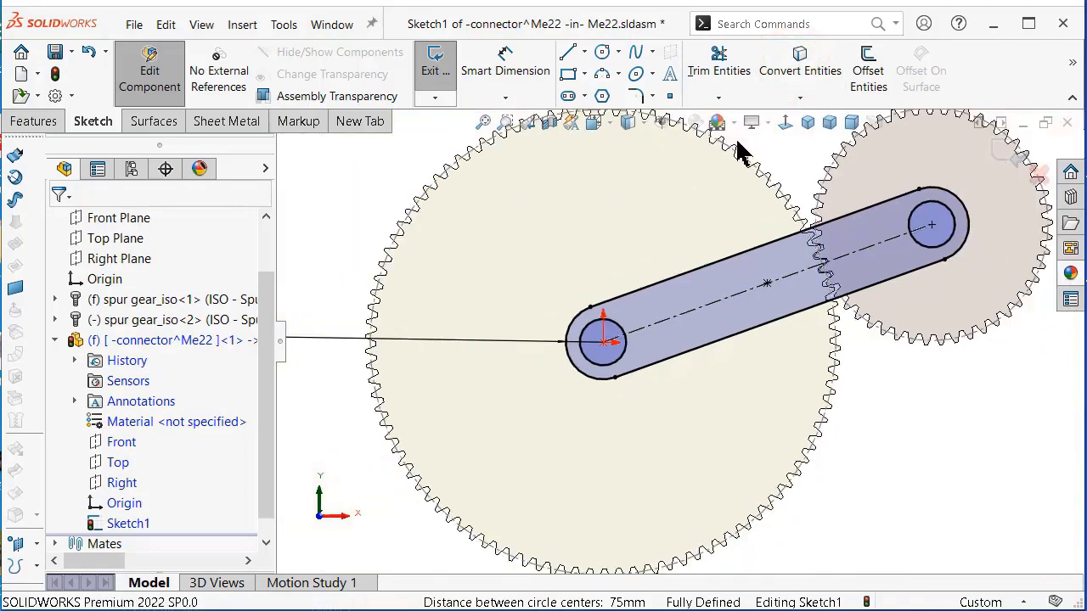
left_click(808, 124)
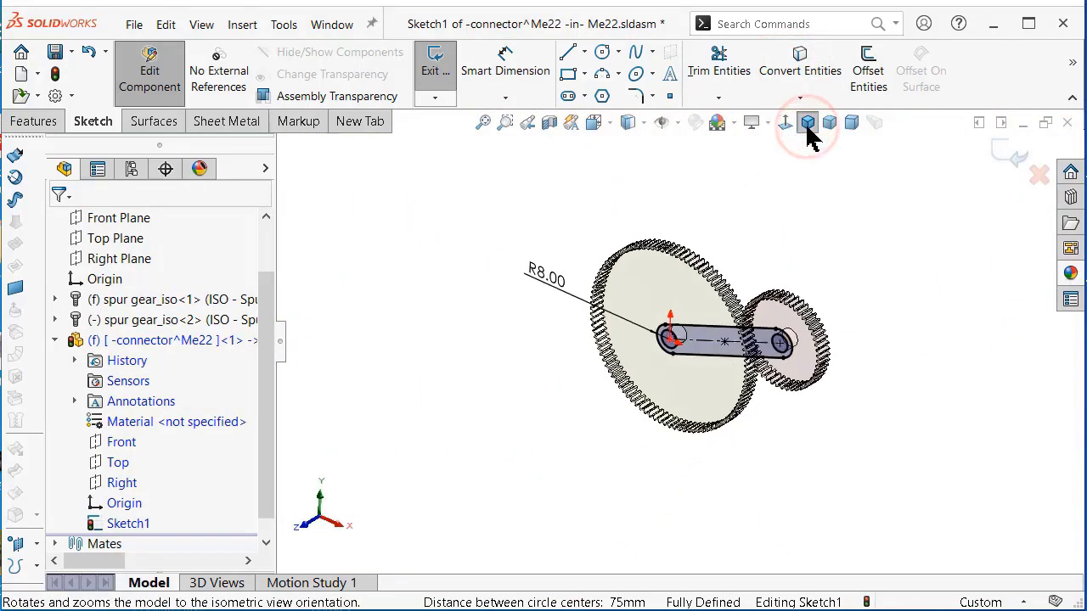
scroll(759, 344, "down", 2)
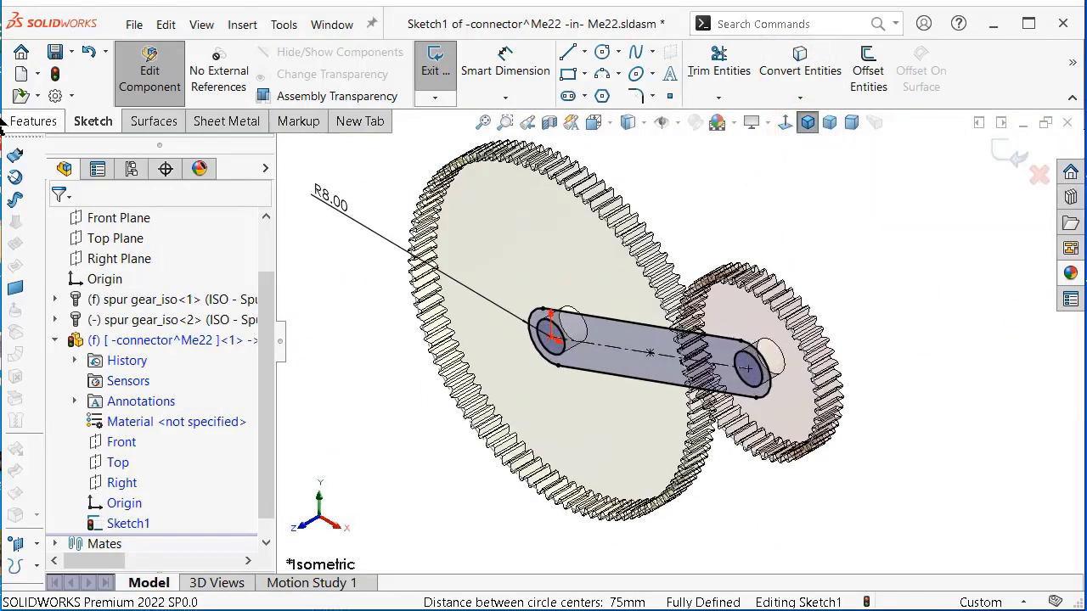
left_click(21, 122)
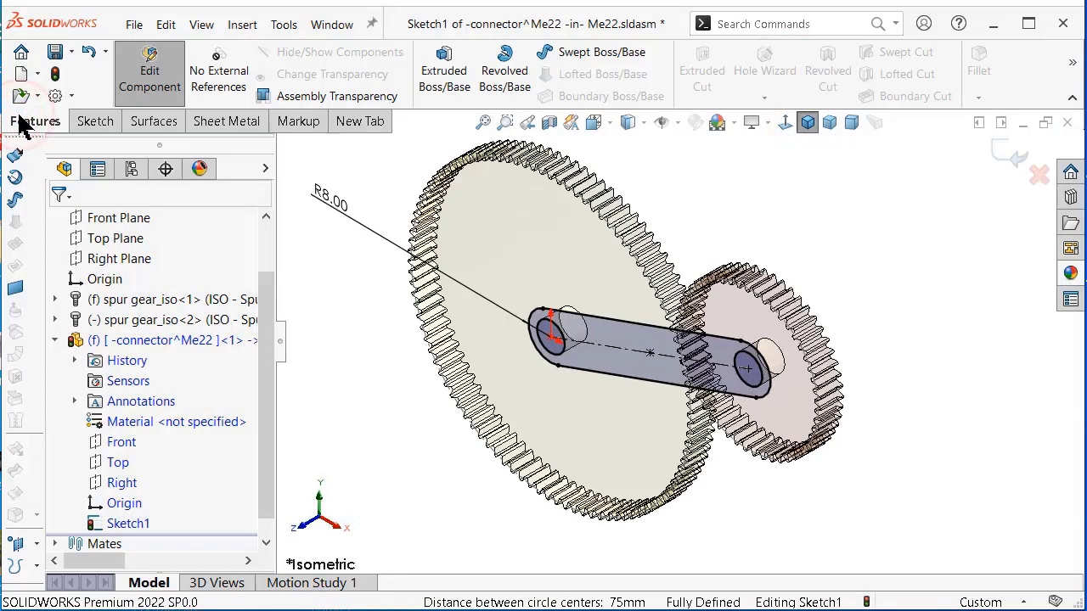
Extrude the slot and both bore circle regions 4 mm as Boss-Extrude1.
left_click(445, 75)
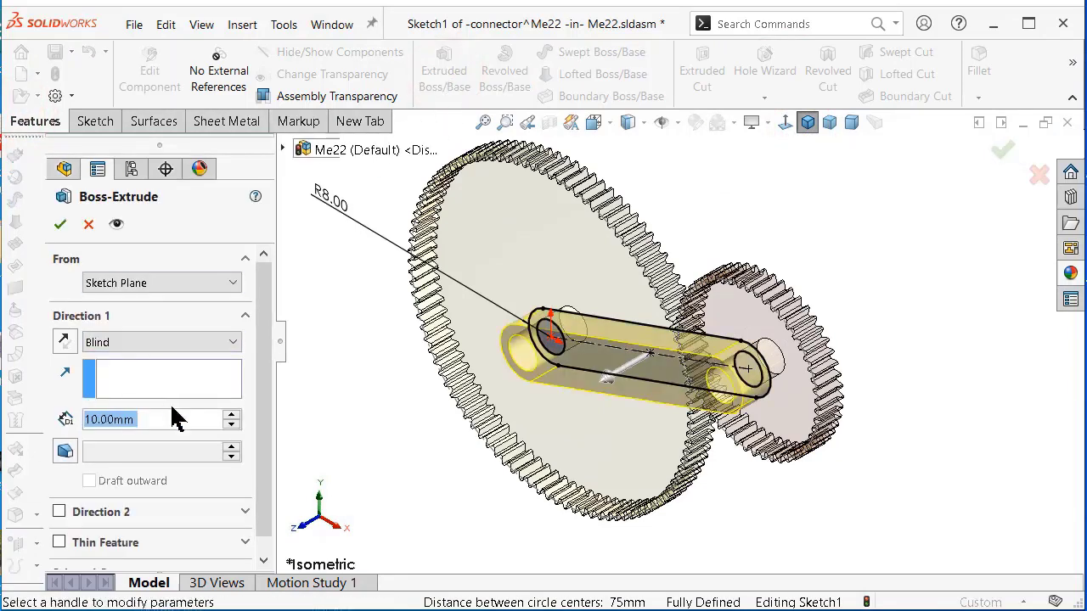
type("4")
left_click(369, 375)
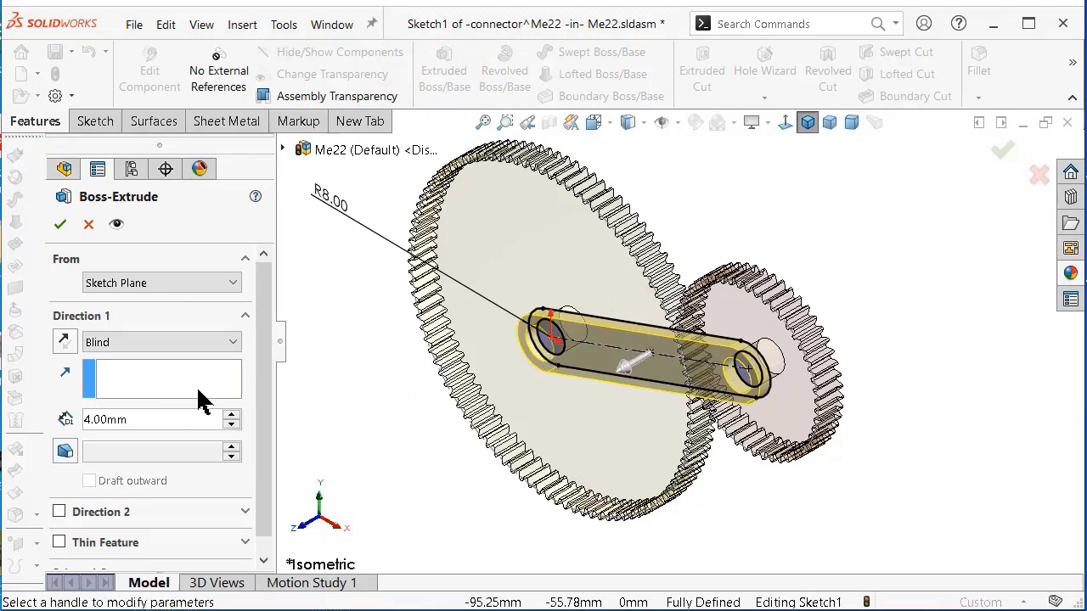
left_click_drag(259, 408, 262, 437)
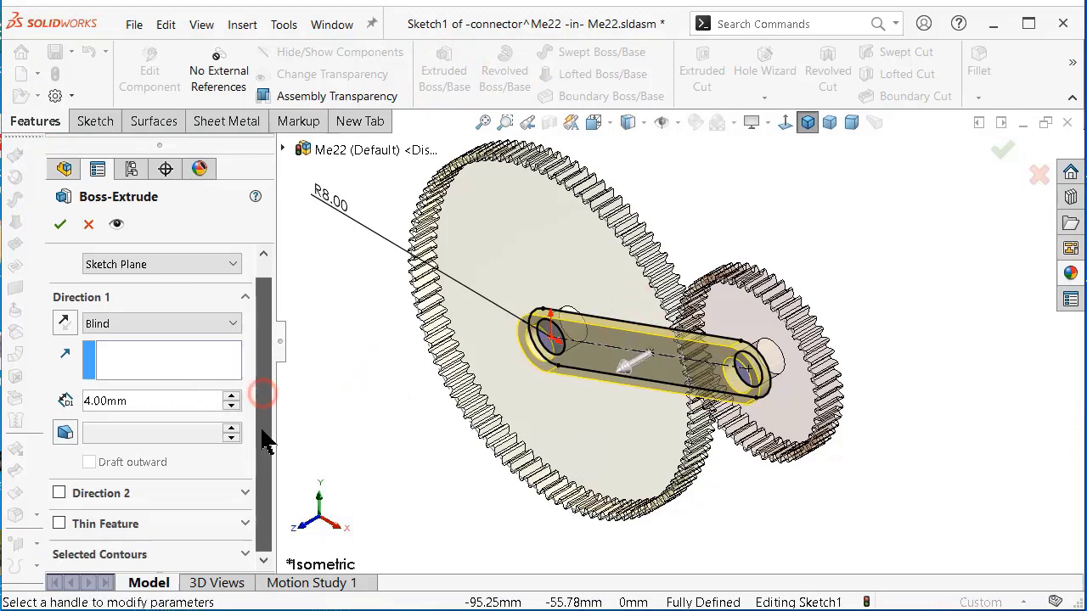
left_click(245, 556)
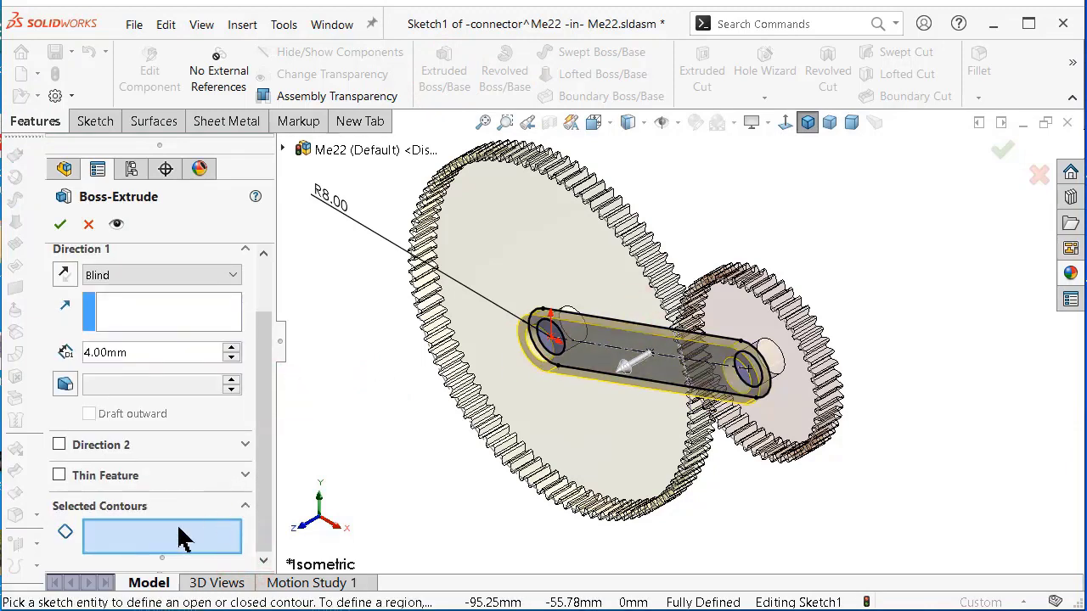
left_click(583, 350)
scroll(586, 348, "down", 4)
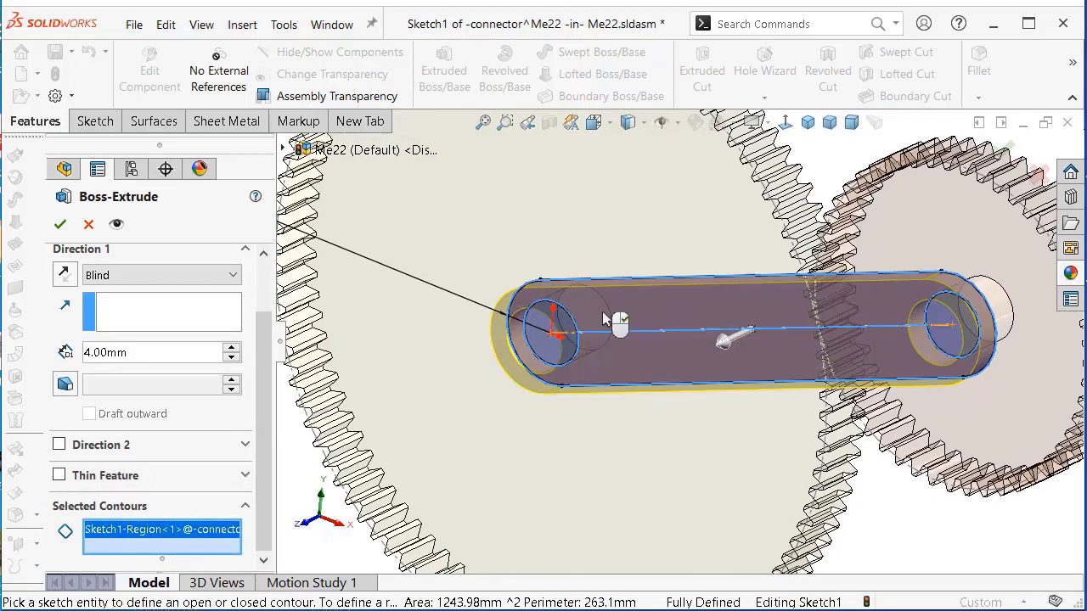
left_click(946, 346)
left_click(537, 347)
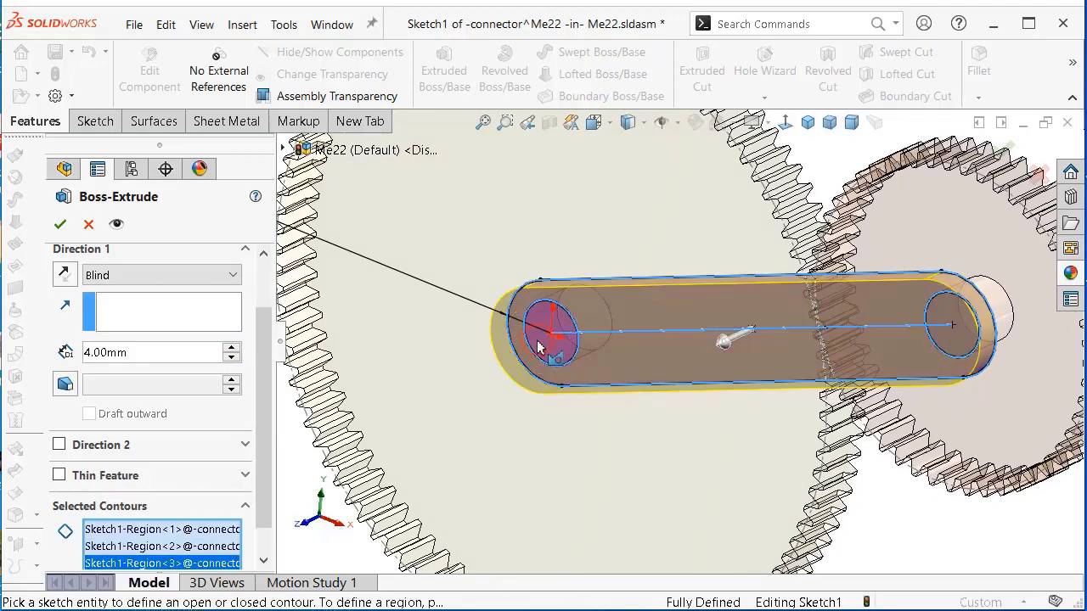
key("Return")
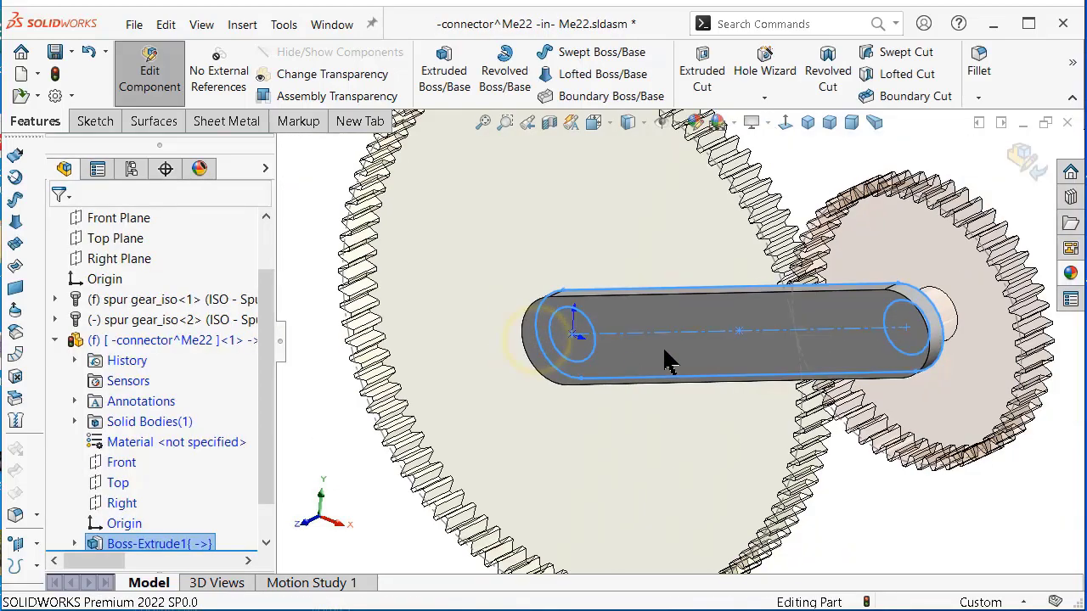
Make the connector's Sketch1 under Boss-Extrude1 visible and select it again.
key("f")
middle_click_drag(663, 360, 437, 329)
left_click(417, 315)
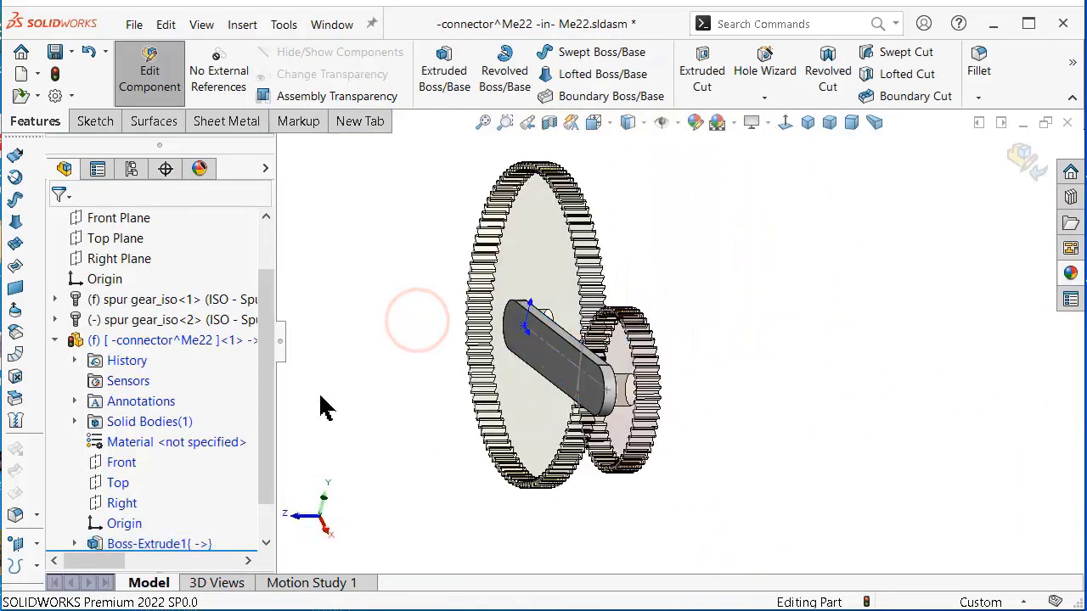
key("ctrl+7")
left_click(74, 546)
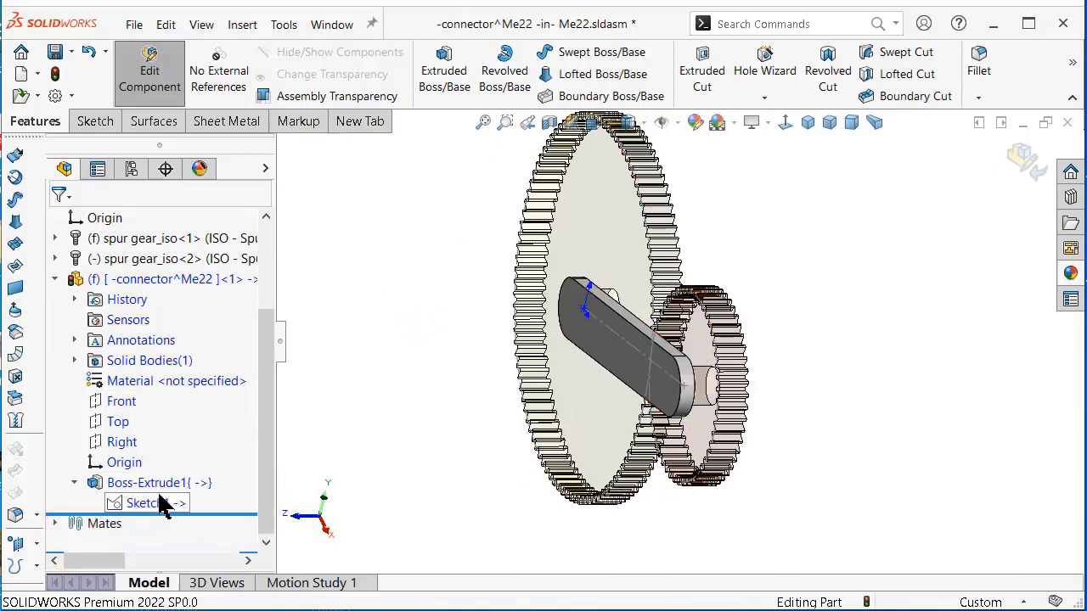
left_click(146, 504)
left_click(168, 473)
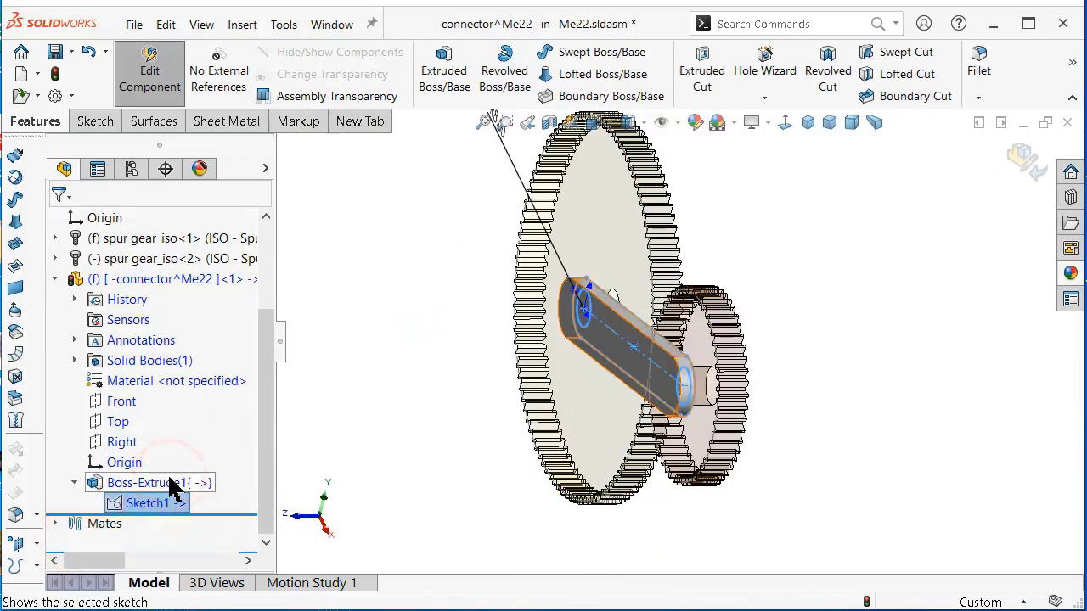
key("ctrl+1")
scroll(610, 434, "down", 5)
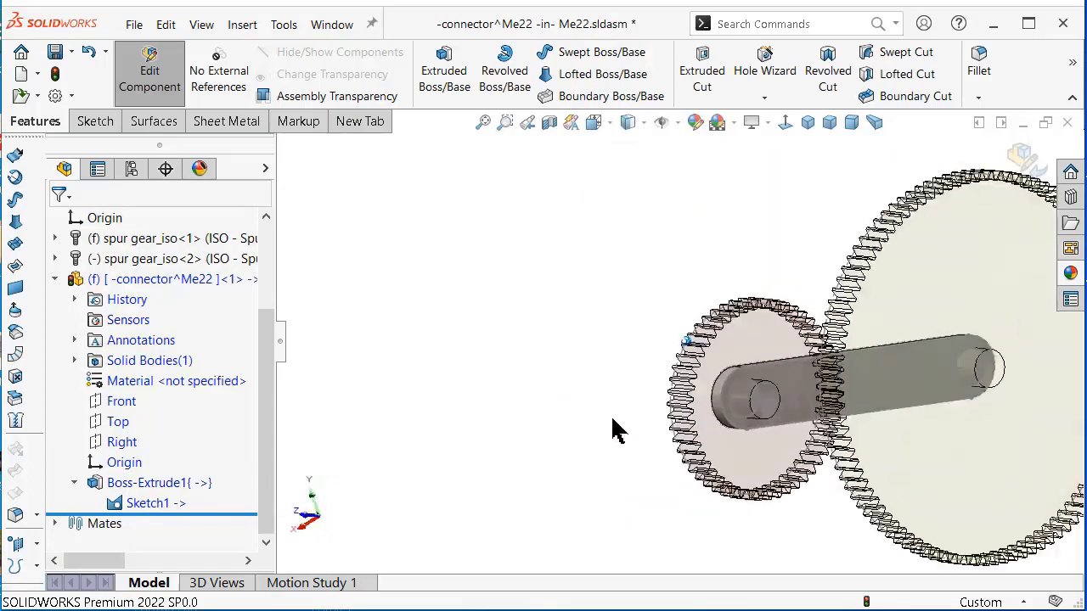
scroll(887, 425, "down", 3)
key("ctrl+7")
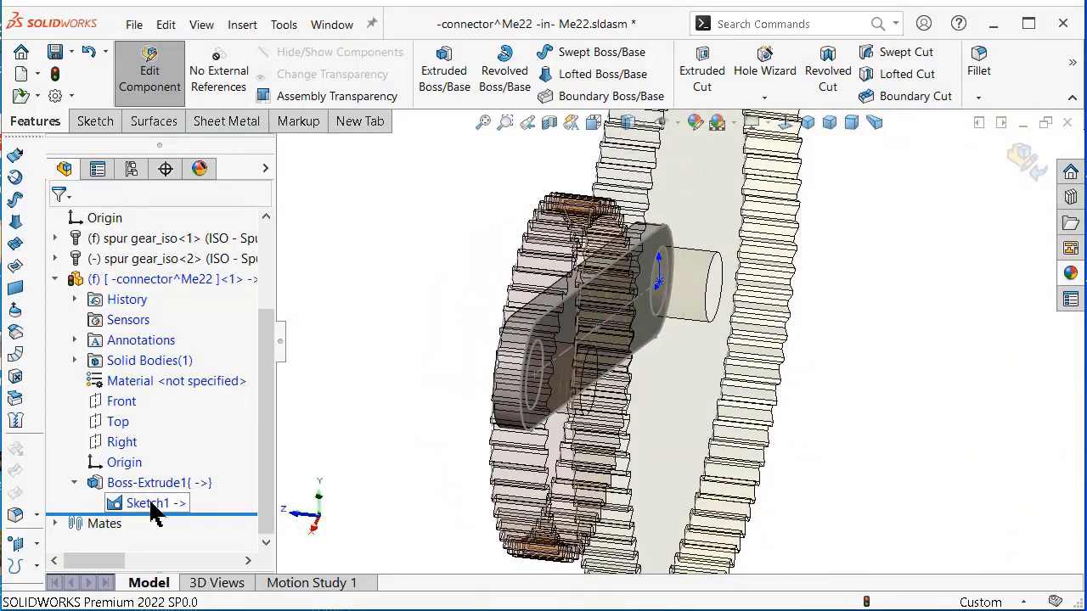
left_click(152, 505)
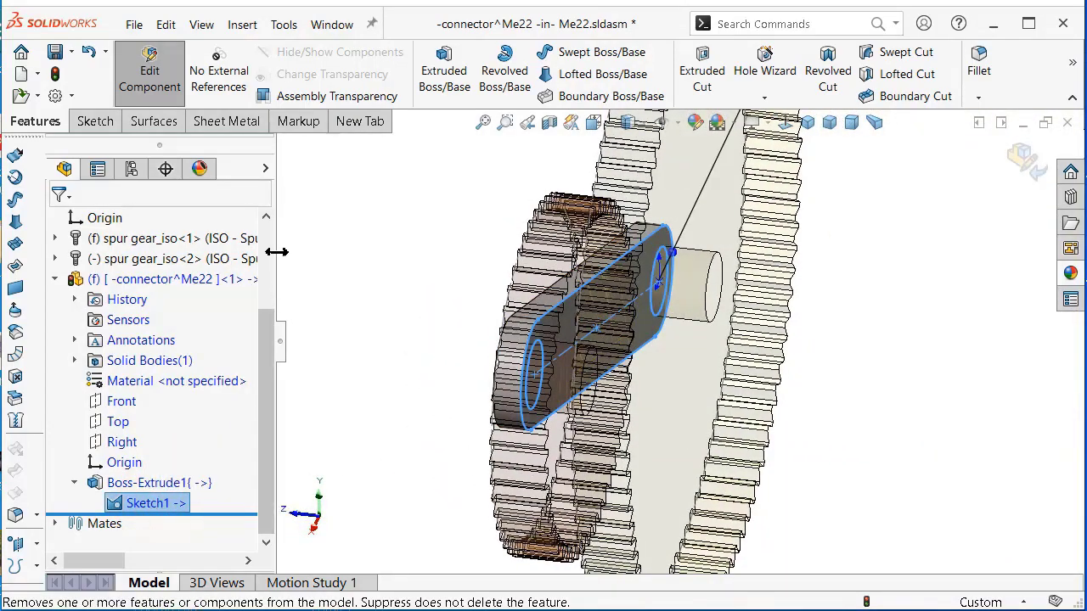
Start a Boss-Extrude from Sketch1 at 8 mm Blind depth and clear its selected contours.
left_click(444, 64)
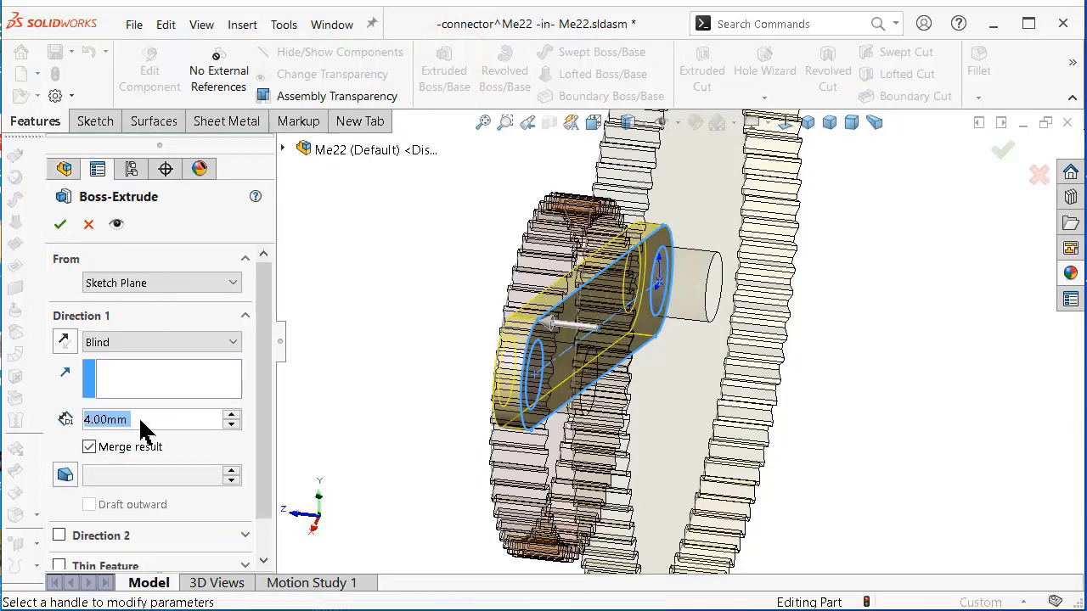
type("8")
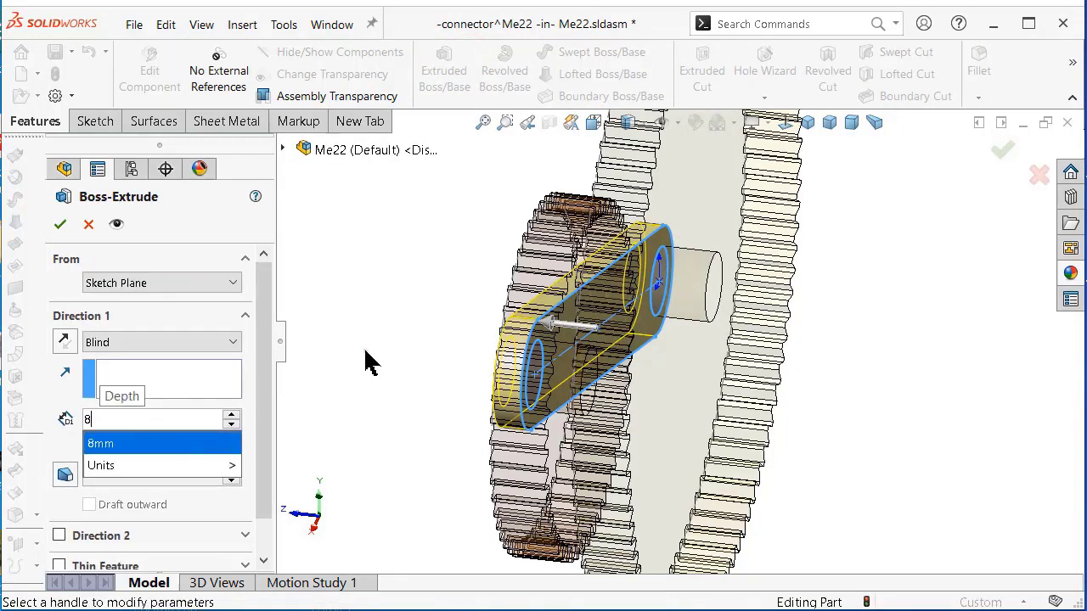
left_click(365, 350)
scroll(255, 370, "down", 2)
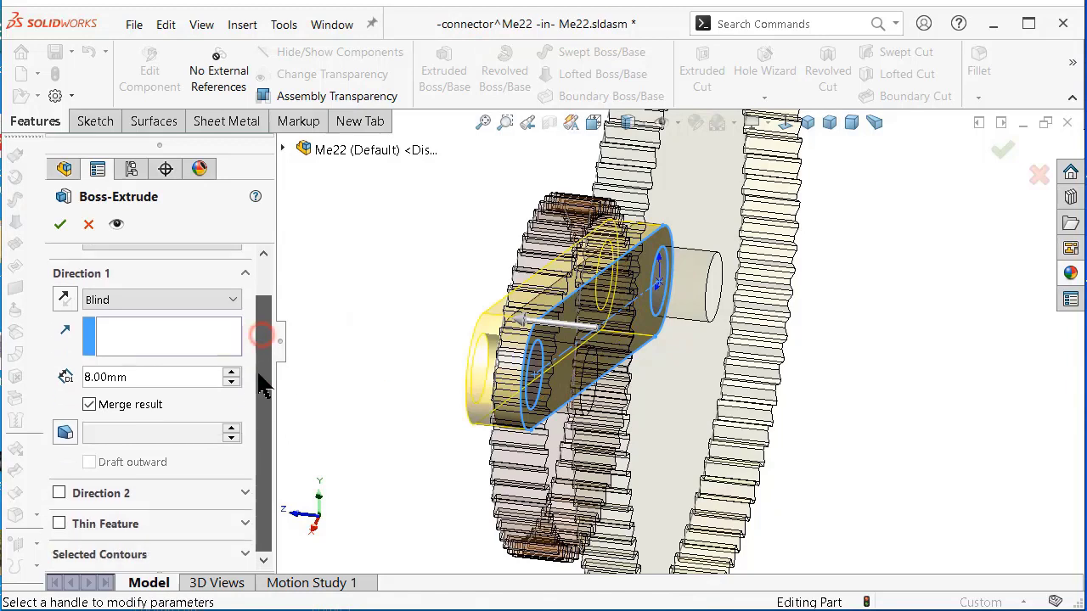
left_click(136, 555)
right_click(220, 548)
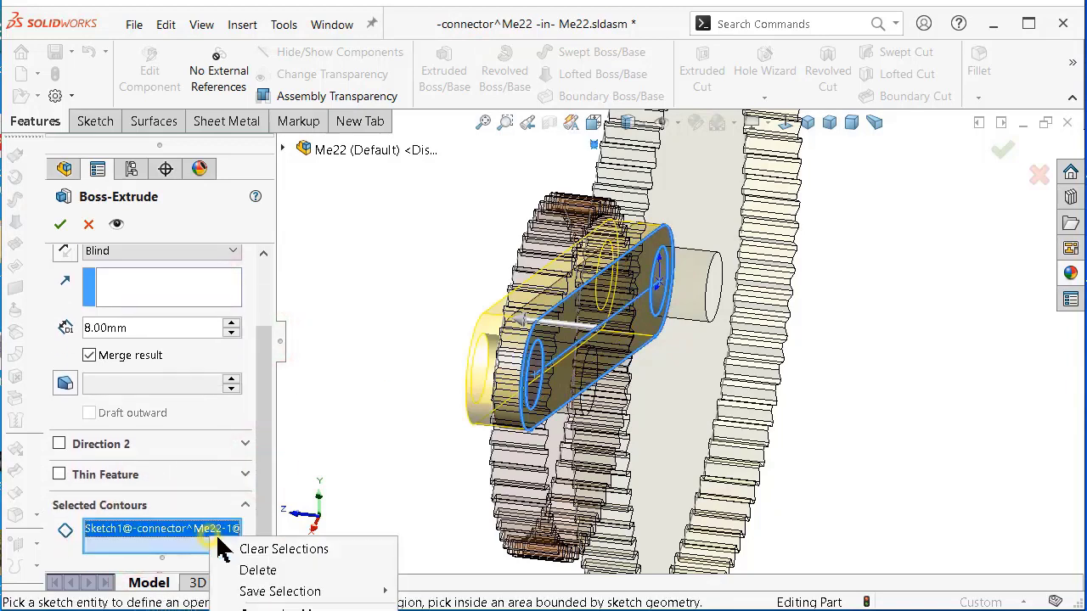
left_click(263, 549)
Pick both end circle regions, reverse the direction, and confirm the 8 mm pins.
left_click(537, 393)
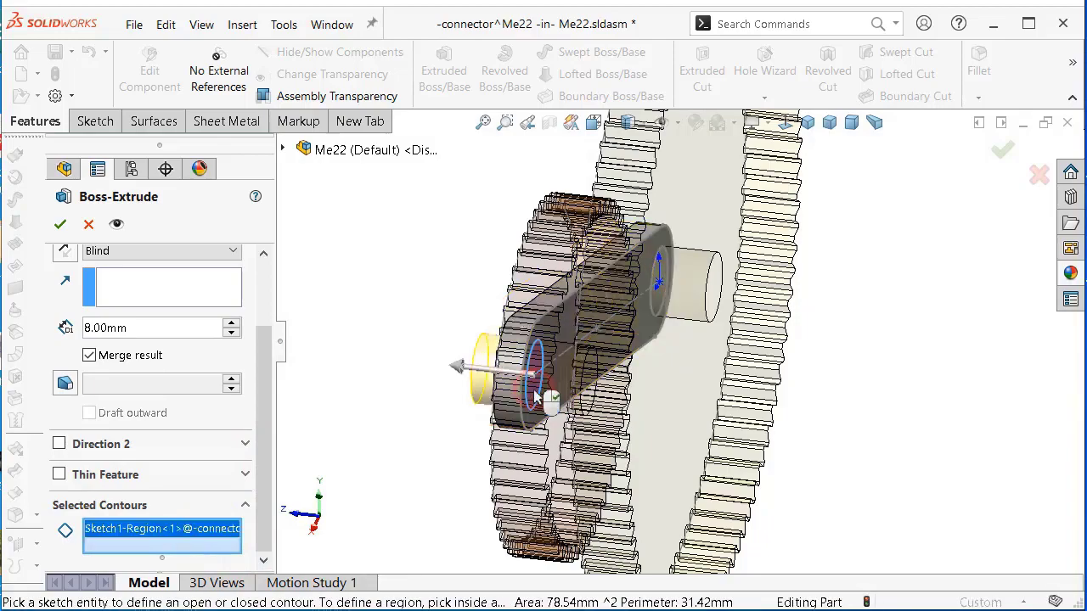
mouse_move(694, 308)
middle_mouse_down()
mouse_move(643, 328)
mouse_move(191, 391)
middle_mouse_up()
scroll(609, 330, "up", 3)
left_click(633, 327)
scroll(633, 327, "down", 3)
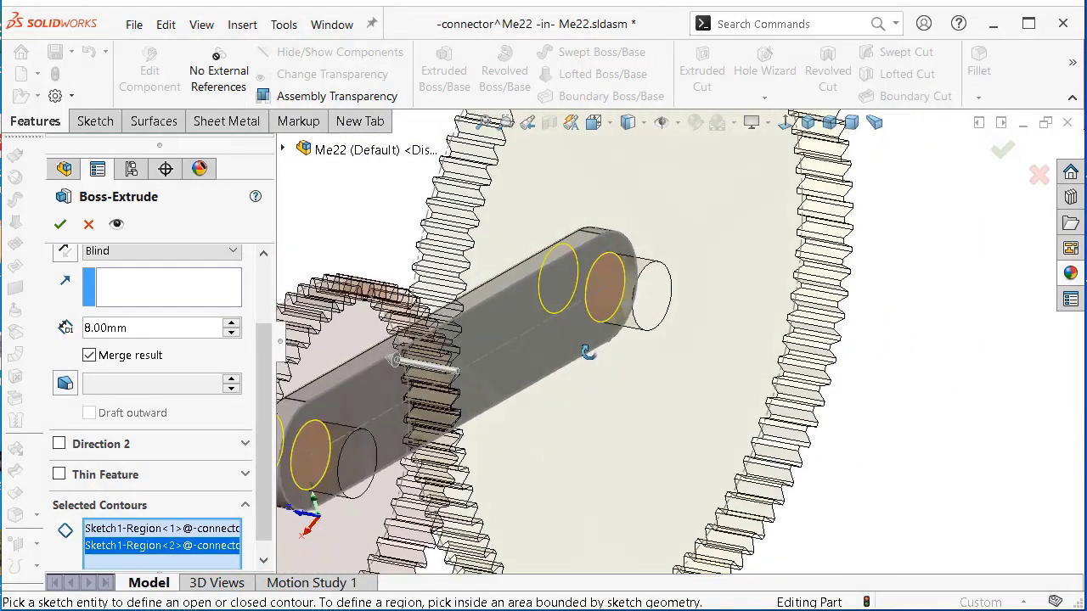
left_click_drag(260, 395, 267, 327)
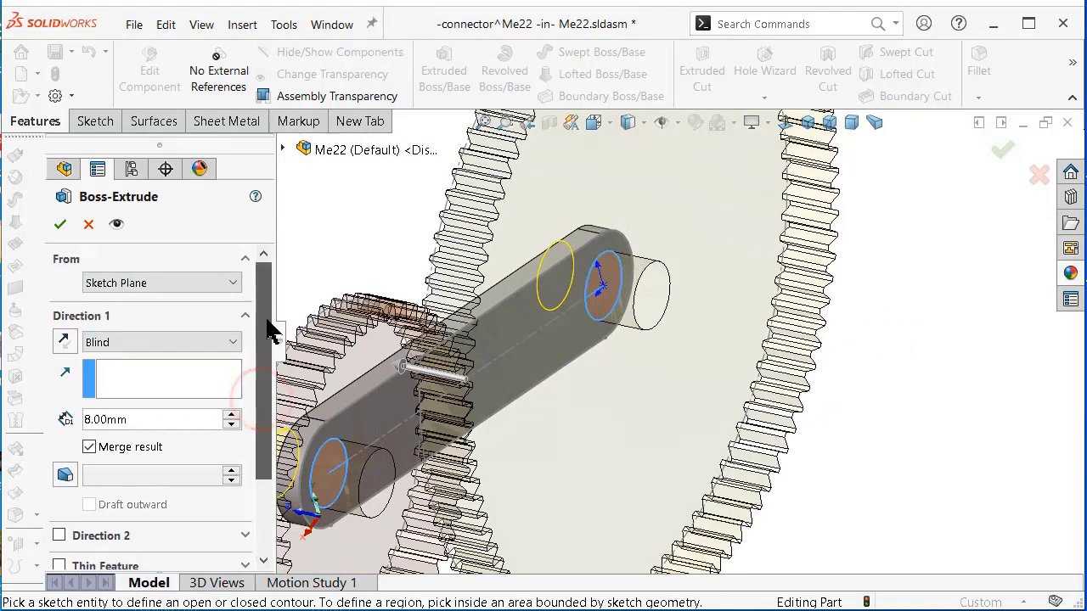
left_click(66, 342)
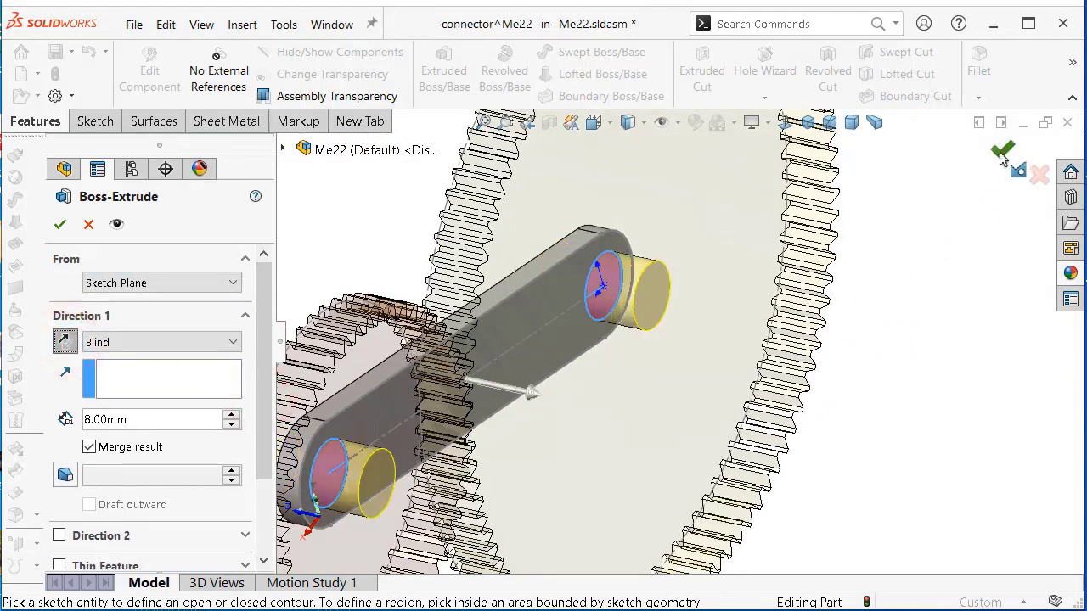
left_click(1003, 152)
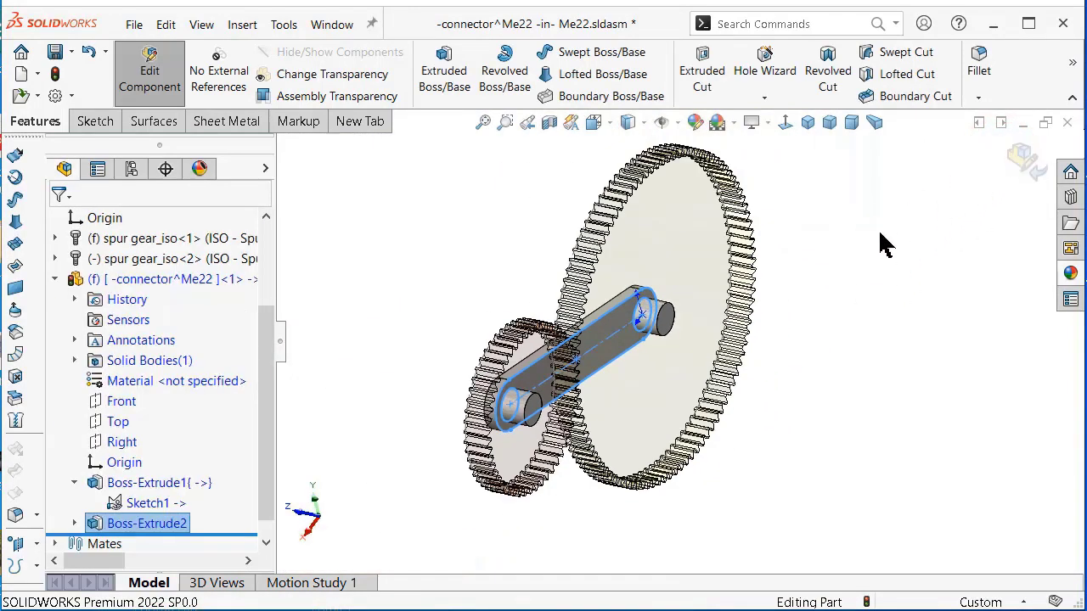
Break all of Sketch1's external references to the gear edges and layout point.
key("Left")
key("Left")
key("Left")
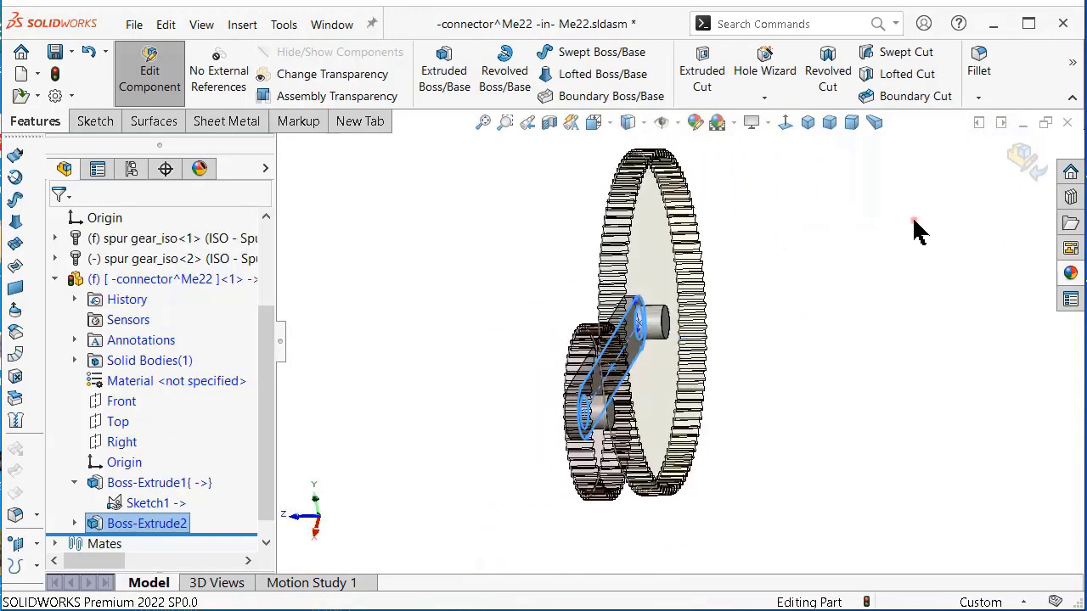
left_click(915, 225)
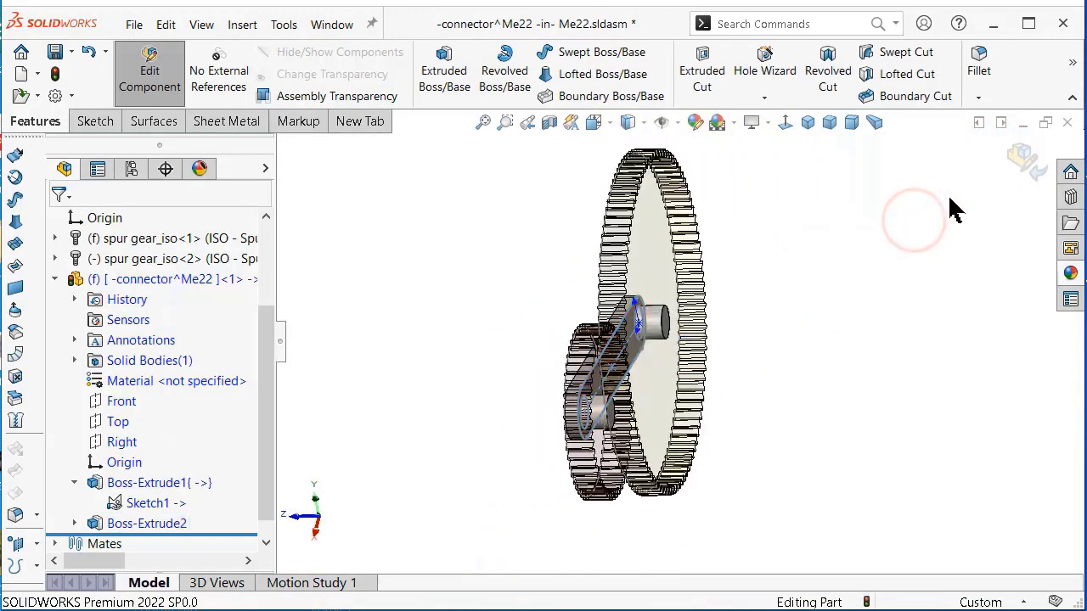
right_click(146, 507)
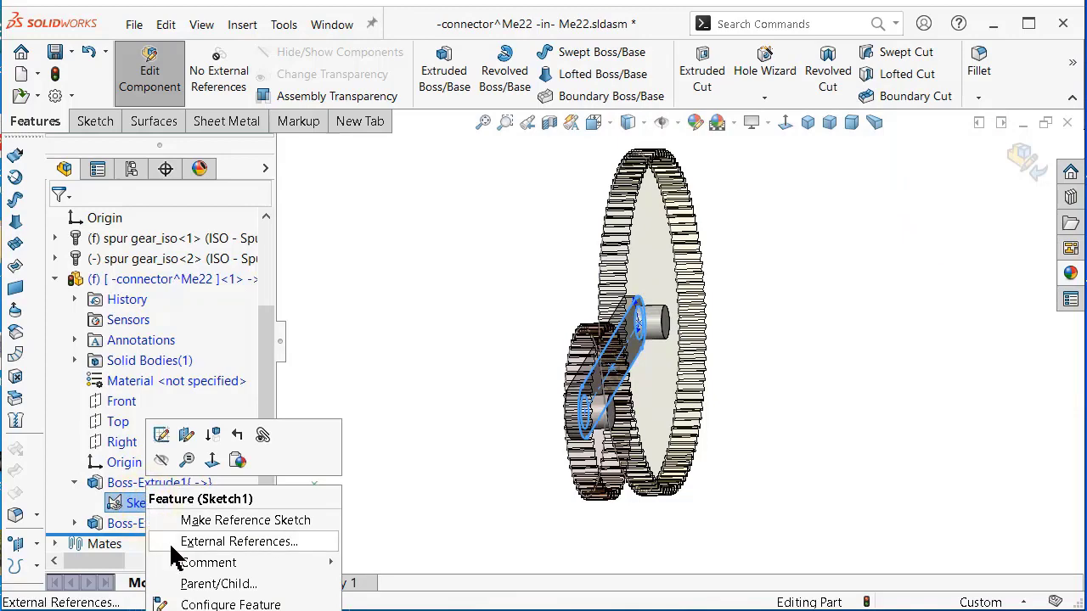
left_click(169, 542)
left_click(201, 332)
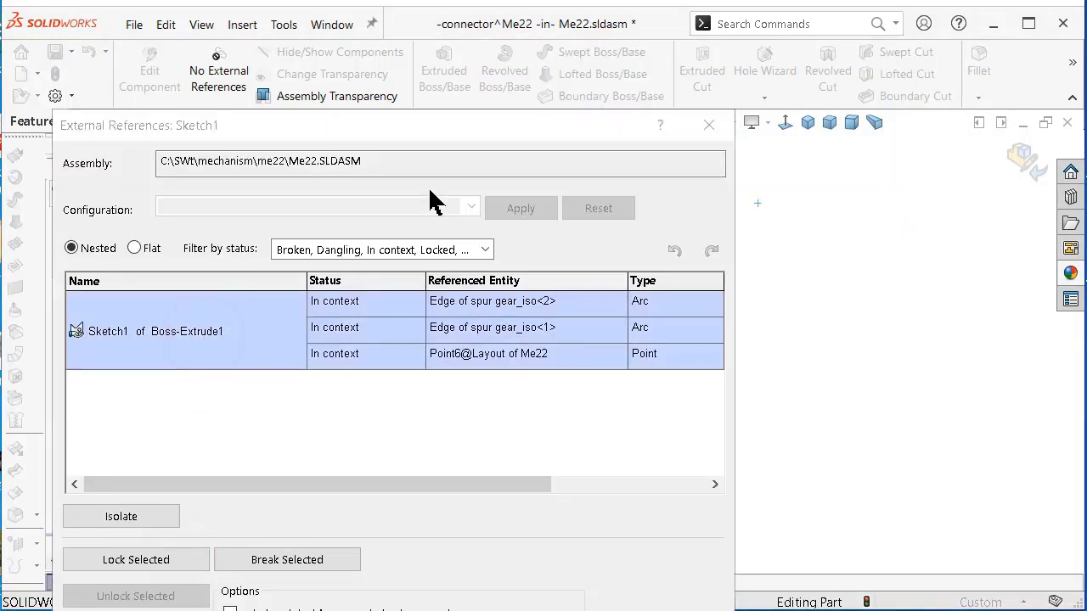
left_click_drag(451, 127, 510, 6)
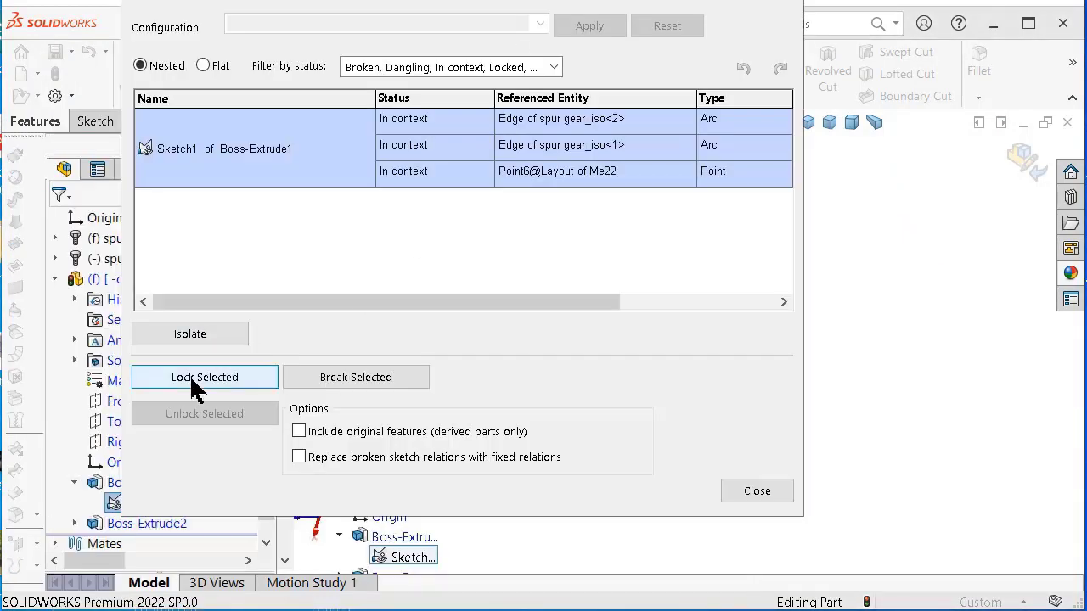
left_click(362, 380)
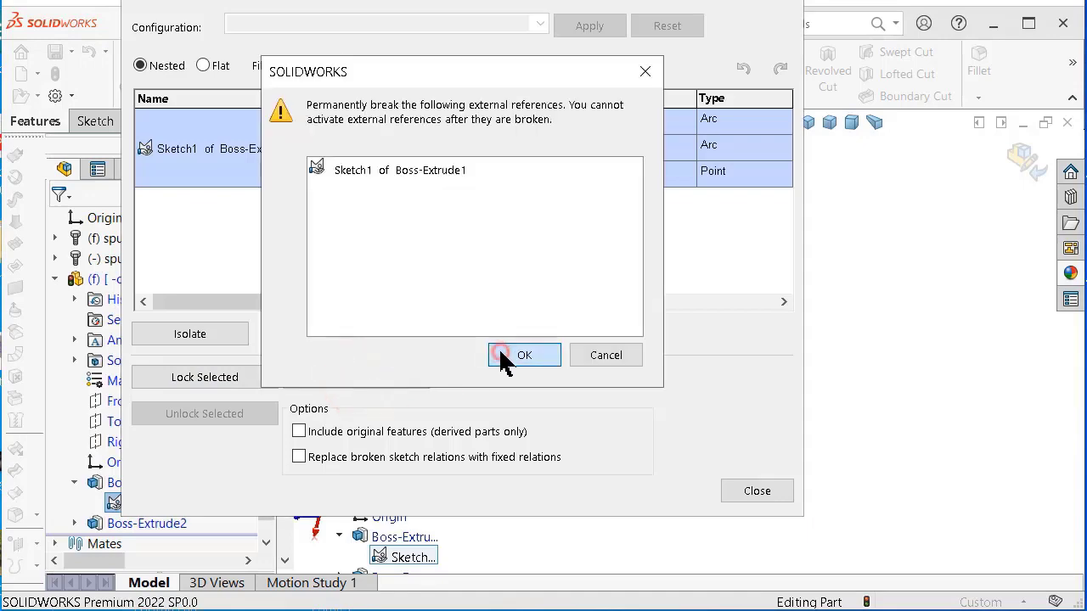
left_click(501, 357)
left_click(751, 491)
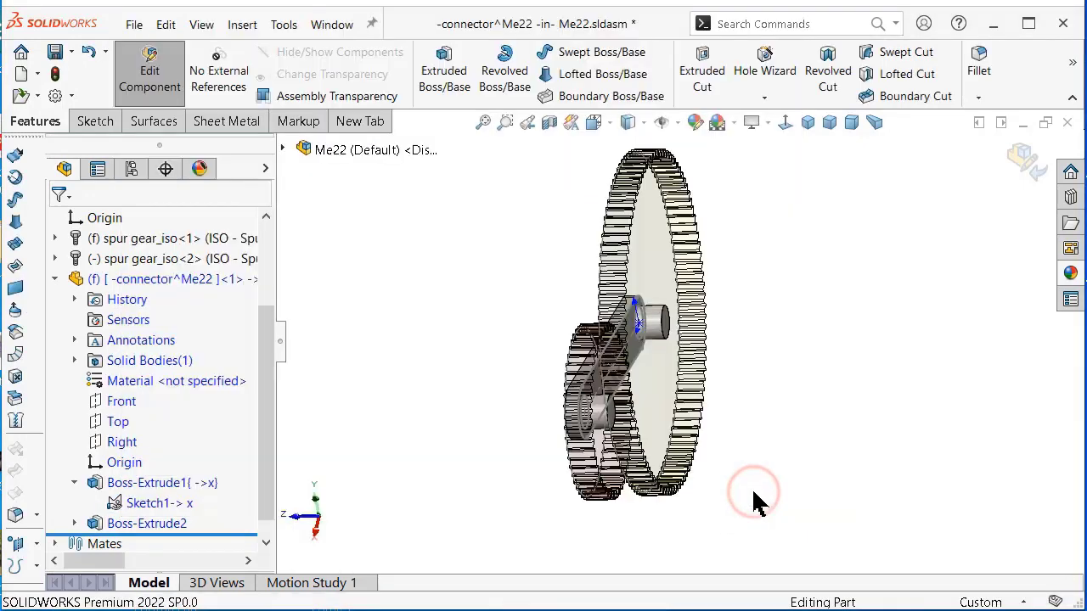
Exit the connector edit and save all, storing the connector internally in the assembly.
left_click(73, 523)
key("ctrl+s")
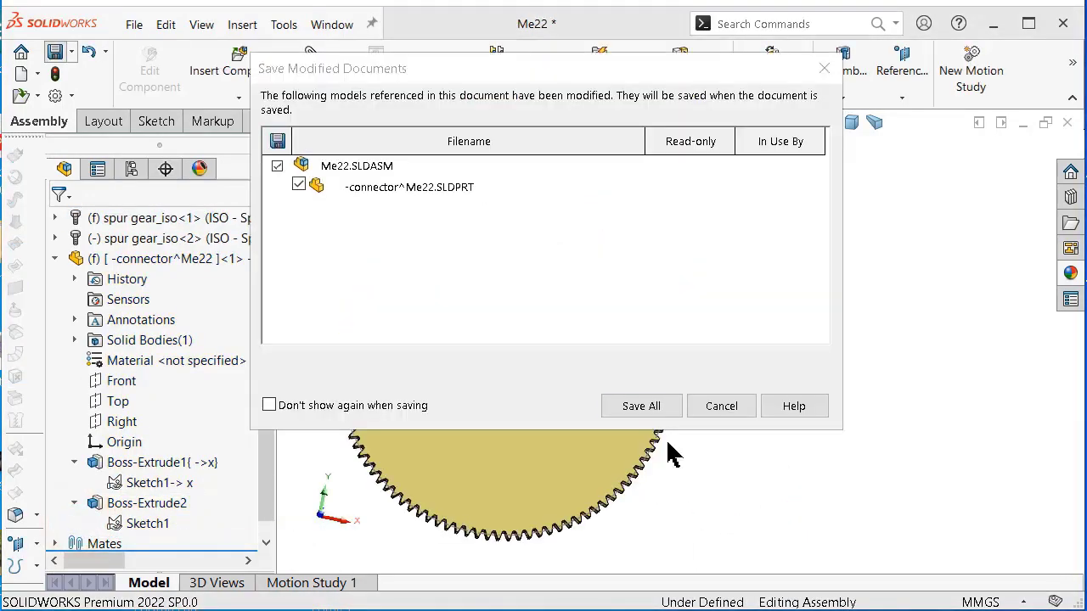
left_click(660, 407)
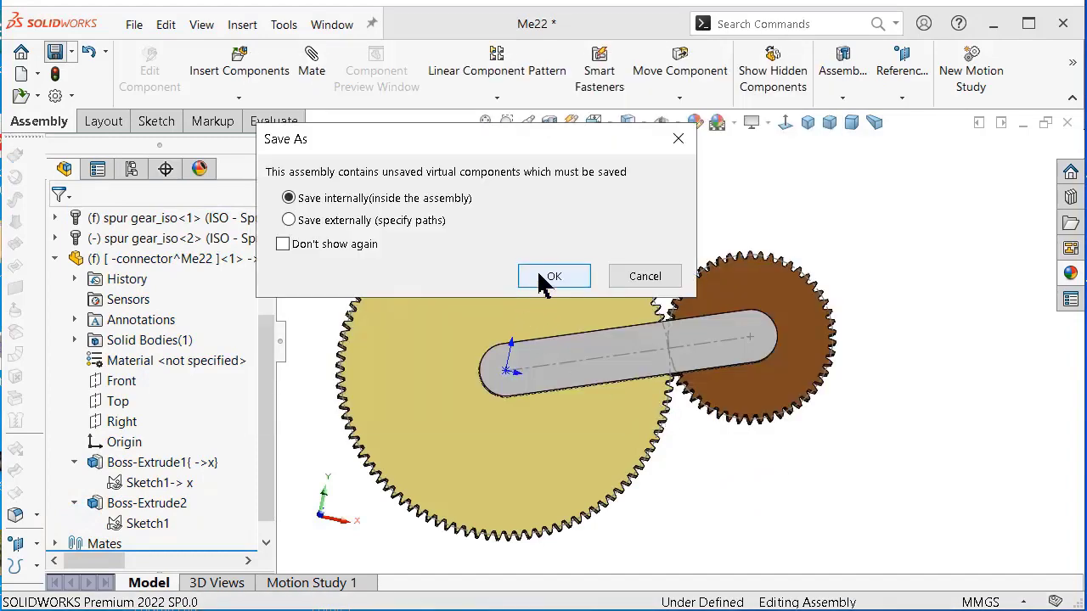
left_click(543, 275)
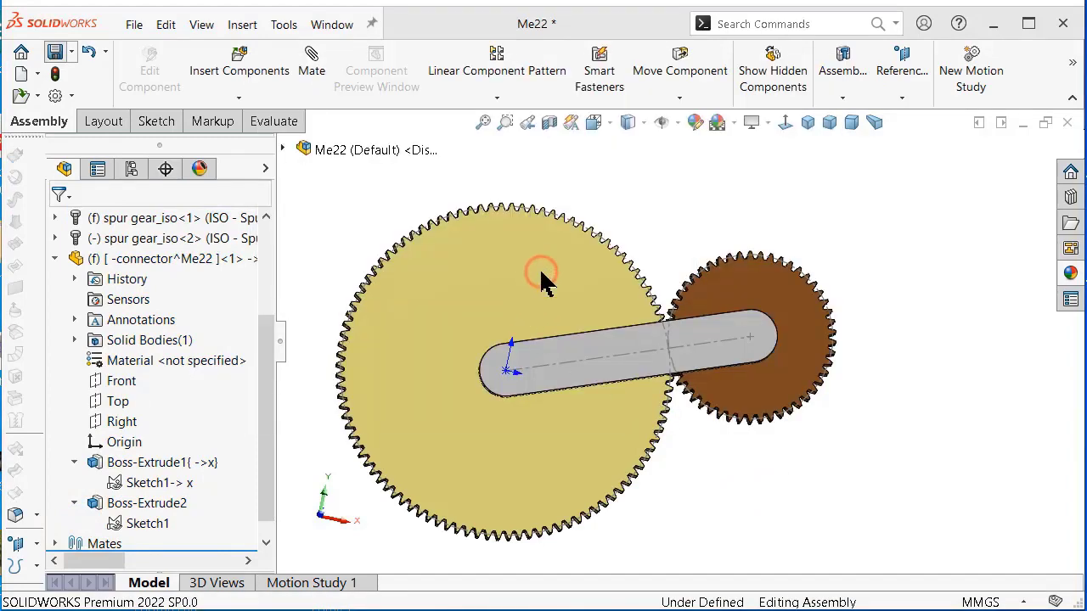
Show and then hide the connector's Sketch1, returning the view to face-on.
left_click(140, 483)
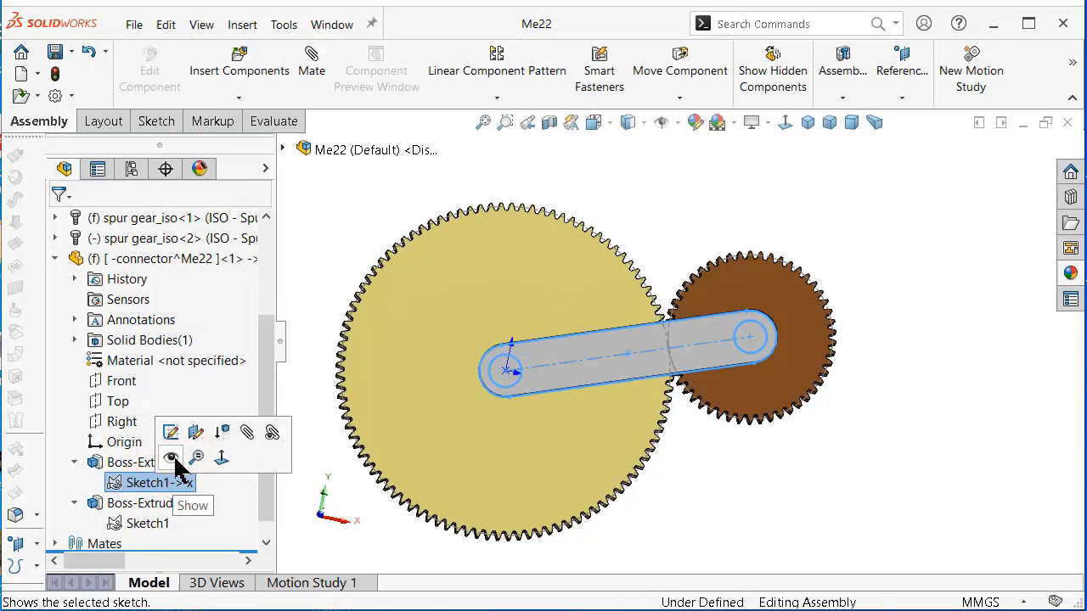
left_click(330, 250)
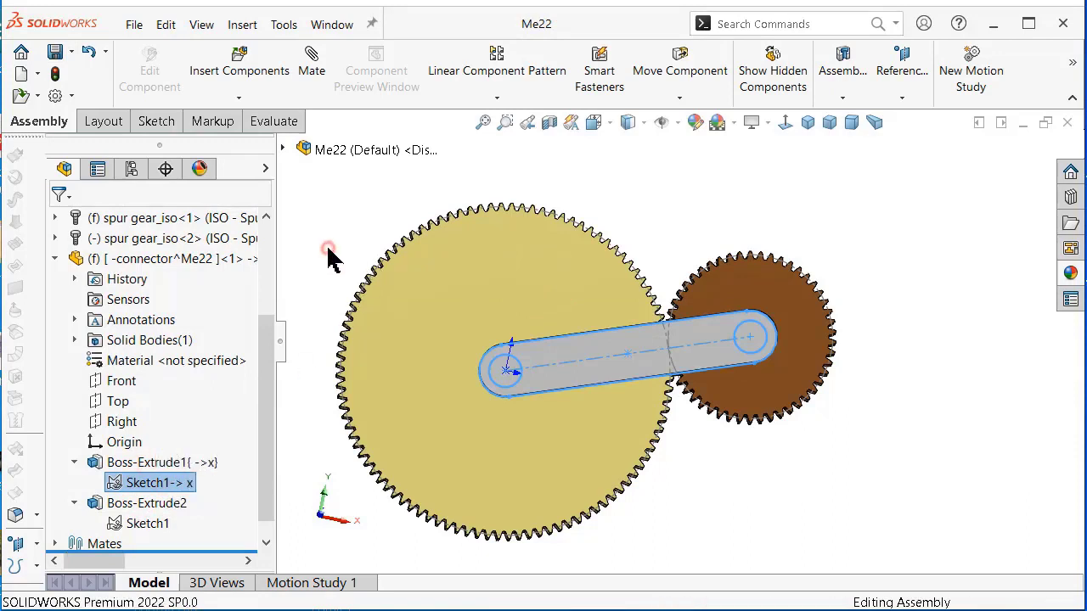
left_click(157, 484)
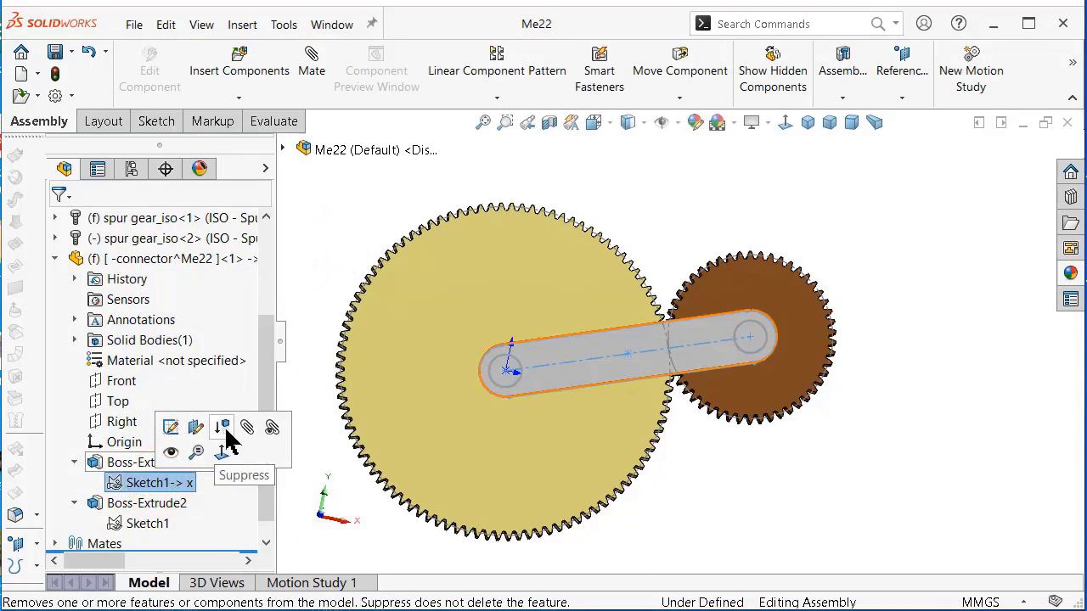
left_click(177, 451)
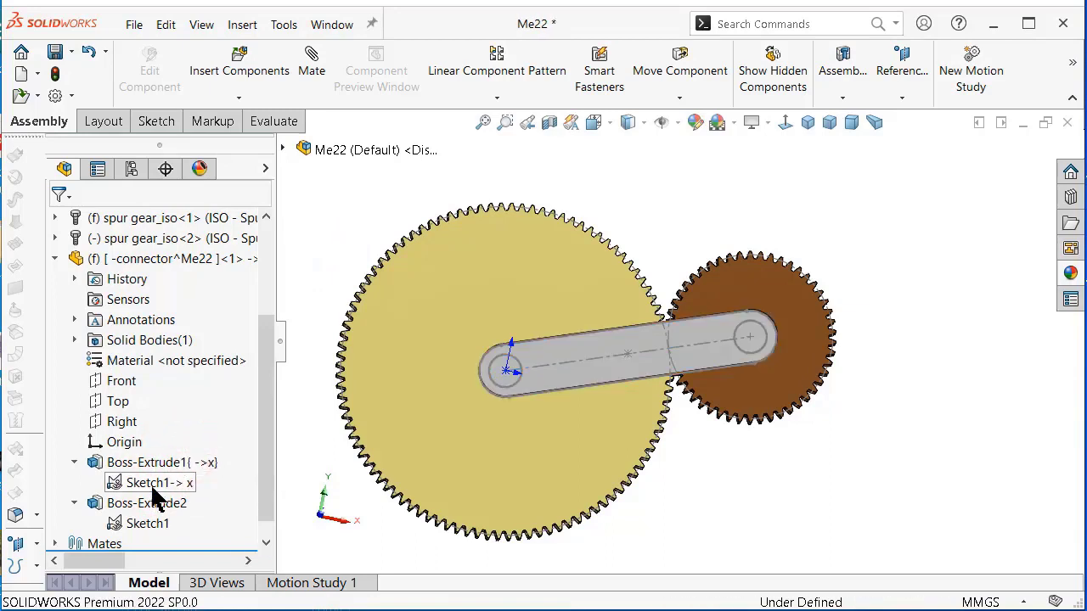
left_click(162, 485)
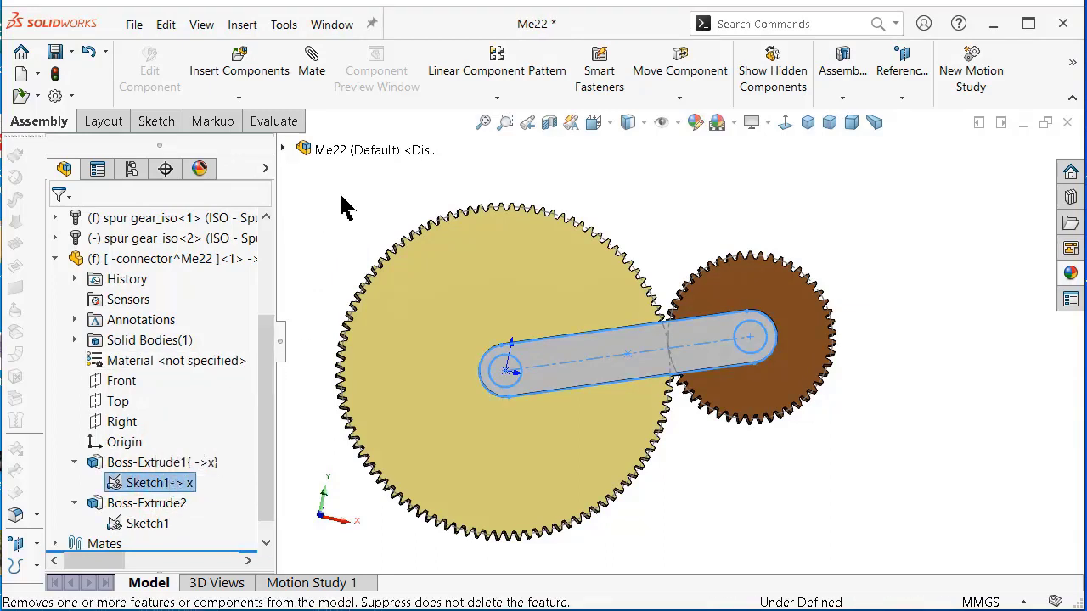
left_click(158, 484)
left_click(181, 428)
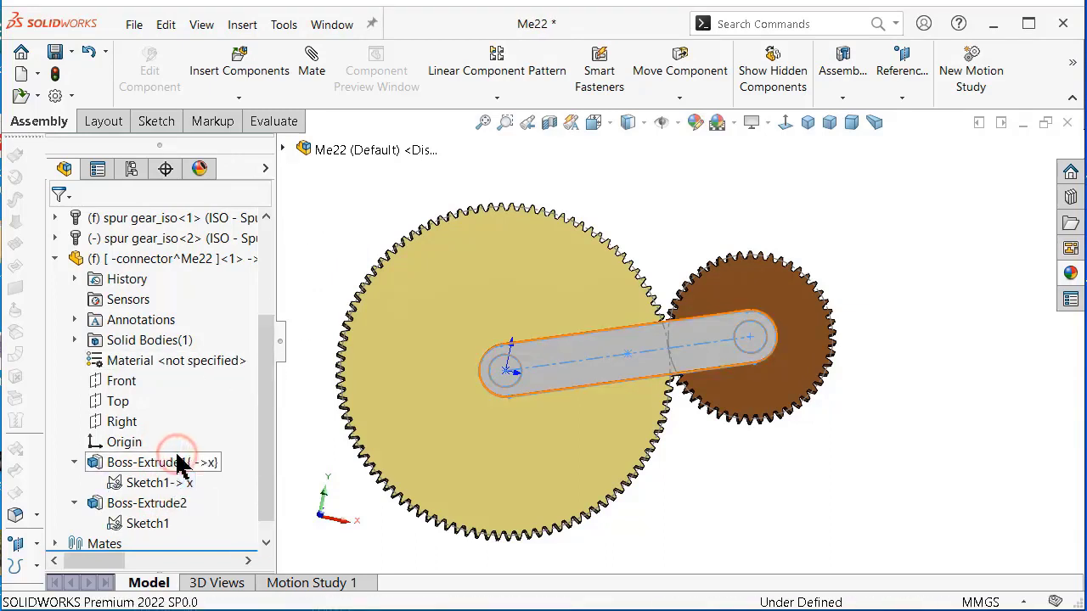
scroll(703, 272, "up", 2)
middle_click_drag(837, 306, 760, 311)
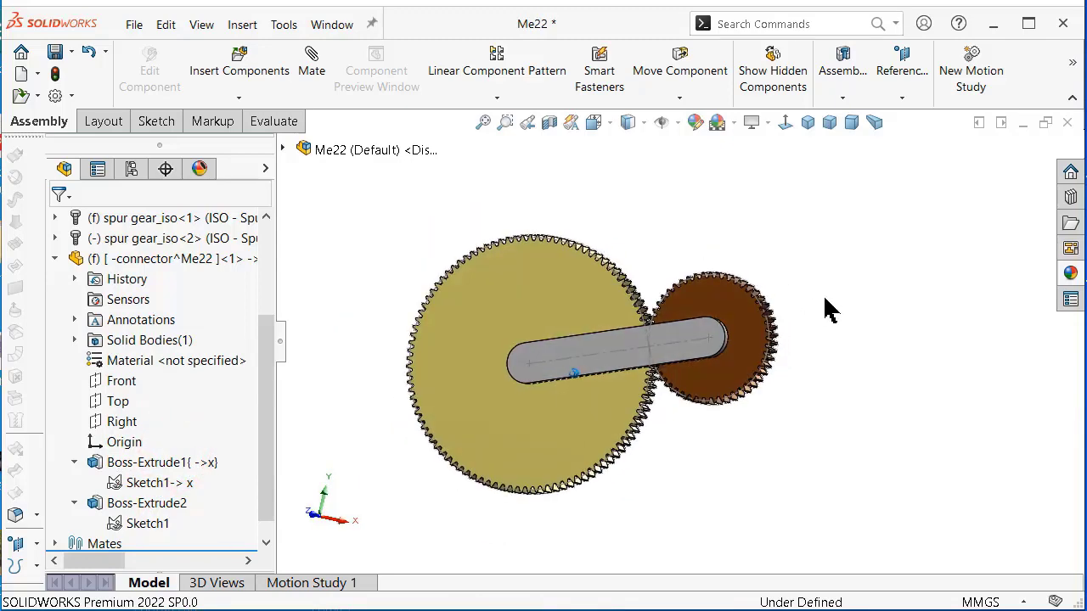
middle_click_drag(830, 310, 647, 442)
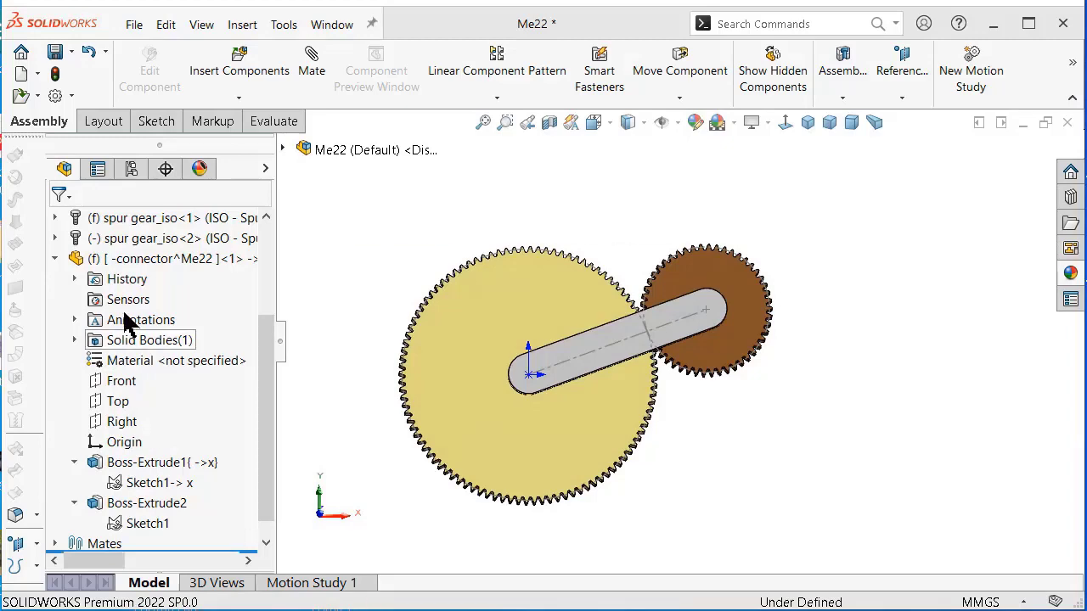
Give the connector component a dark grey appearance, after trying red, dark red and black.
left_click(136, 258)
left_click(695, 123)
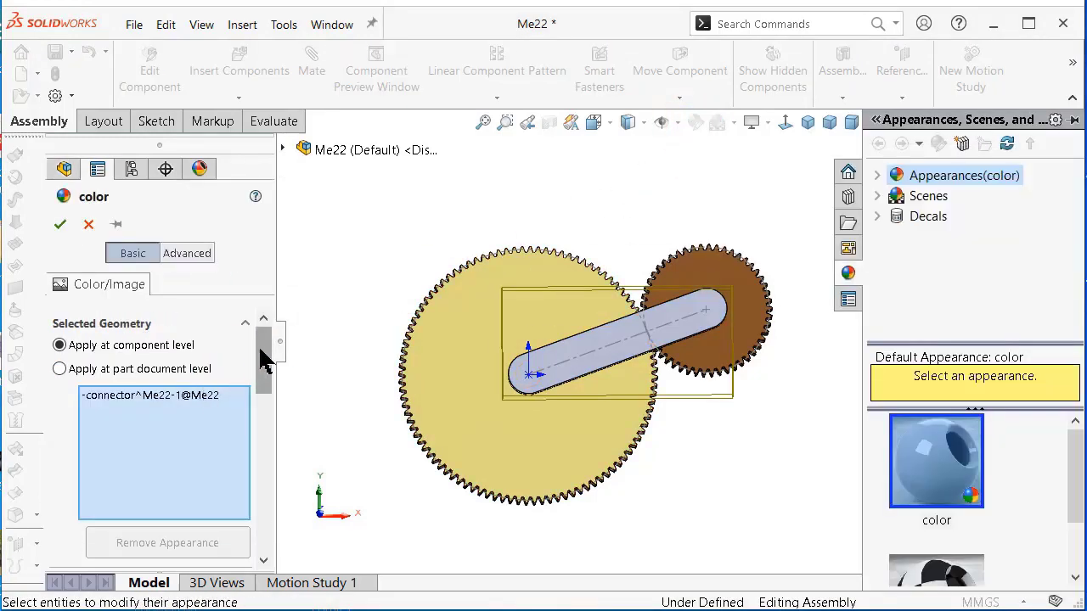
left_click_drag(263, 361, 270, 431)
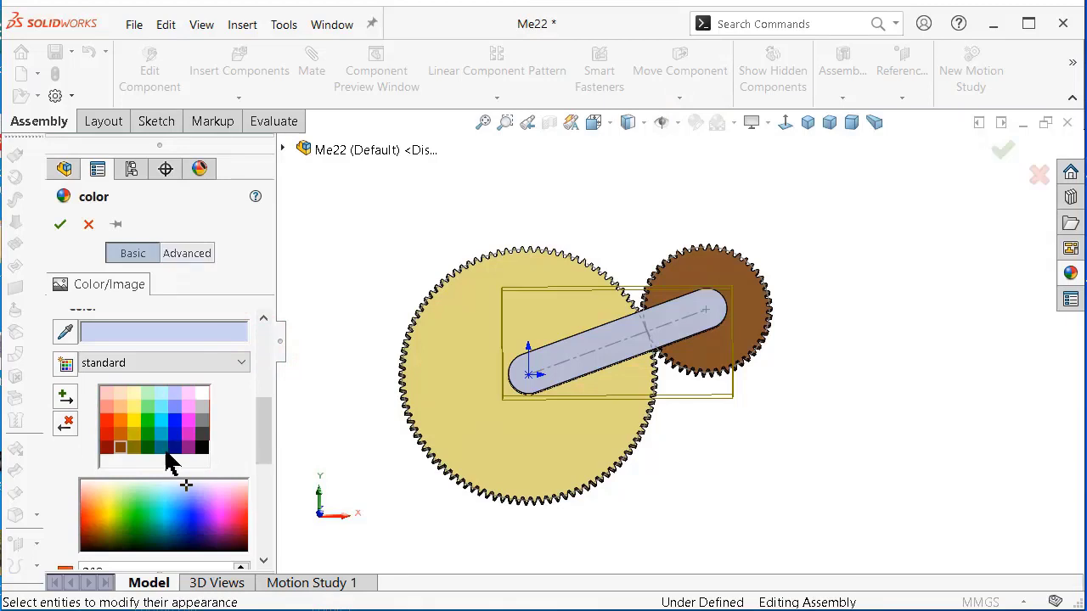
left_click(107, 435)
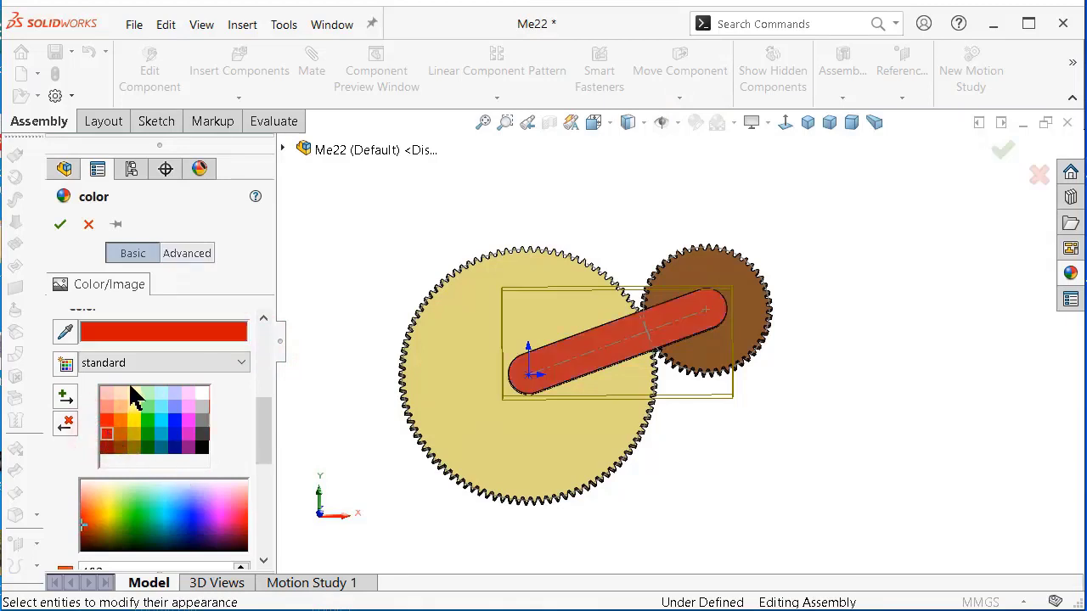
left_click(107, 448)
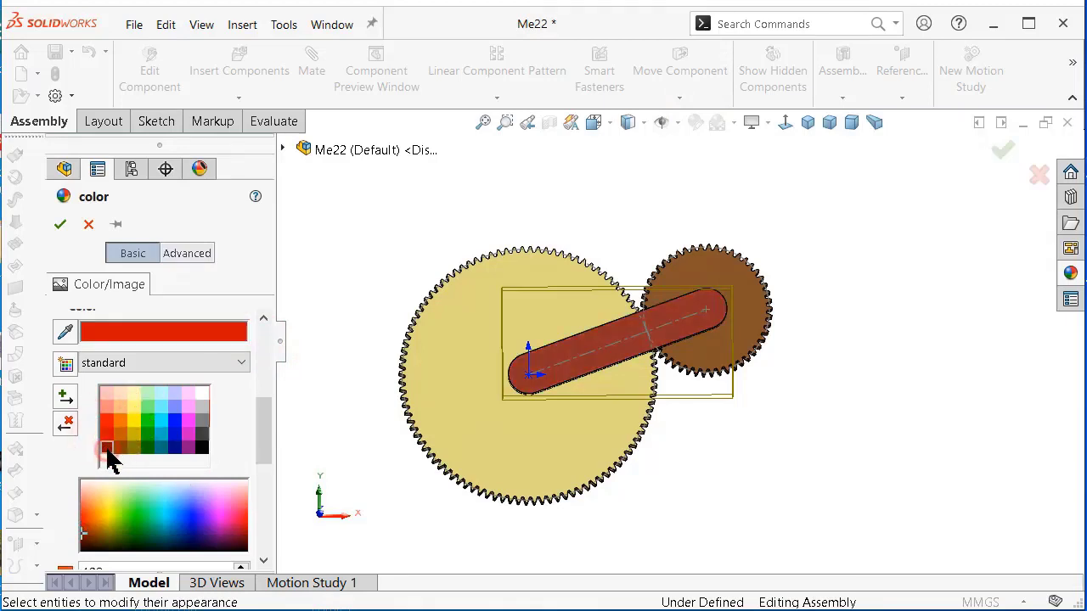
left_click(204, 448)
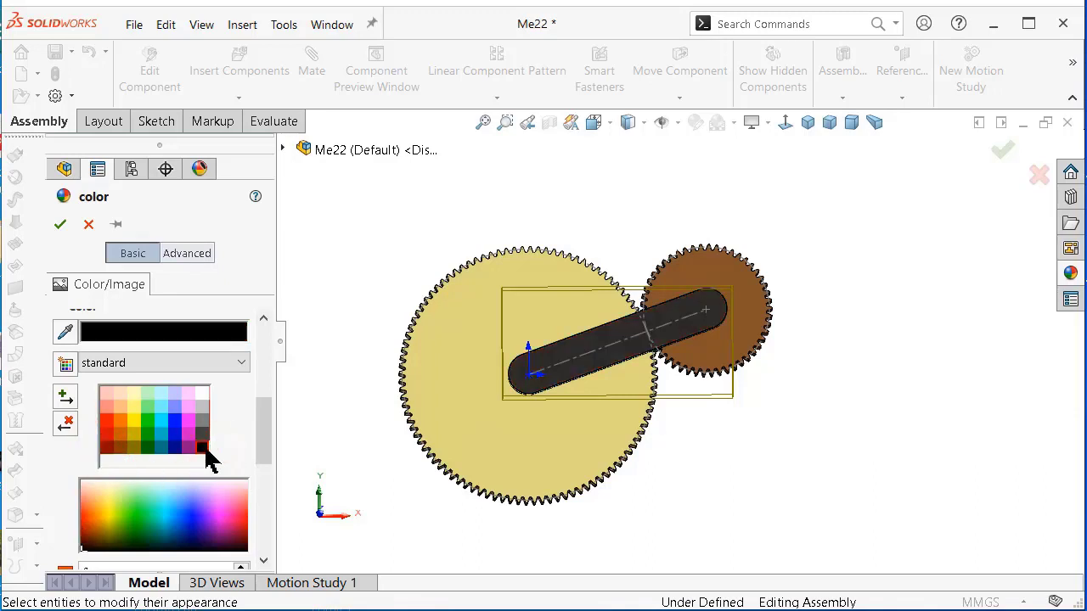
left_click(203, 435)
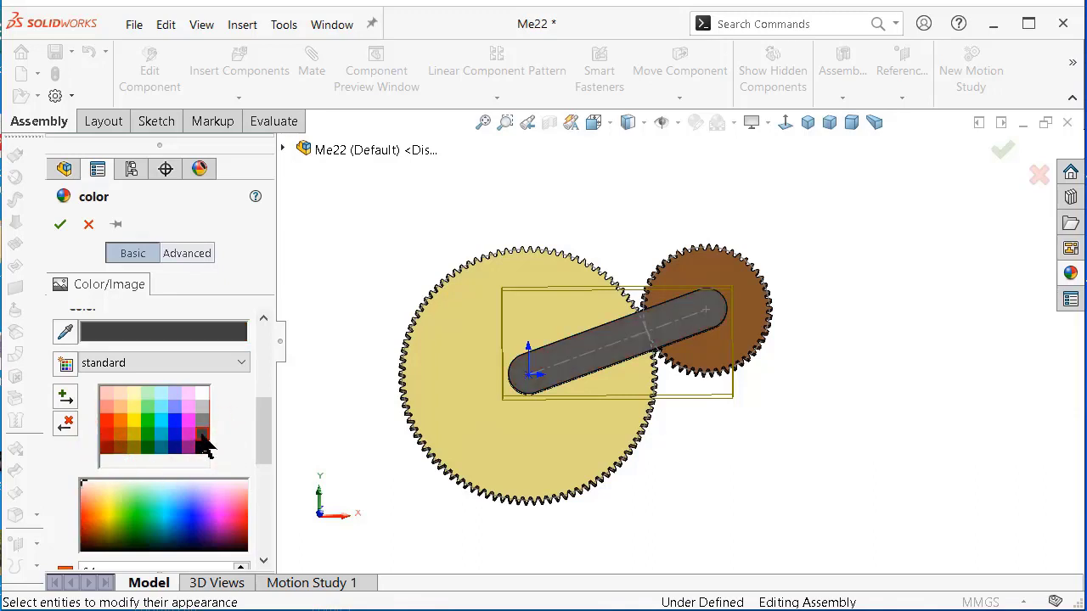
left_click(59, 226)
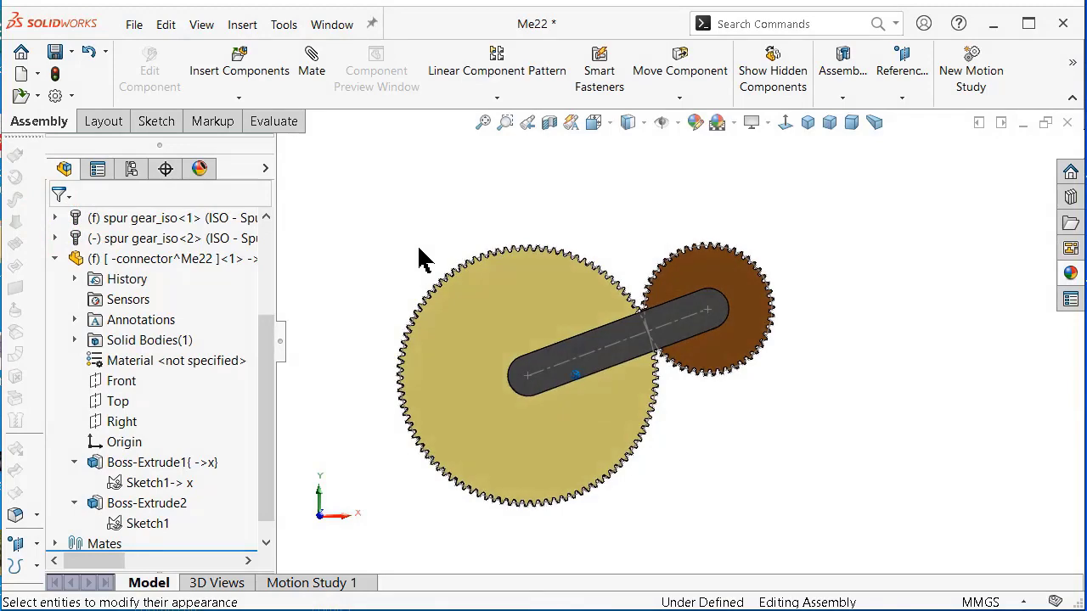
Save the assembly and drag the small gear away from the connector arm.
key("ctrl+s")
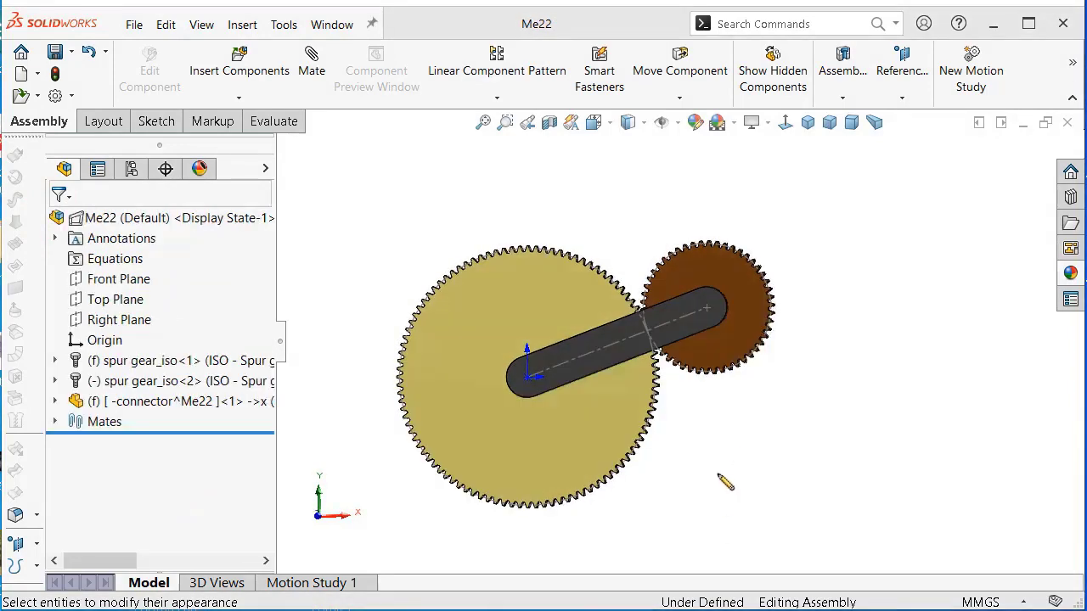
scroll(732, 428, "down", 2)
scroll(732, 428, "up", 2)
left_click(720, 316)
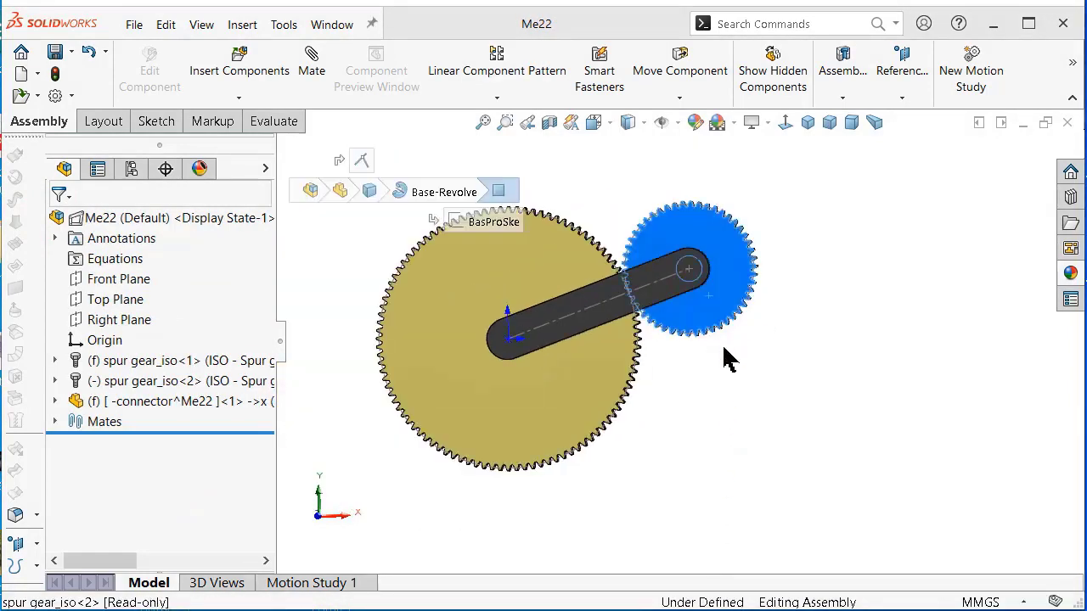
mouse_move(723, 359)
left_mouse_down()
mouse_move(799, 428)
mouse_move(849, 436)
left_mouse_up()
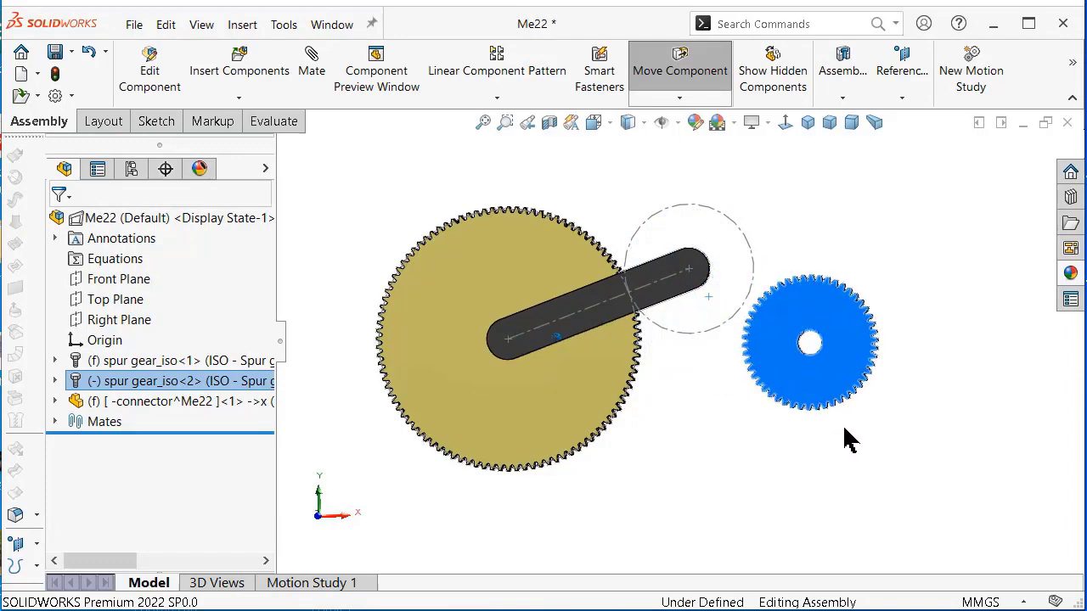
key("Escape")
left_click(859, 214)
Mate the small gear's bore concentric with the connector arm's pin.
mouse_move(859, 222)
middle_mouse_down()
mouse_move(539, 456)
mouse_move(567, 382)
middle_mouse_up()
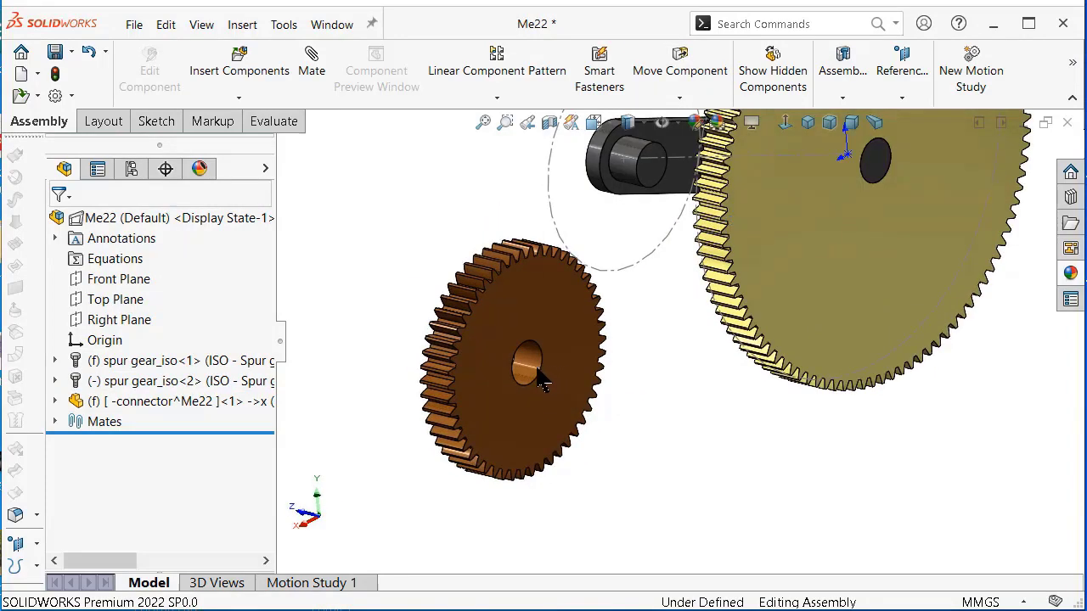
left_click(536, 380)
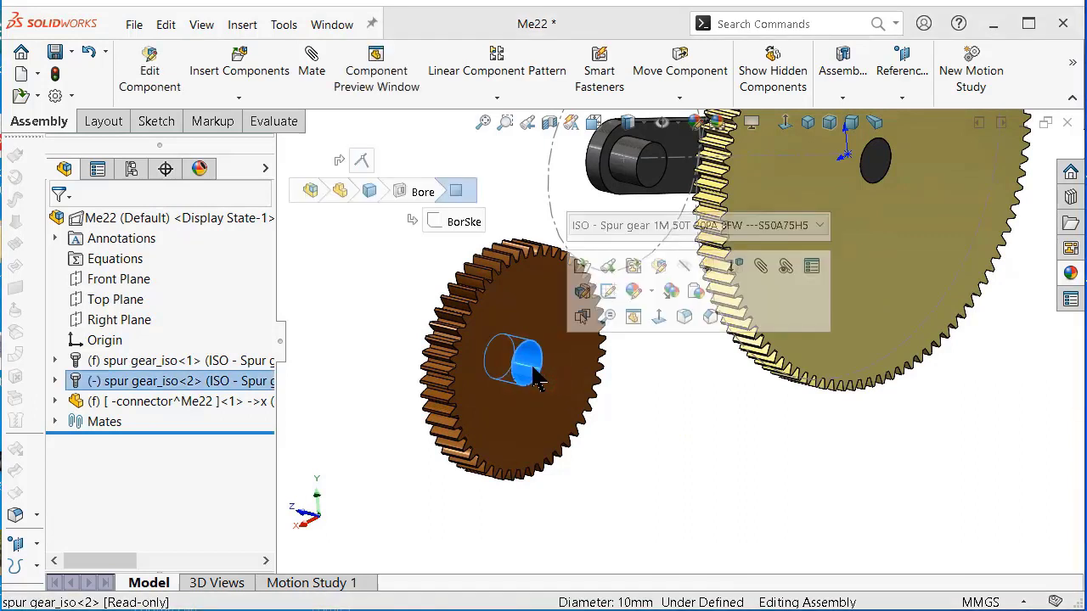
left_click(636, 187, "ctrl")
left_click(759, 161)
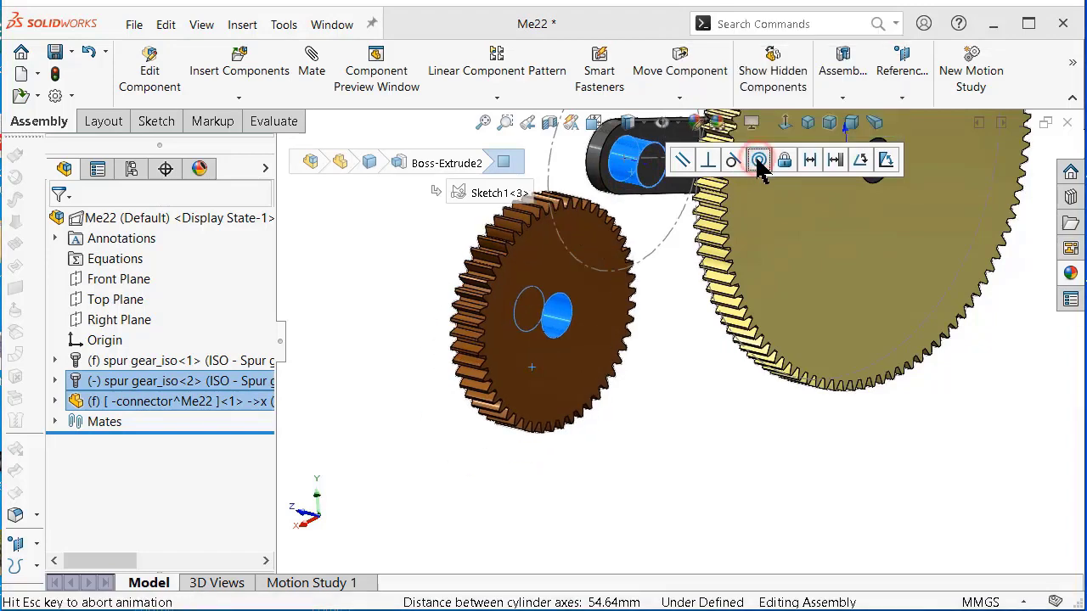
scroll(738, 212, "up", 2)
scroll(671, 255, "up", 2)
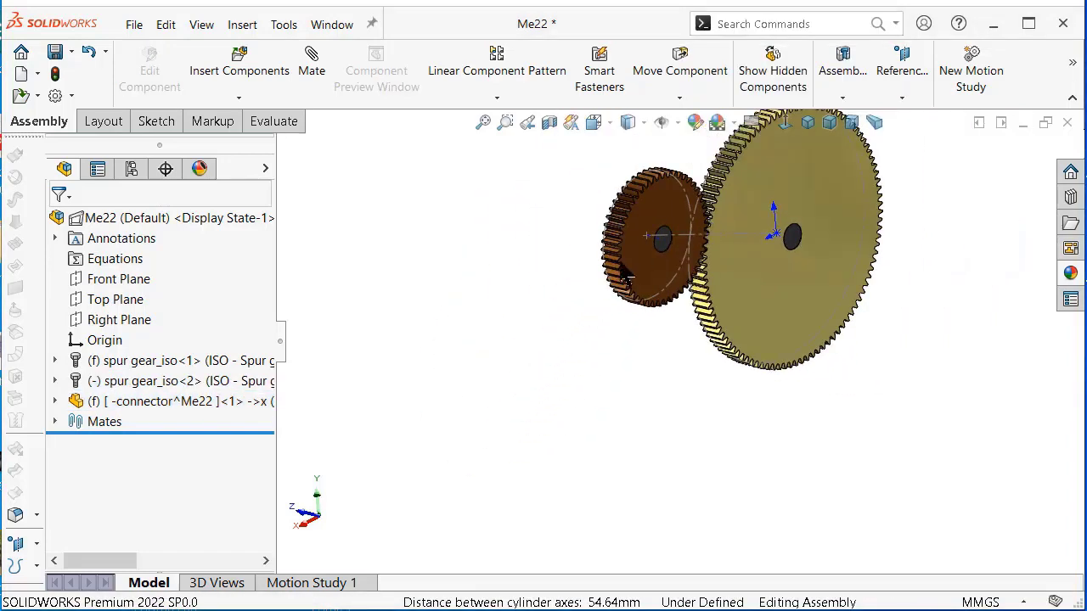
Mate the connector arm's face coincident with the small gear's face.
mouse_move(627, 284)
middle_mouse_down()
mouse_move(684, 342)
mouse_move(638, 274)
mouse_move(686, 255)
mouse_move(739, 311)
middle_mouse_up()
scroll(721, 311, "down", 3)
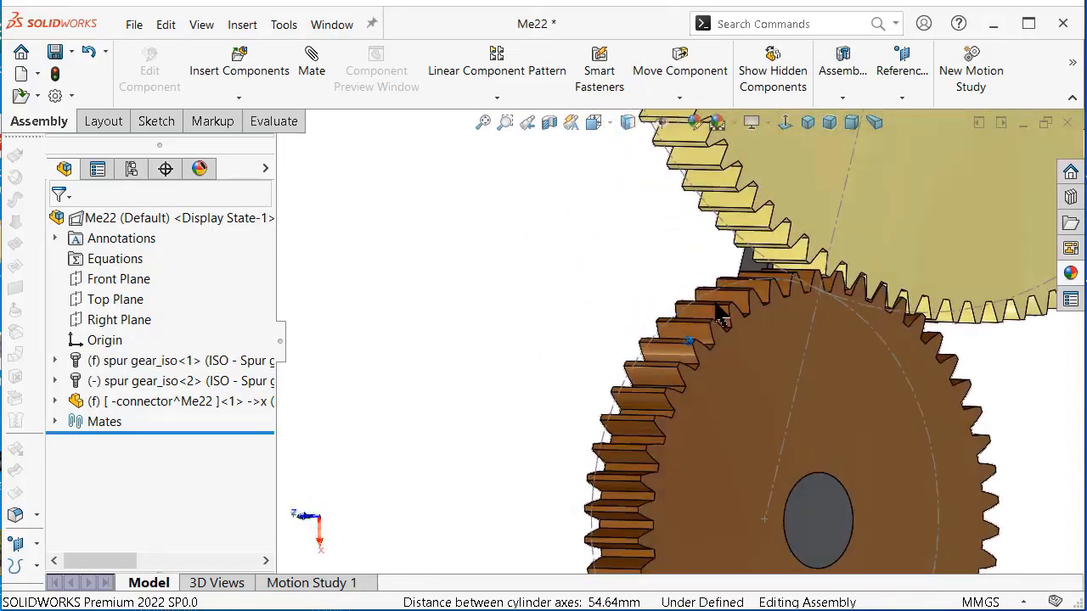
scroll(862, 259, "down", 3)
scroll(862, 259, "down", 2)
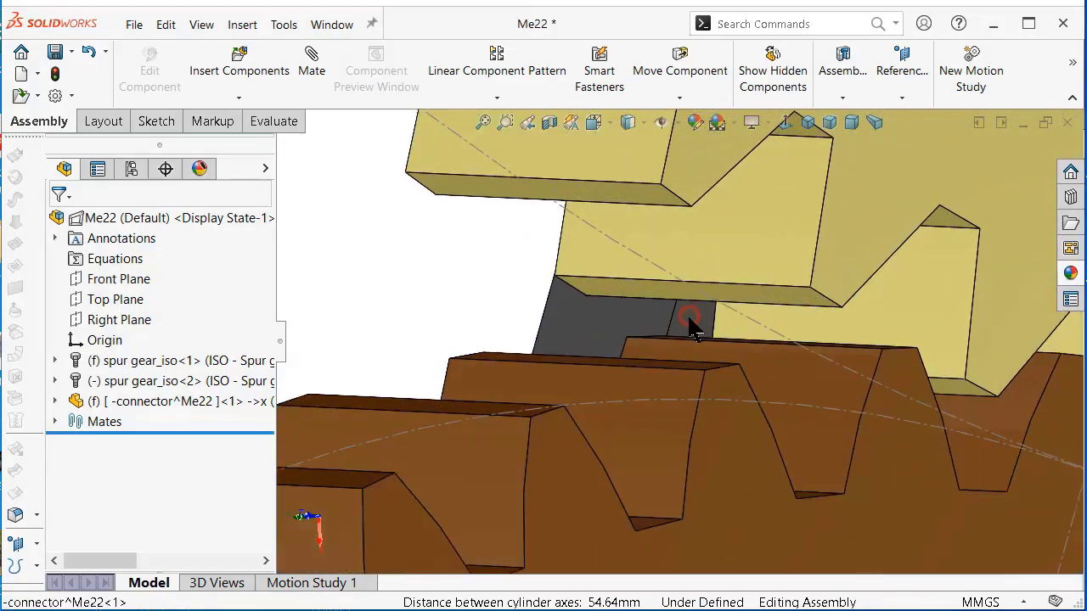
left_click(690, 327)
scroll(690, 327, "up", 5)
middle_click_drag(680, 335, 779, 176)
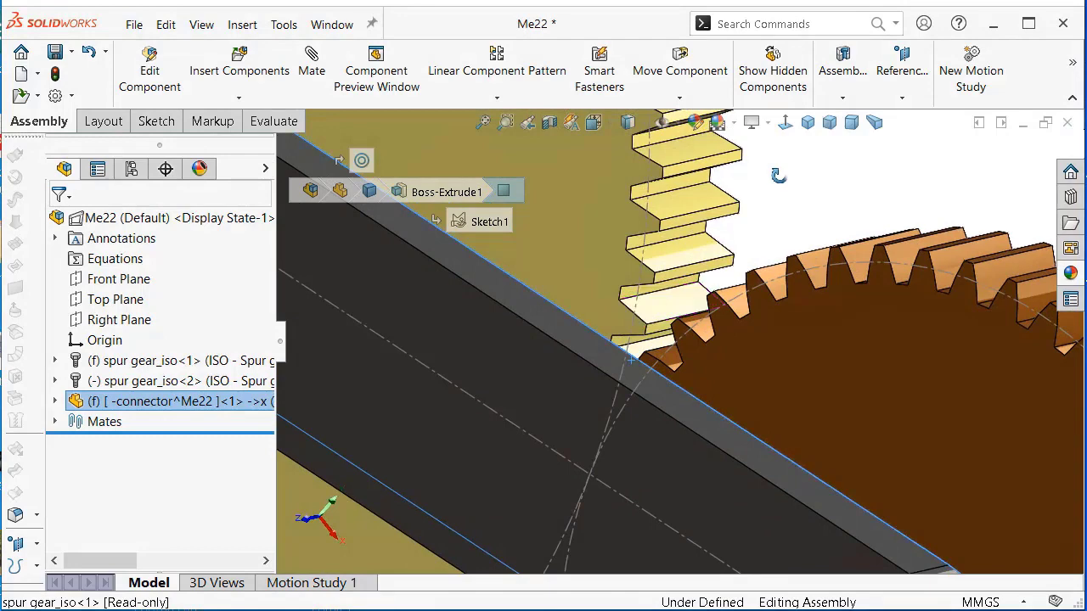
left_click(815, 342, "ctrl")
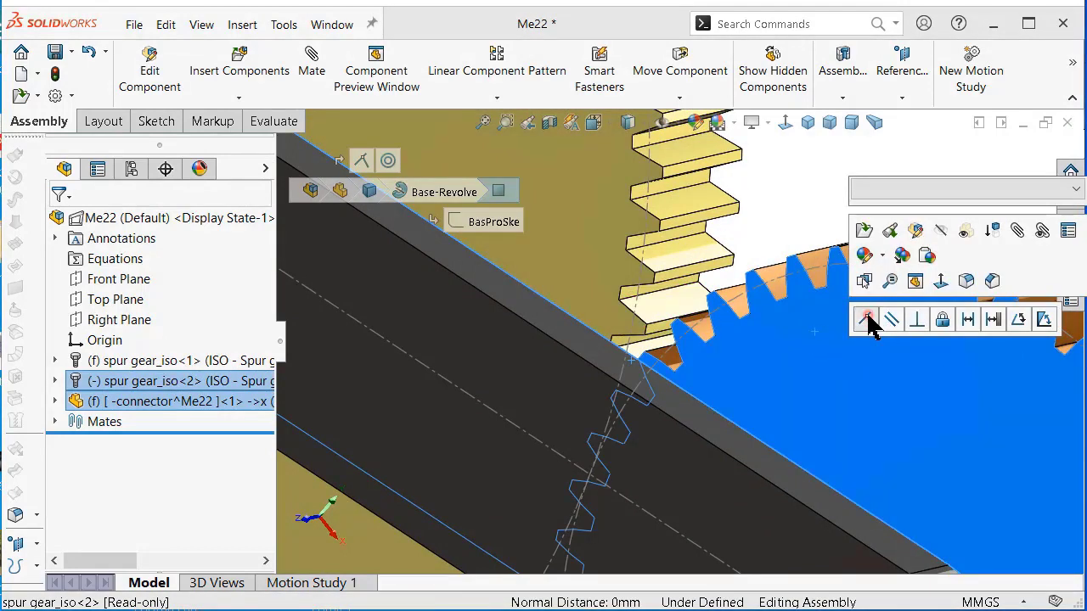
left_click(868, 321)
scroll(784, 328, "up", 2)
scroll(772, 298, "up", 3)
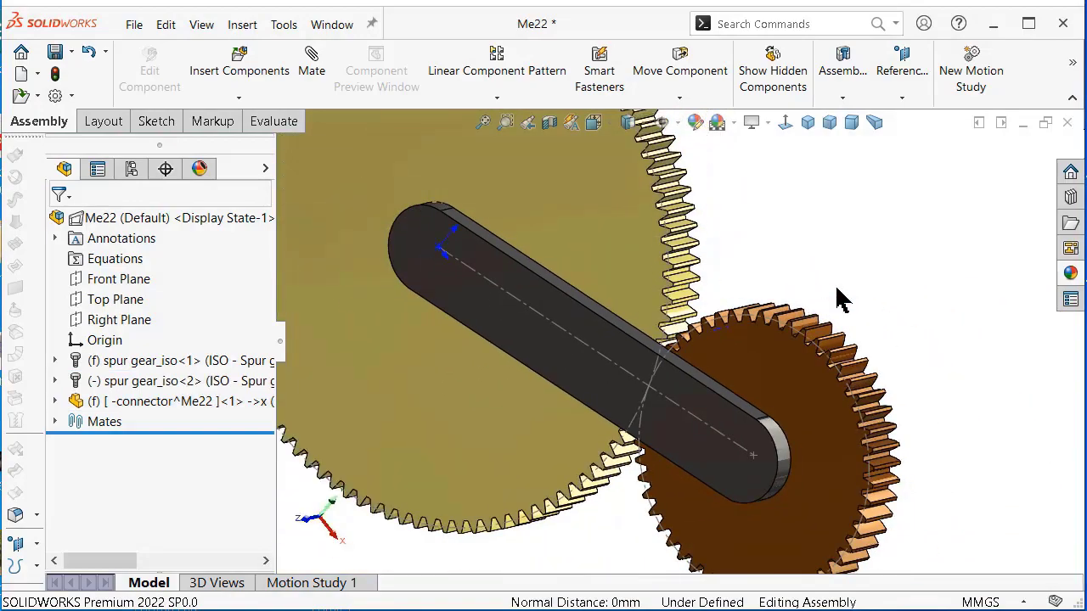
Reorient to the front and back views, tilting to show the meshing tooth faces.
middle_click_drag(824, 235, 743, 408)
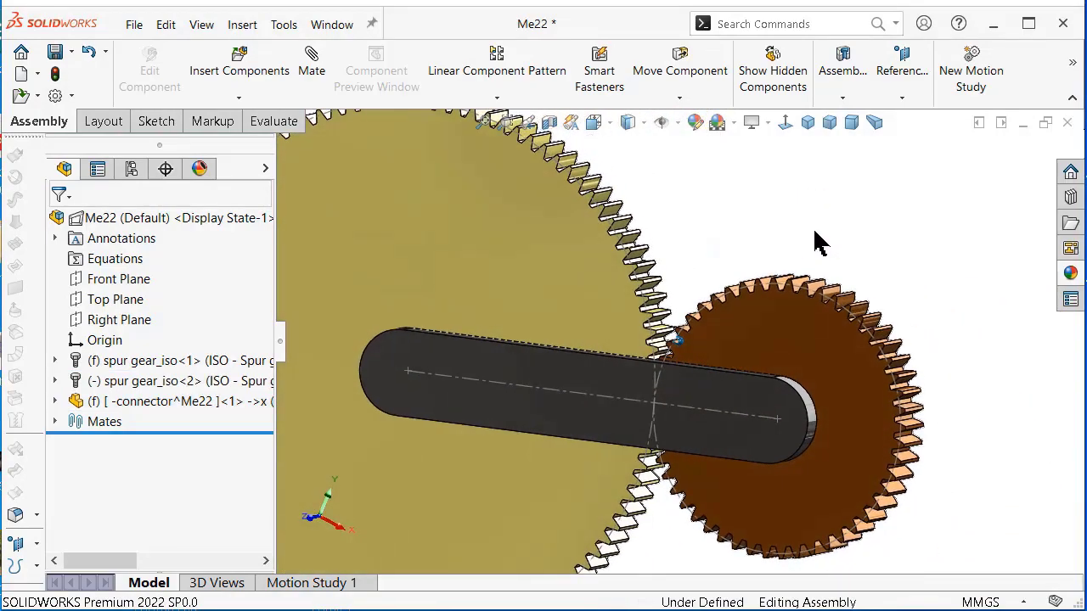
key("Left")
key("Left")
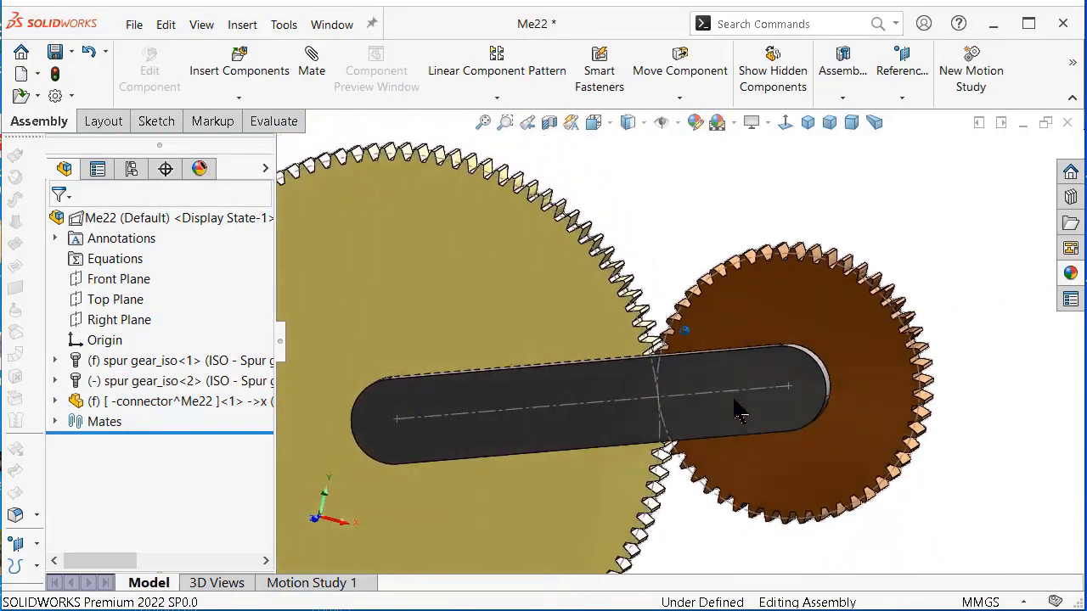
key("ctrl+1")
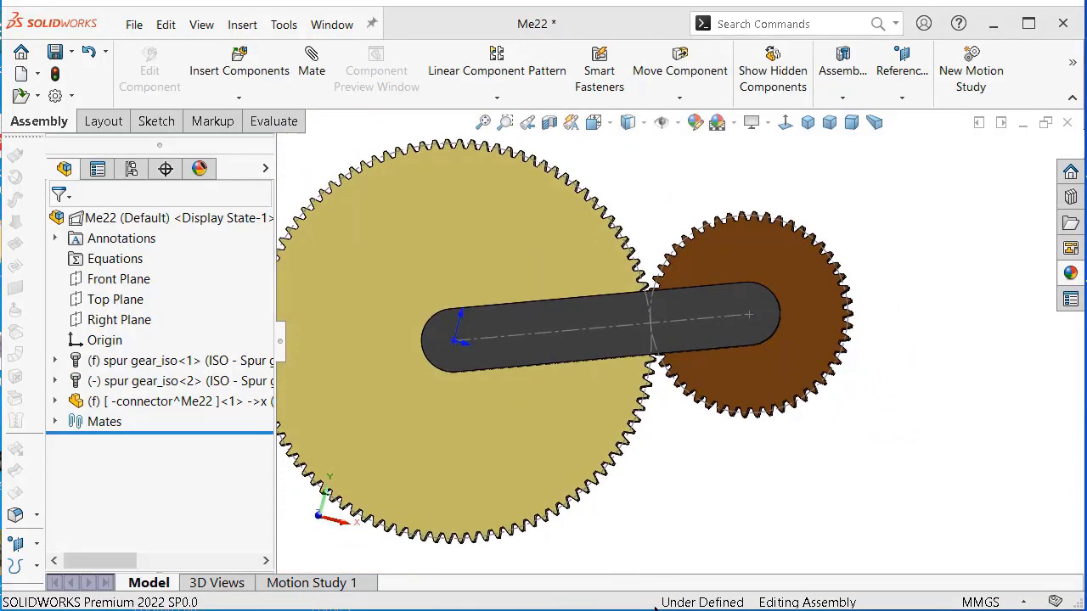
key("ctrl+2")
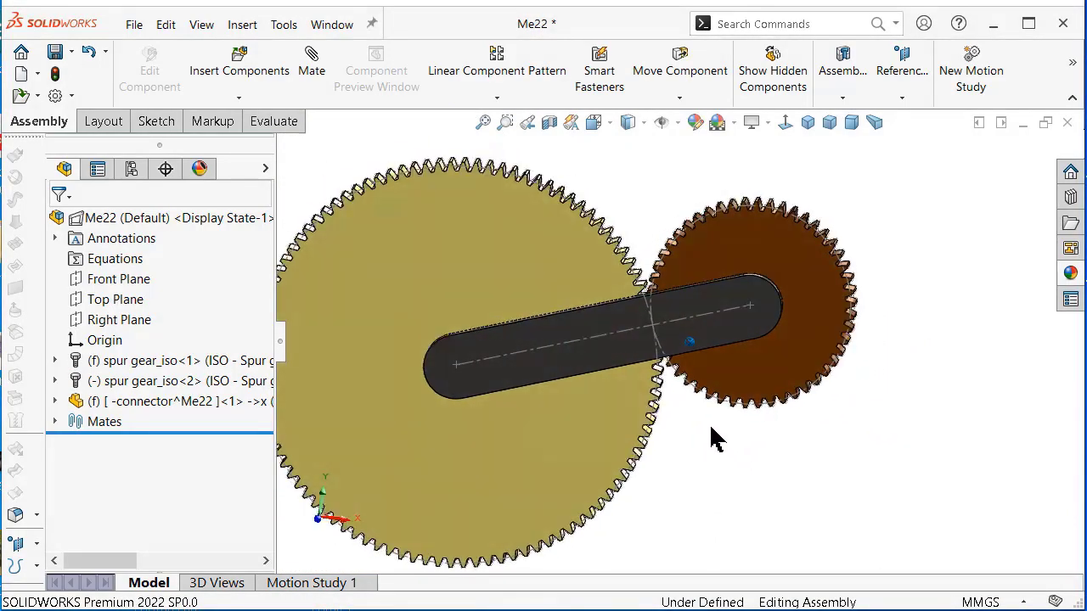
scroll(723, 351, "down", 5)
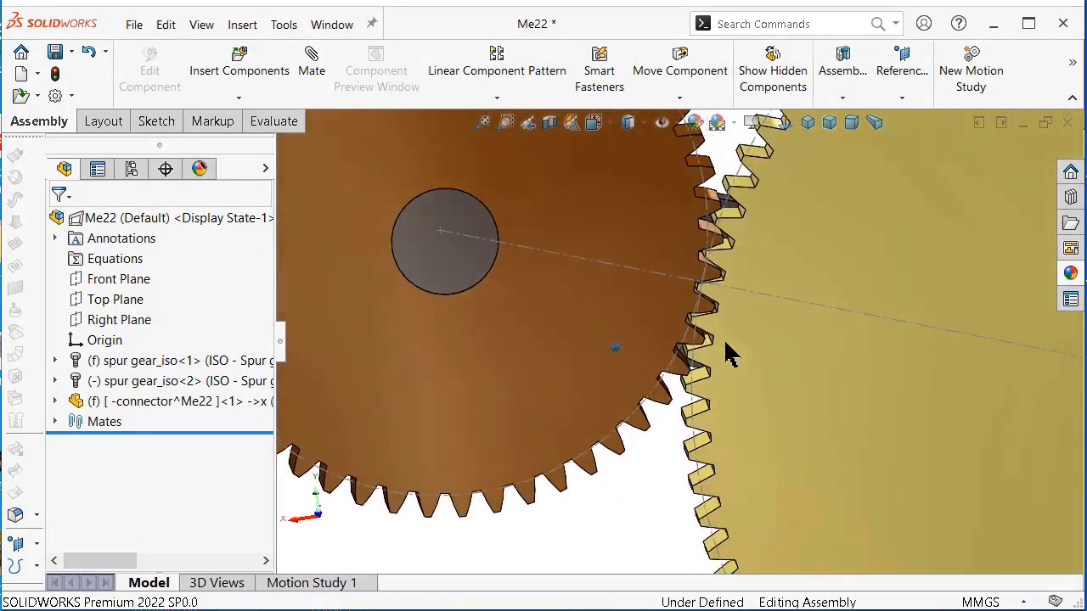
key("Up")
key("Up")
key("Up")
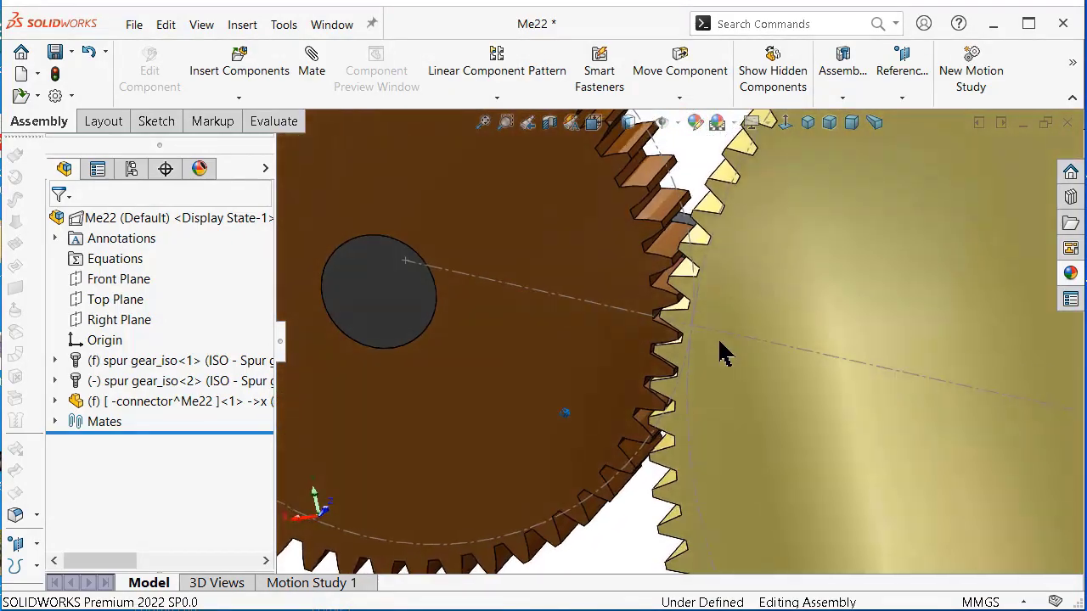
Start a new mate and choose the Gear mechanical mate type.
left_click(311, 63)
left_click(206, 283)
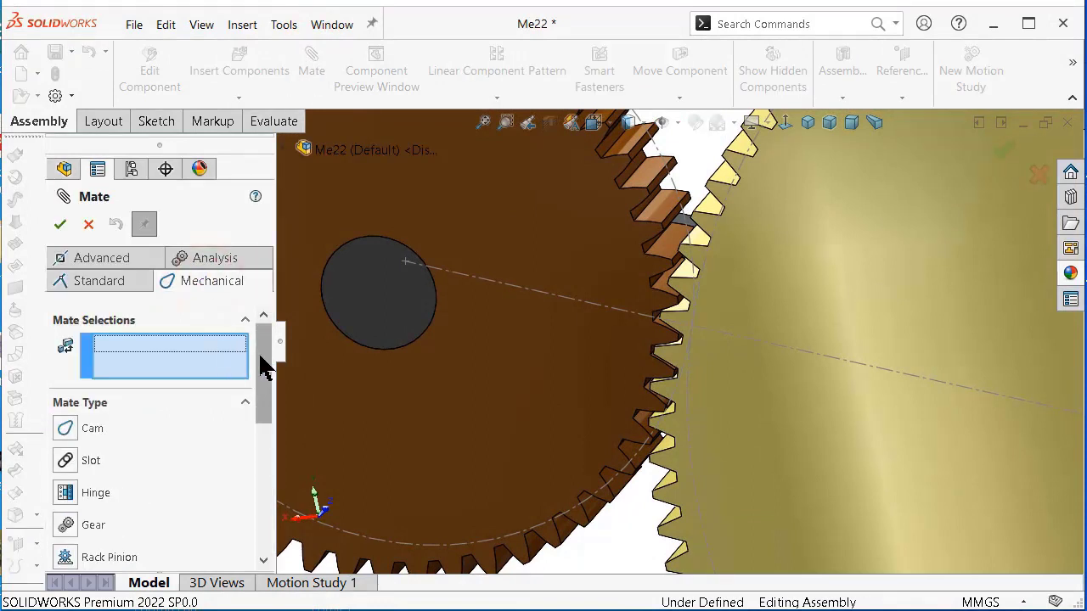
left_click_drag(263, 365, 271, 426)
left_click(65, 392)
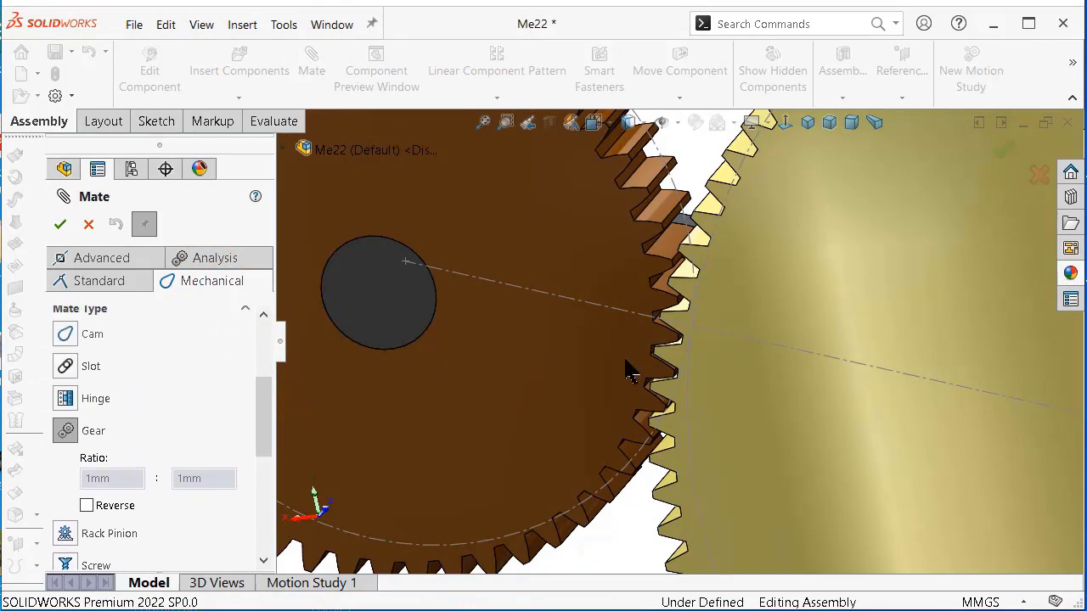
Select a tooth edge on the small gear and set its Teeth/Diameter value to 50.
scroll(628, 371, "up", 5)
middle_click_drag(629, 371, 662, 293)
scroll(663, 293, "down", 8)
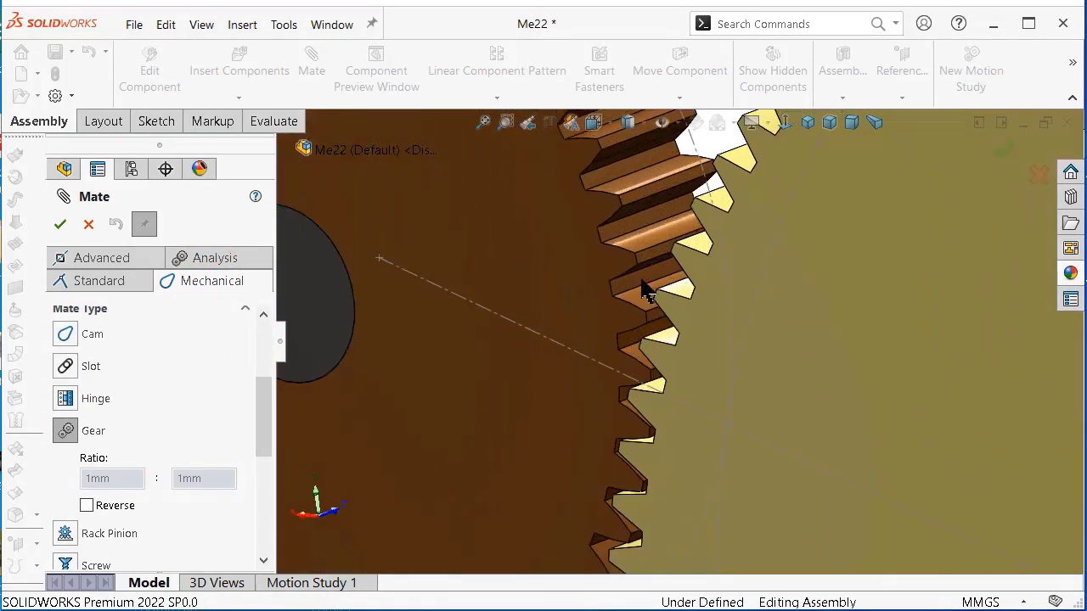
left_click(643, 287)
left_click(962, 293)
type("50")
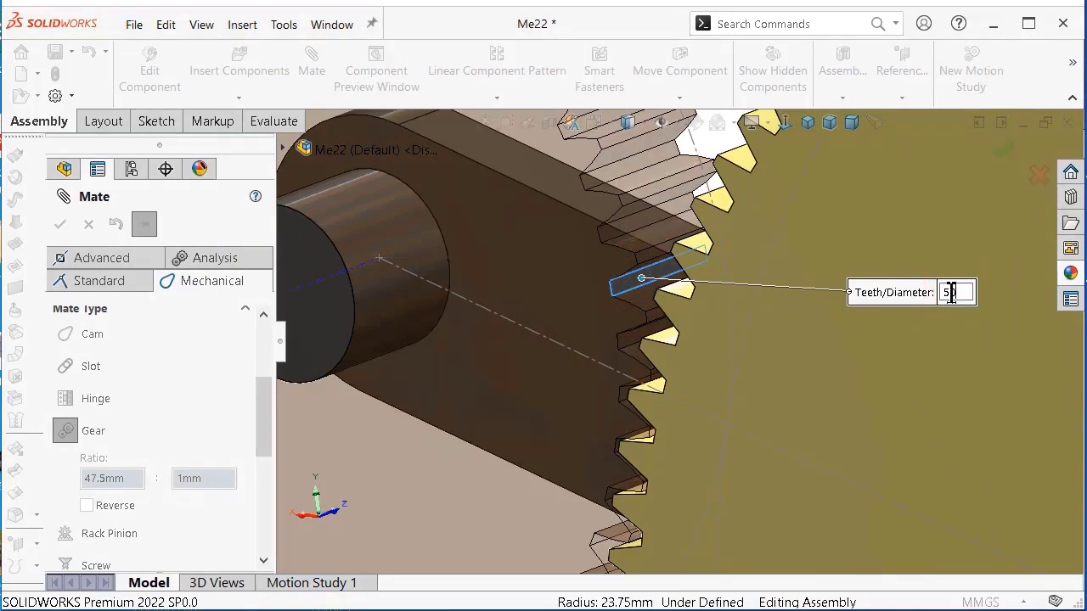
key("Return")
scroll(944, 238, "up", 3)
scroll(936, 238, "up", 2)
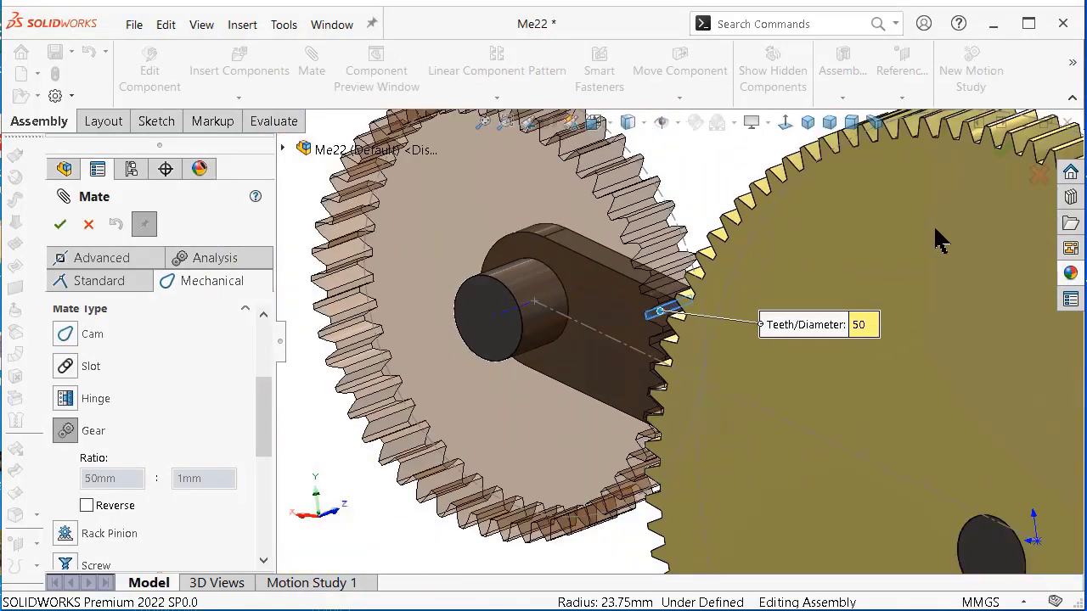
scroll(922, 238, "down", 3)
scroll(907, 242, "down", 2)
scroll(884, 238, "down", 2)
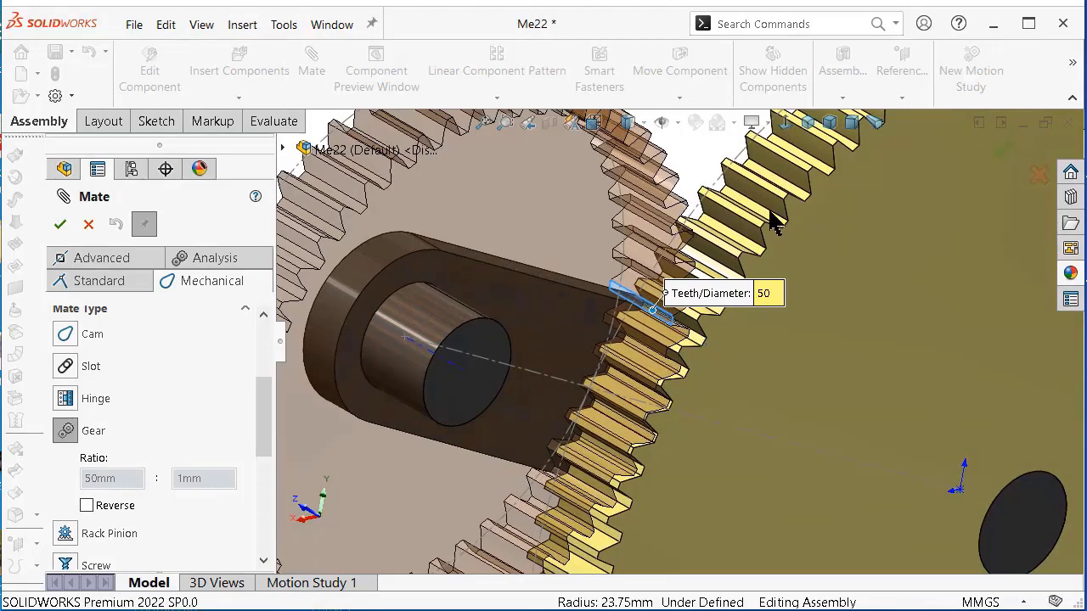
scroll(772, 221, "down", 3)
Replace the stray axis with a large-gear tooth face and set its value to 100.
left_click(741, 261)
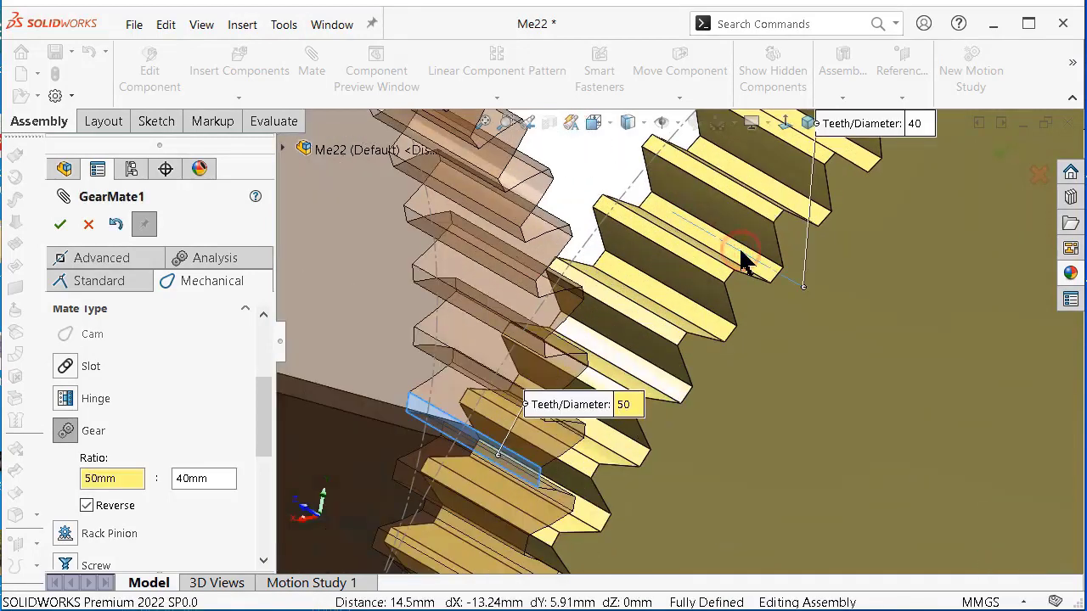
scroll(764, 273, "up", 2)
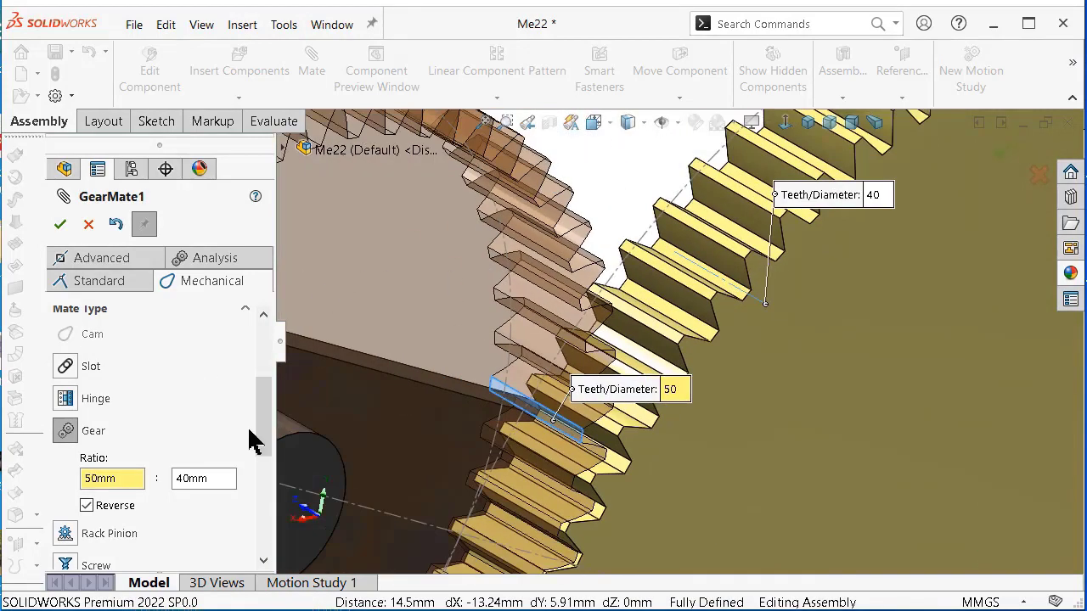
left_click_drag(259, 416, 259, 352)
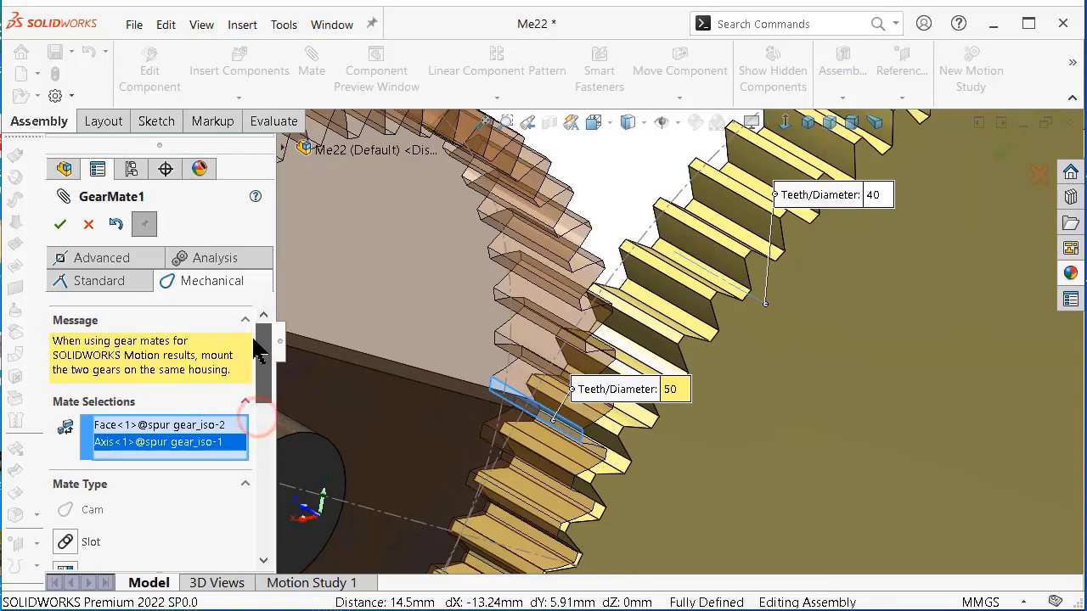
right_click(197, 457)
left_click(222, 478)
scroll(684, 337, "down", 3)
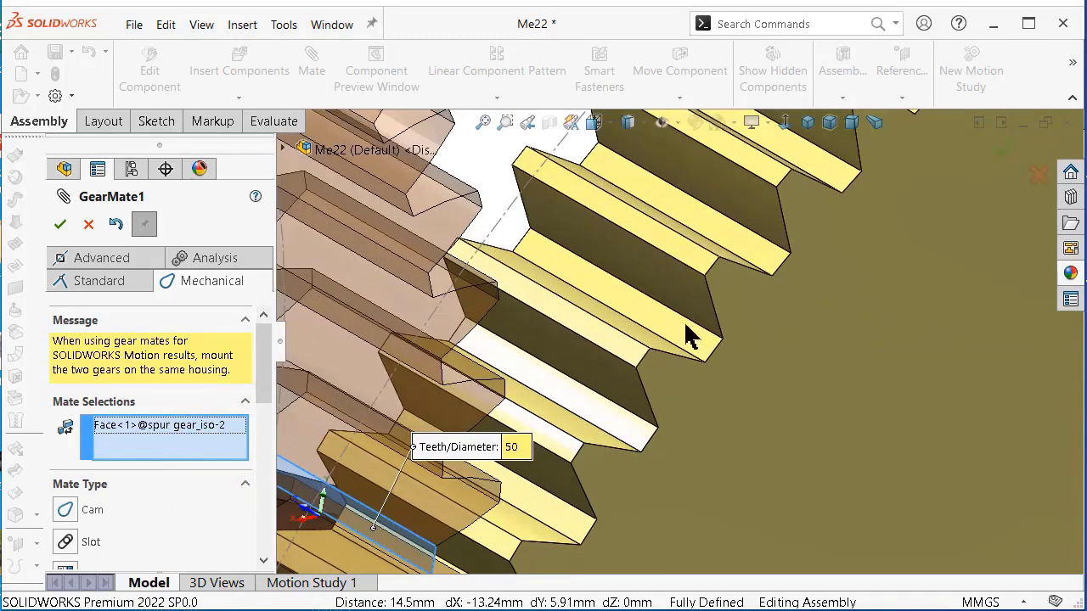
left_click(679, 331)
left_click(781, 224)
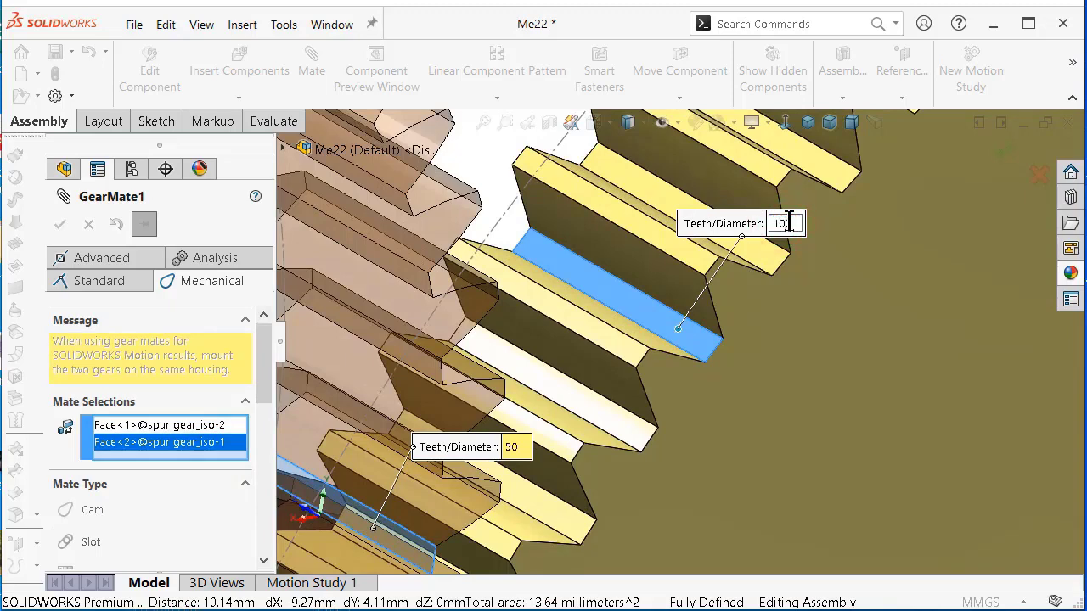
key("Return")
scroll(807, 242, "up", 4)
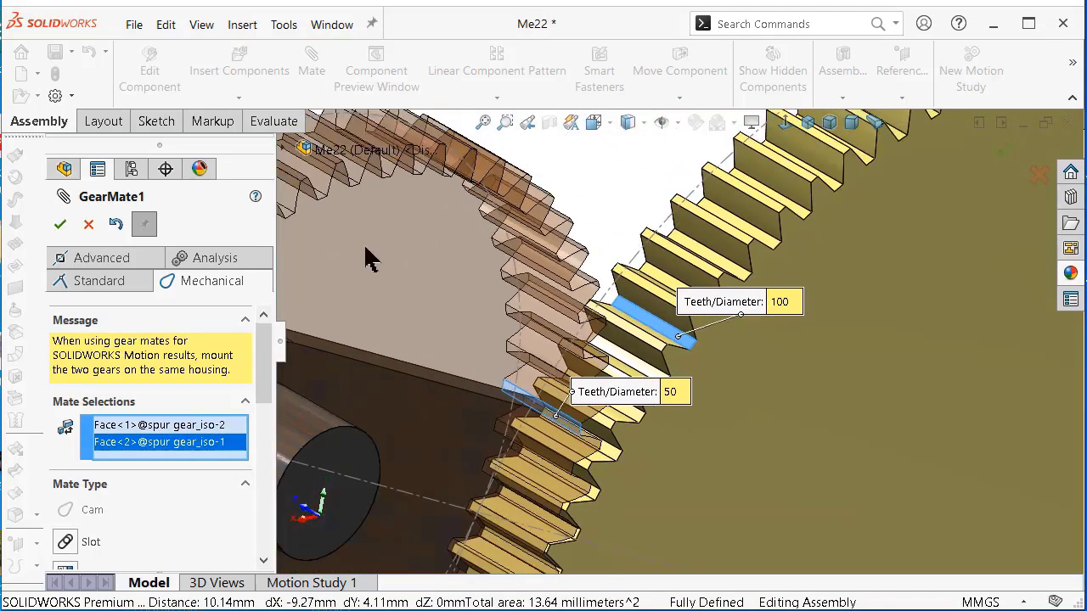
Confirm the 50:100 gear mate and close the Mate PropertyManager.
left_click(59, 225)
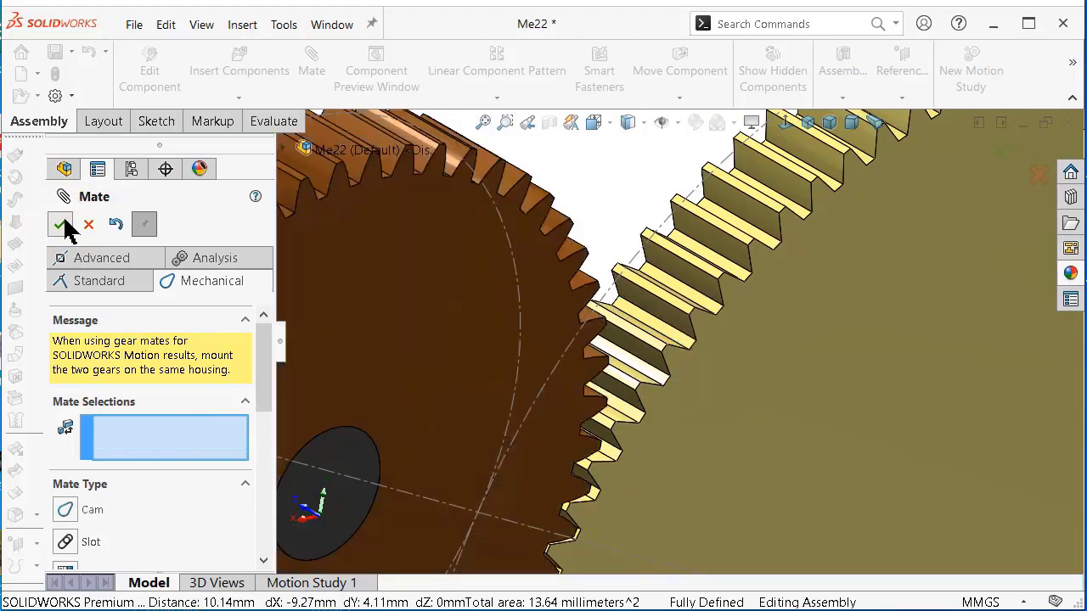
scroll(570, 292, "up", 3)
scroll(570, 291, "up", 3)
key("Left")
key("Left")
key("Left")
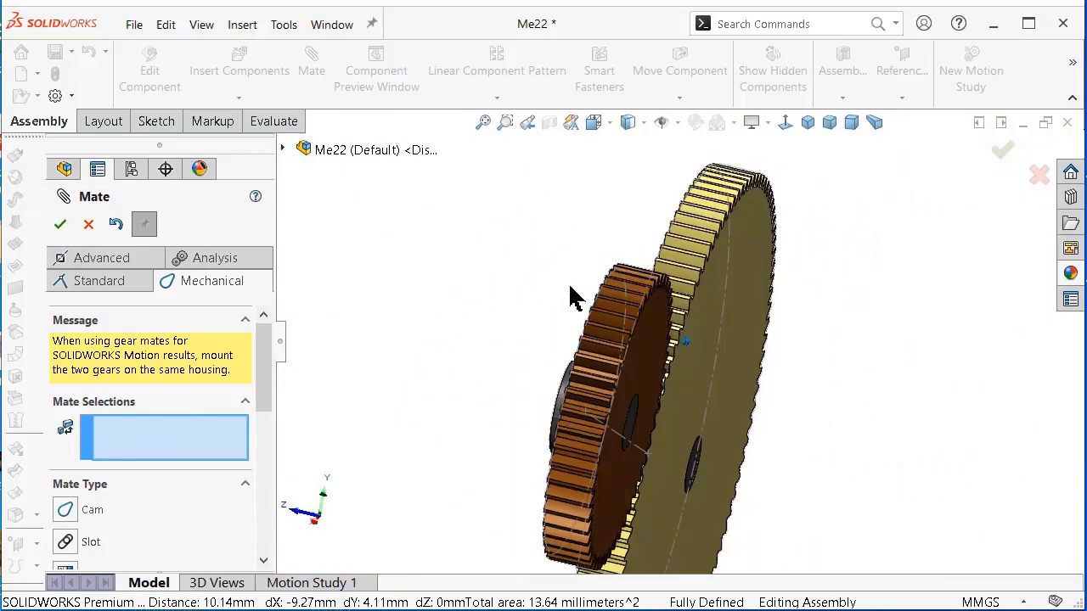
key("Left")
key("Left")
key("Left")
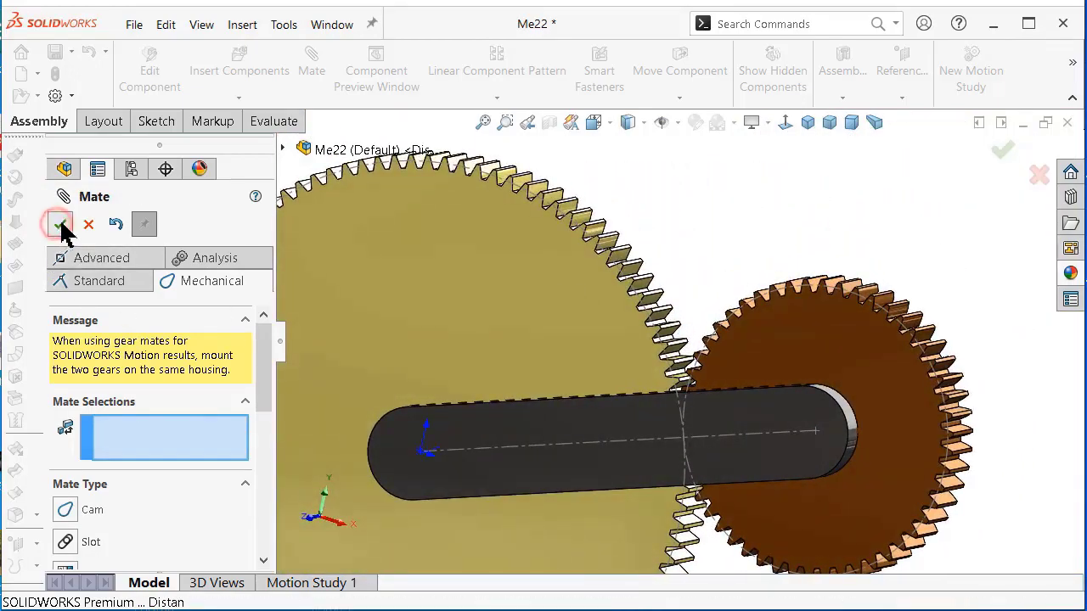
left_click(60, 224)
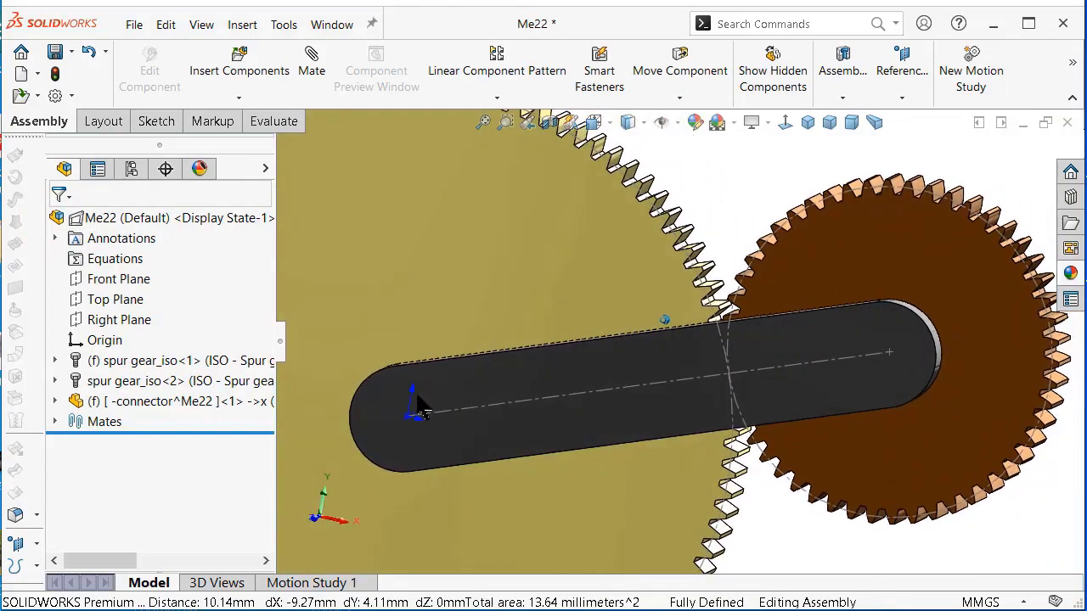
Float the connector arm and drag it around the big gear.
right_click(190, 406)
left_click(211, 413)
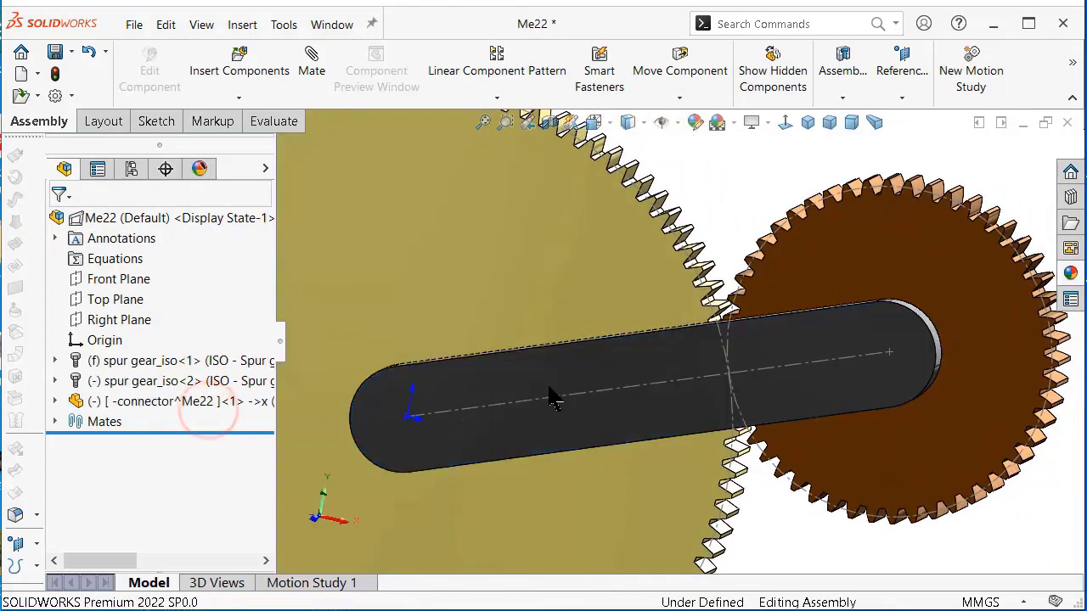
key("f")
mouse_move(600, 383)
left_mouse_down()
mouse_move(654, 361)
mouse_move(648, 353)
mouse_move(660, 429)
mouse_move(671, 415)
left_mouse_up()
middle_click_drag(671, 415, 651, 412)
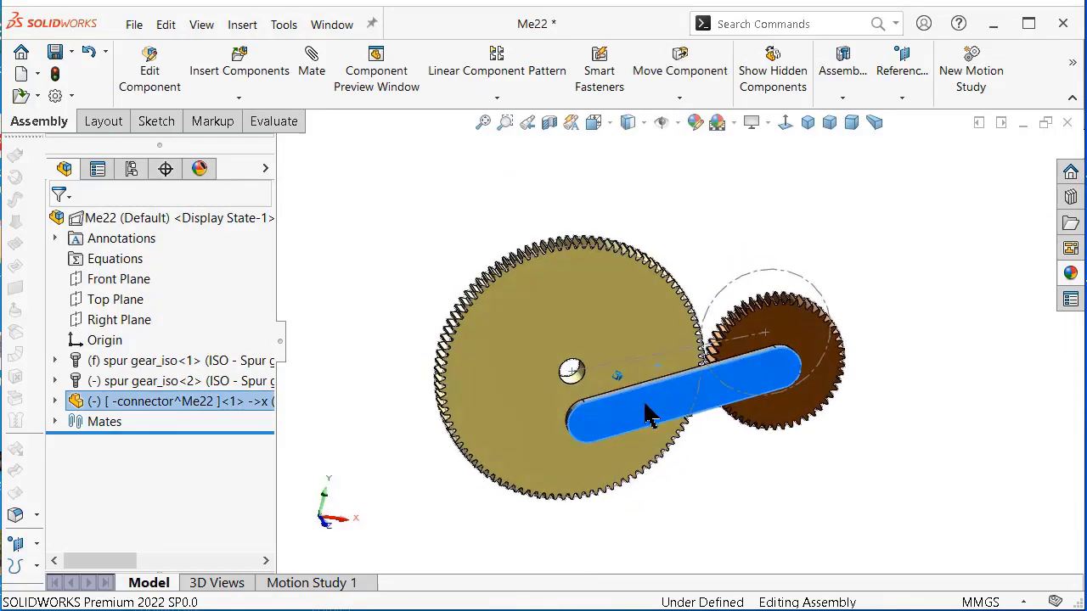
scroll(602, 396, "down", 3)
scroll(597, 395, "down", 2)
key("Tab")
mouse_move(594, 393)
middle_mouse_down()
mouse_move(607, 413)
mouse_move(726, 418)
middle_mouse_up()
scroll(623, 417, "up", 3)
key("shift+Tab")
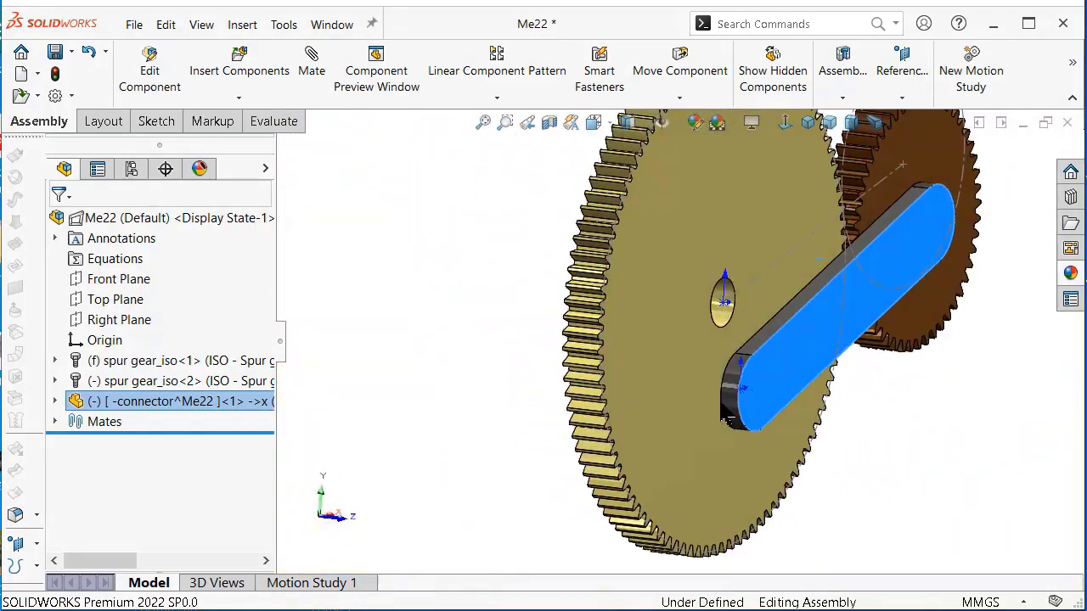
Mate the connector's 10 mm cylindrical end concentric with the big gear's bore.
mouse_move(749, 410)
left_mouse_down()
mouse_move(718, 366)
mouse_move(722, 311)
mouse_move(744, 332)
left_mouse_up()
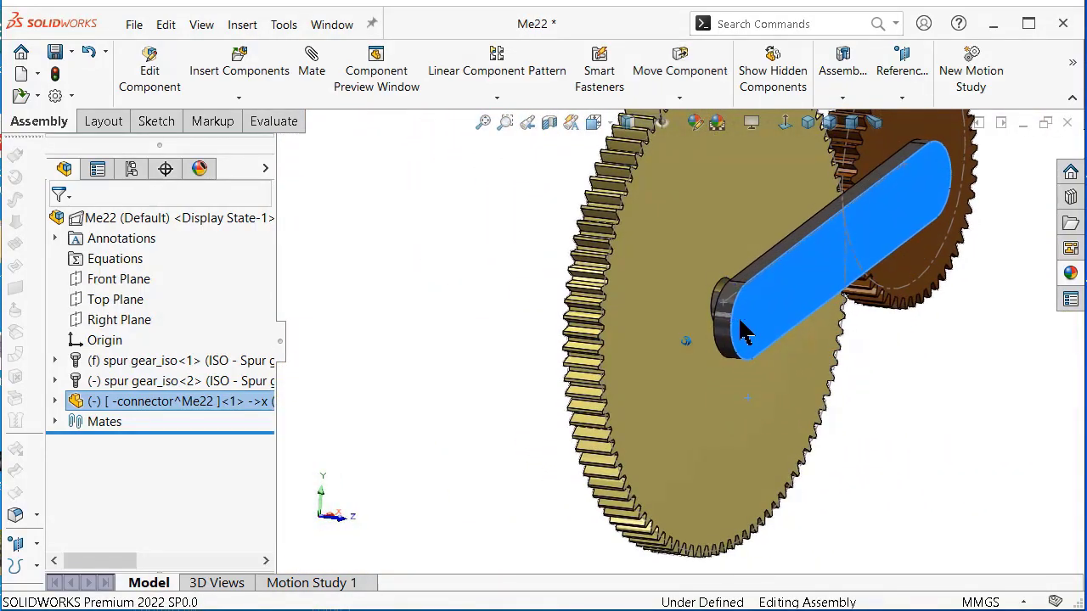
key("Tab")
middle_click_drag(745, 332, 718, 341)
scroll(626, 344, "down", 4)
scroll(624, 259, "down", 1)
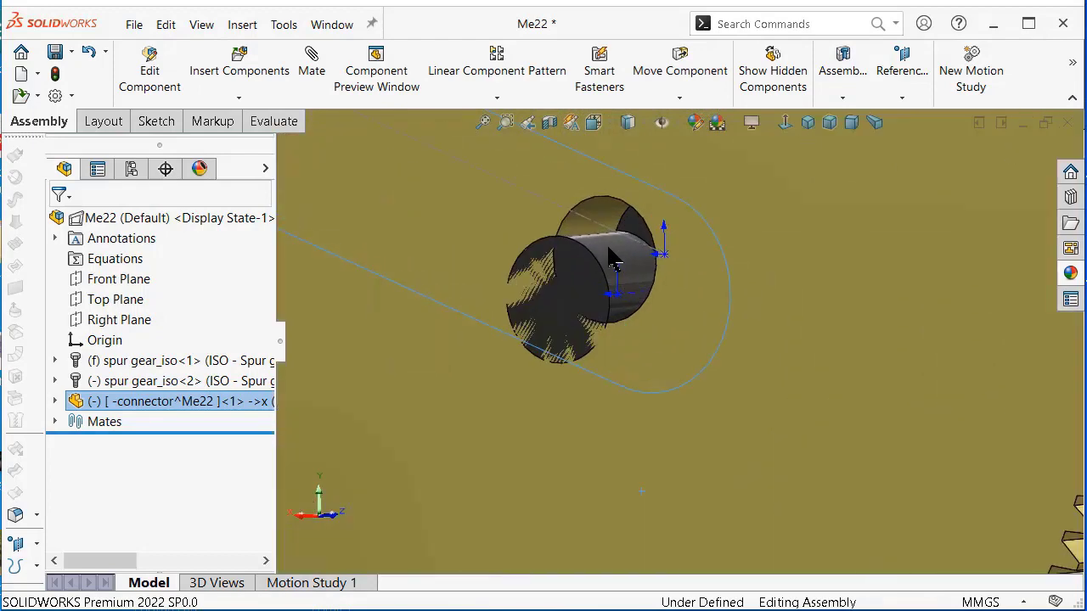
left_click(614, 259)
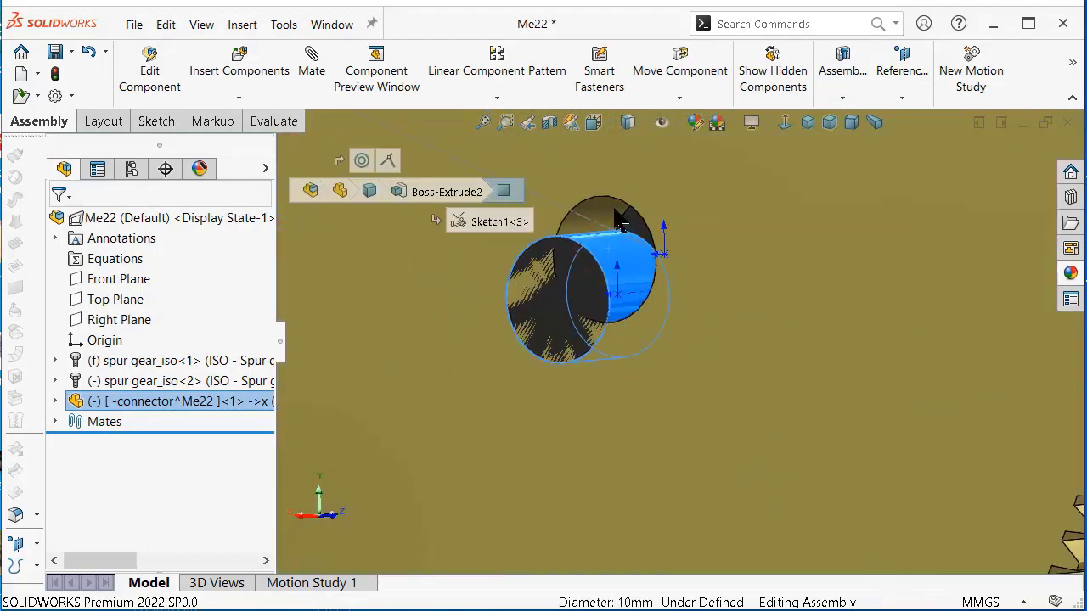
left_click(617, 219, "ctrl")
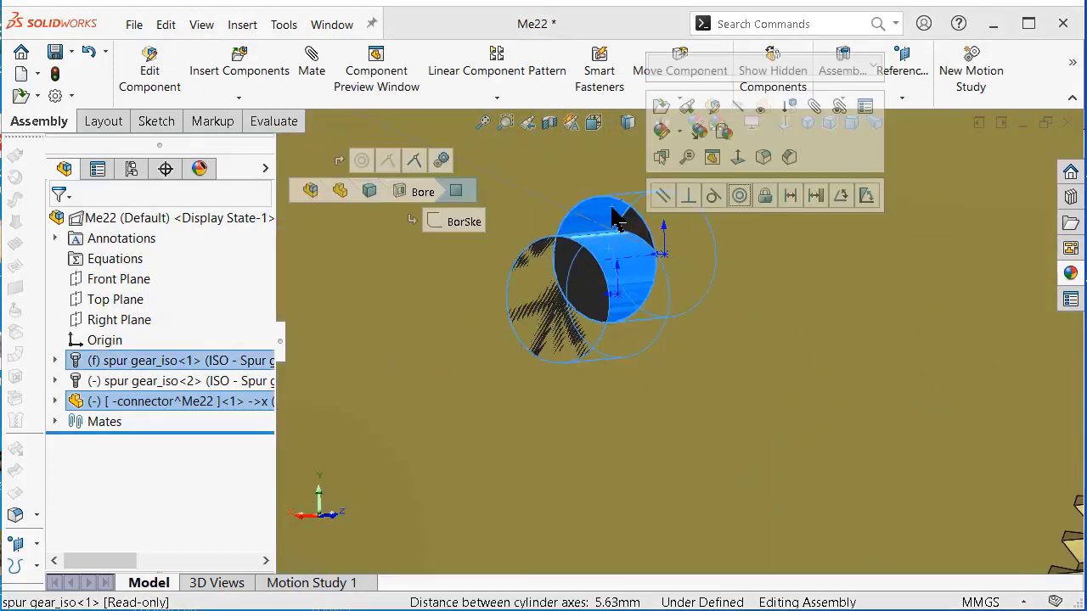
left_click(737, 196)
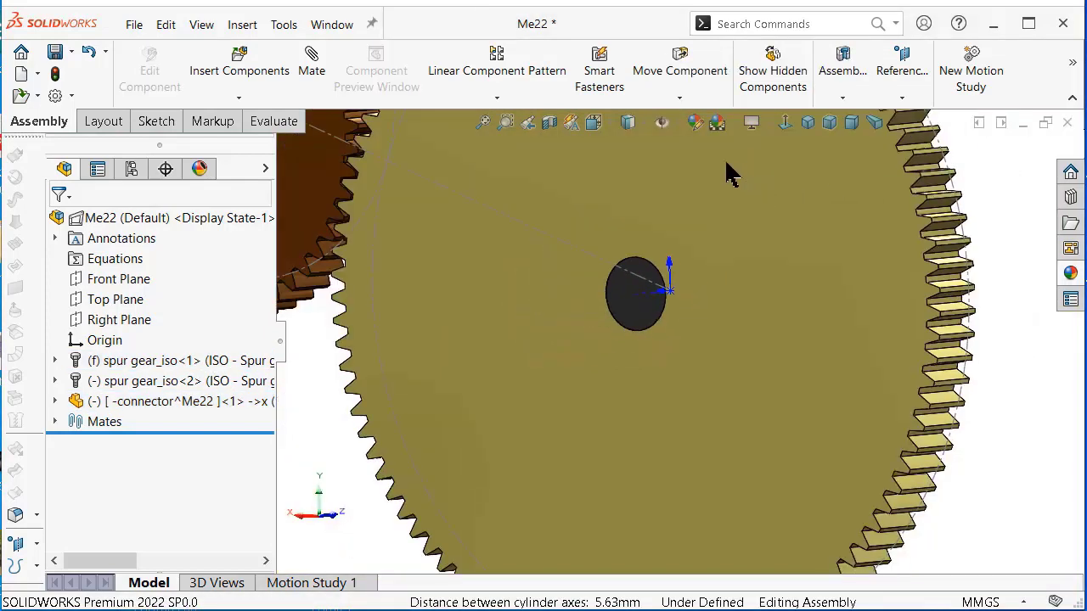
Fit to an angled overall view and swing the arm upward around the big gear.
left_click(676, 124)
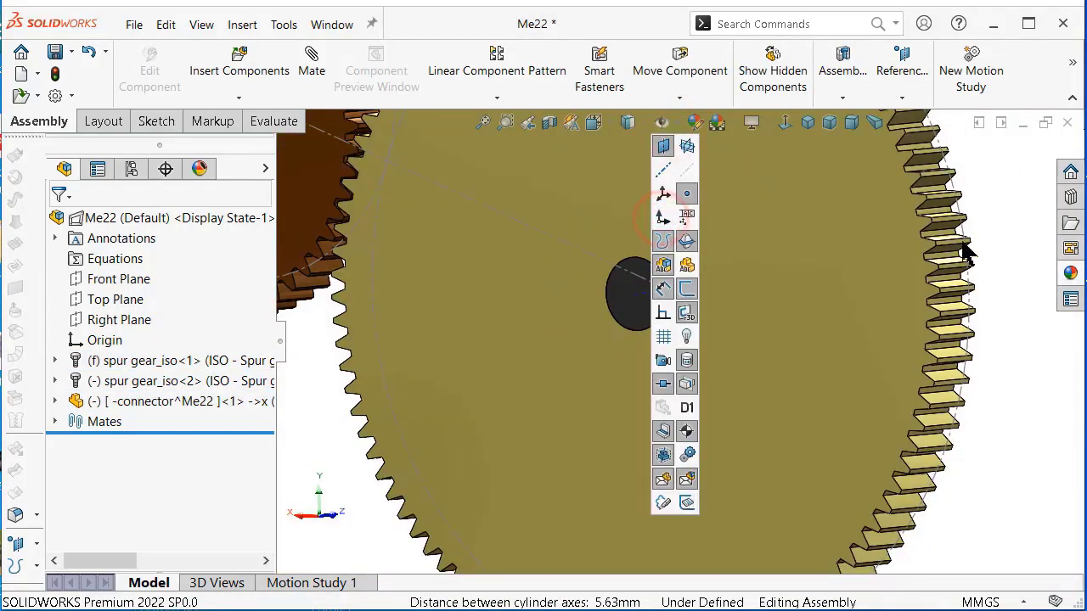
left_click(1006, 217)
key("f")
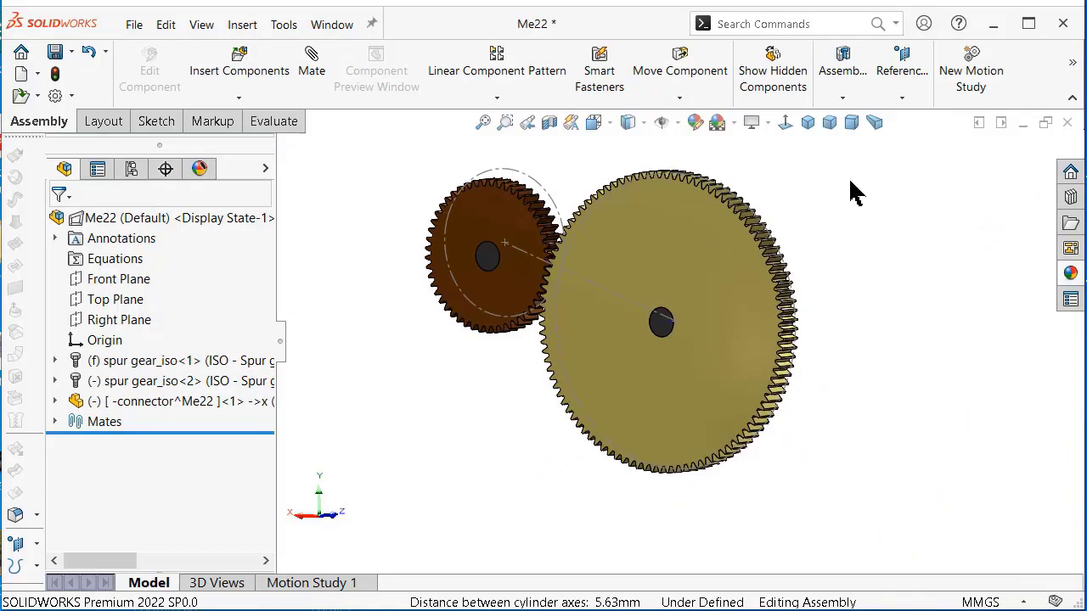
key("ctrl+2")
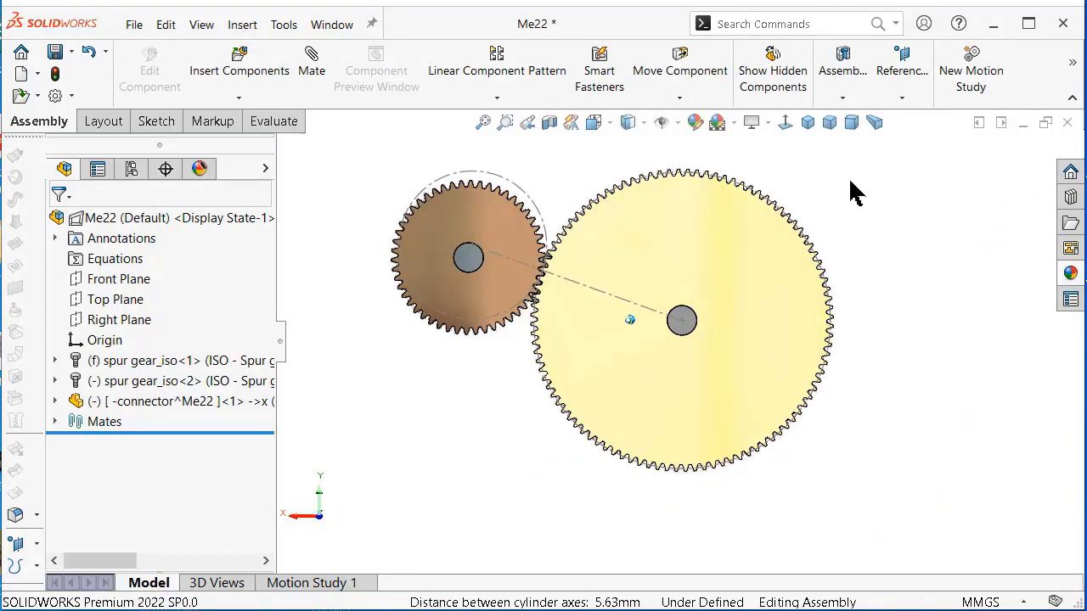
key("ctrl+7")
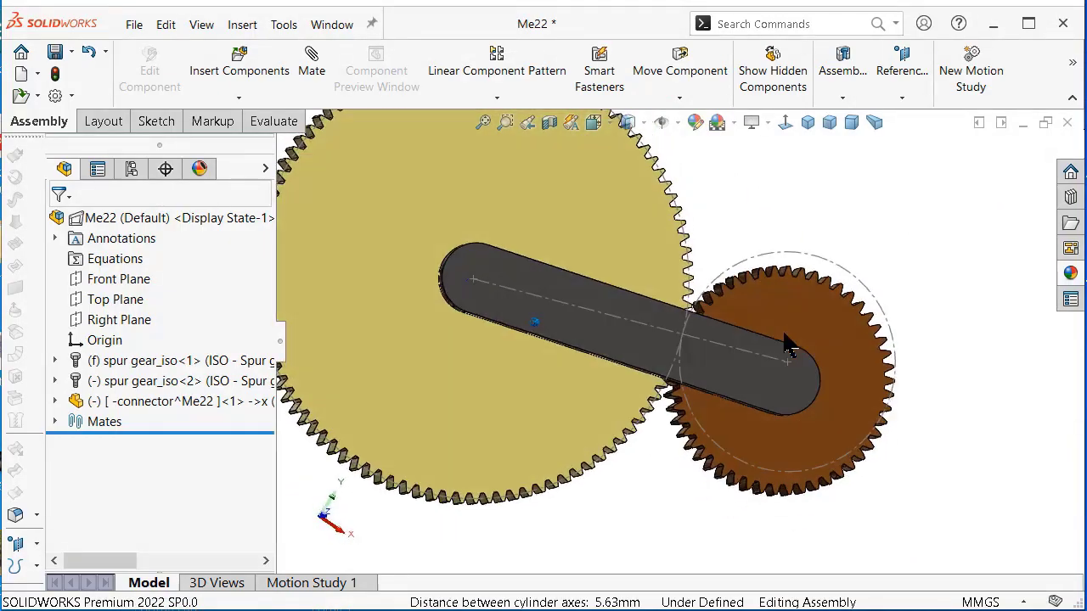
left_click(632, 340)
mouse_move(631, 340)
left_mouse_down()
mouse_move(618, 315)
mouse_move(534, 279)
mouse_move(476, 332)
mouse_move(580, 364)
mouse_move(581, 312)
mouse_move(490, 303)
mouse_move(590, 381)
left_mouse_up()
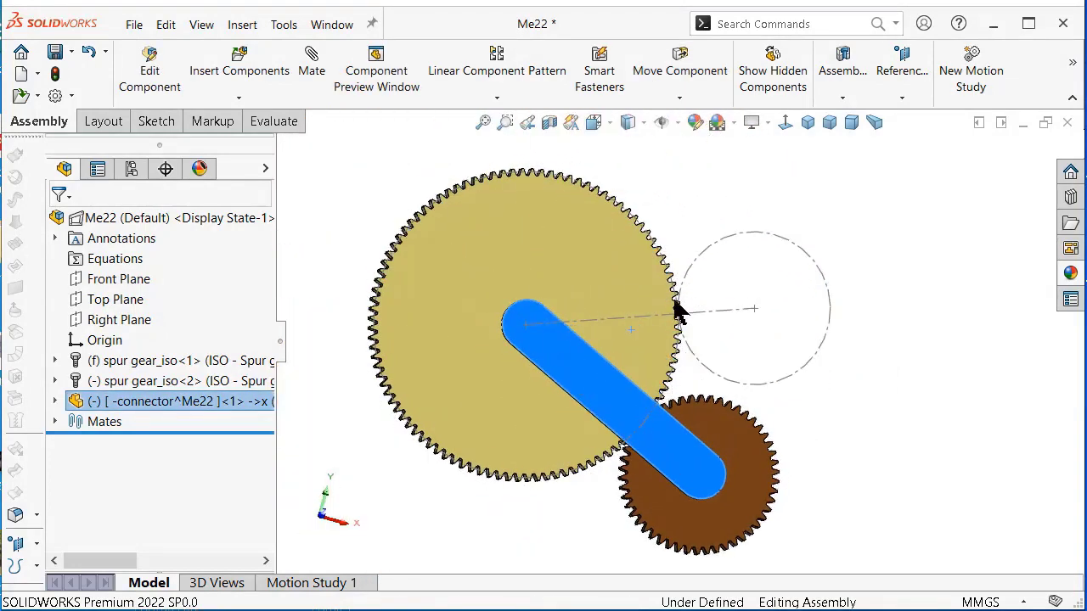
Hide the layout sketch in Me22 and reorient the assembly toward the front.
right_click(210, 225)
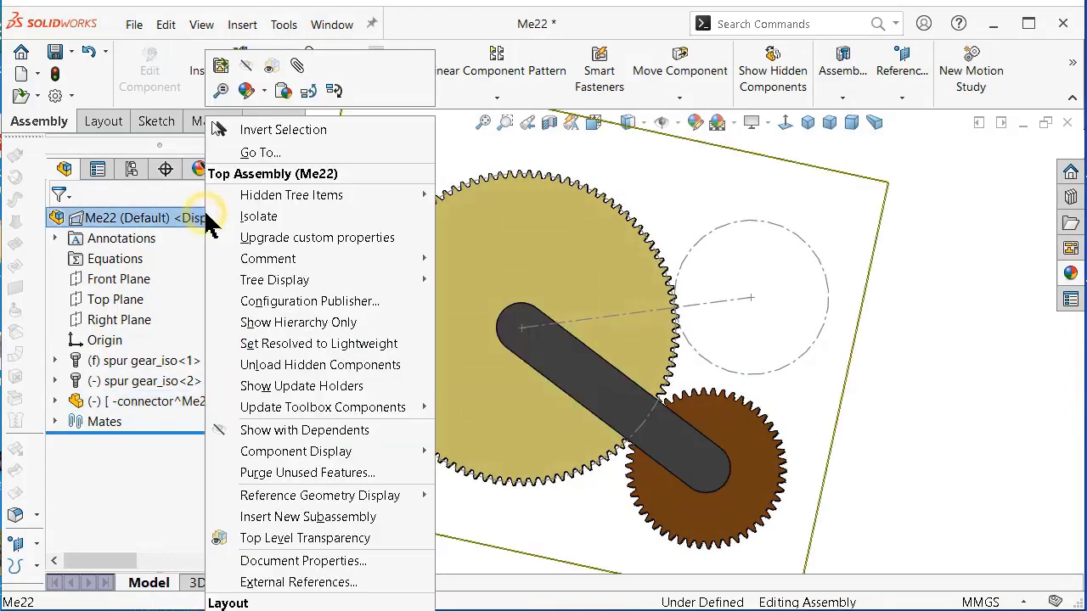
left_click(254, 604)
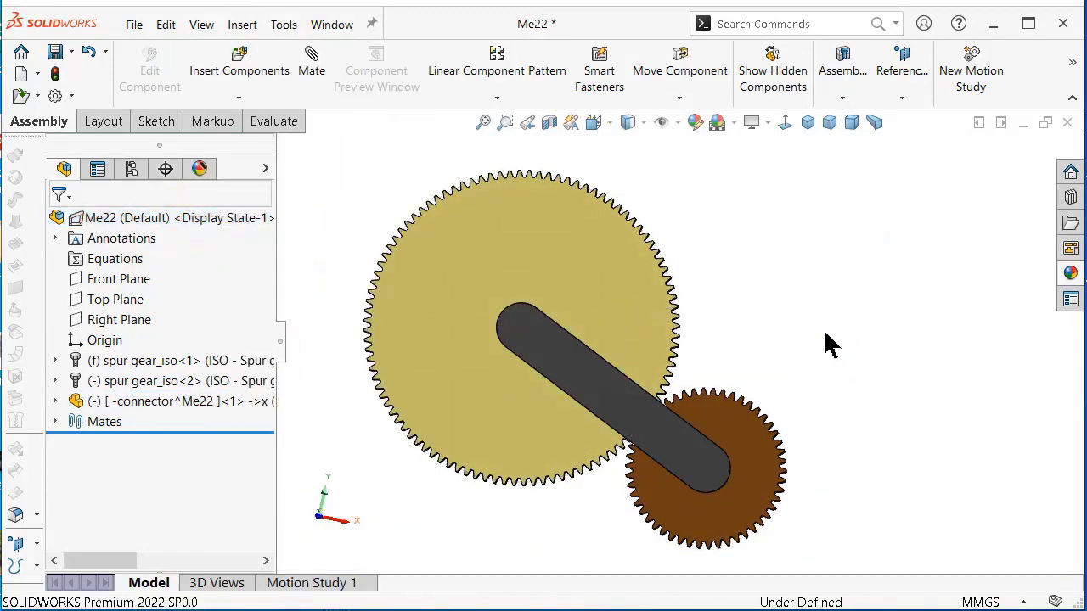
middle_click_drag(860, 302, 774, 296)
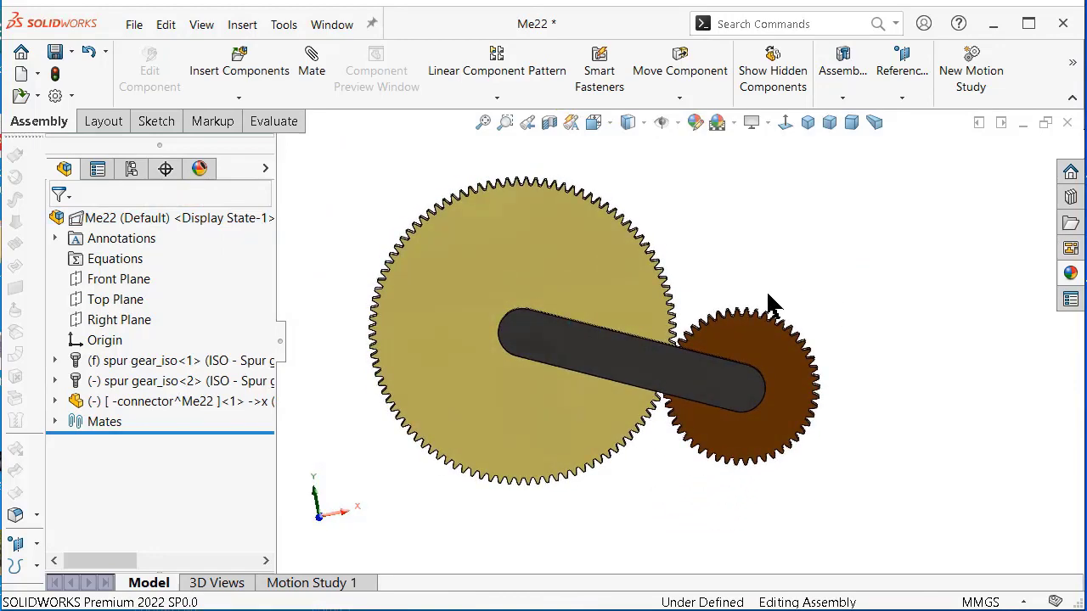
key("s")
left_click(704, 229)
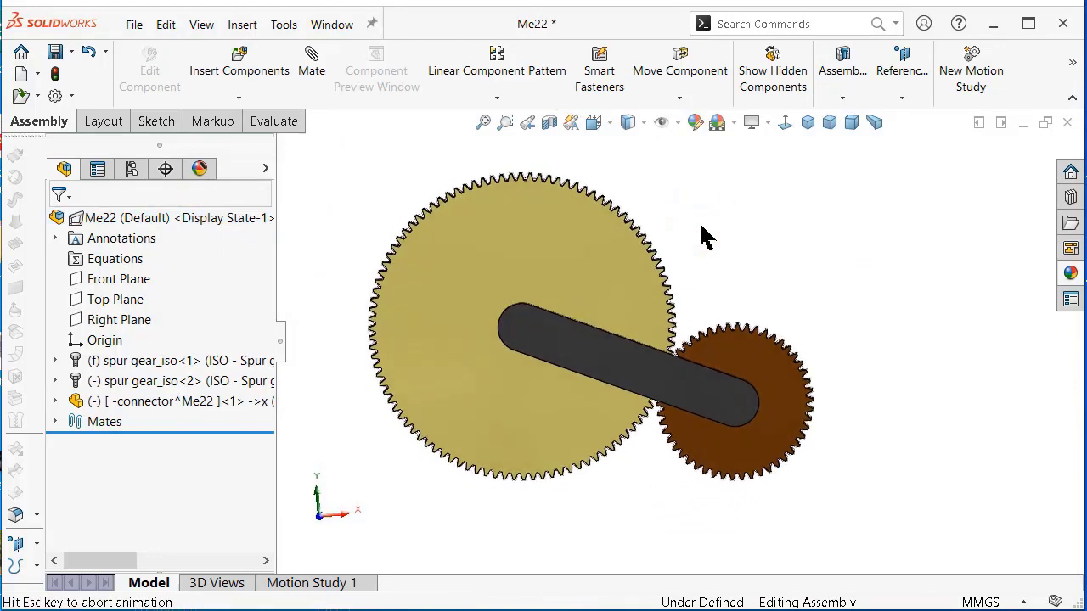
Drag the connector arm to swing the brown gear above the yellow gear, checking it from several views.
left_click(615, 364)
mouse_move(614, 365)
left_mouse_down()
mouse_move(466, 299)
mouse_move(546, 368)
mouse_move(582, 327)
mouse_move(587, 348)
mouse_move(584, 283)
mouse_move(478, 308)
mouse_move(558, 376)
mouse_move(585, 361)
mouse_move(589, 285)
left_mouse_up()
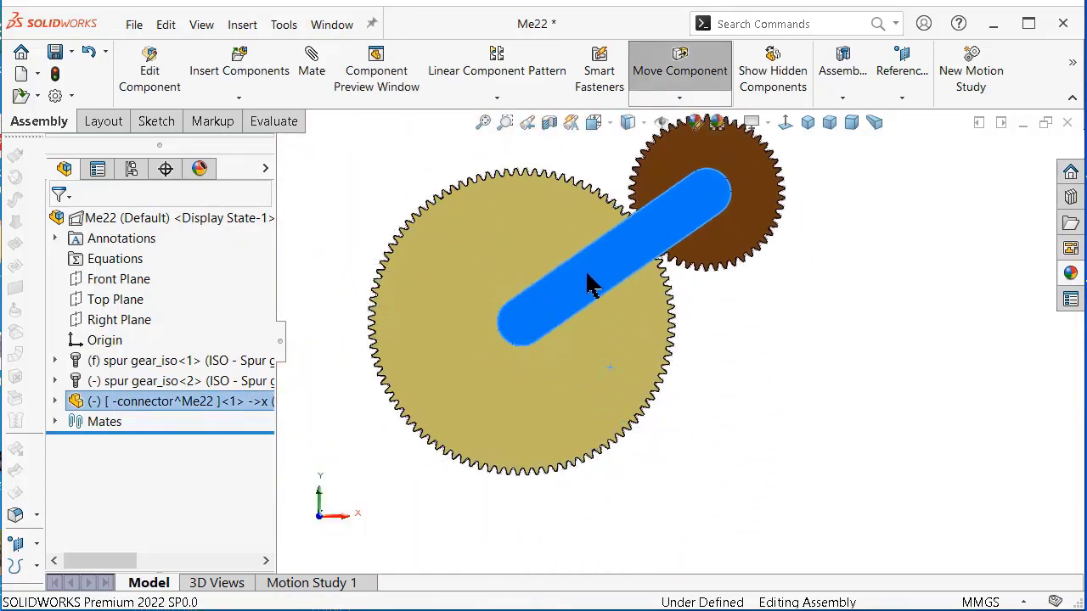
key("ctrl+2")
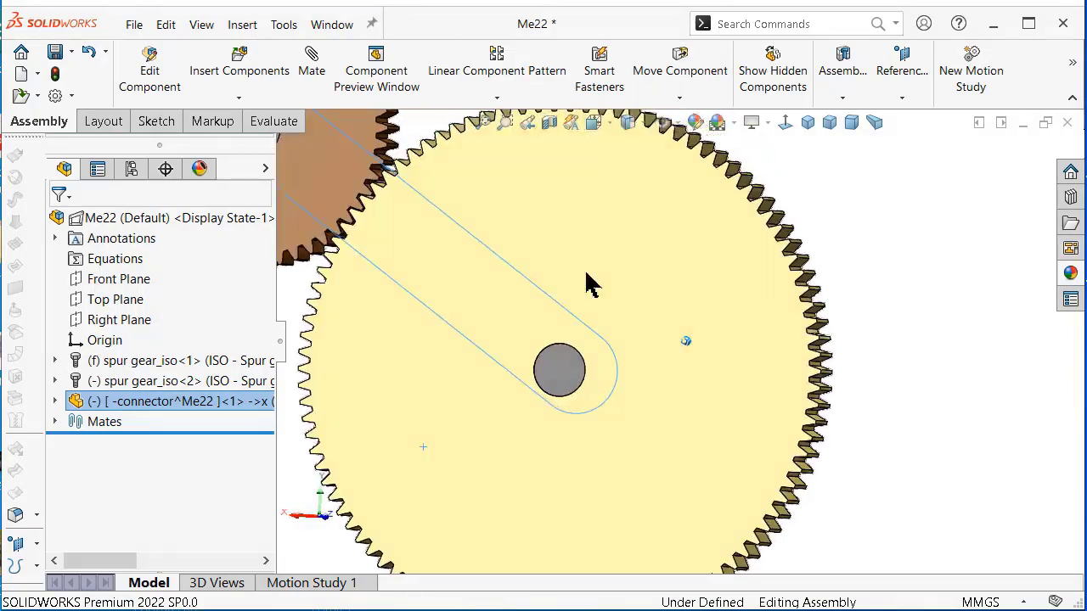
key("f")
key("ctrl+4")
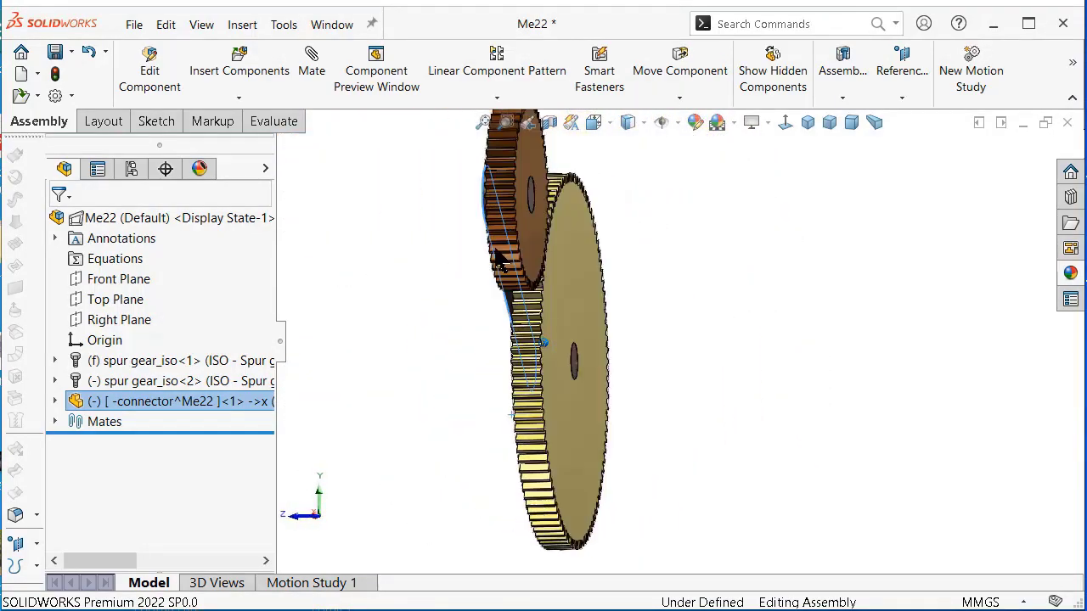
key("ctrl+1")
Turn the view Normal To the big gear and save the Me22 assembly.
left_click(506, 258)
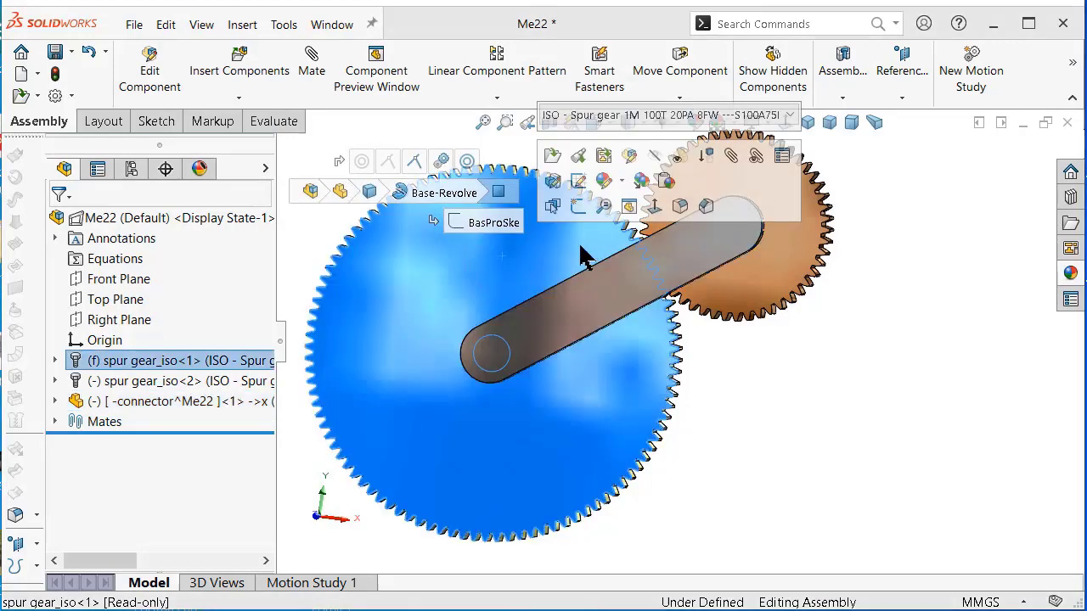
left_click(650, 207)
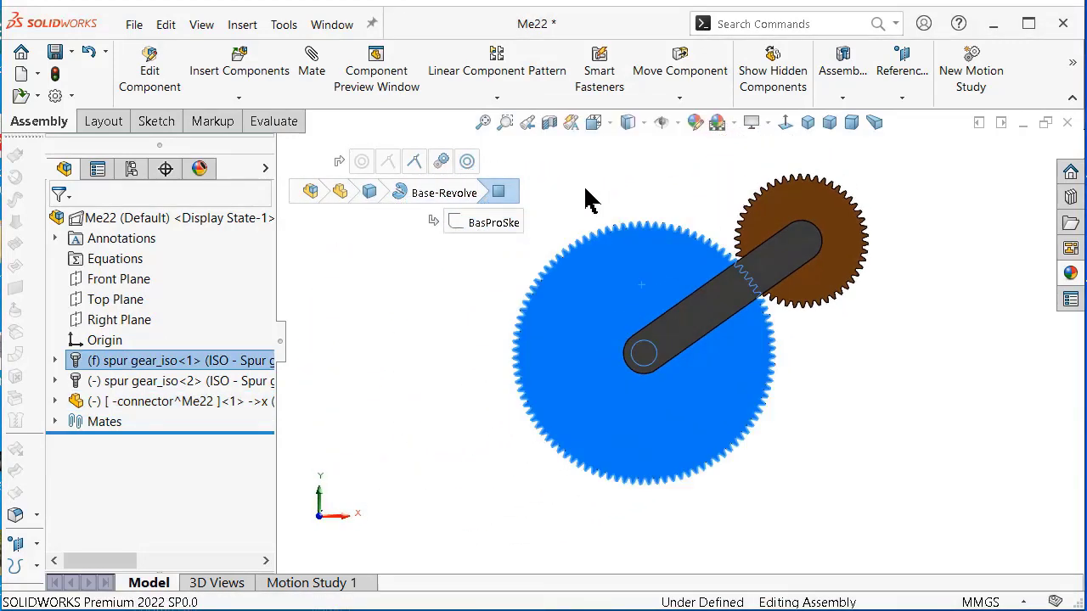
left_click(586, 197)
key("ctrl+s")
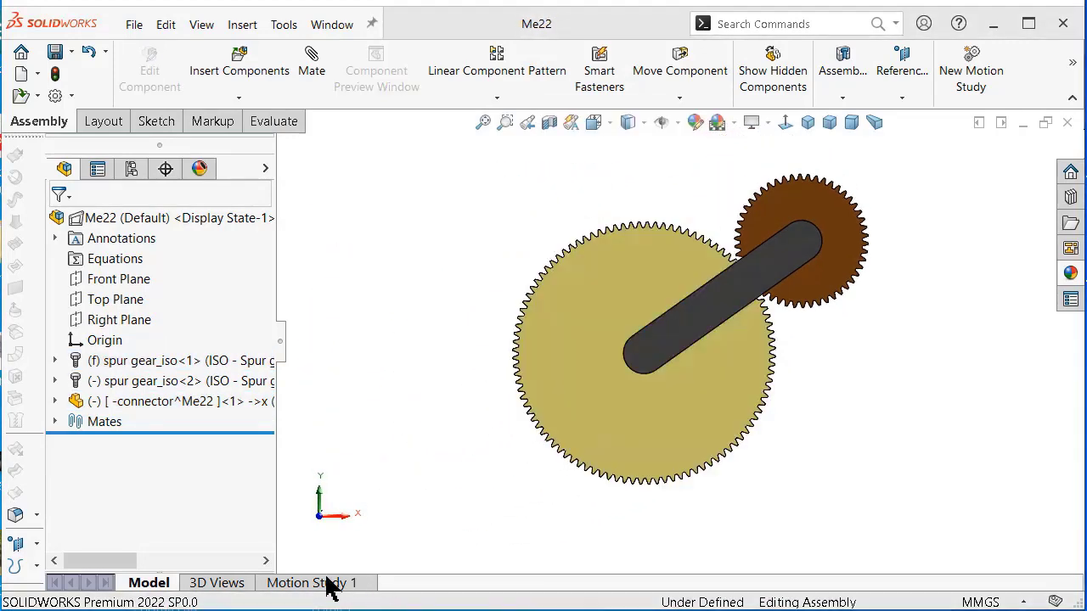
Open Motion Study 1 and enlarge the MotionManager animation timeline below the model.
left_click(328, 584)
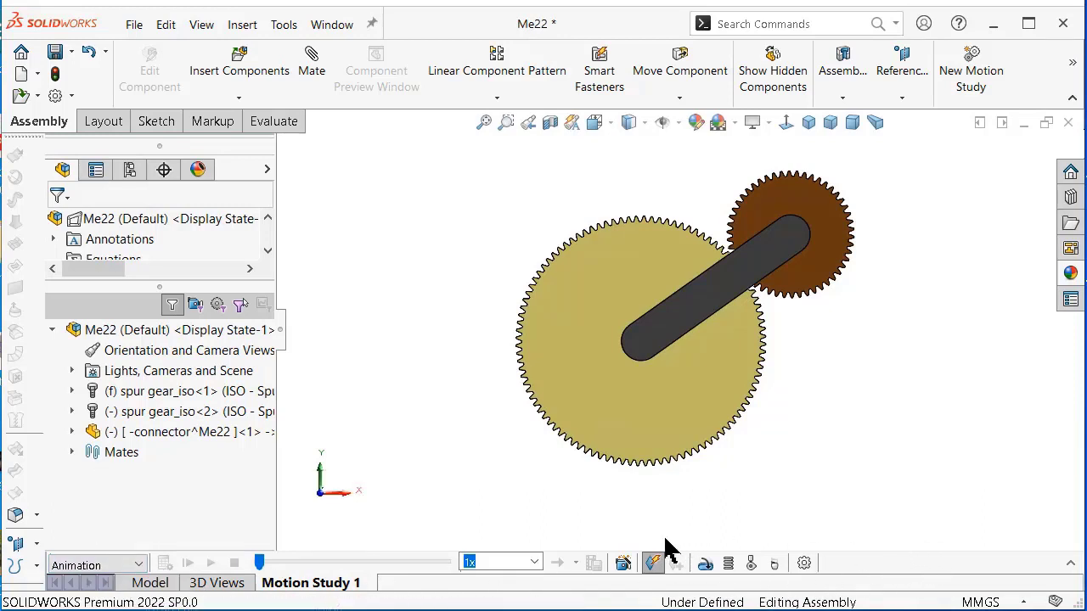
scroll(865, 416, "down", 2)
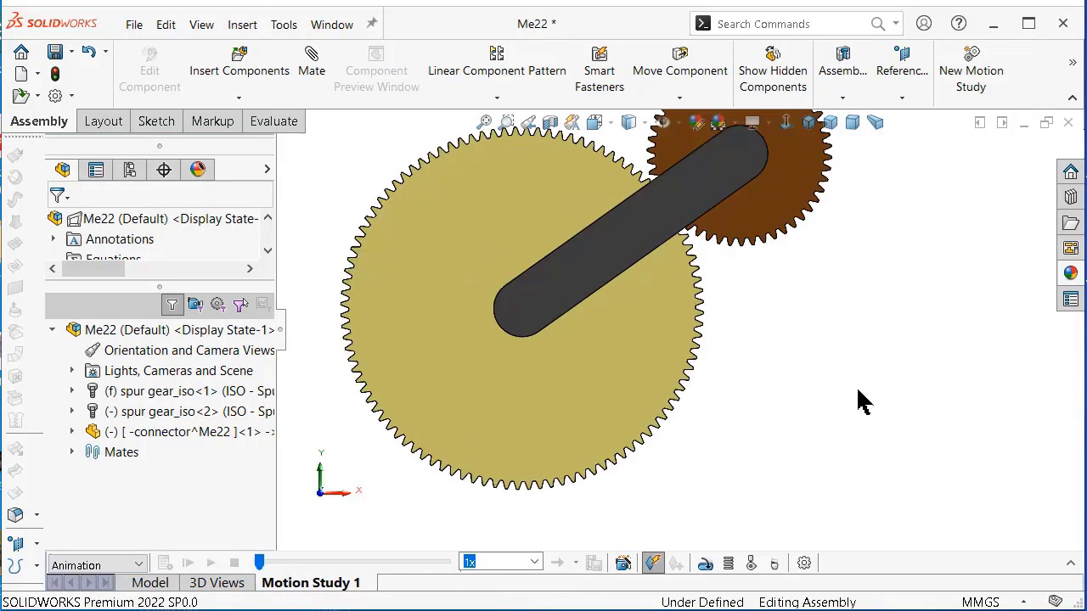
left_click(1071, 564)
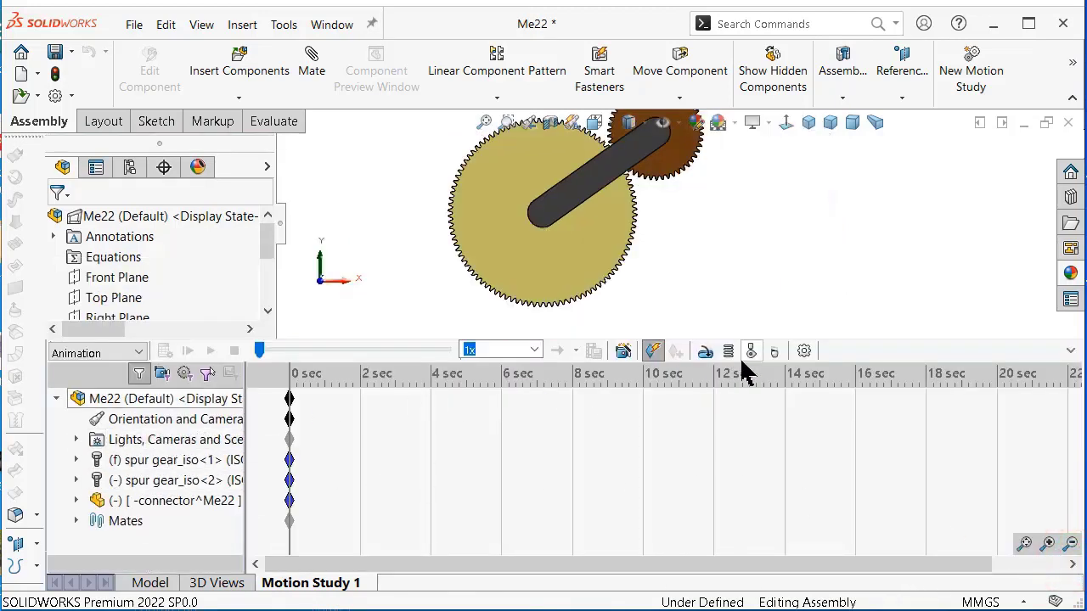
Add RotaryMotor1 on the brown gear's face at a constant speed of 10 RPM.
left_click(705, 352)
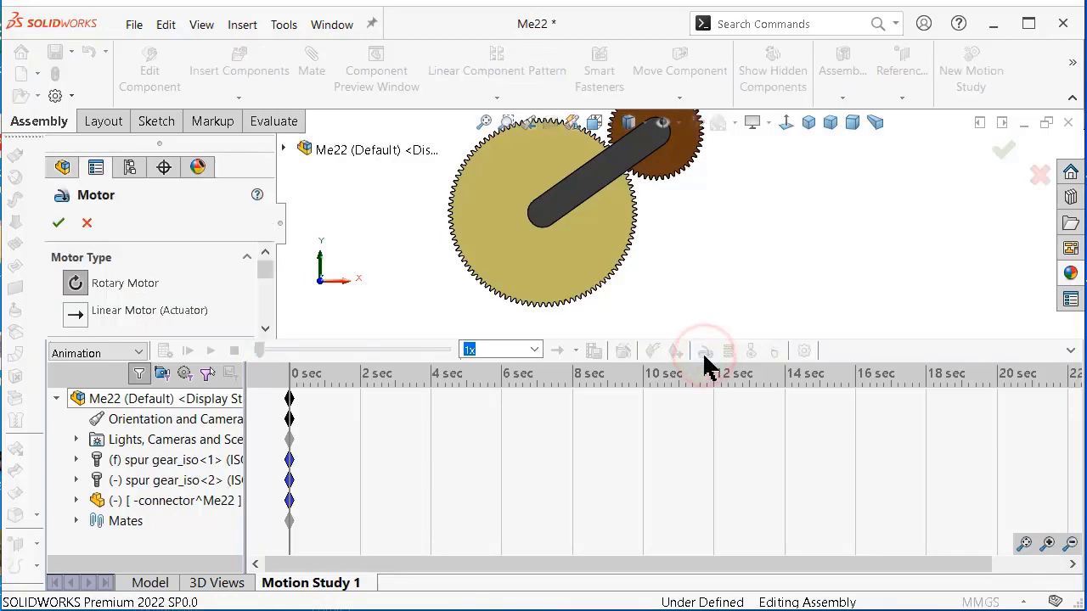
middle_click_drag(718, 322, 732, 259)
scroll(730, 255, "down", 5)
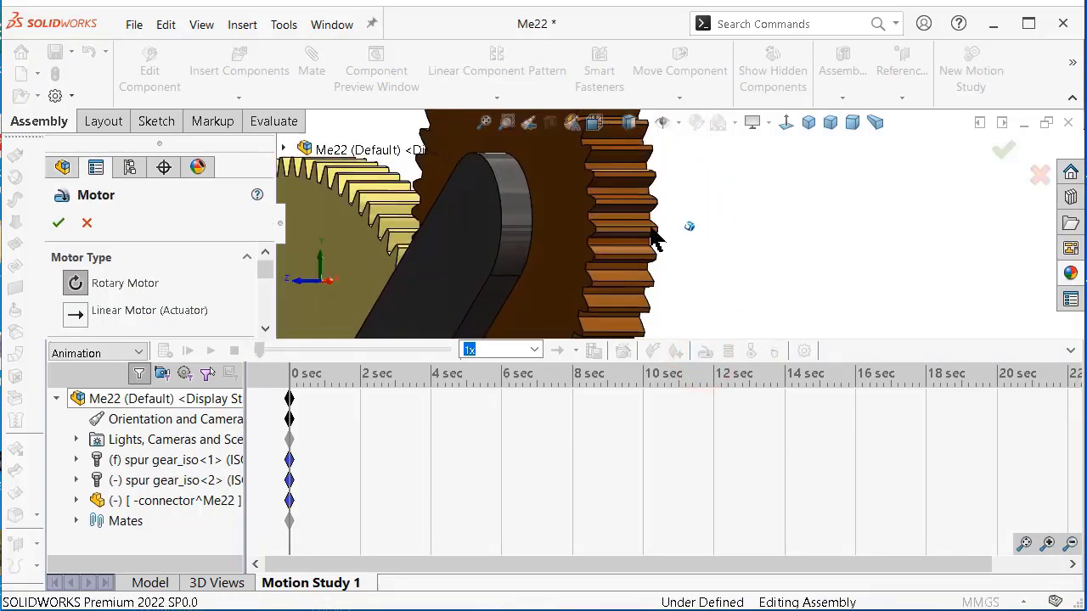
scroll(637, 242, "down", 3)
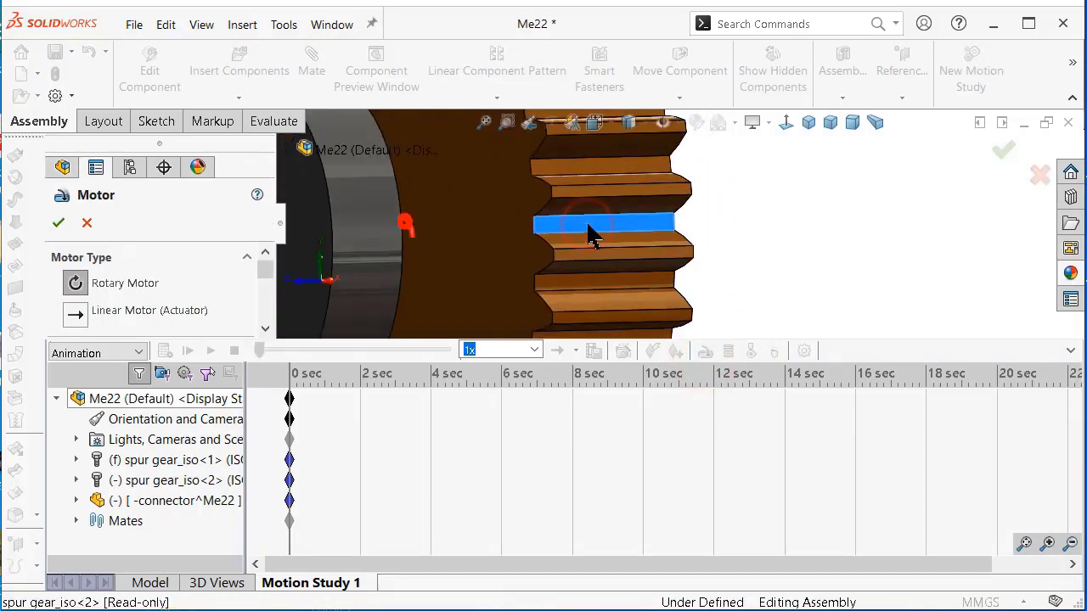
key("ctrl+1")
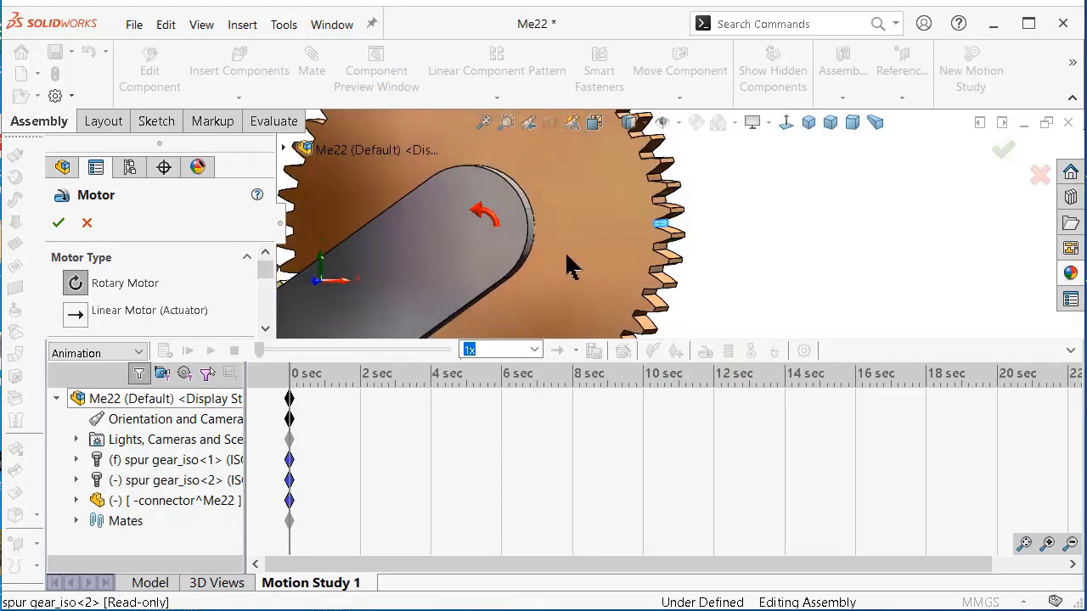
scroll(571, 266, "up", 3)
scroll(525, 287, "up", 1)
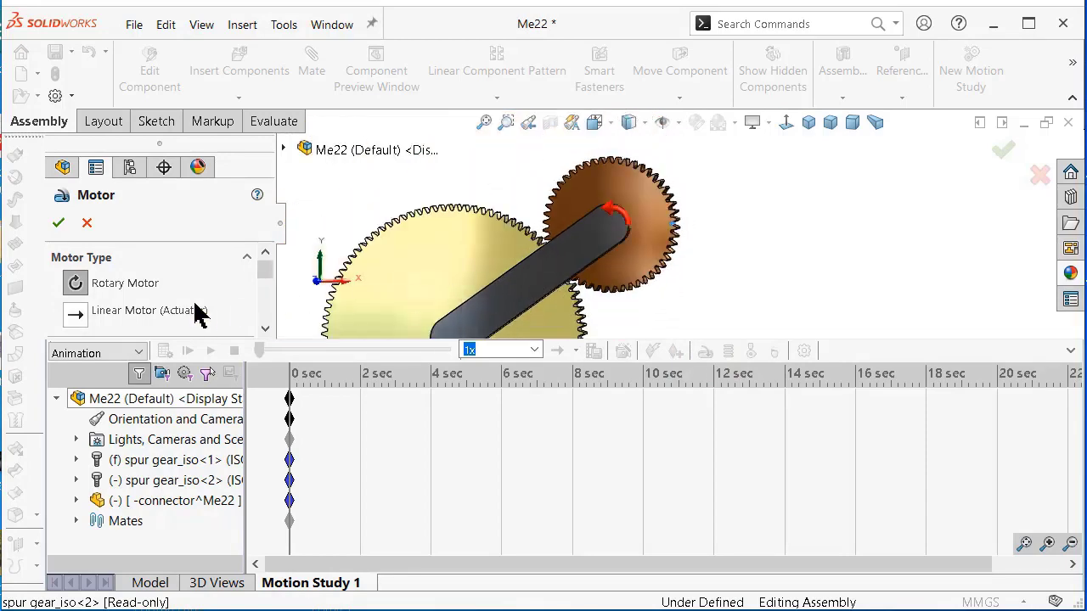
left_click_drag(264, 276, 268, 299)
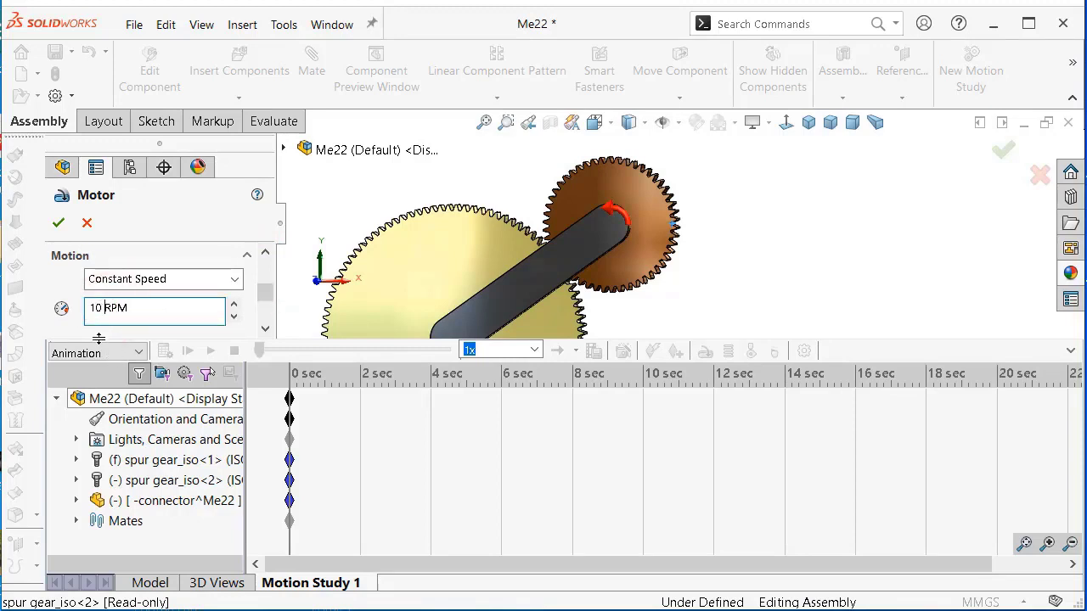
left_click(58, 222)
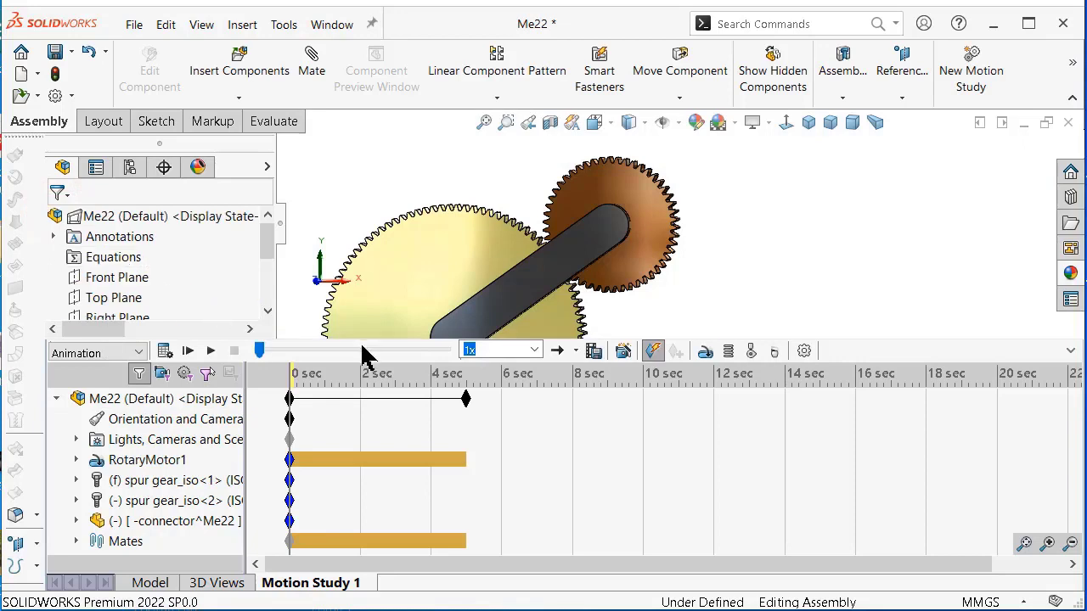
Extend the study end key to 14 seconds, recalculate, and accept Motion Study Properties at 30 fps.
left_click(167, 351)
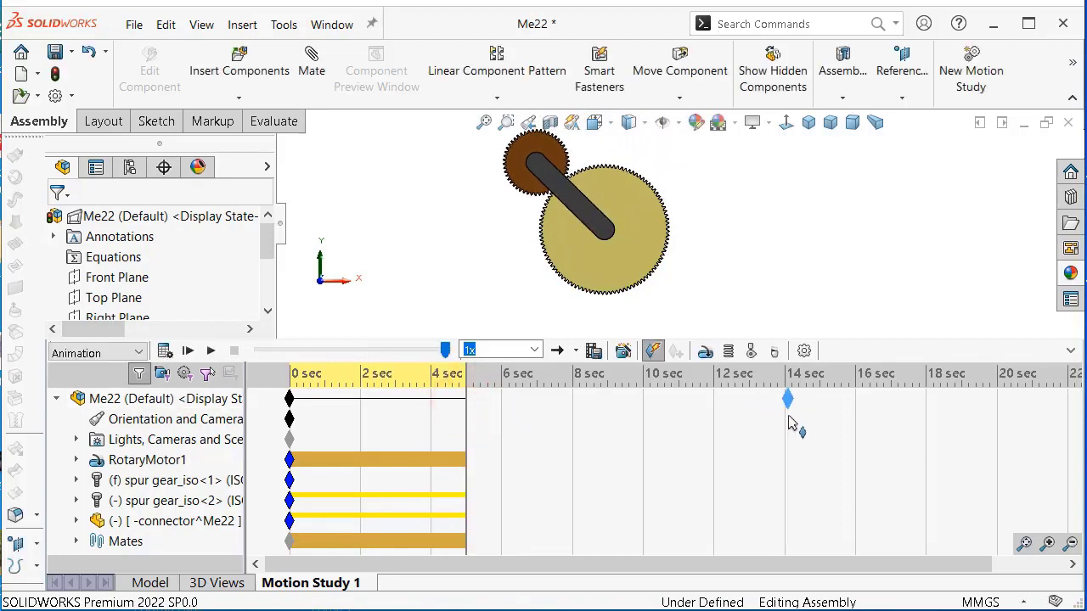
left_click_drag(790, 424, 788, 423)
left_click(166, 351)
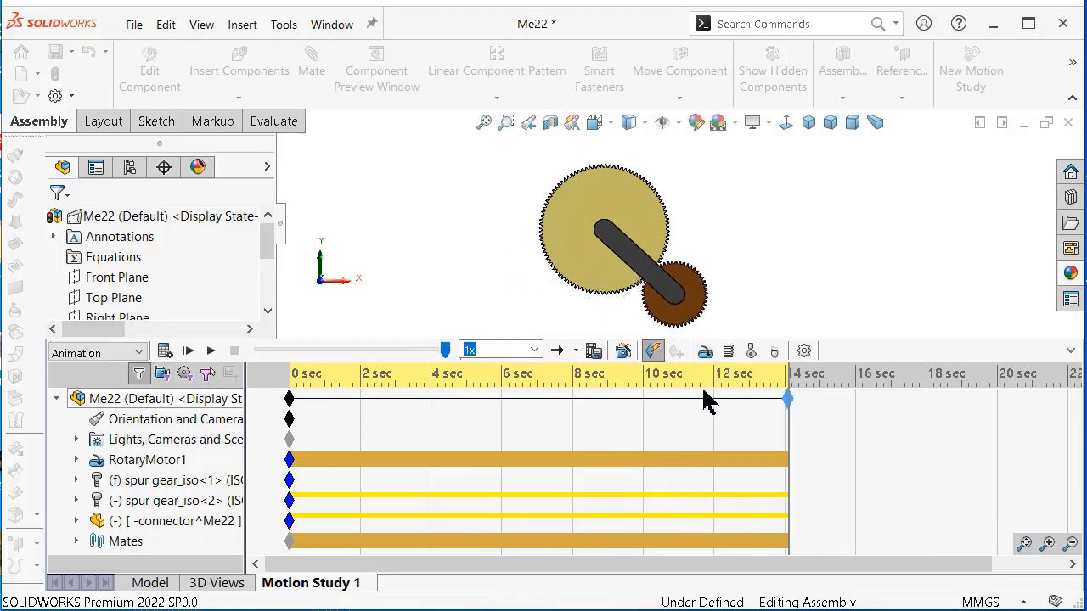
left_click(805, 351)
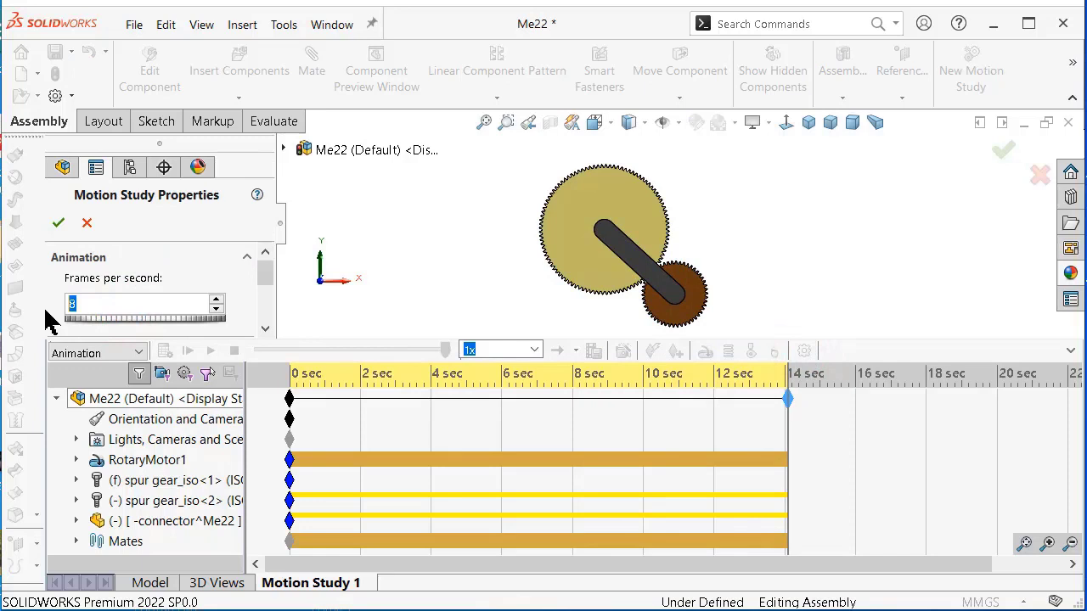
left_click(60, 224)
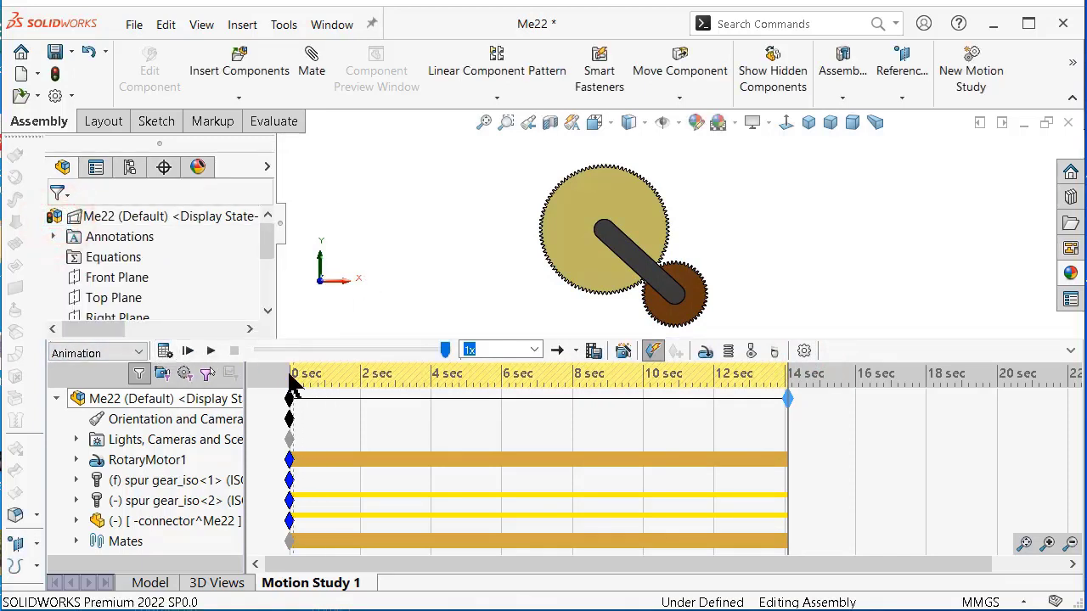
Play the gear animation, stop it partway, and rewind the time bar to 0 sec.
left_click(165, 351)
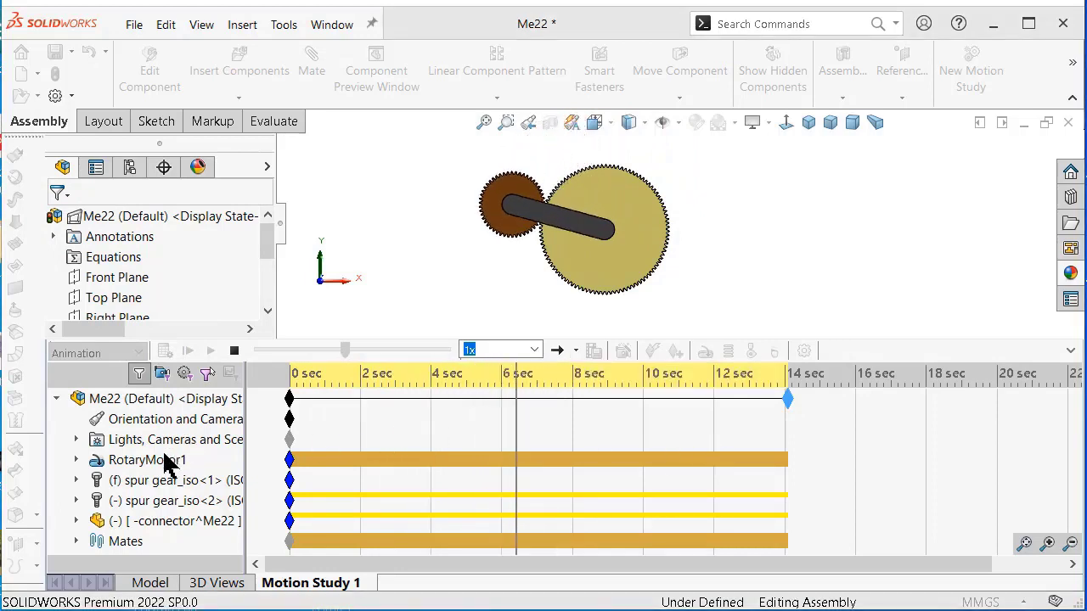
left_click(233, 351)
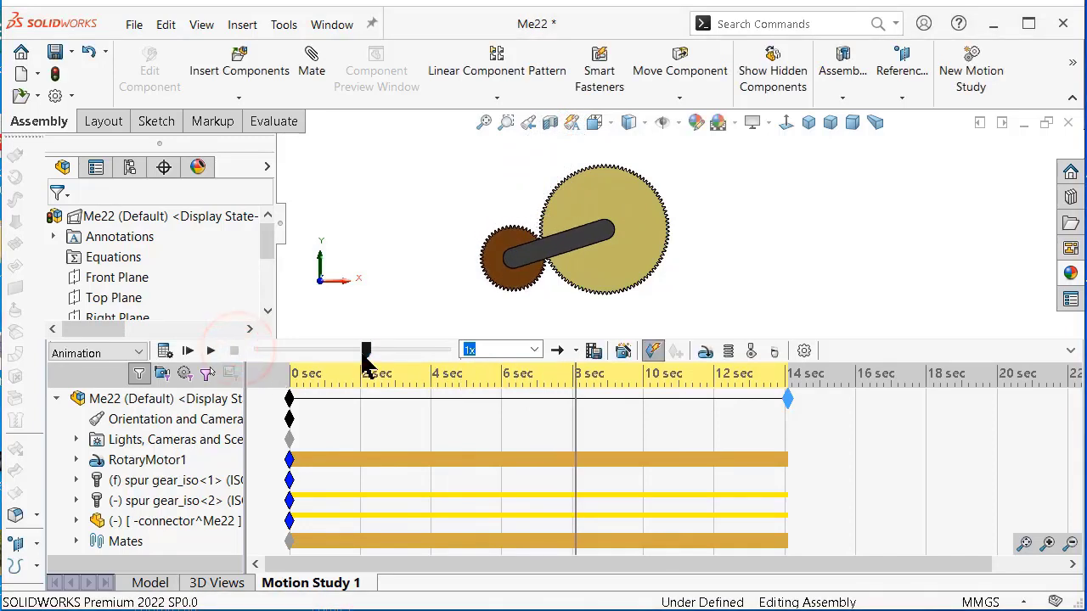
left_click_drag(578, 416, 276, 423)
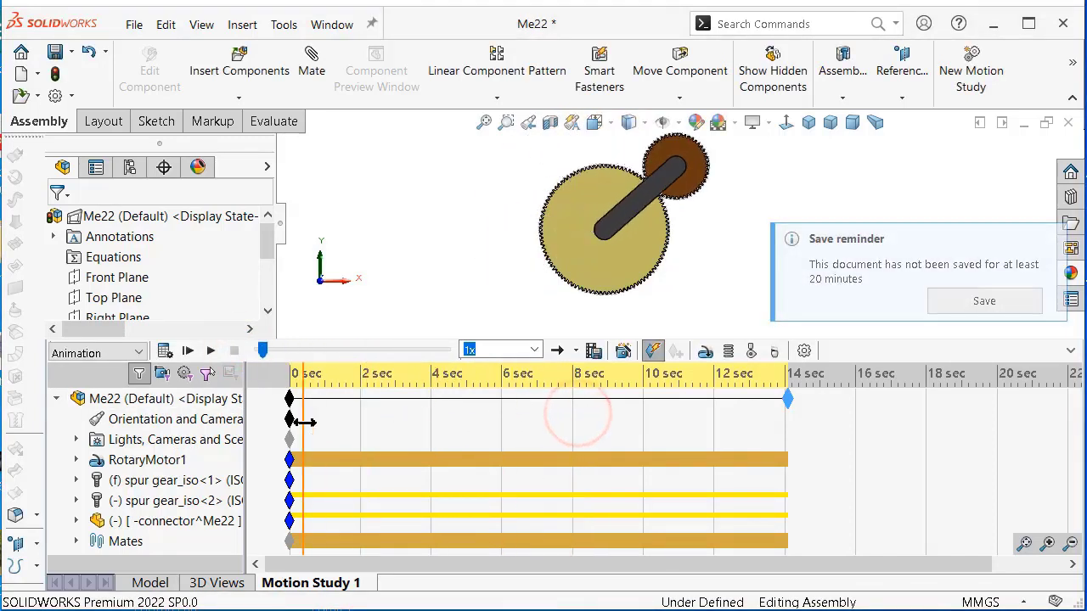
Review RotaryMotor1's 10 RPM constant speed, then recalculate the 14-second study.
right_click(157, 472)
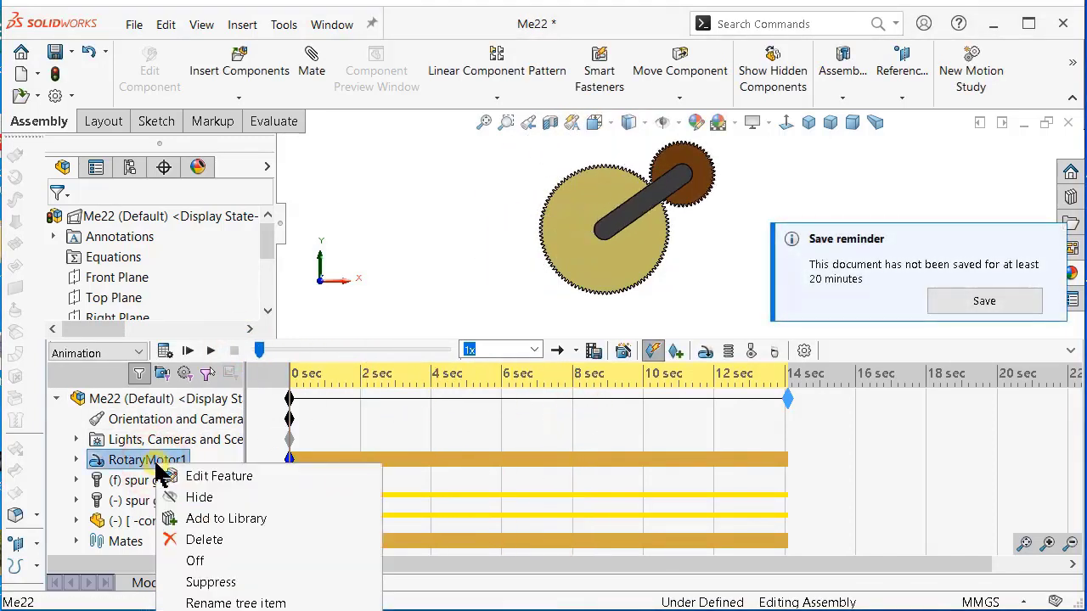
left_click(179, 481)
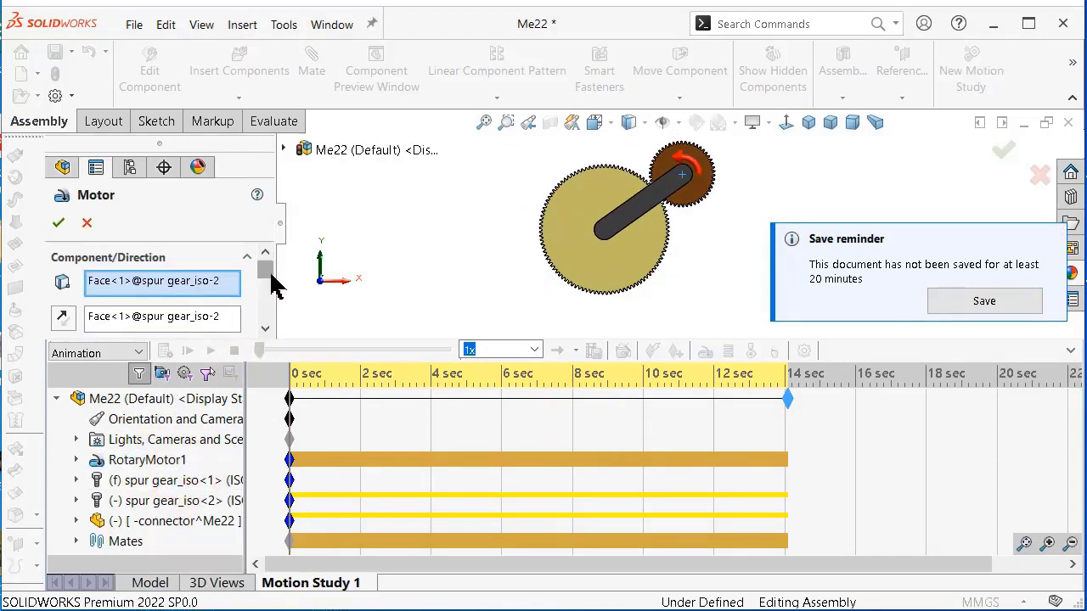
left_click(265, 333)
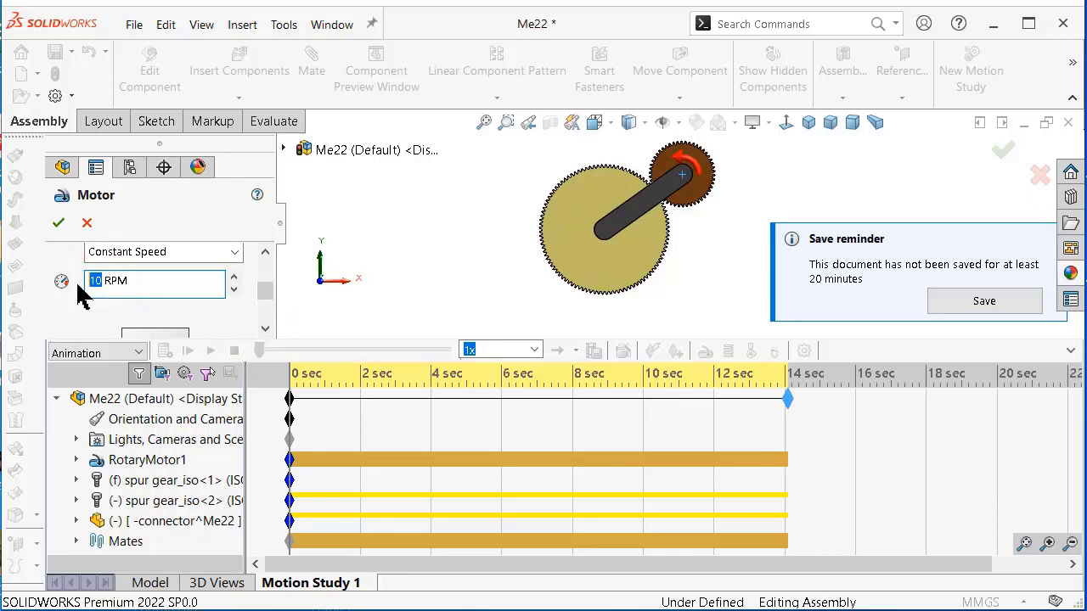
left_click(59, 223)
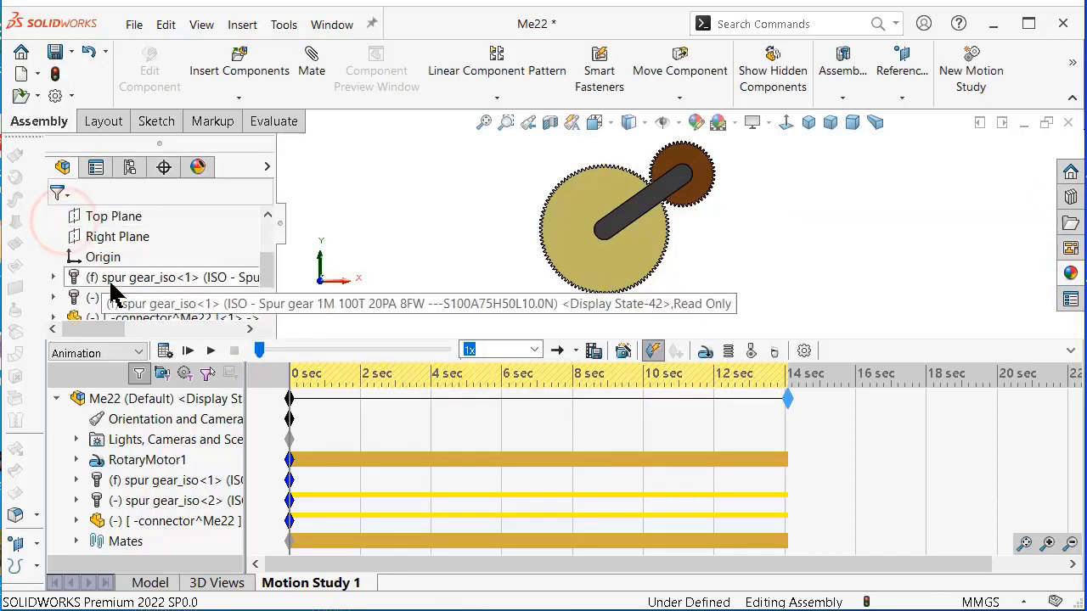
left_click(165, 351)
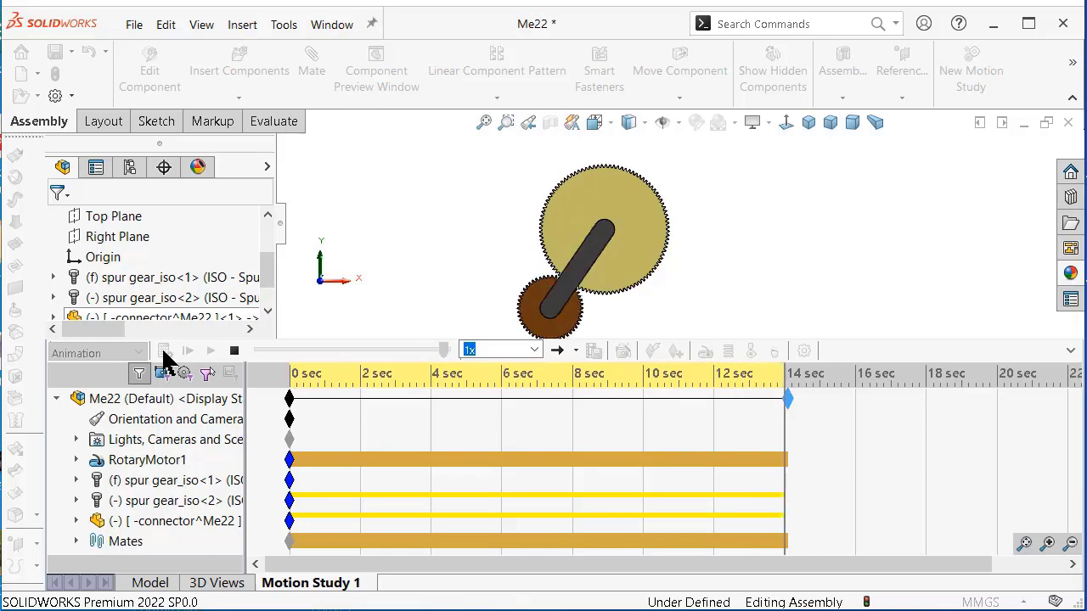
Replay Motion Study 1 from 0 sec and recalculate it.
left_click(201, 351)
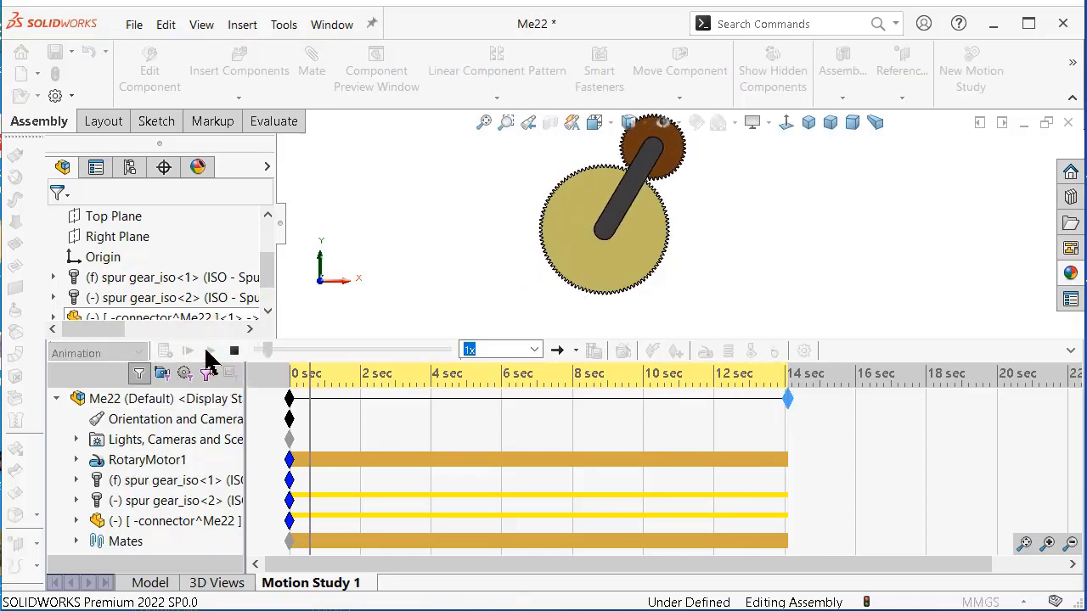
left_click(1067, 351)
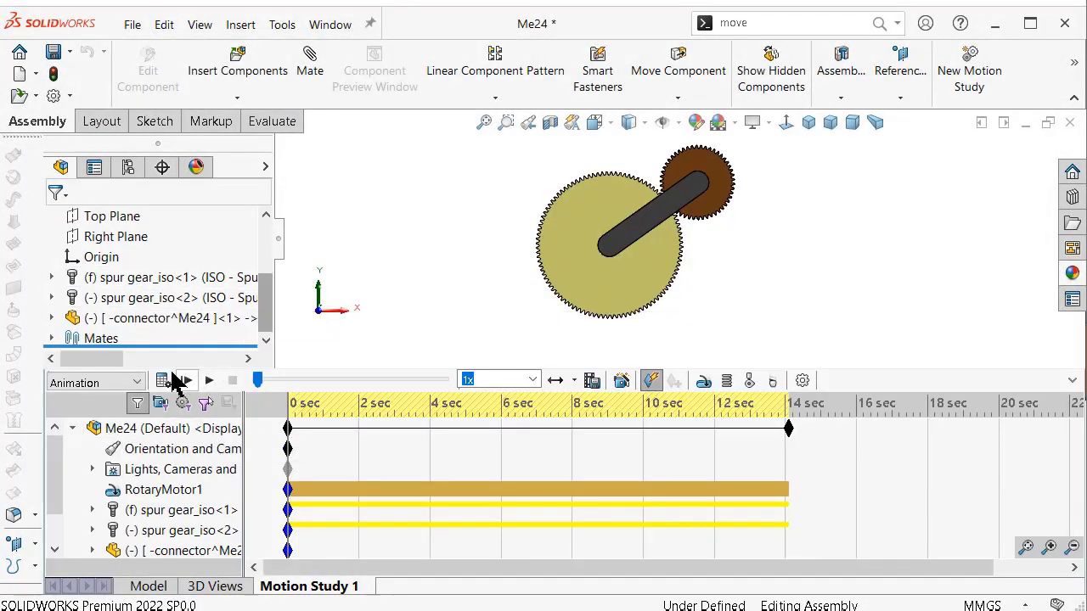
left_click(170, 379)
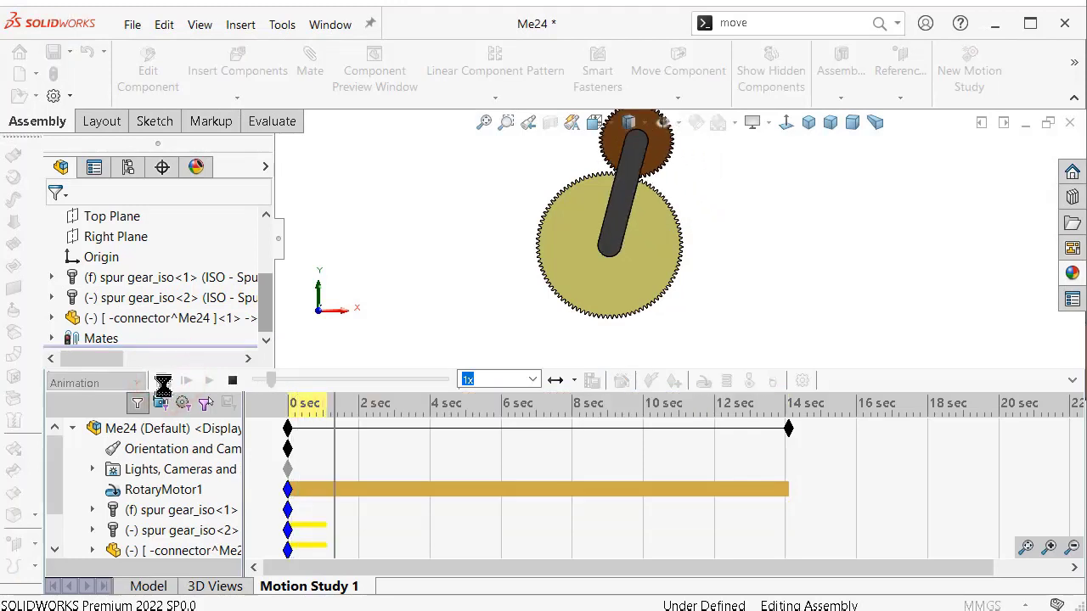
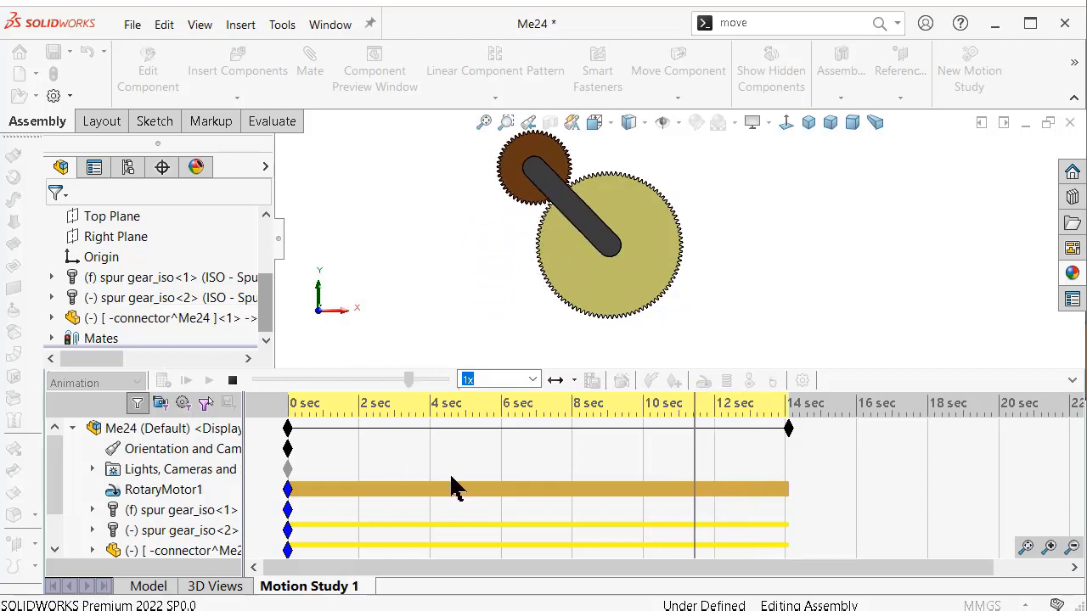
Stop the RotaryMotor1 gear animation, rewind the time bar to 0 sec, and return to the Model tab.
left_click(236, 382)
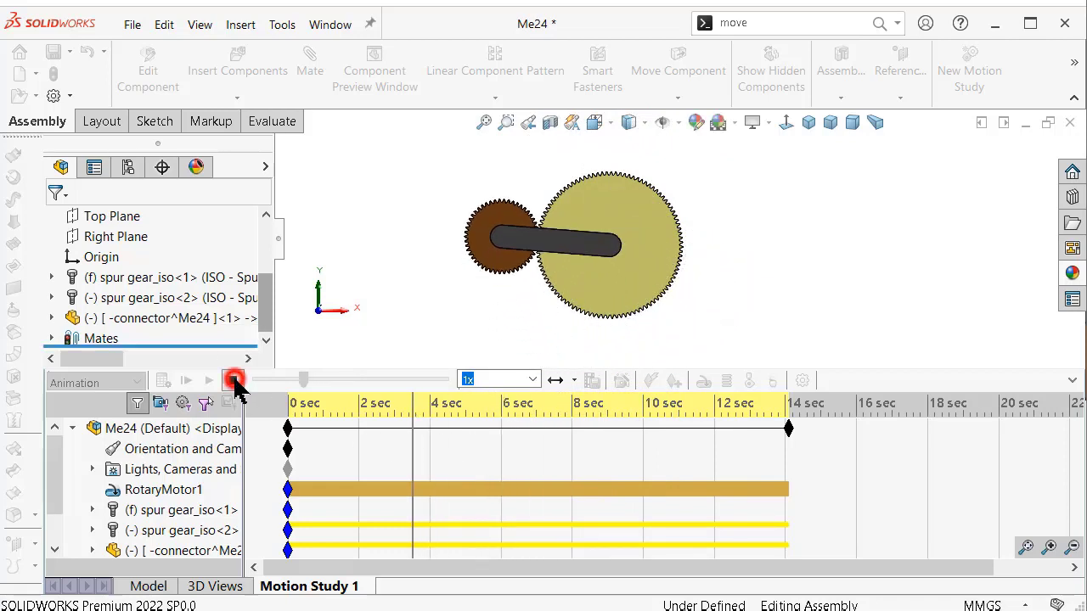
left_click_drag(413, 448, 289, 448)
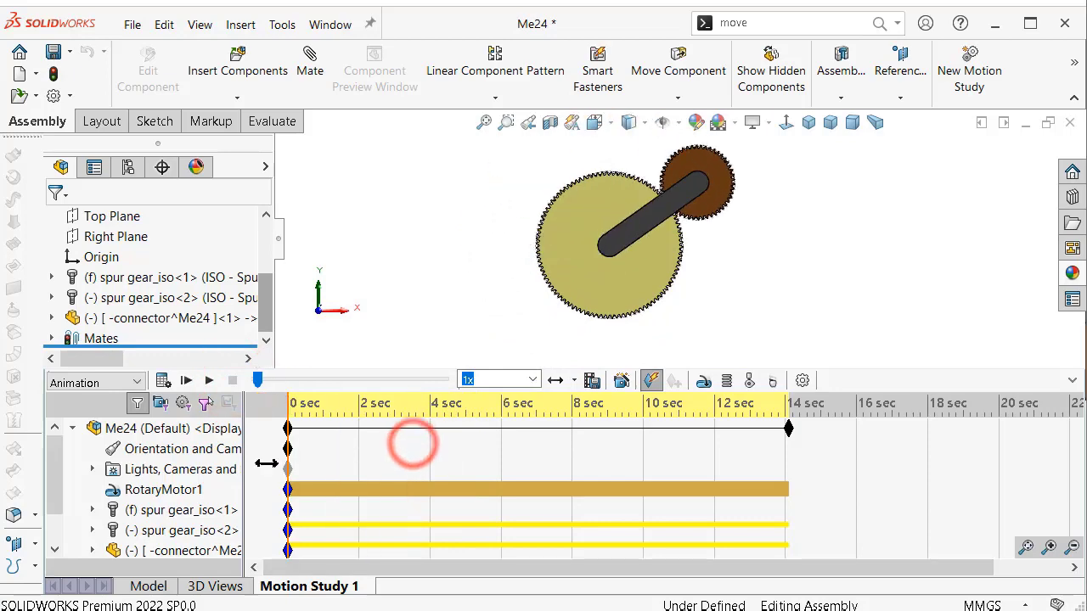
left_click(148, 587)
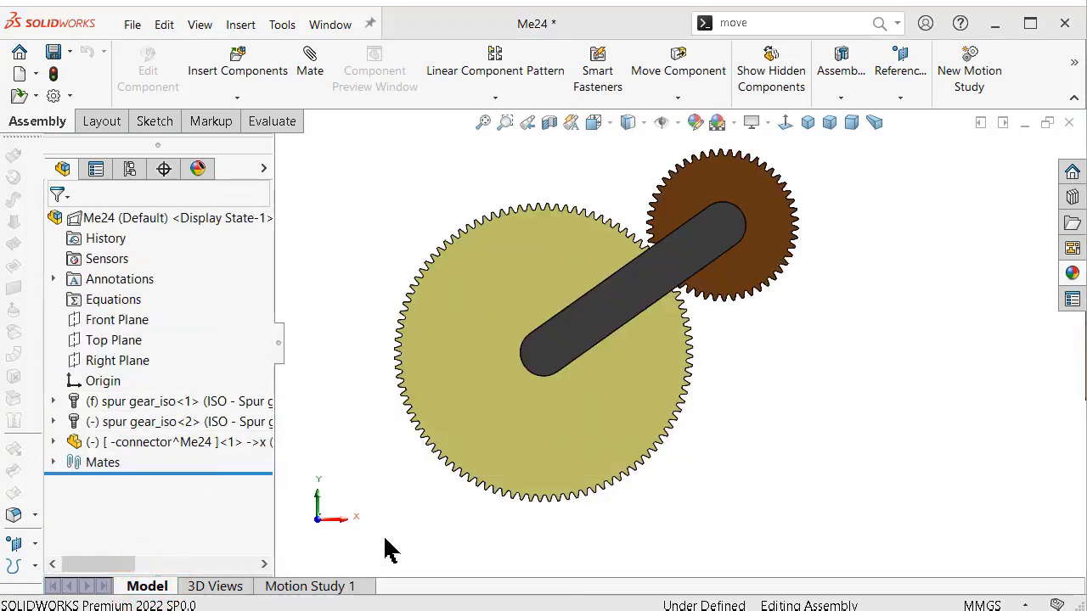
Select spur gear_iso<2> and start a Circular Component Pattern of it.
left_click(748, 265)
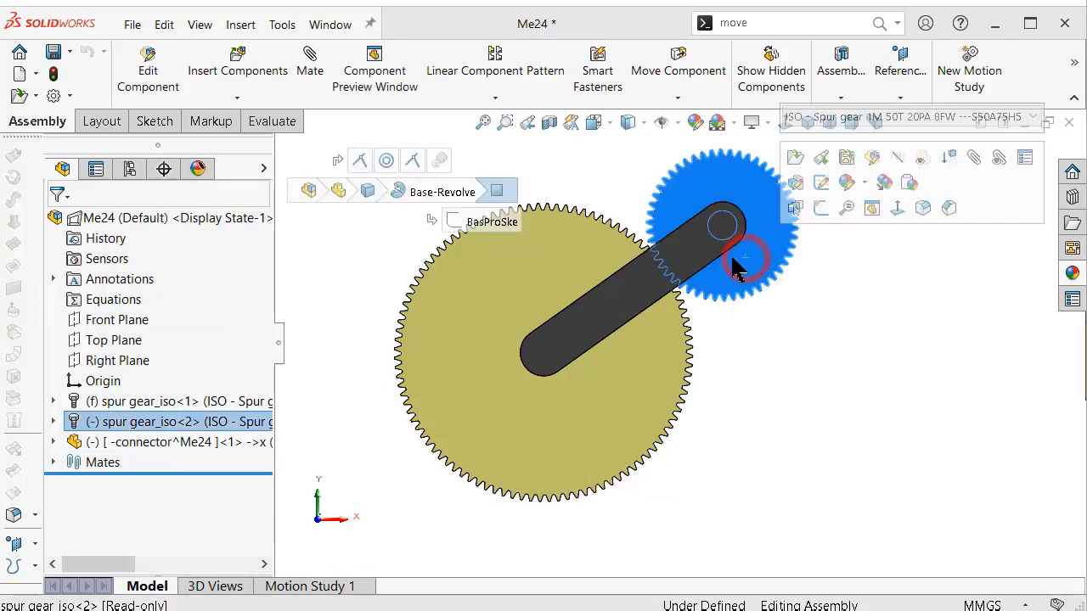
left_click(496, 100)
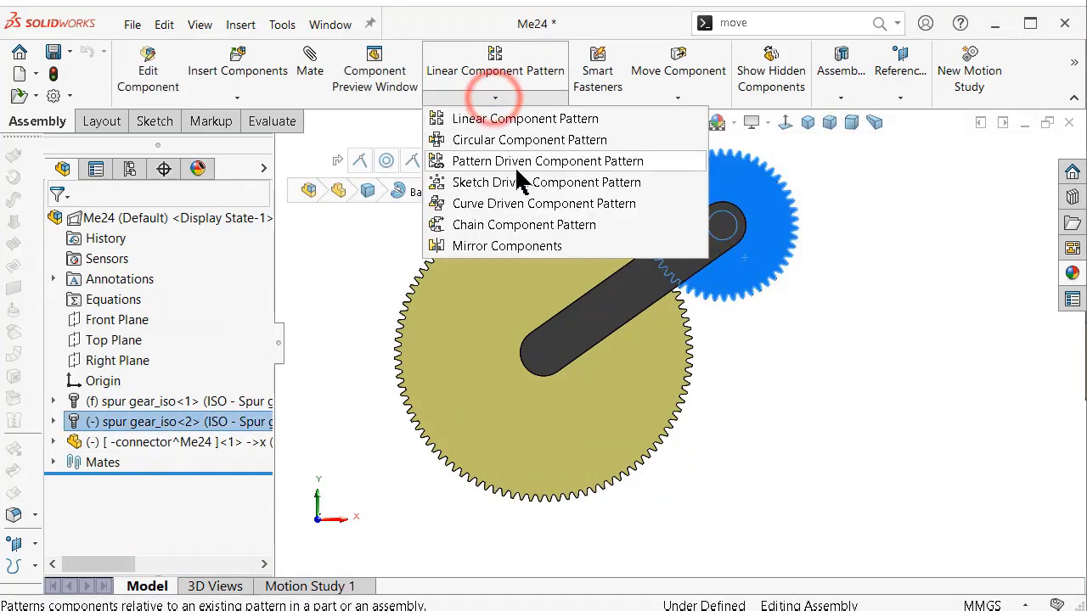
left_click(518, 141)
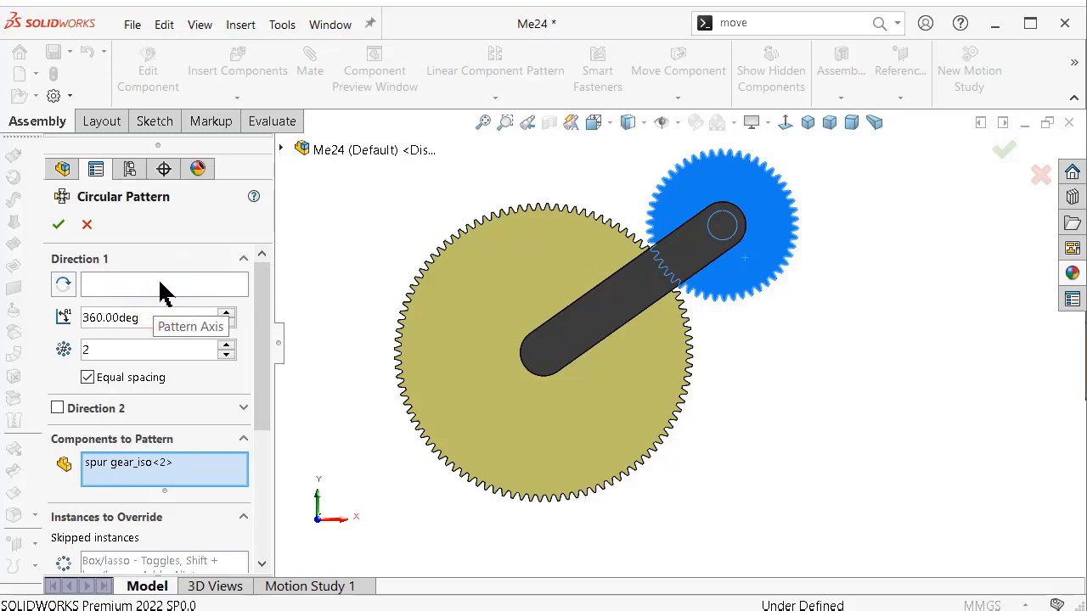
left_click(281, 150)
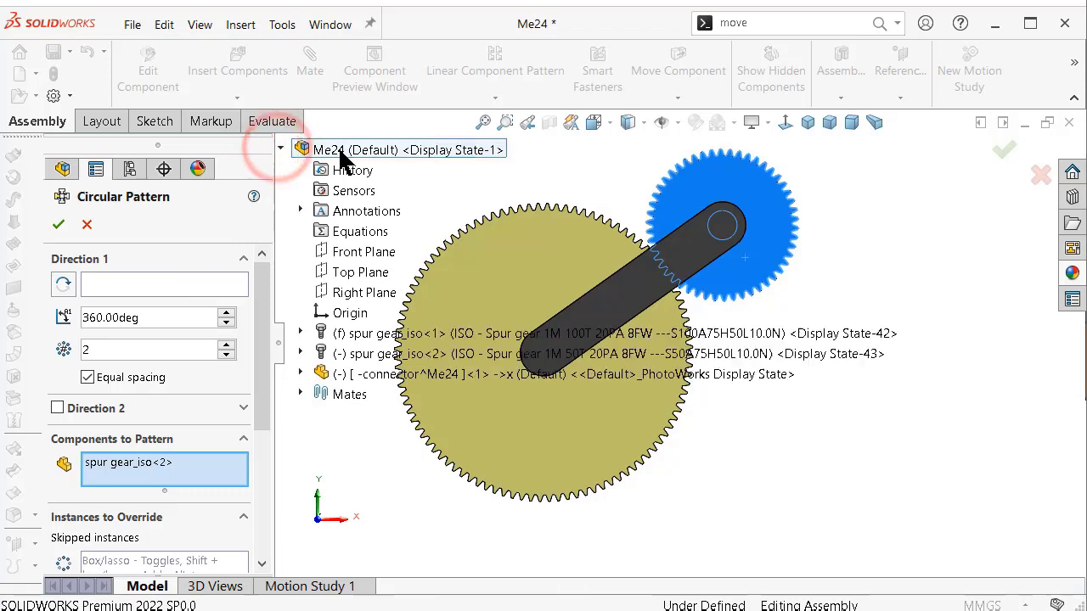
left_click(282, 150)
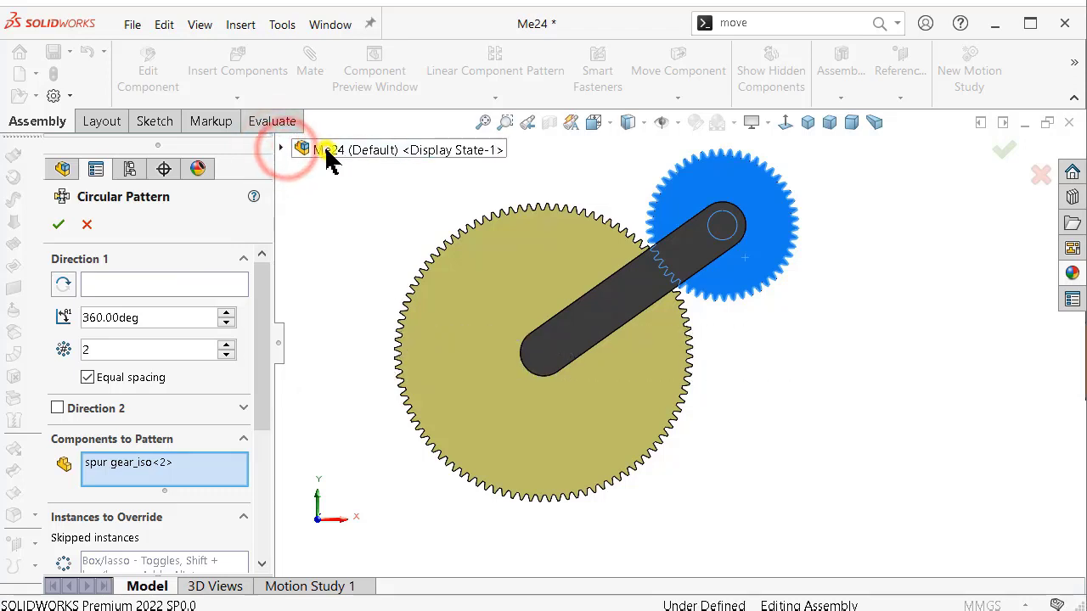
right_click(322, 153)
left_click(308, 211)
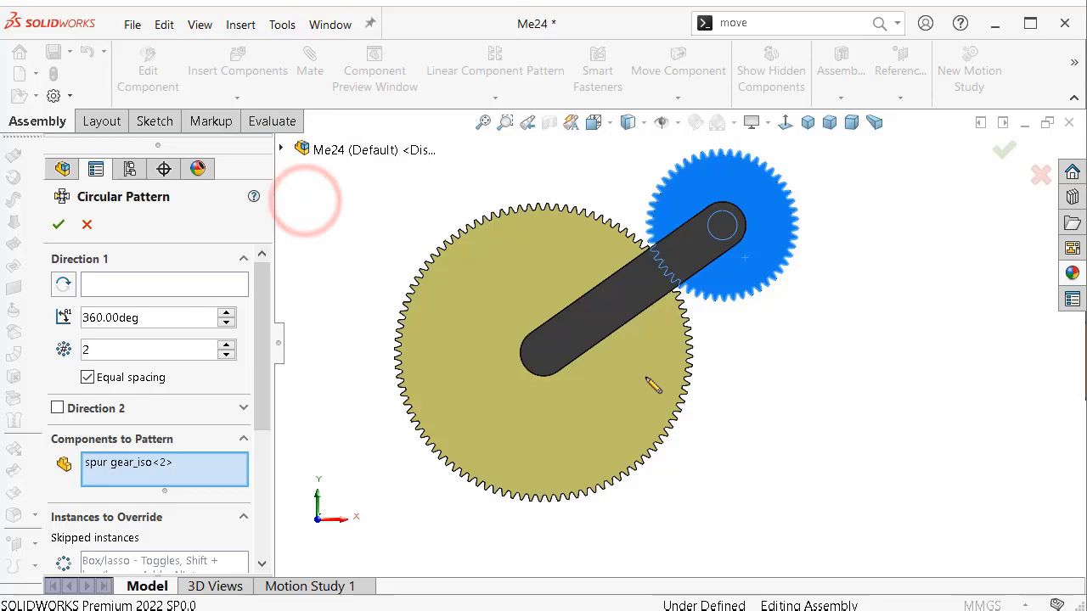
Use the large gear's face as the pattern axis, keep 360° and 2 instances, and confirm.
scroll(650, 381, "up", 3)
scroll(652, 389, "up", 3)
middle_click_drag(652, 393, 286, 326)
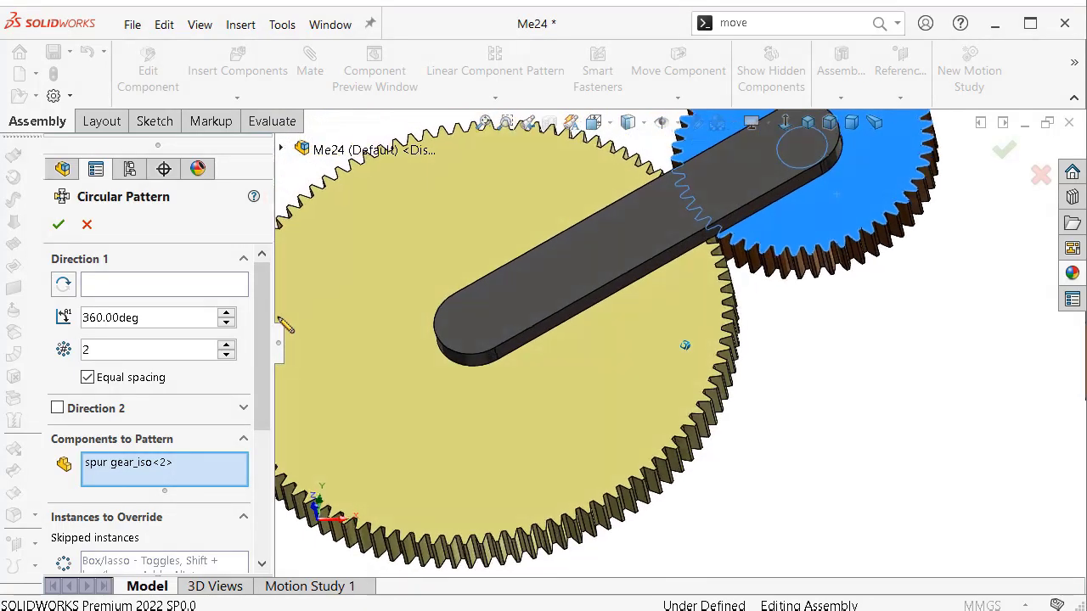
left_click(196, 283)
scroll(721, 454, "up", 2)
scroll(682, 419, "up", 2)
scroll(606, 449, "up", 2)
scroll(569, 454, "up", 2)
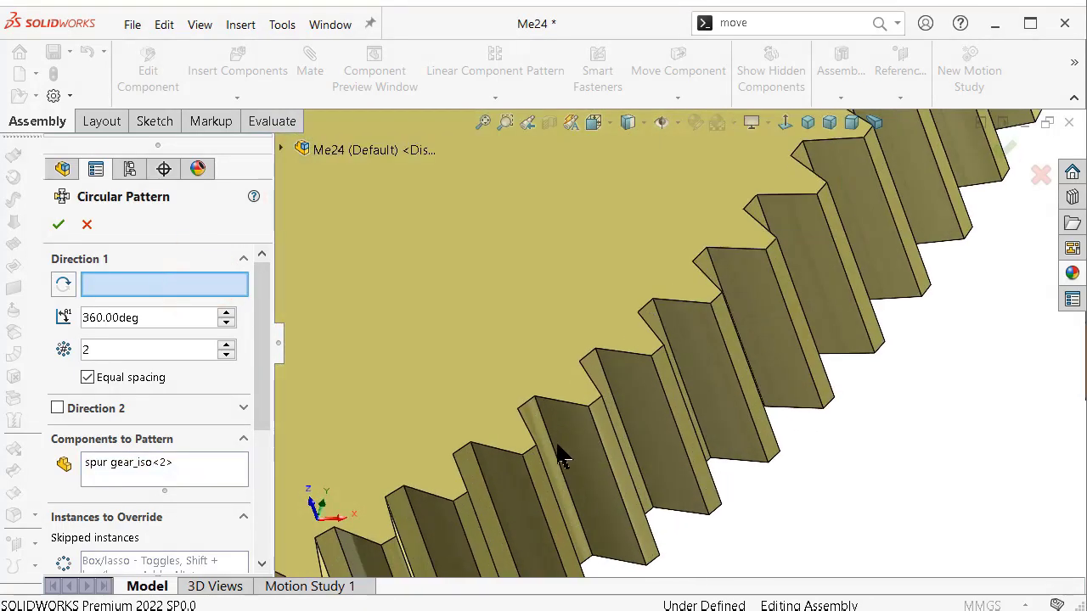
left_click(540, 437)
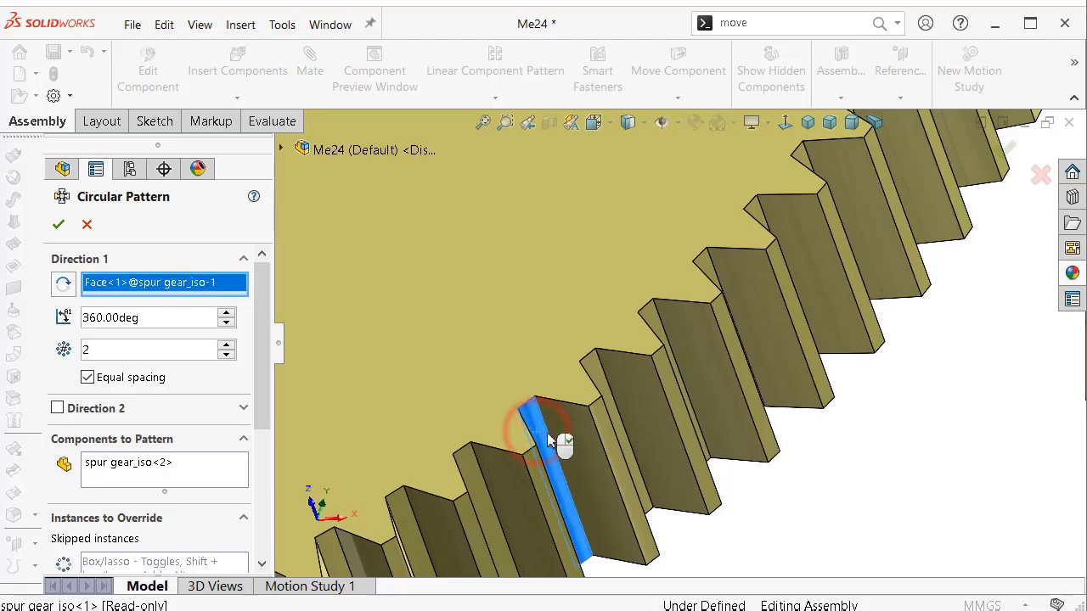
scroll(731, 374, "down", 4)
scroll(680, 359, "down", 3)
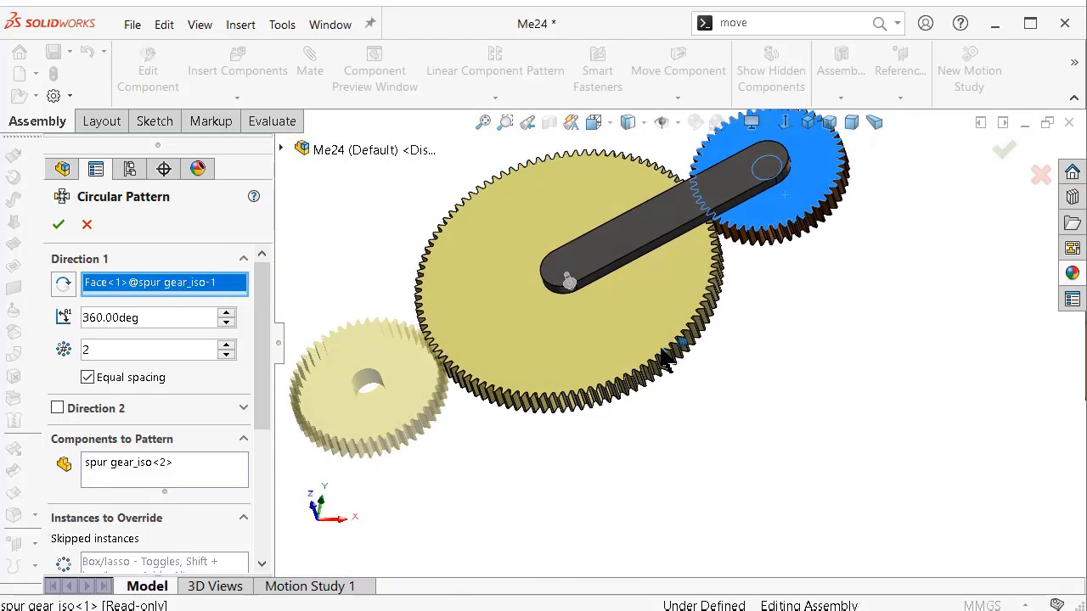
left_click(996, 147)
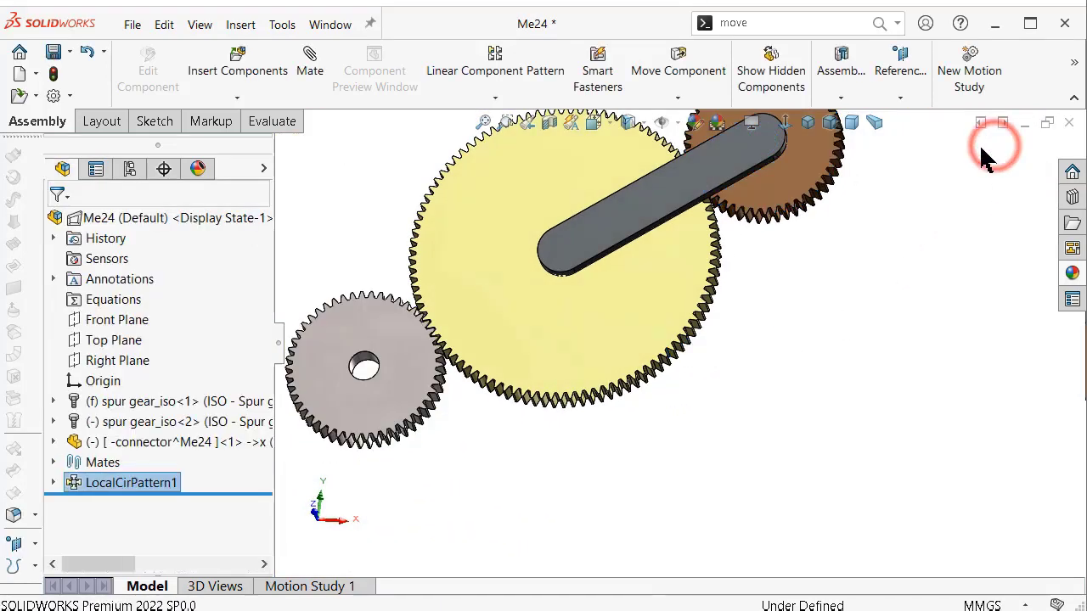
Select the connector component and edit it in place within the Me24 assembly.
mouse_move(740, 278)
middle_mouse_down()
mouse_move(729, 298)
mouse_move(726, 286)
middle_mouse_up()
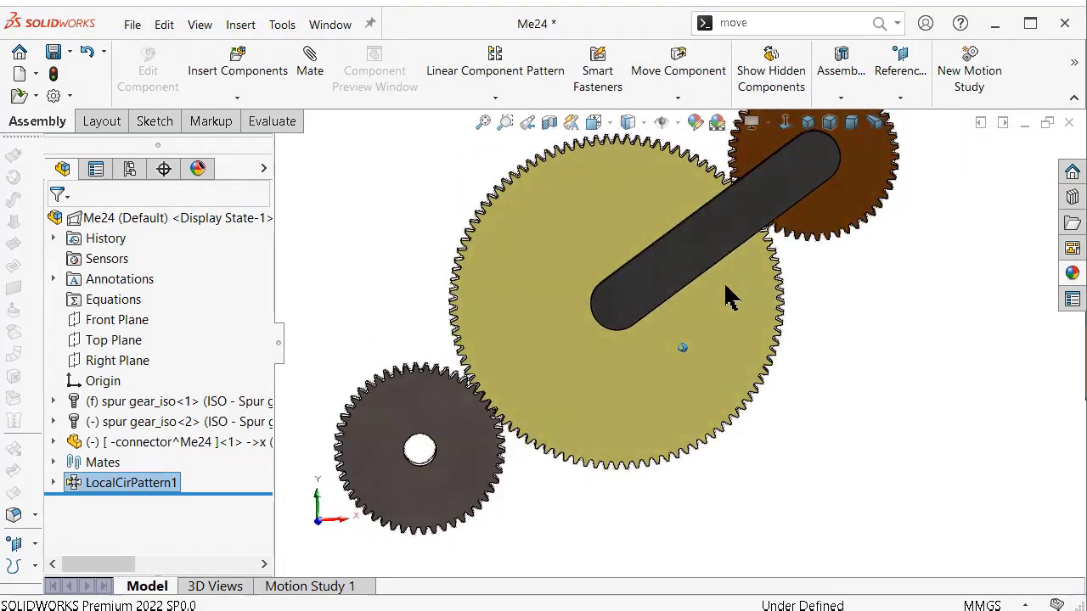
left_click(671, 249)
left_click(175, 443)
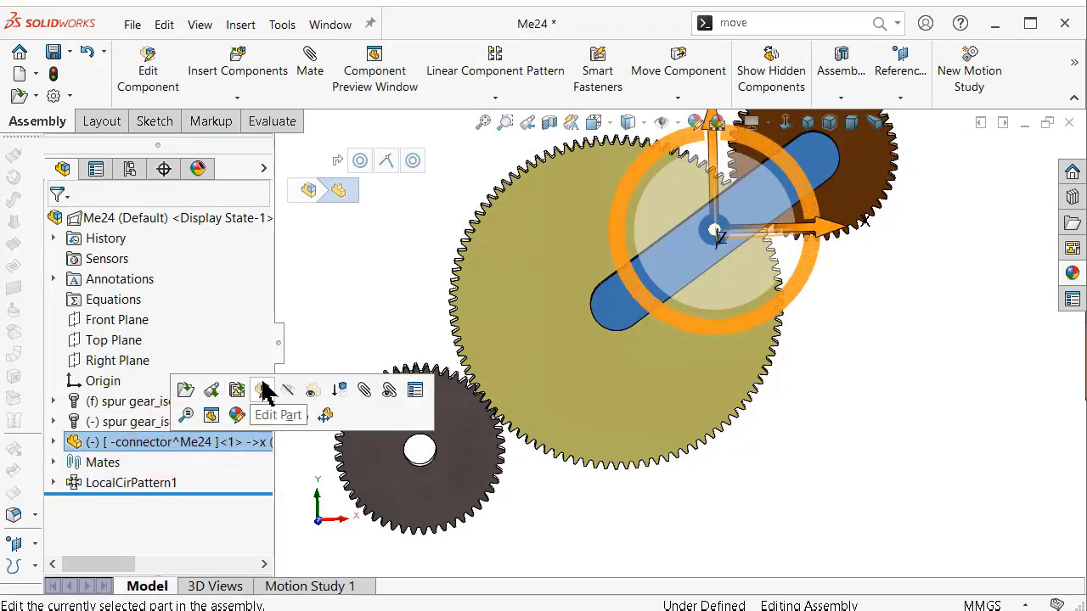
left_click(264, 390)
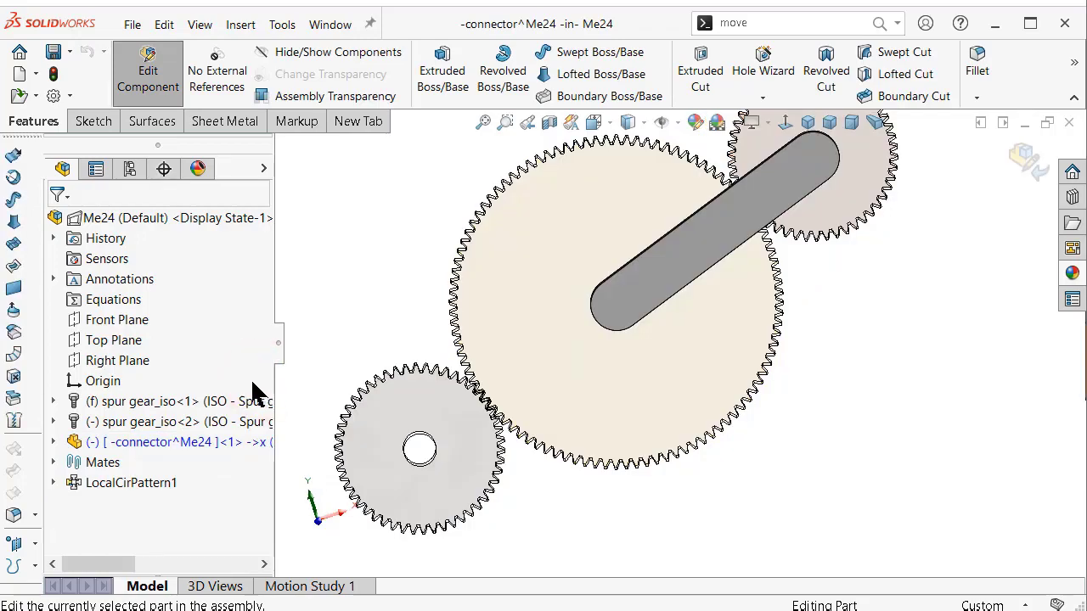
middle_click_drag(801, 370, 624, 293)
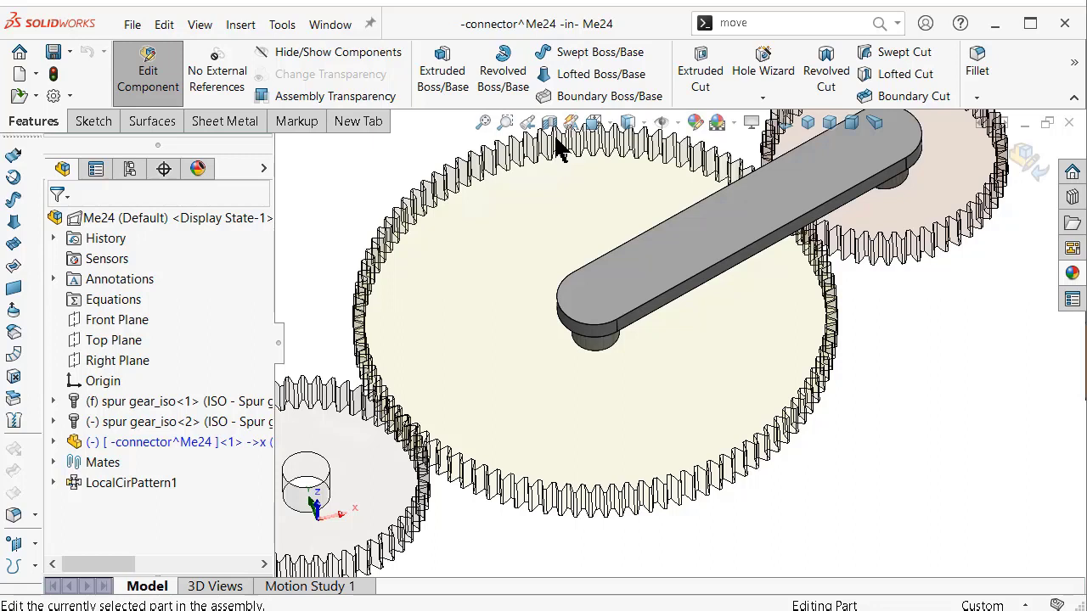
Start a Circular Pattern feature from the Linear Pattern dropdown.
left_click(1075, 65)
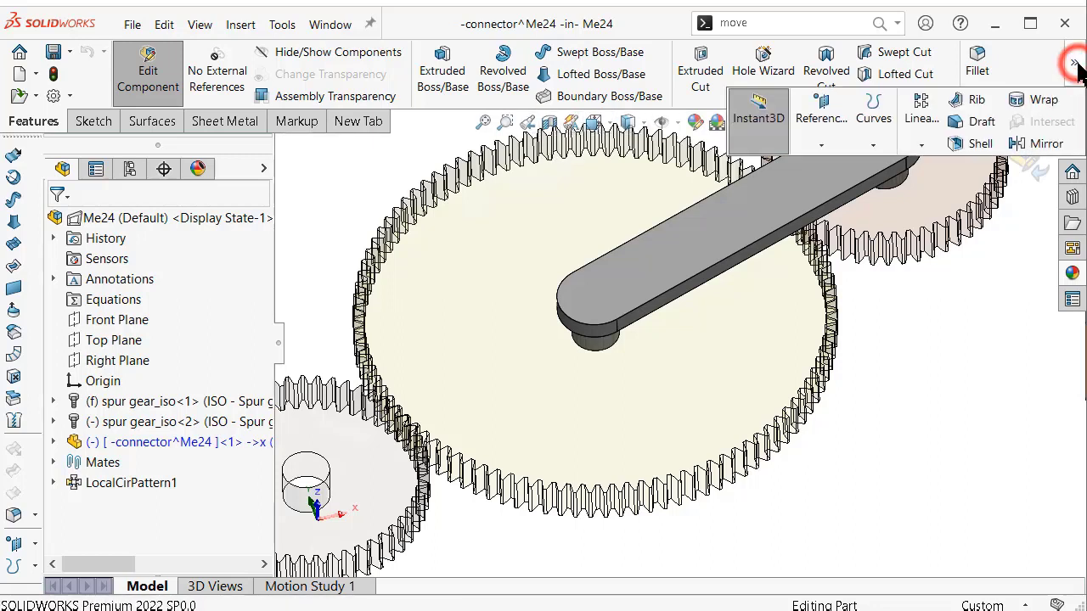
left_click(917, 146)
left_click(914, 181)
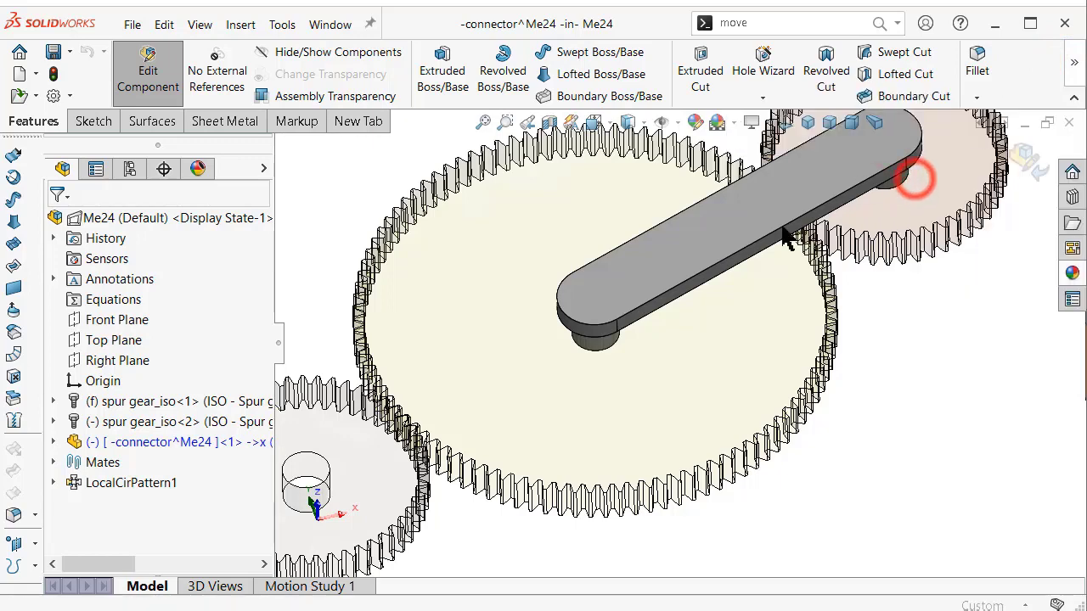
Pattern the Boss-Extrude2 arm body around its end cylinder as 2 equally spaced bodies.
left_click(126, 283)
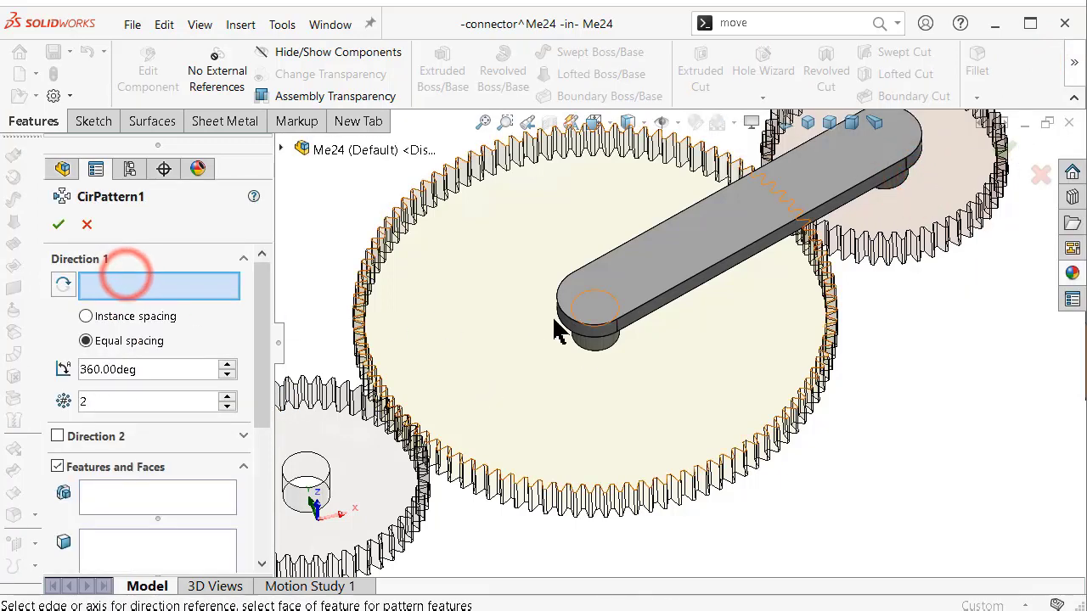
left_click(578, 330)
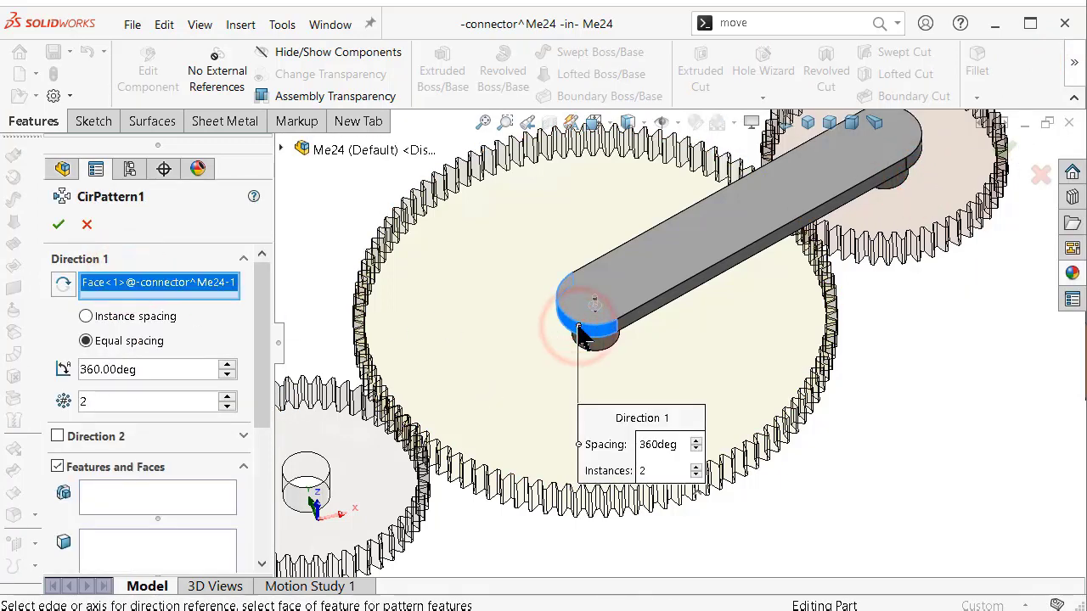
left_click_drag(263, 373, 265, 438)
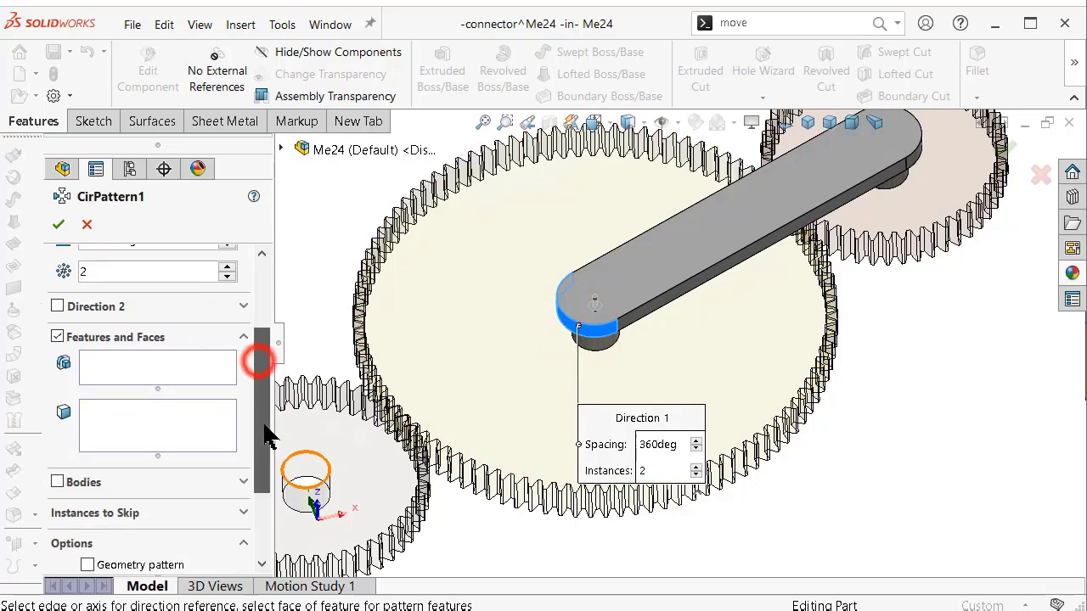
left_click(58, 337)
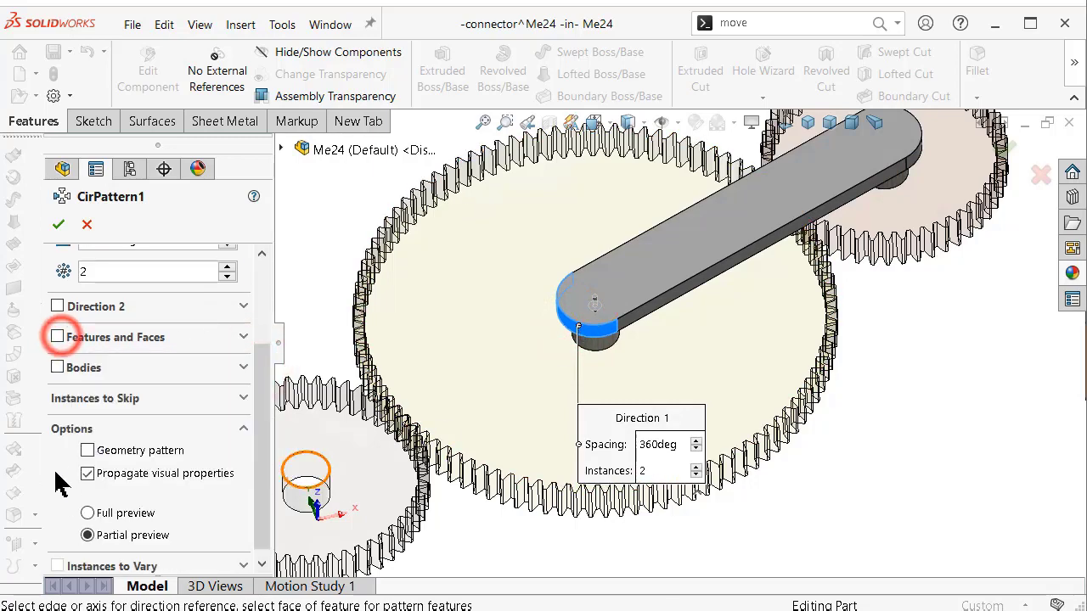
left_click(57, 368)
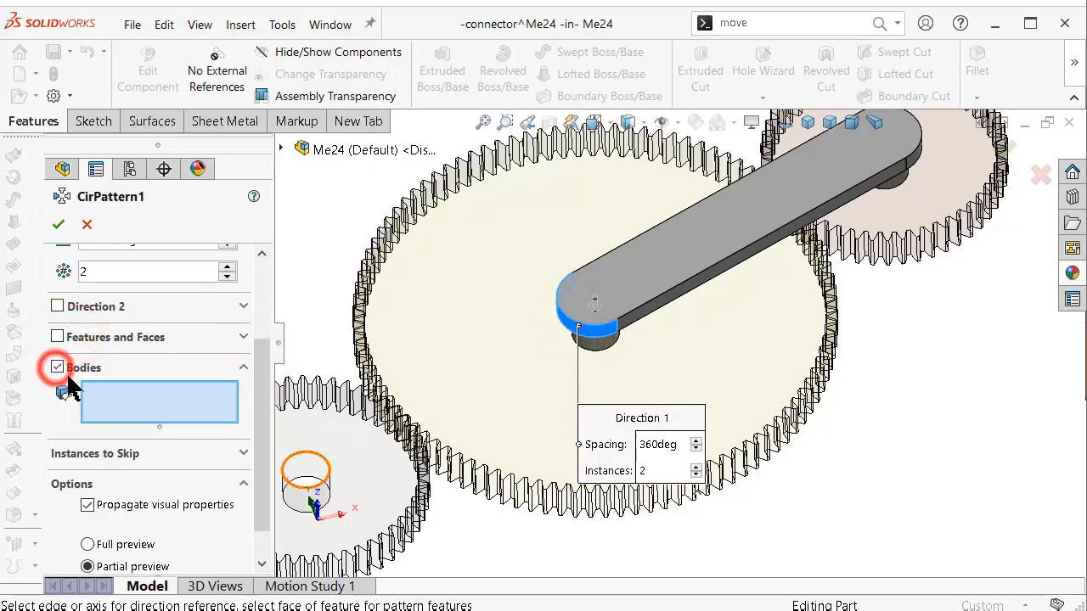
left_click(648, 304)
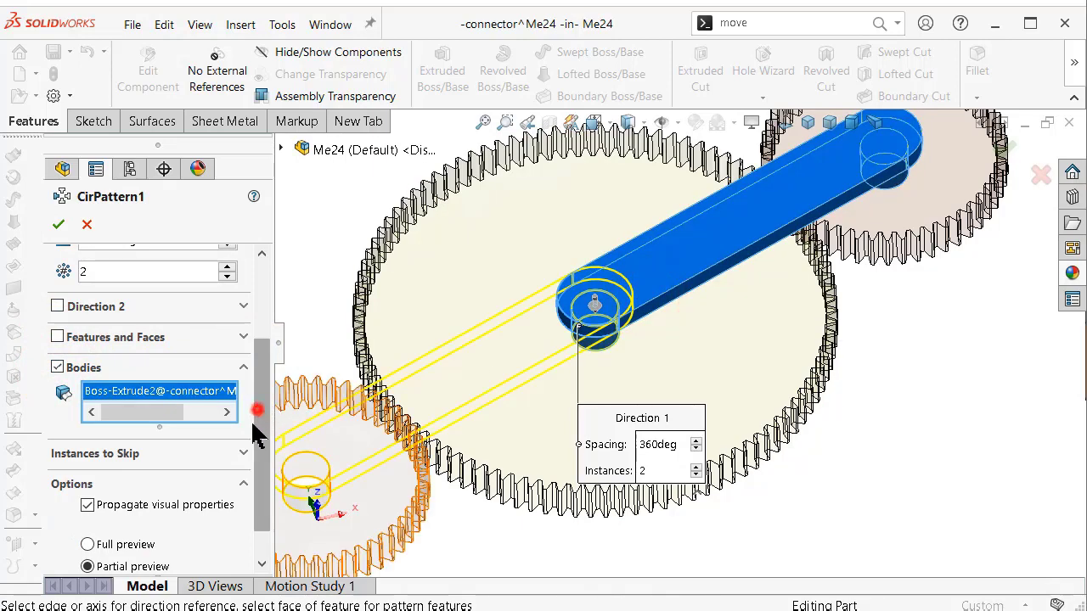
left_click_drag(257, 436, 244, 327)
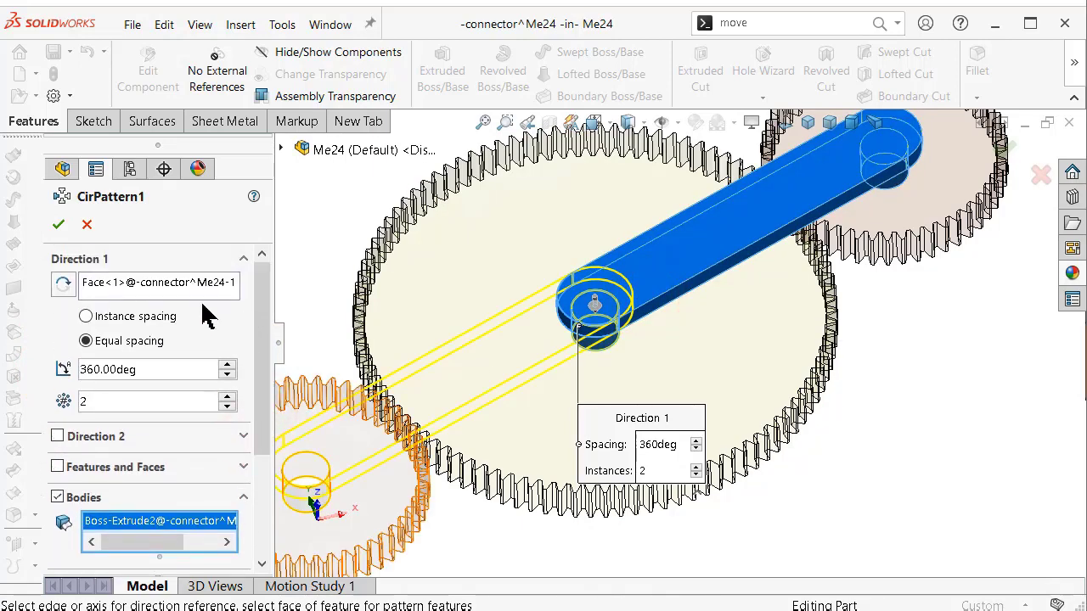
left_click(56, 226)
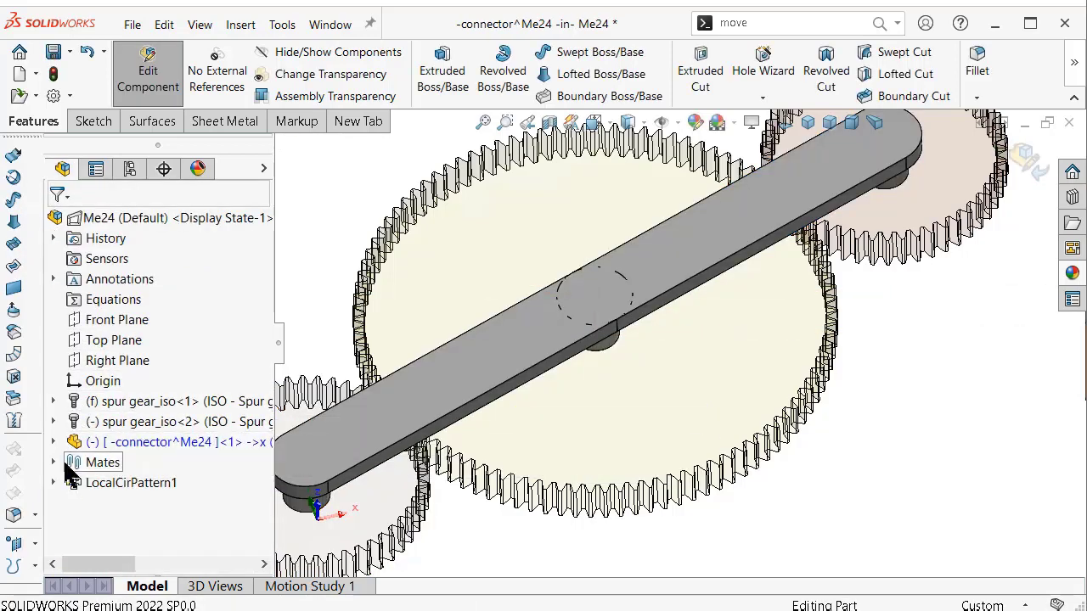
left_click(54, 442)
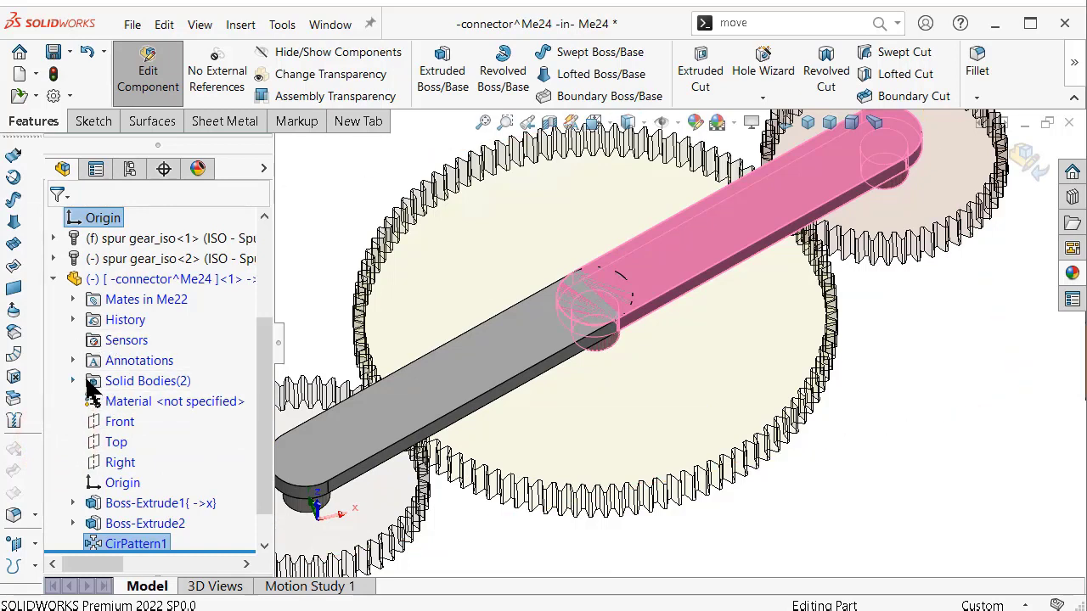
left_click(924, 432)
type("c")
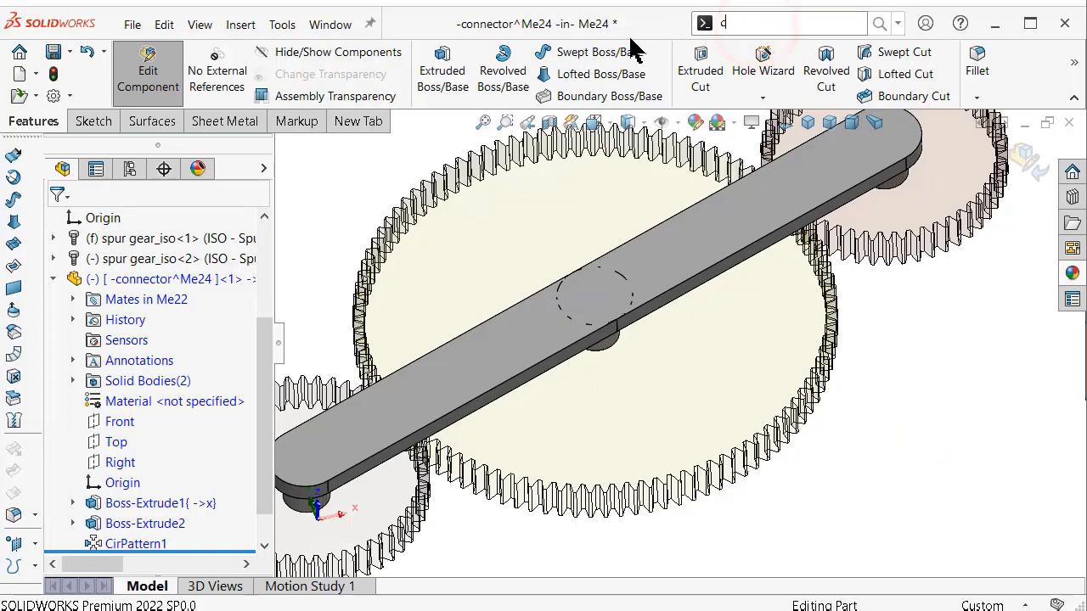
Combine the two connector arm bodies into one solid using Add.
type("om")
left_click(731, 69)
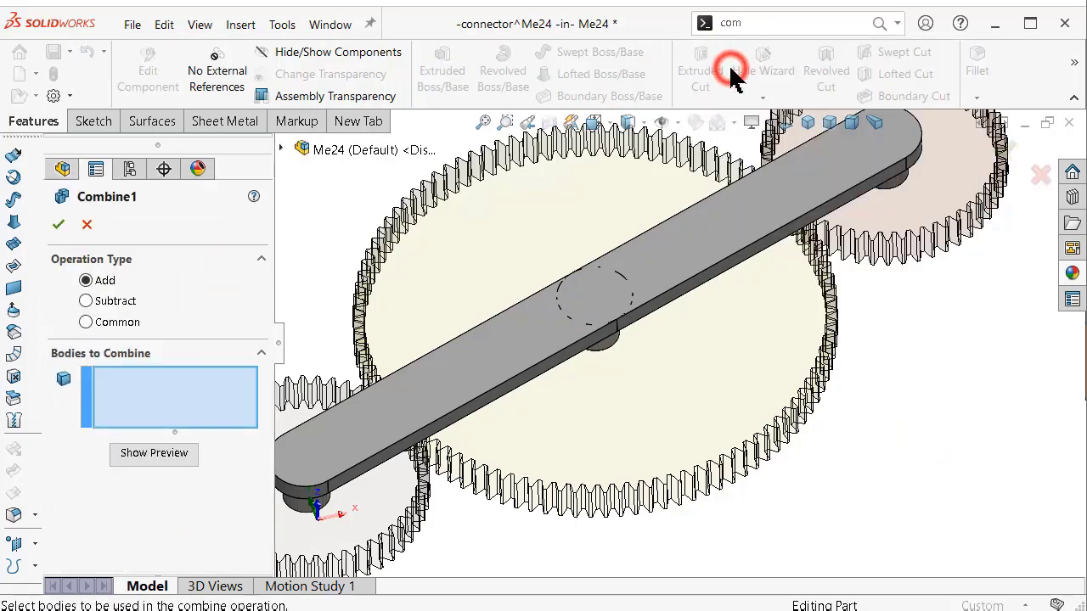
left_click(510, 342)
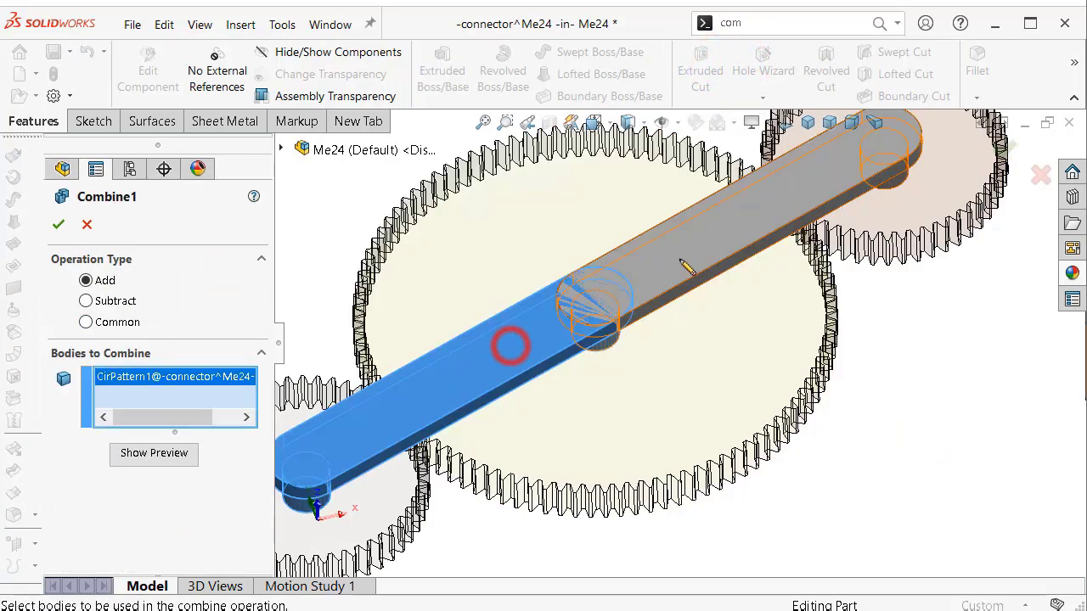
left_click(680, 258)
right_click(680, 258)
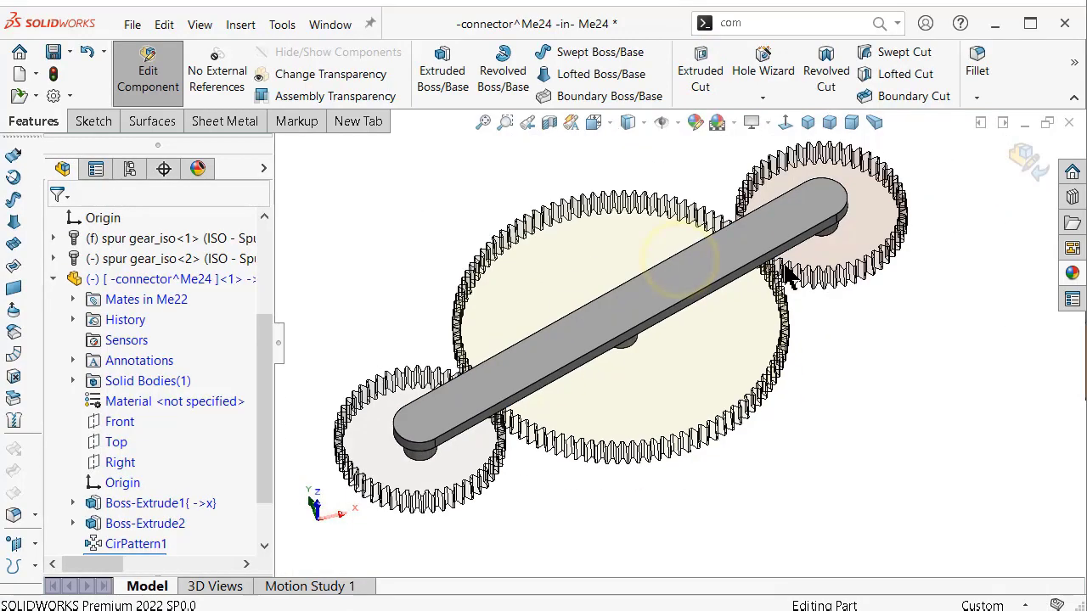
Exit connector editing back to the Me24 assembly and inspect the brown planet gear.
left_click(1022, 158)
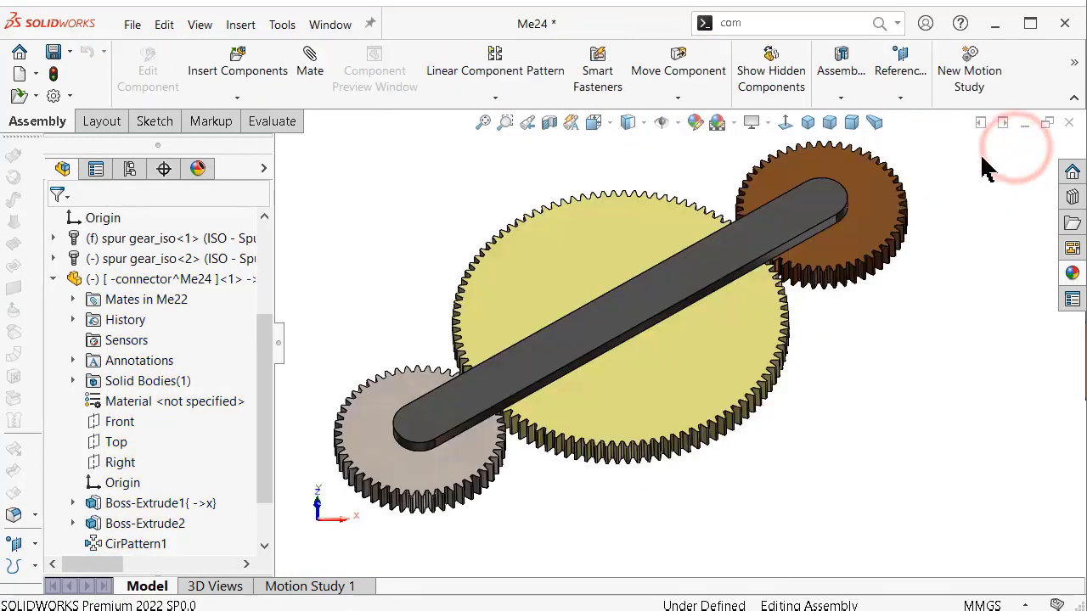
left_click(879, 246)
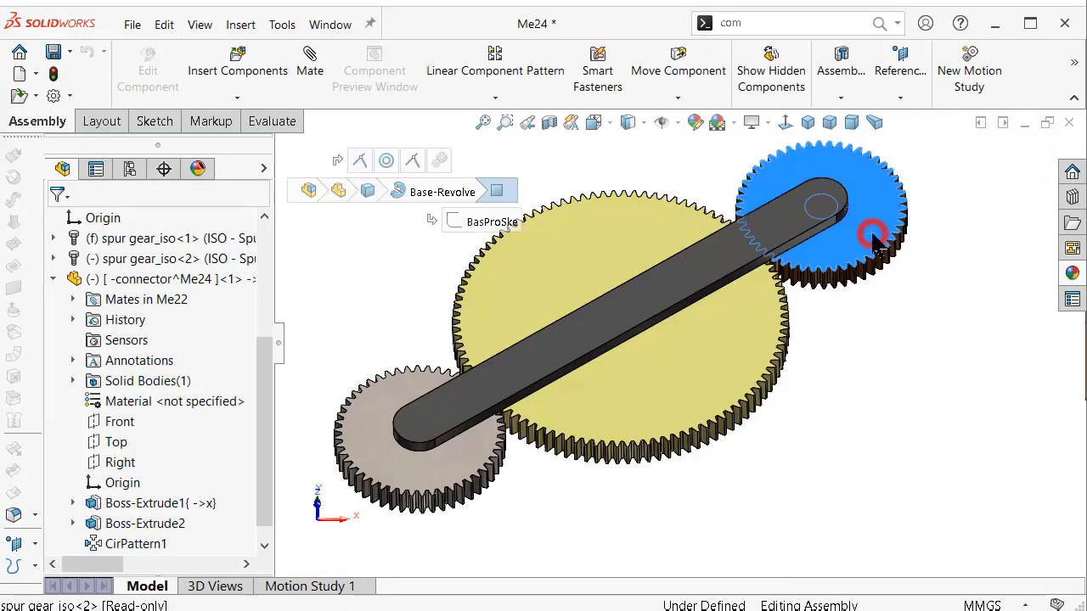
left_click(911, 461)
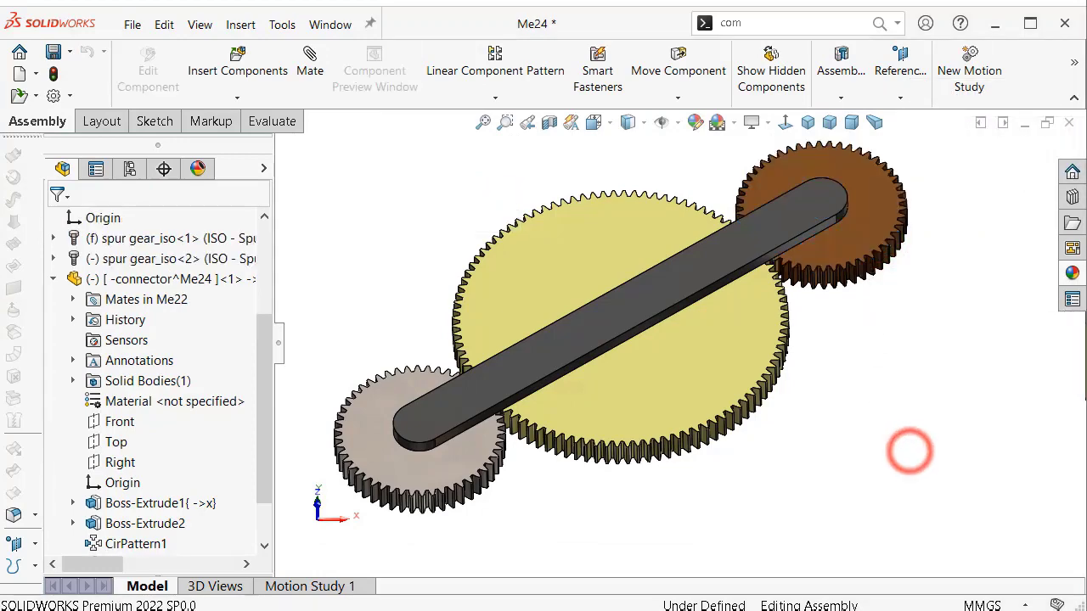
Calculate and play Motion Study 1, replaying the gear animation.
left_click(314, 587)
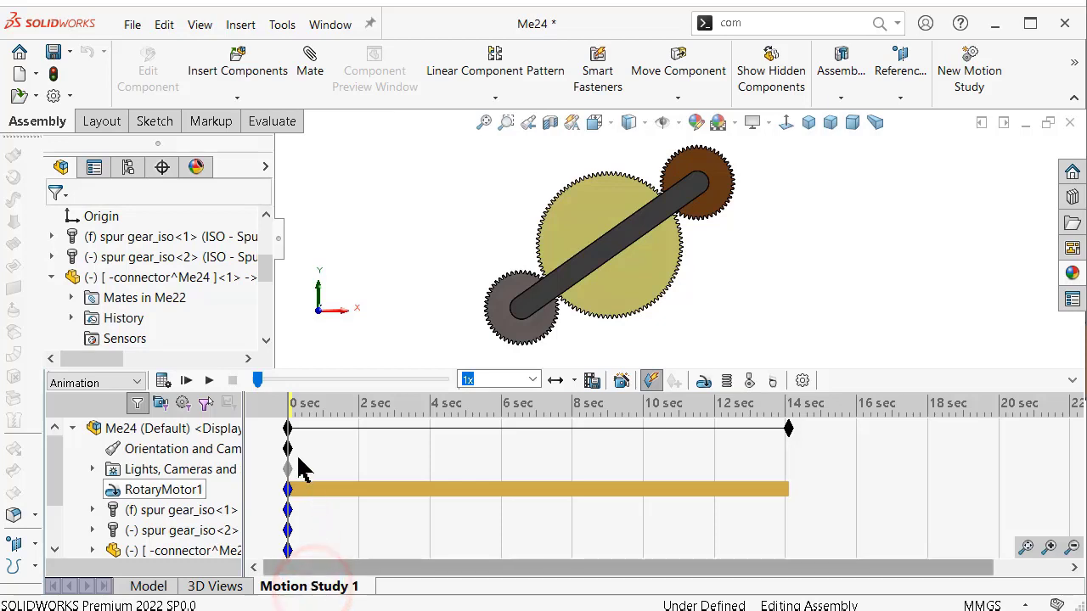
left_click(163, 382)
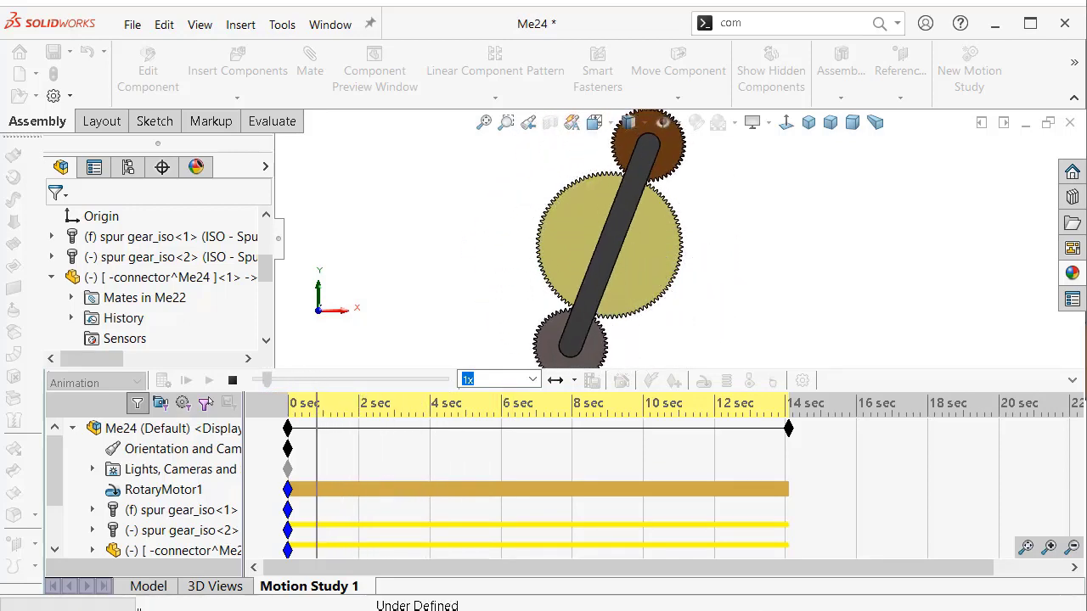
left_click(1074, 382)
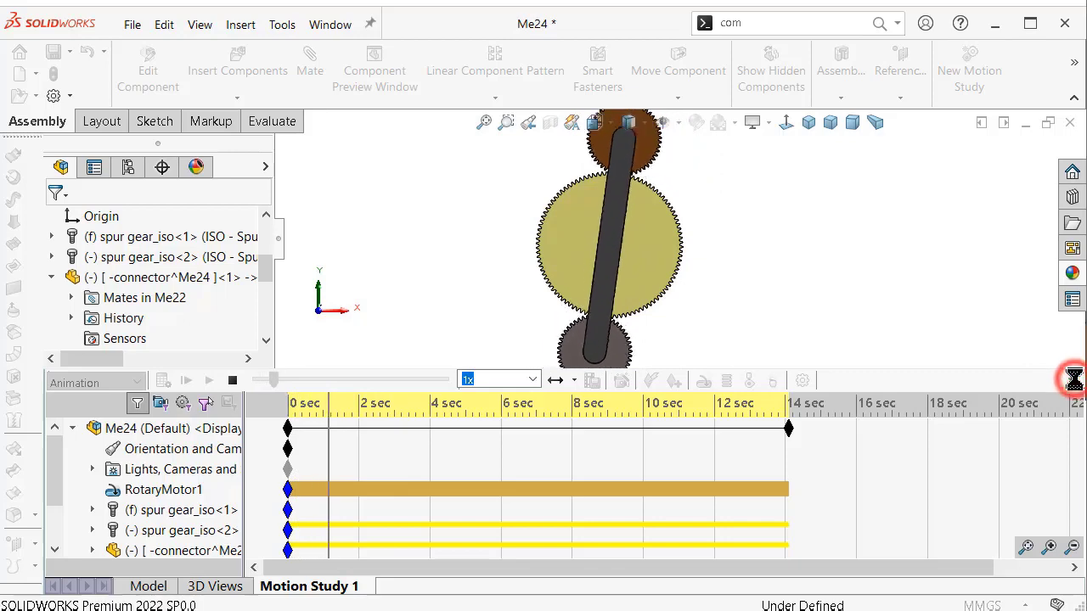
left_click(232, 380)
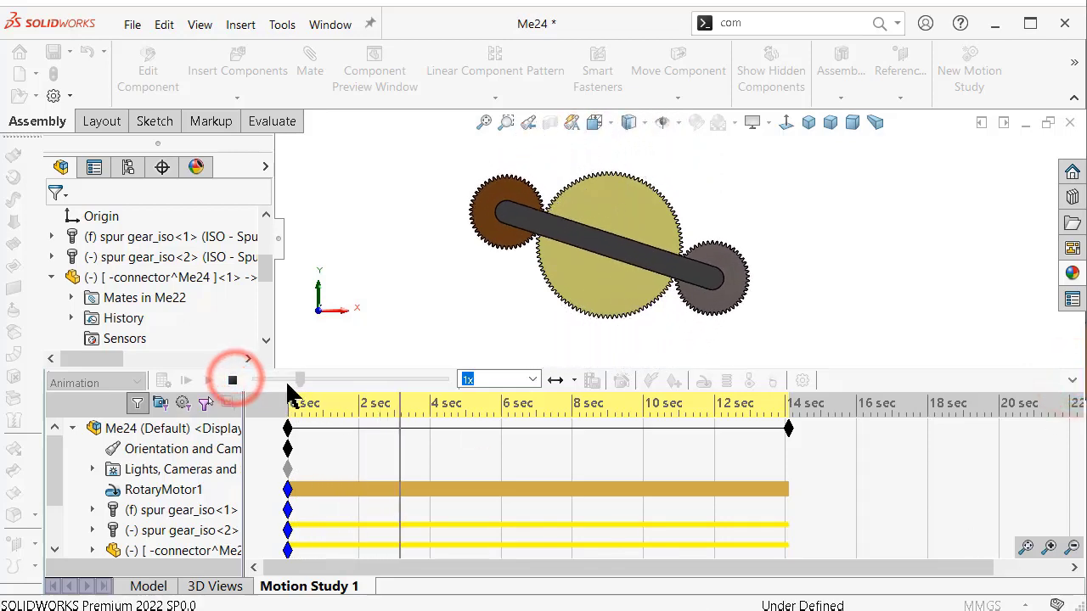
left_click(210, 377)
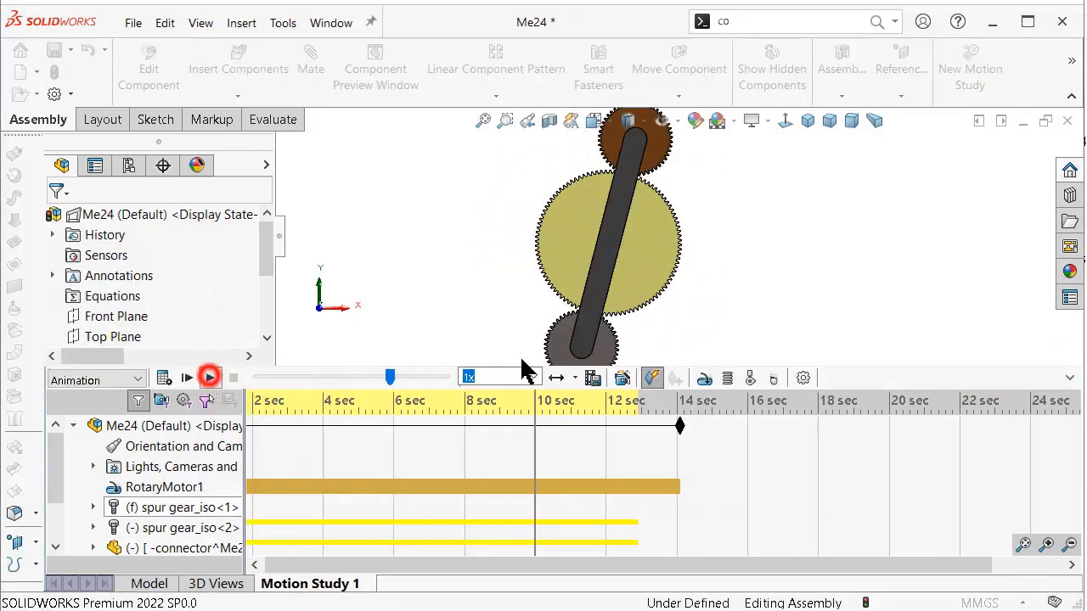
Hide the timeline, stop the animation, and return to the Model tab.
left_click(1068, 382)
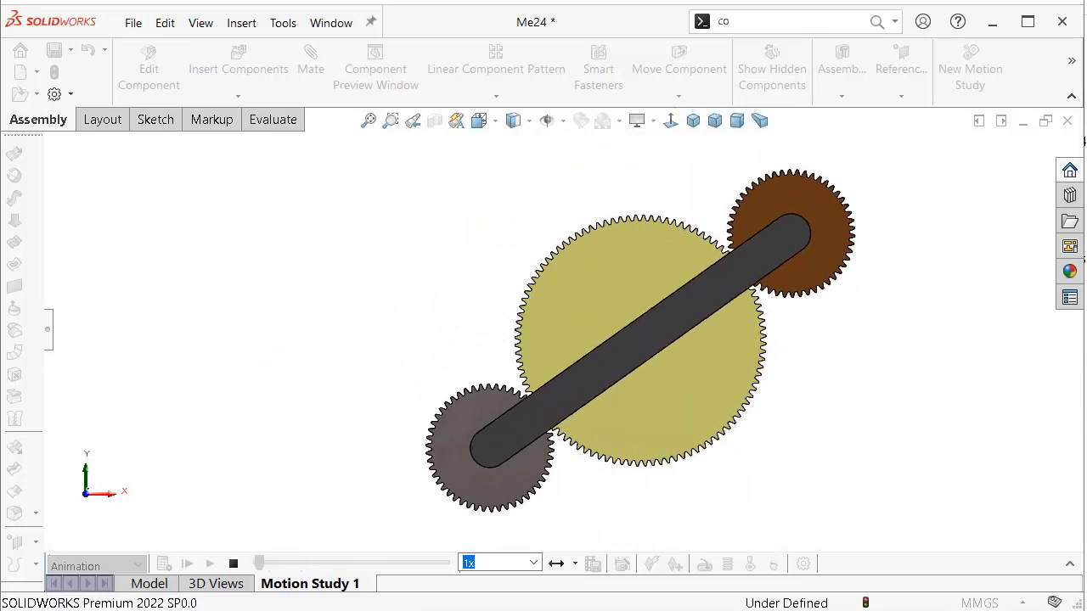
left_click(234, 562)
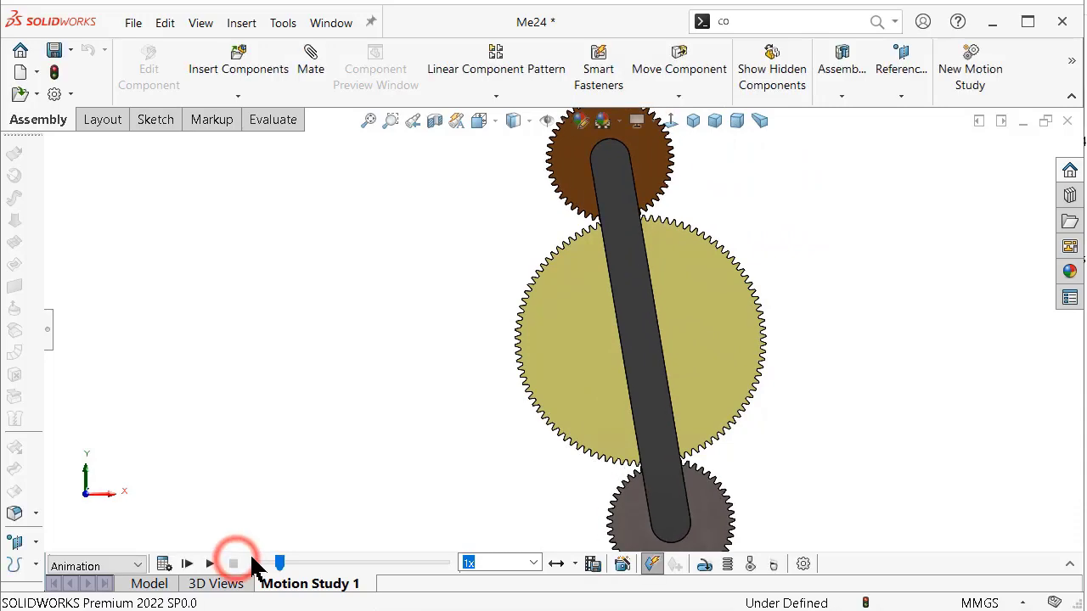
left_click(146, 584)
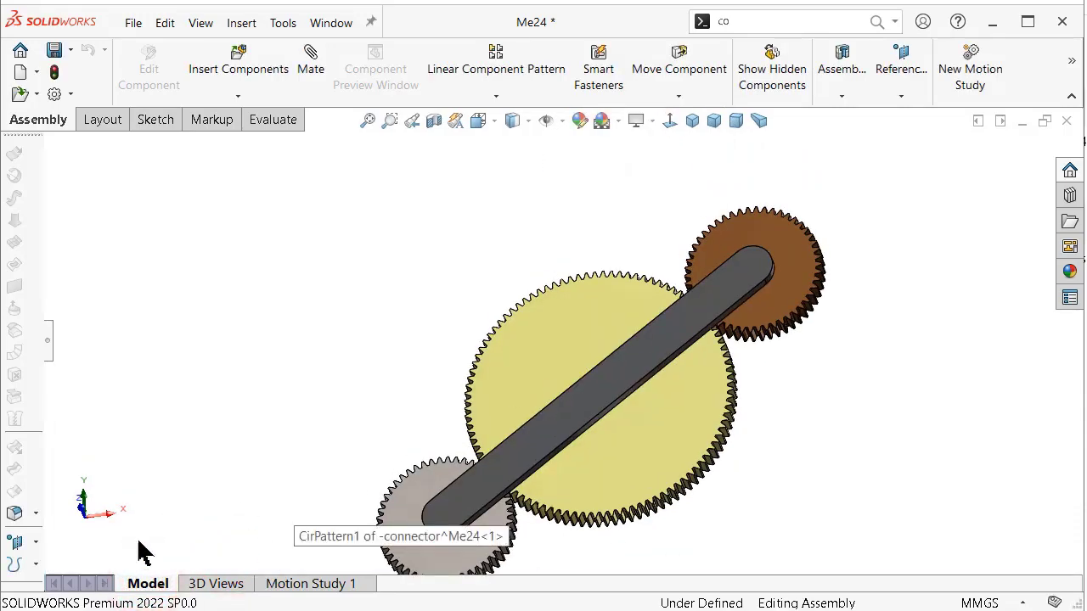
Edit the planet gear pattern to 3 instances.
left_click(47, 346)
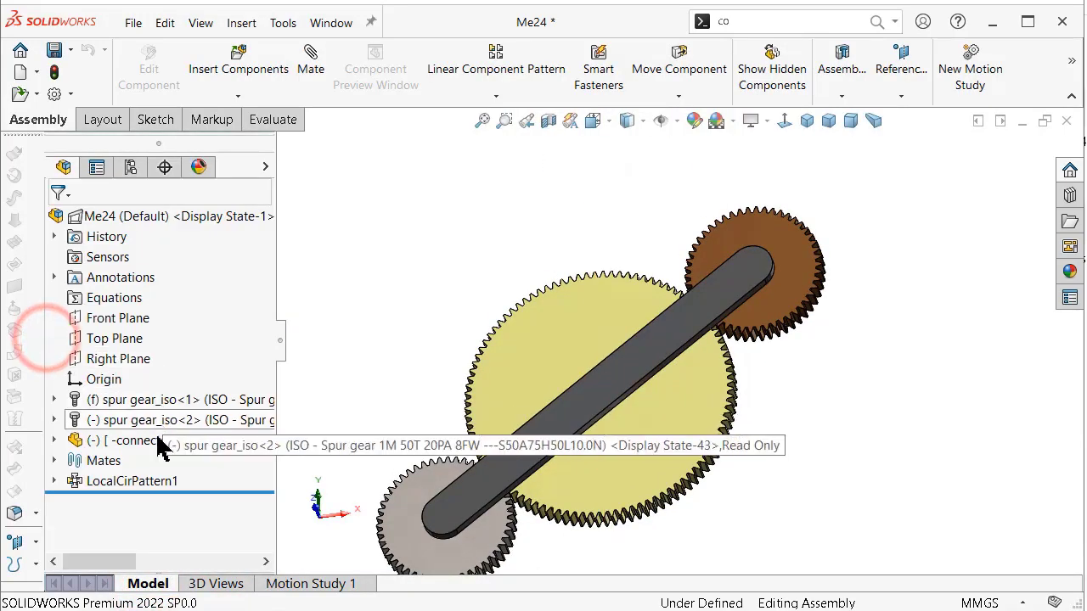
left_click(135, 482)
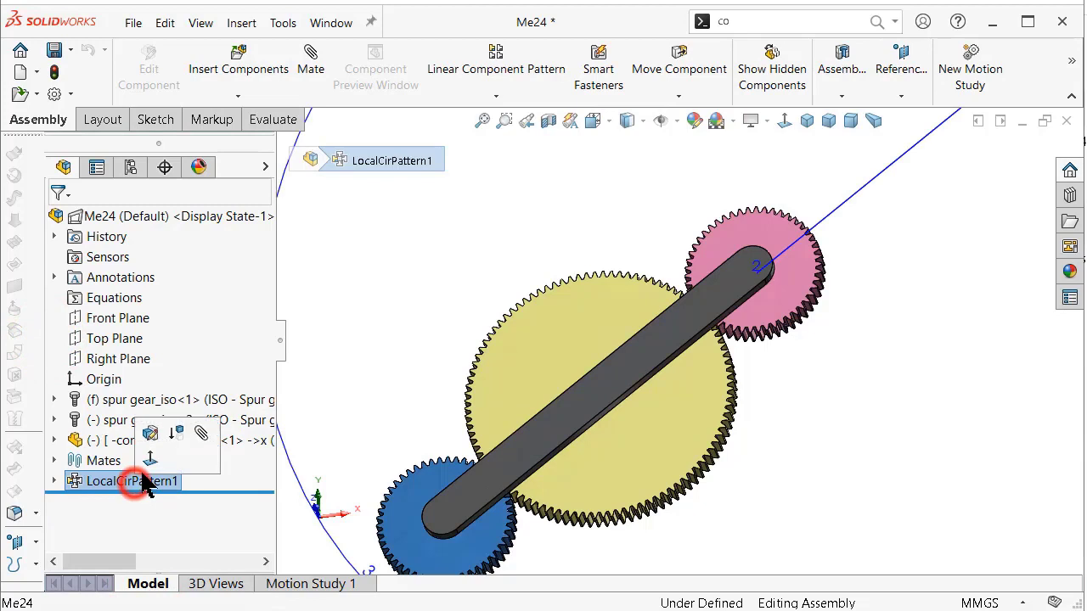
left_click(151, 436)
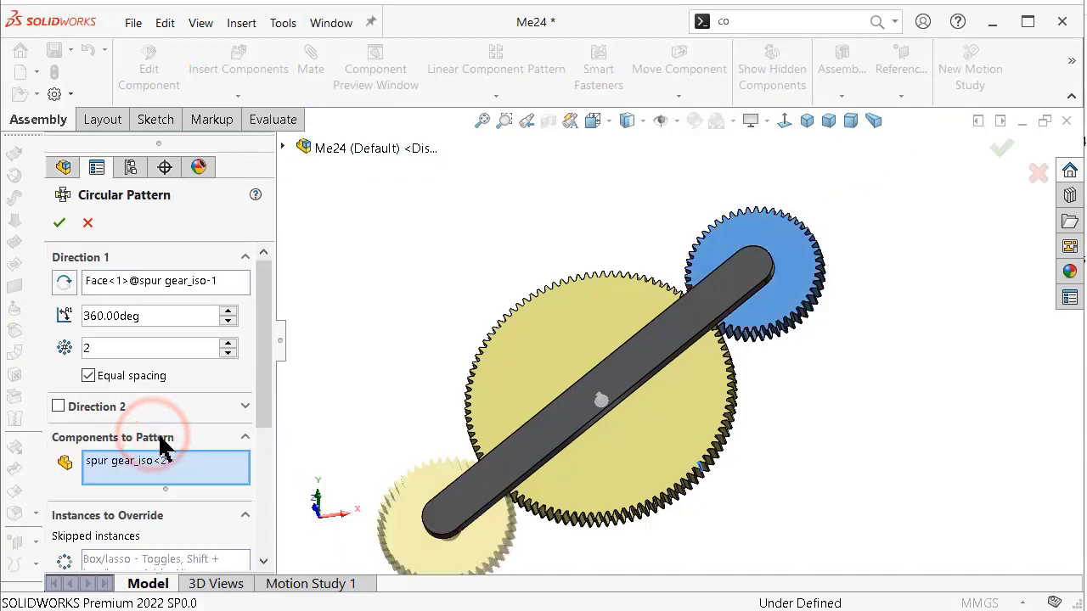
left_click(228, 344)
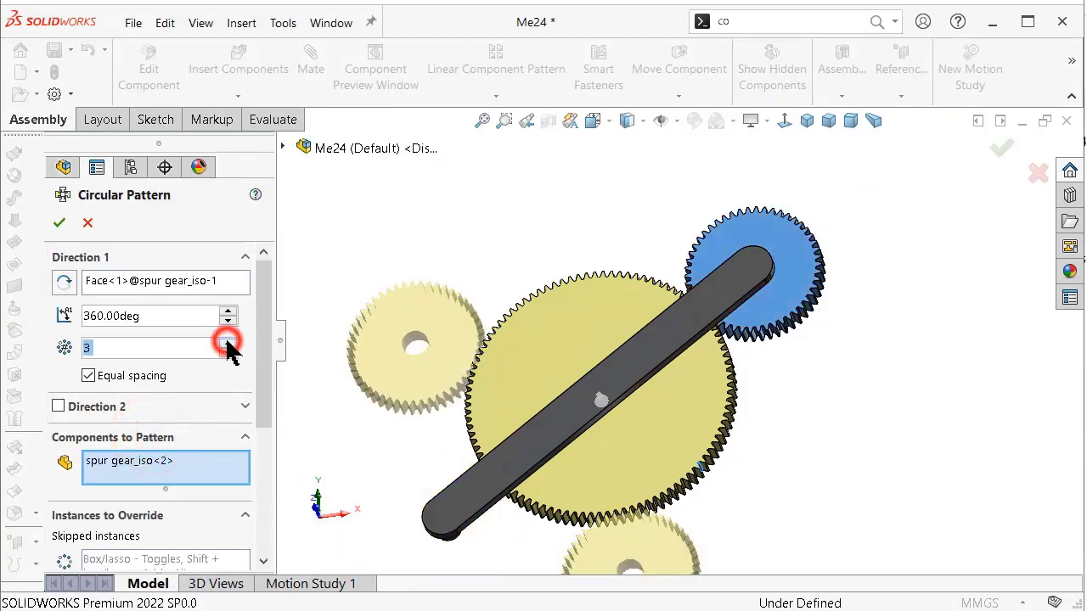
left_click(60, 224)
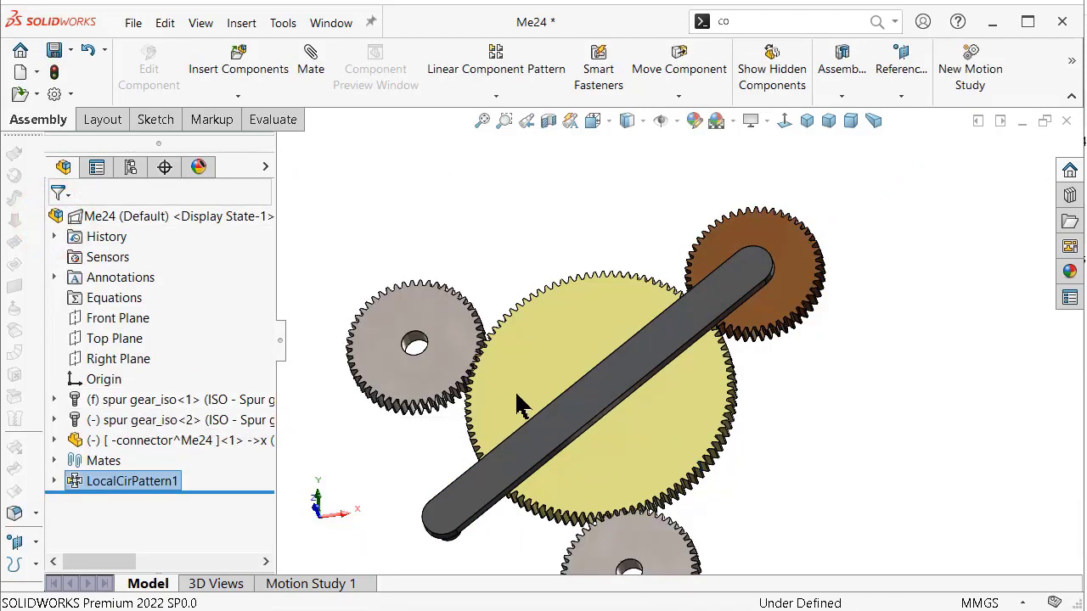
Raise the connector's CirPattern1 arm count to 3.
left_click(162, 441)
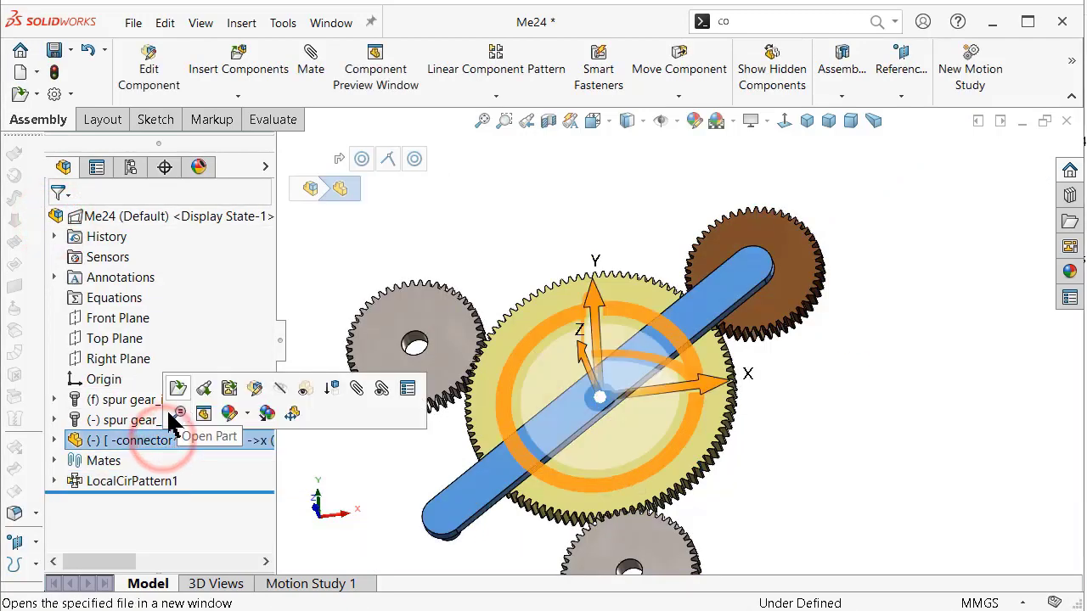
left_click(56, 441)
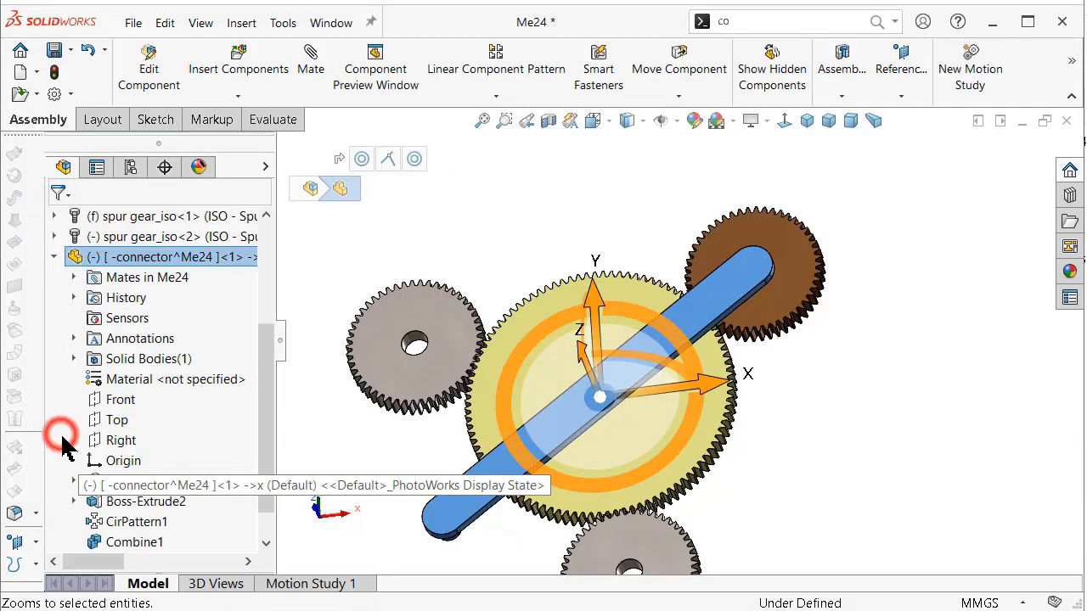
left_click(145, 523)
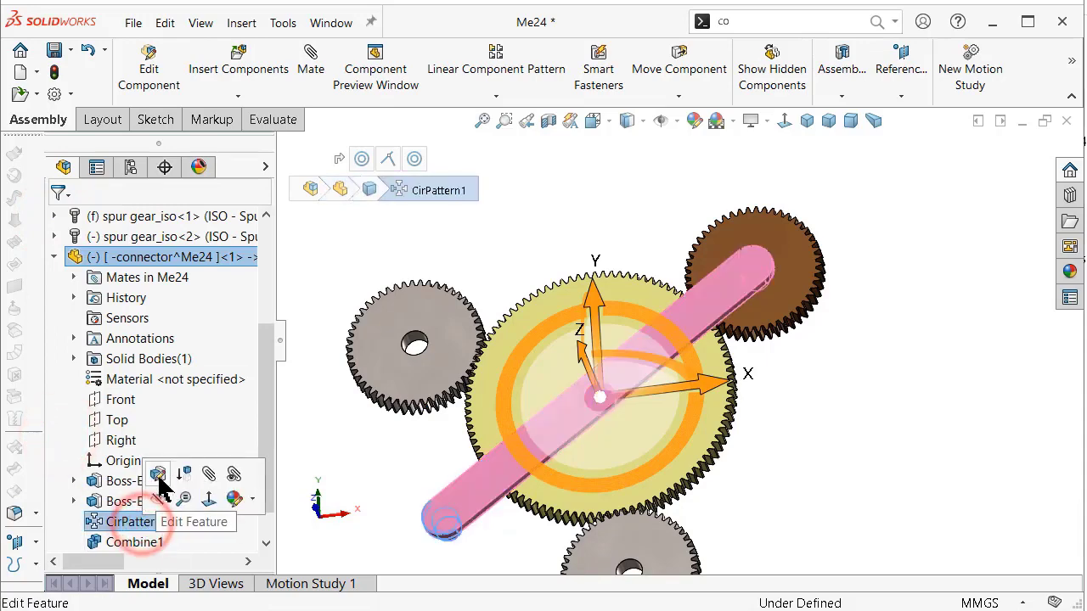
left_click(159, 478)
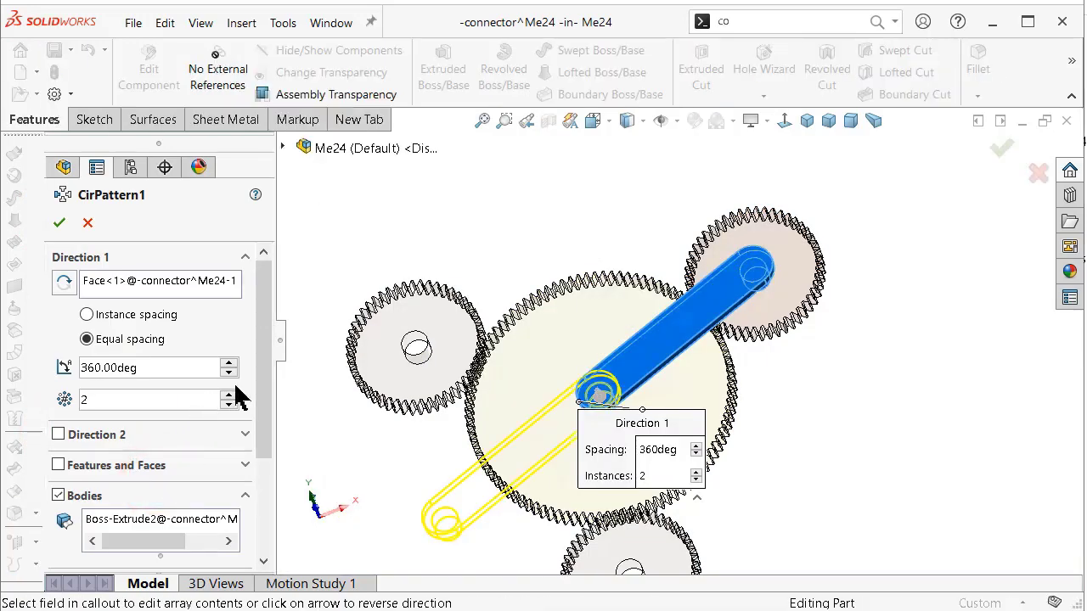
left_click(228, 395)
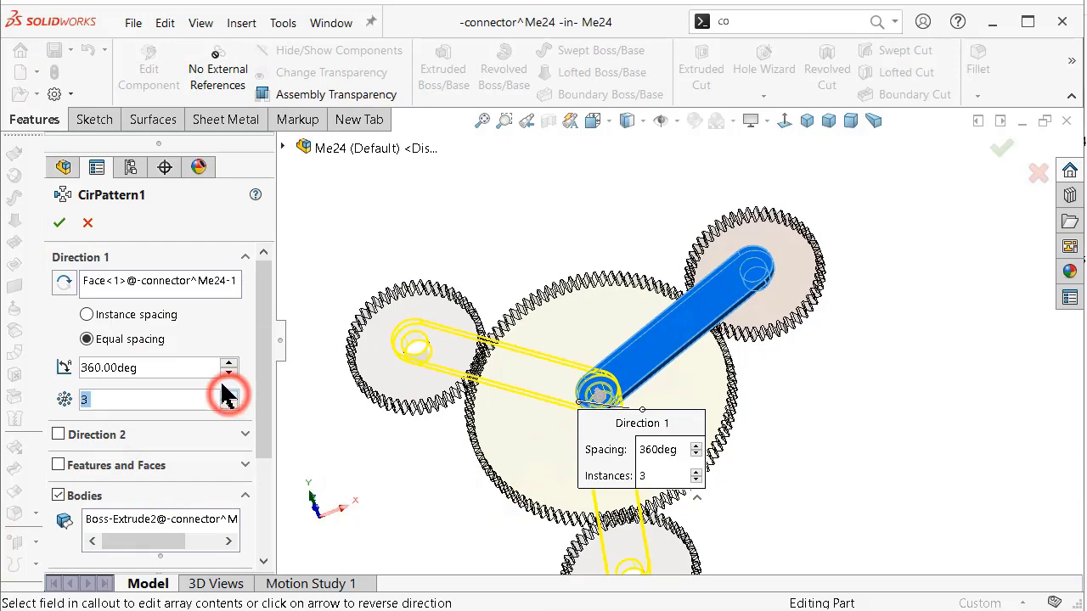
left_click(55, 223)
left_click(1018, 162)
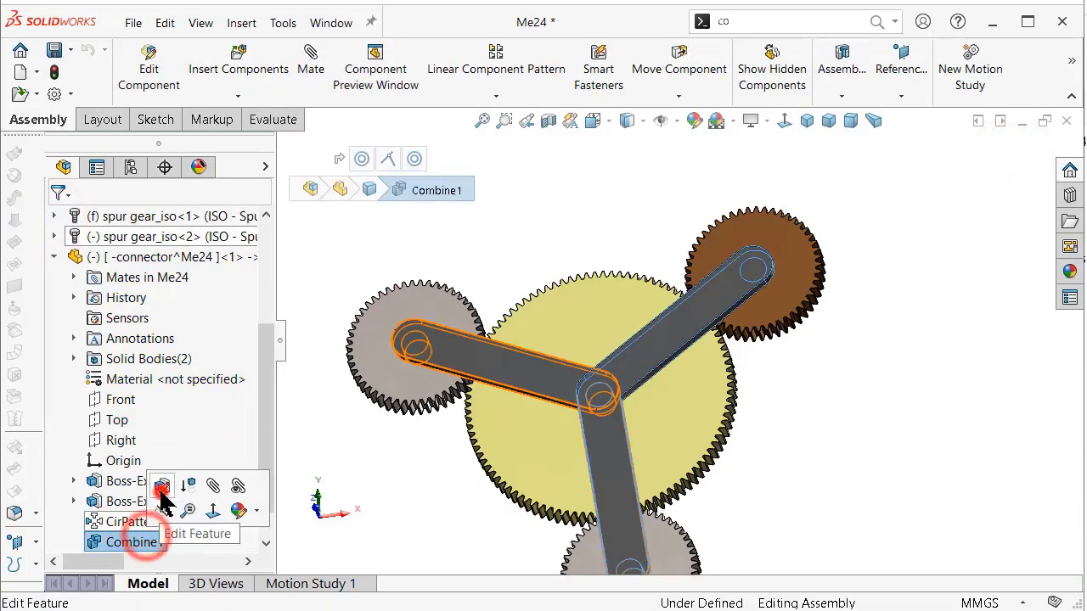
Add the third arm body to Combine1, then return to the assembly's Motion Study 1.
left_click(161, 486)
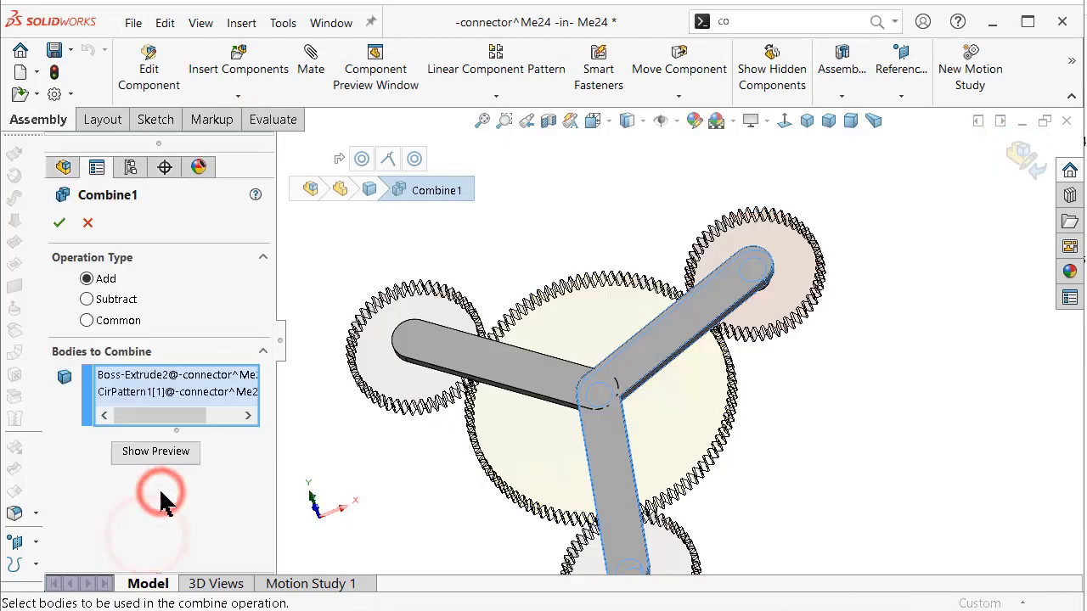
left_click(182, 395)
left_click(527, 376)
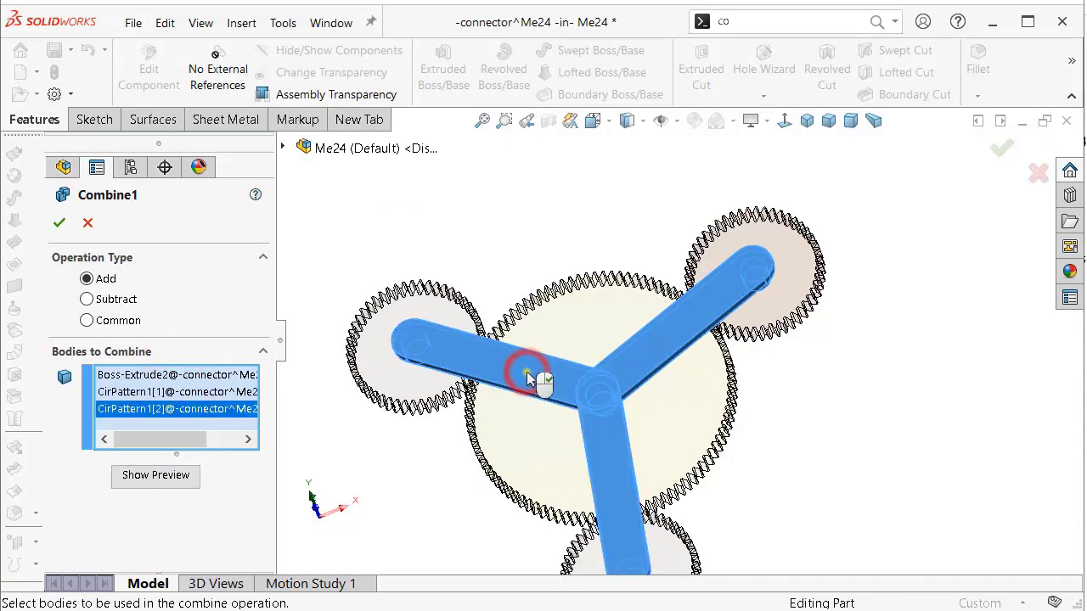
right_click(527, 371)
left_click(1024, 160)
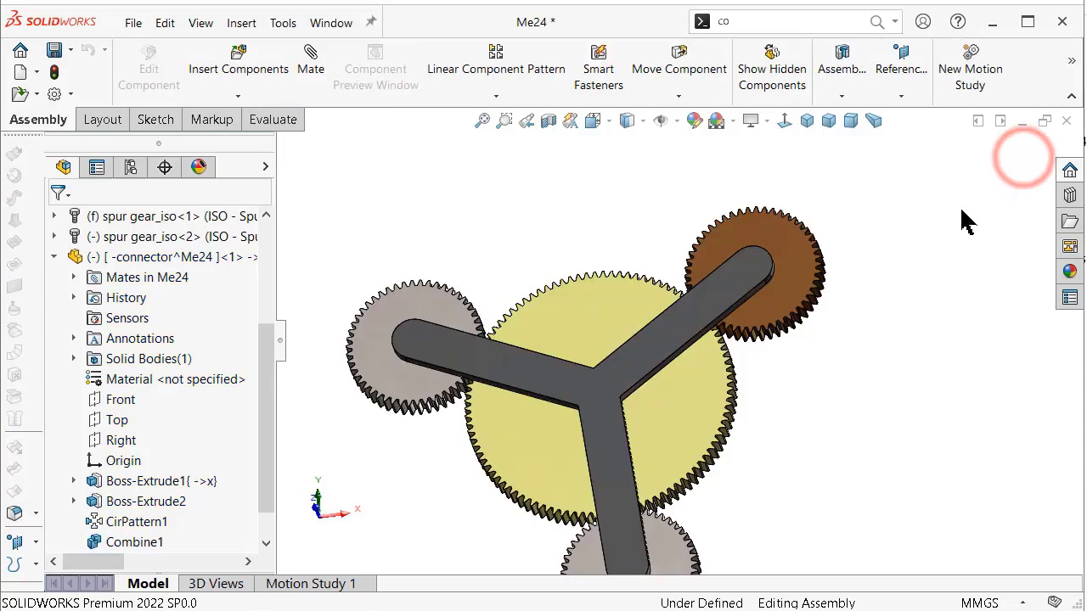
left_click(284, 584)
Dismiss the Update Initial Animation State prompt, calculate the three-gear animation, then stop it.
left_click(460, 608)
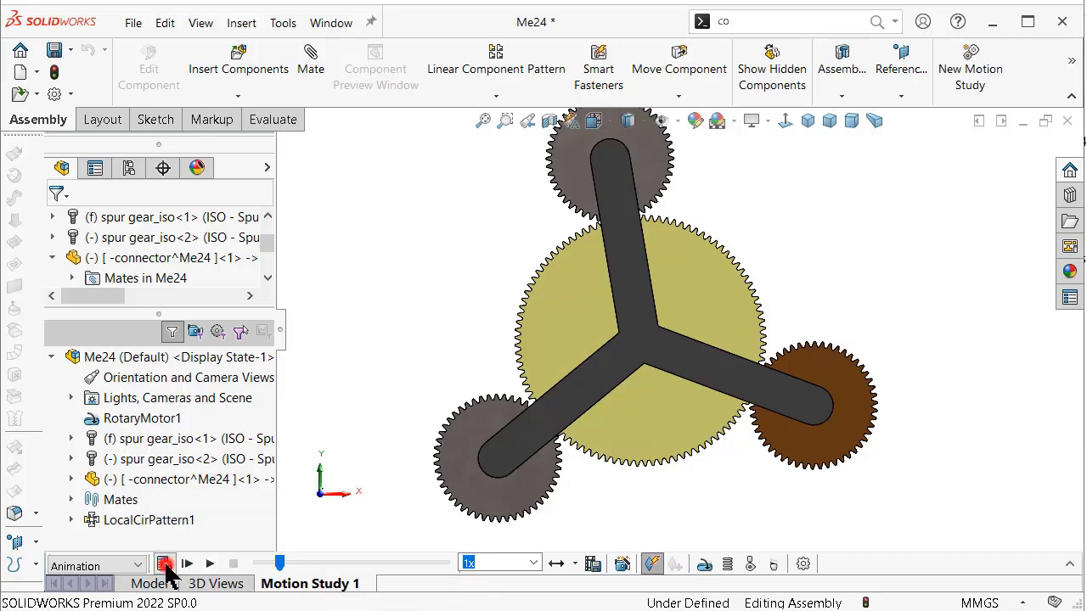
left_click(166, 565)
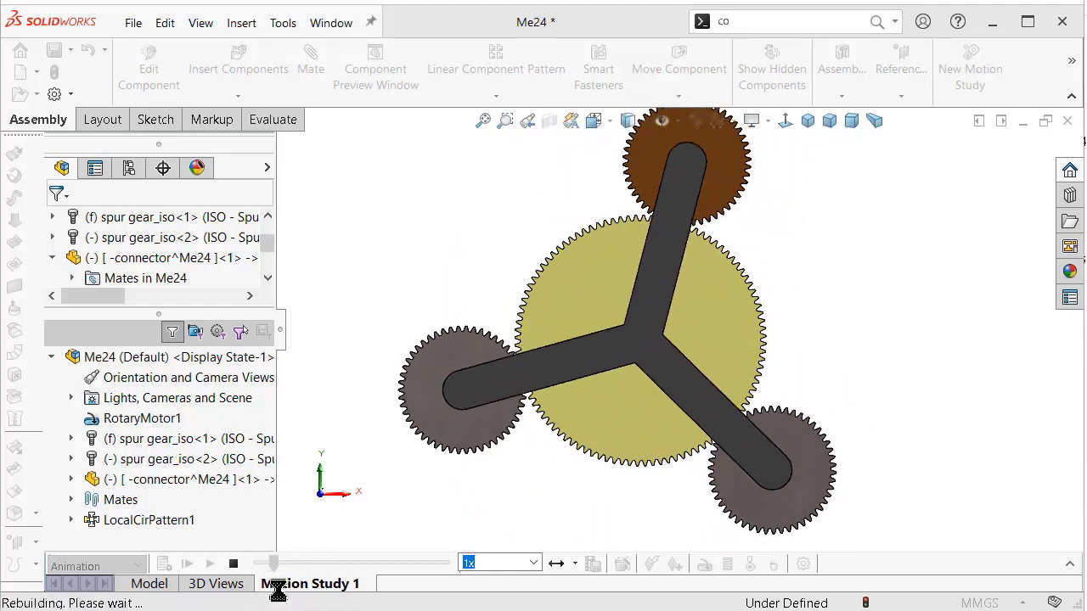
left_click(237, 564)
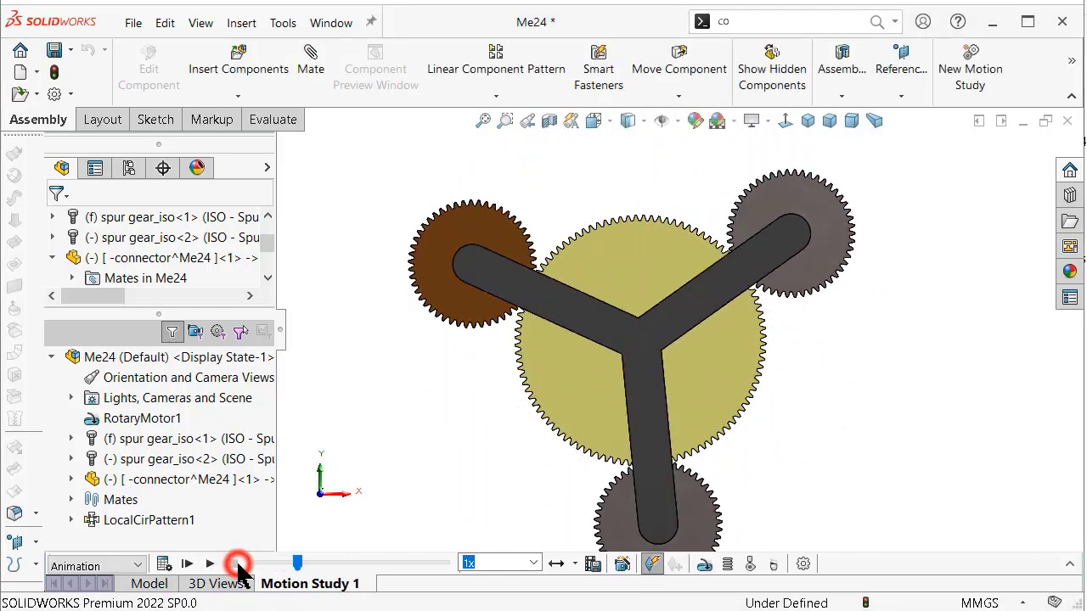
Edit LocalCirPattern1 to 4 planet gear instances.
left_click(139, 584)
scroll(196, 501, "down", 2)
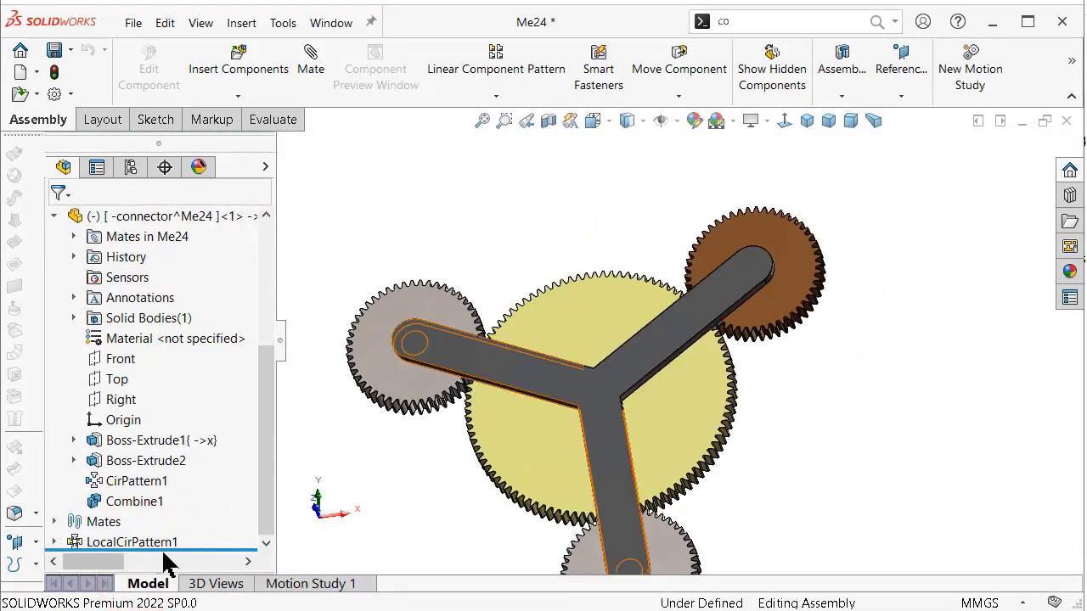
right_click(148, 543)
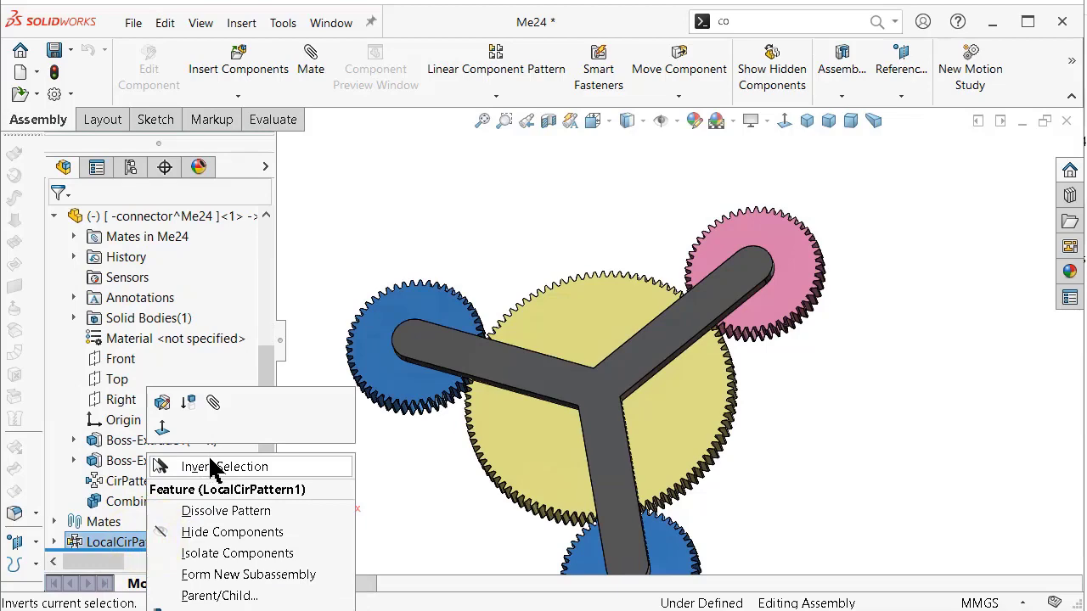
left_click(395, 218)
left_click(136, 540)
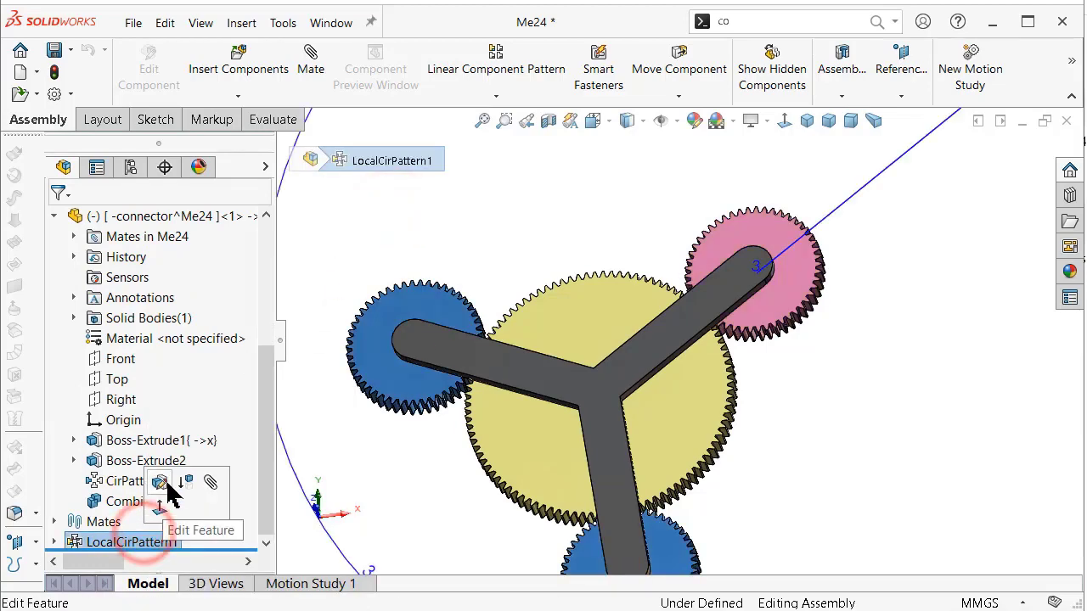
scroll(168, 492, "up", 2)
left_click(169, 488)
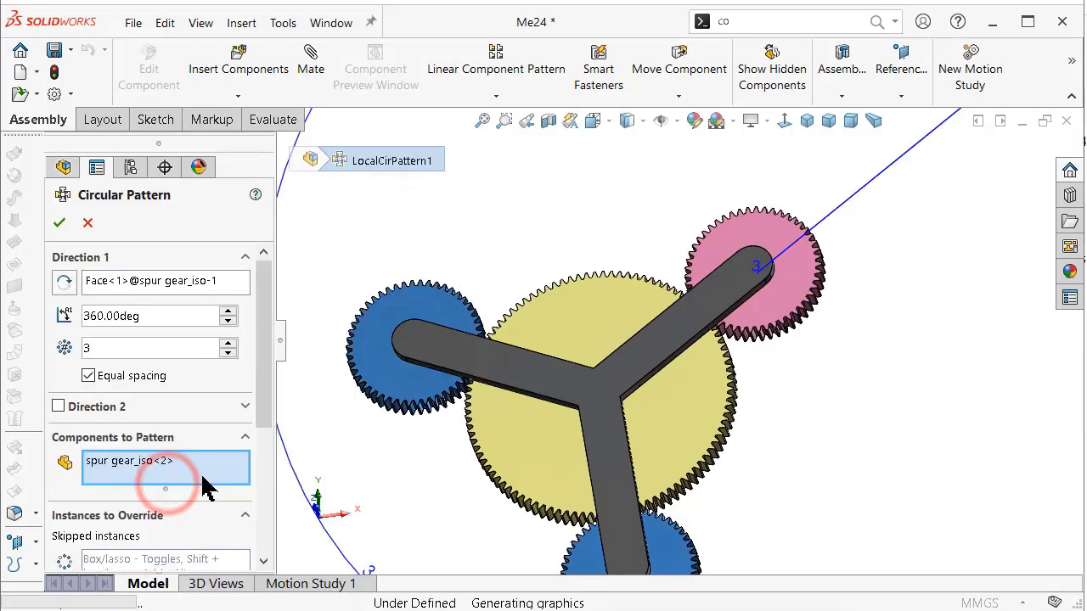
left_click(227, 344)
left_click(58, 220)
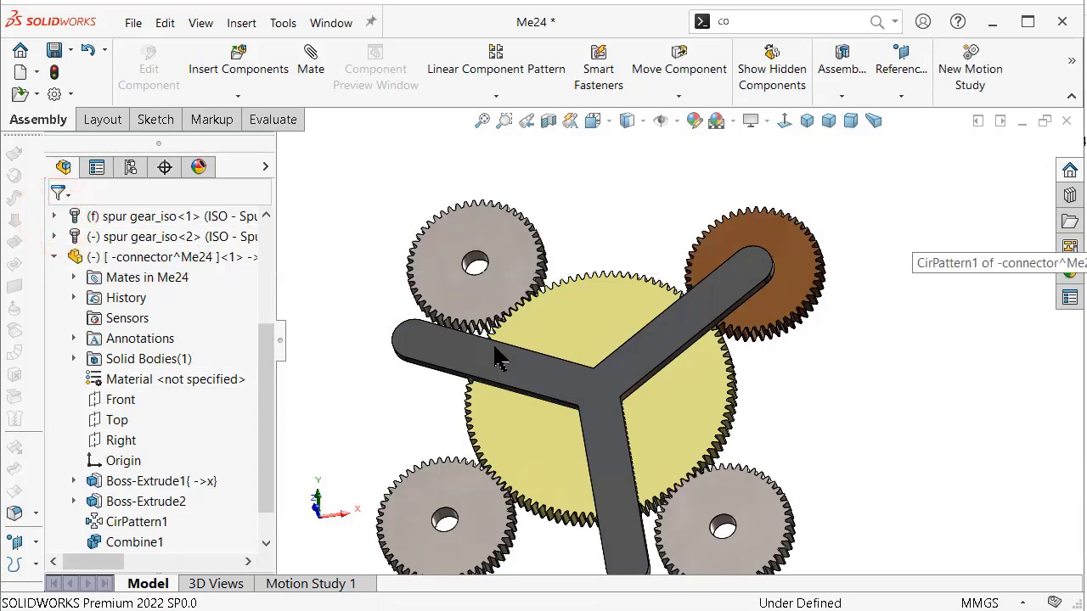
Edit the connector part in place and review its CirPattern1 arm pattern.
left_click(544, 372)
left_click_drag(268, 359, 267, 340)
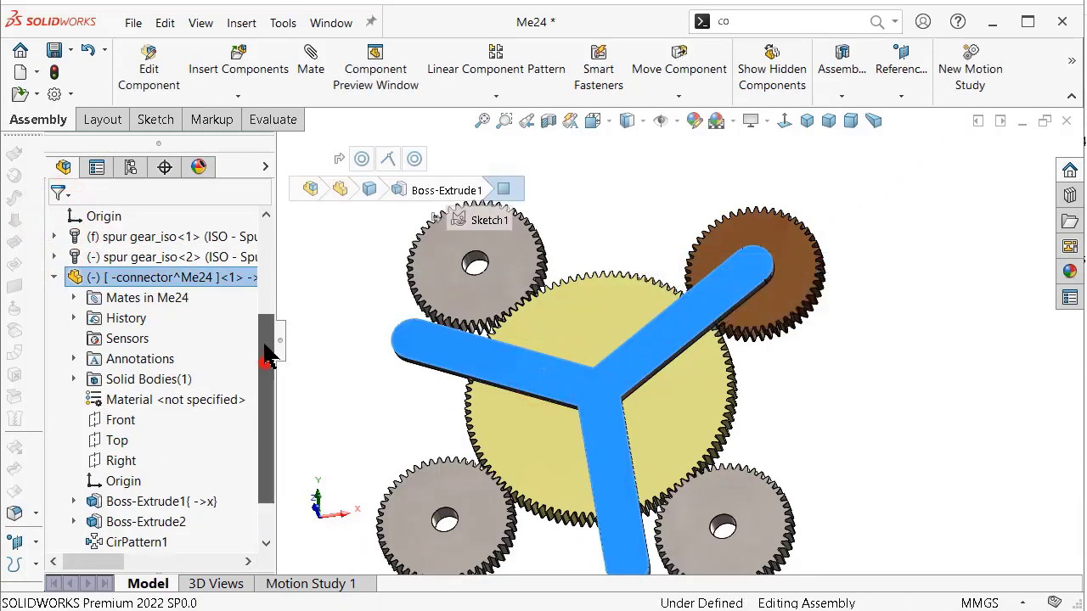
left_click(223, 299)
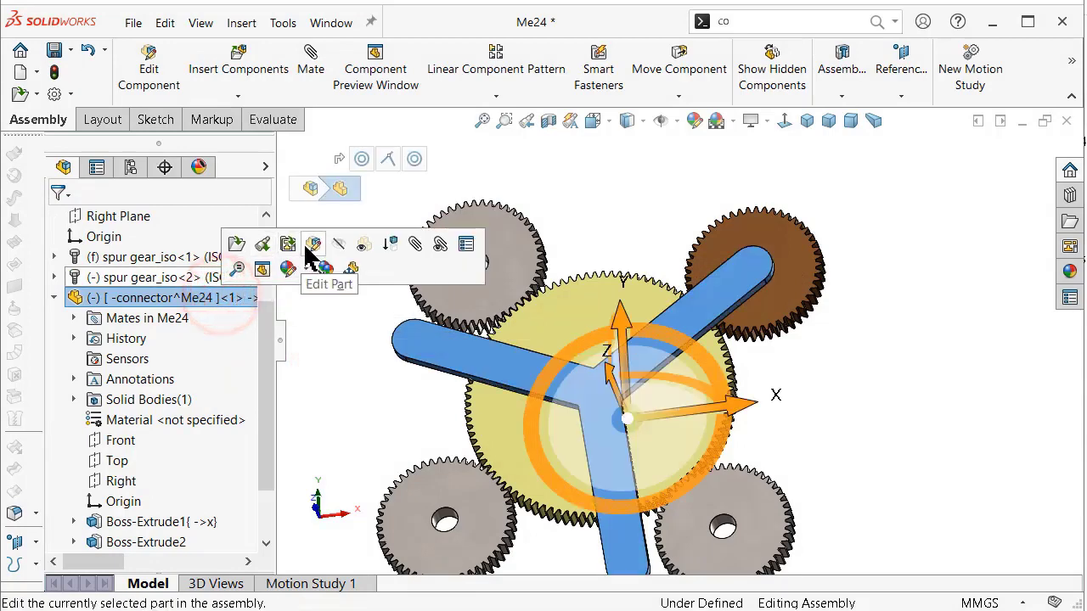
left_click(312, 246)
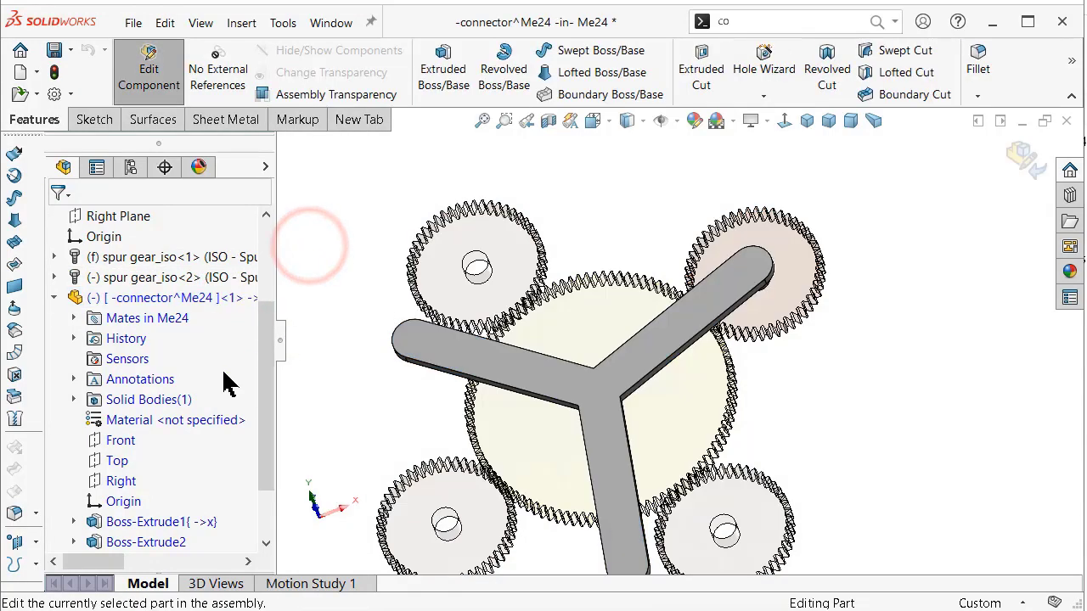
scroll(170, 459, "down", 2)
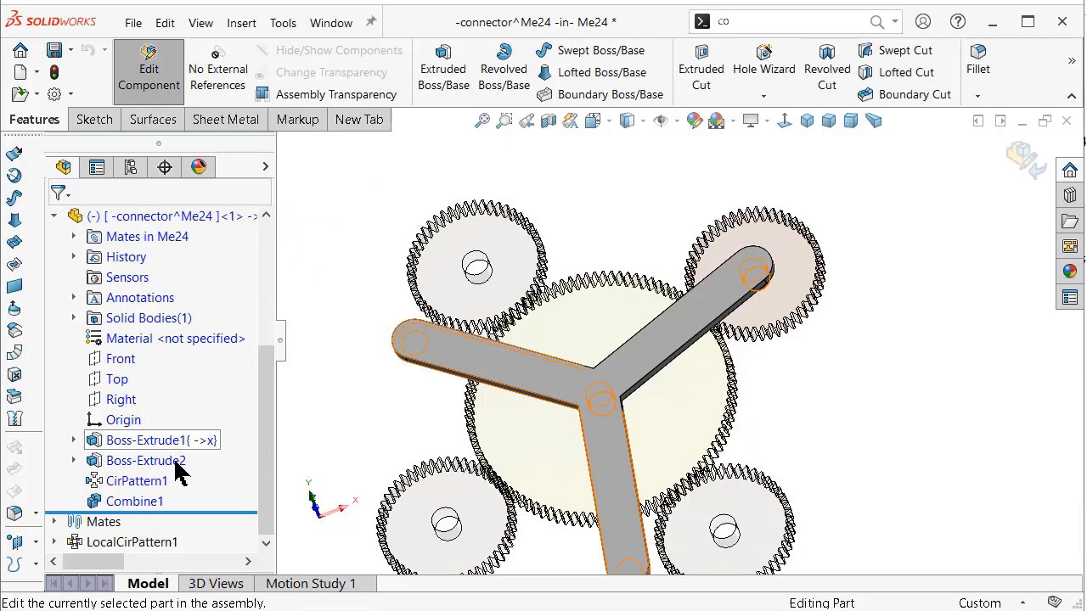
left_click(134, 477)
left_click(143, 425)
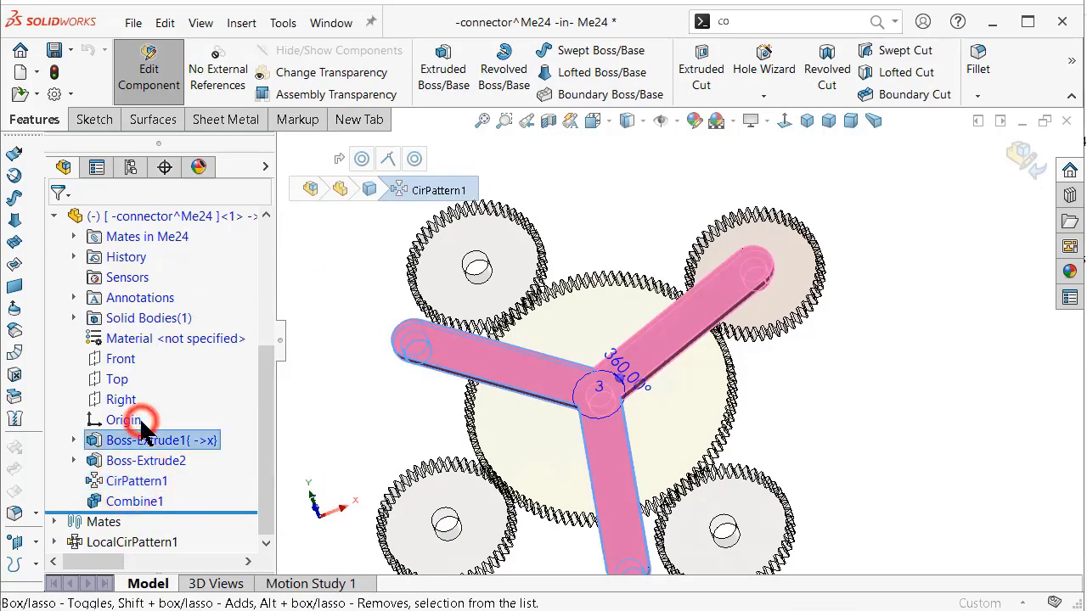
left_click(88, 224)
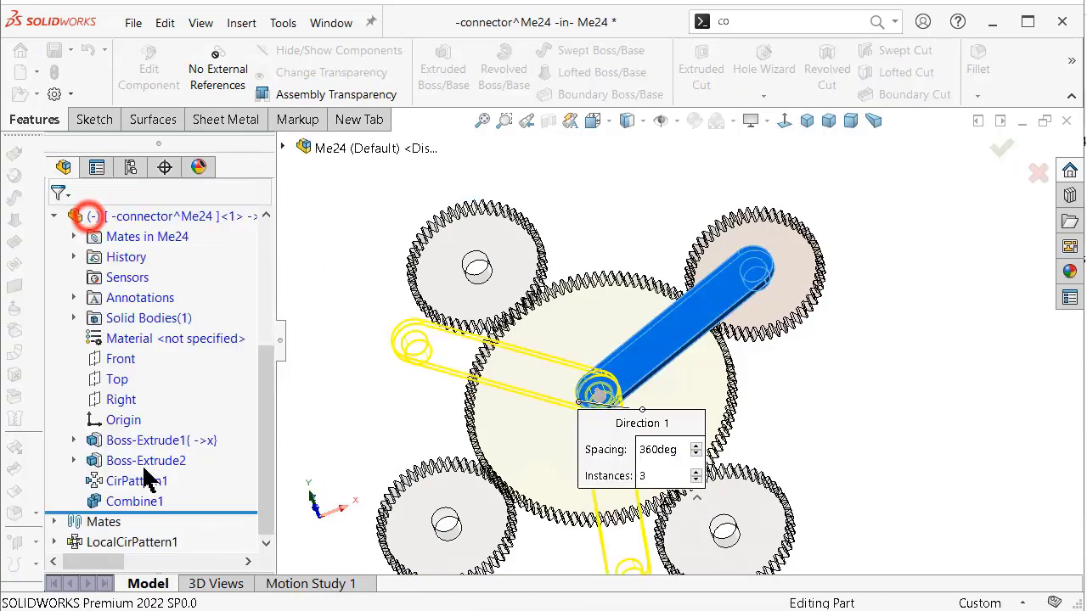
Change the arm pattern count from 3 to 4 and rebuild the connector.
left_click(145, 460)
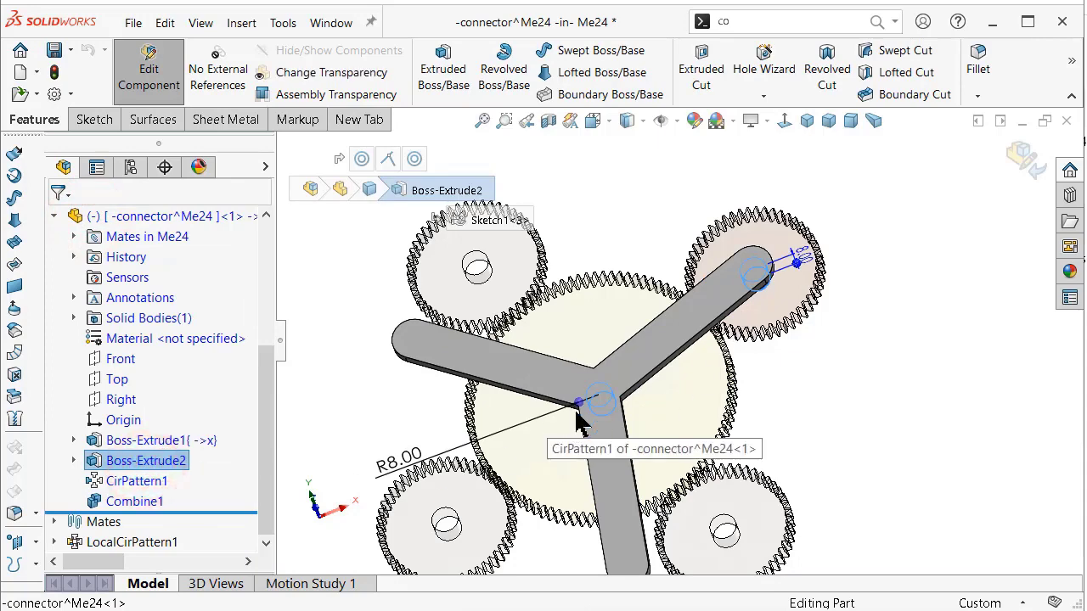
scroll(578, 422, "down", 2)
left_click(144, 481)
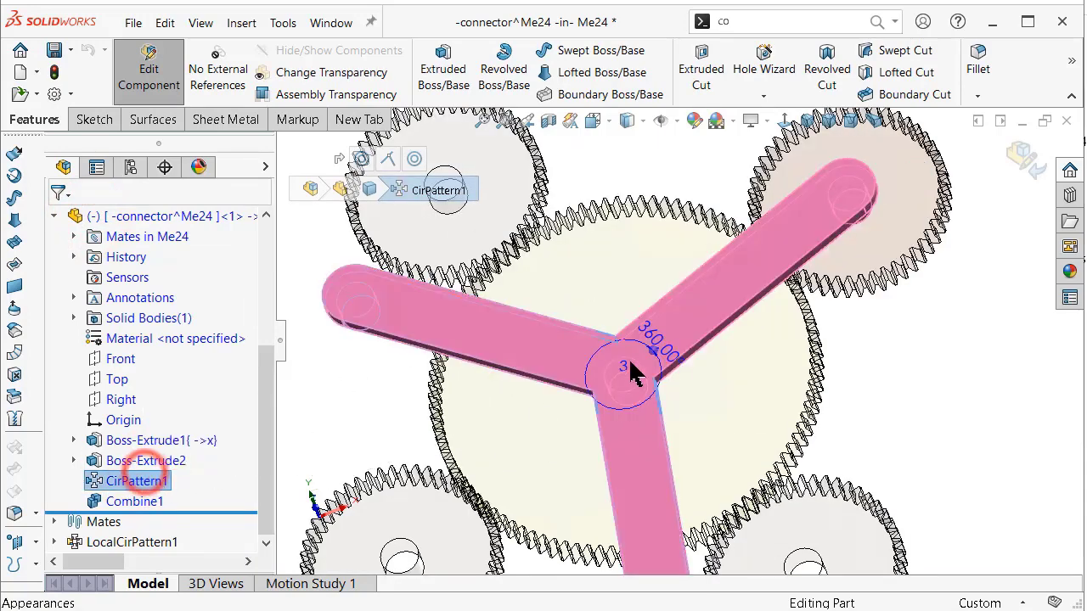
double_click(625, 369)
type("4")
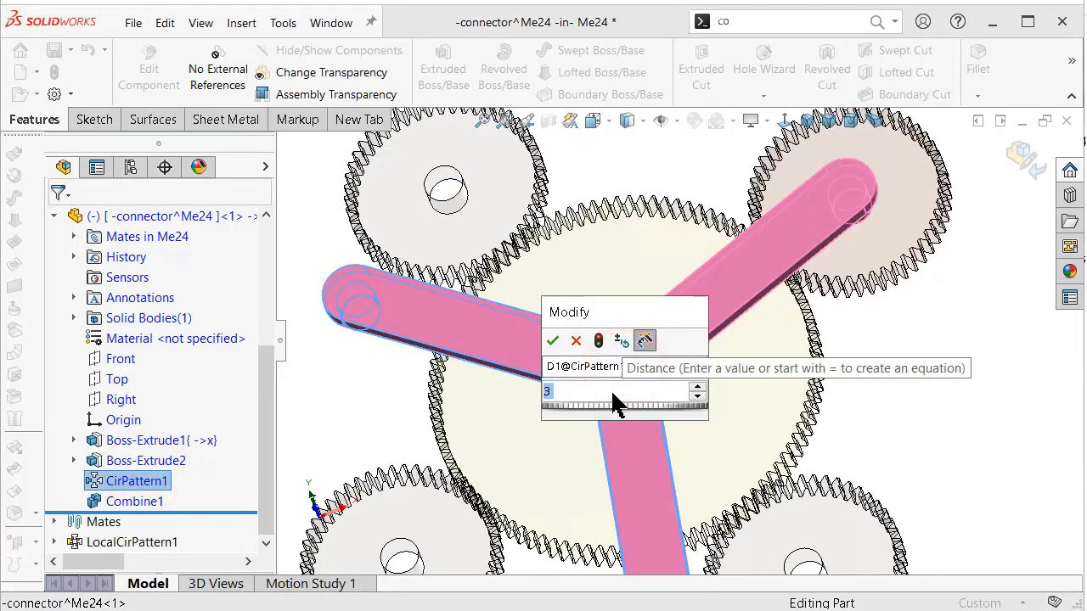
left_click(553, 340)
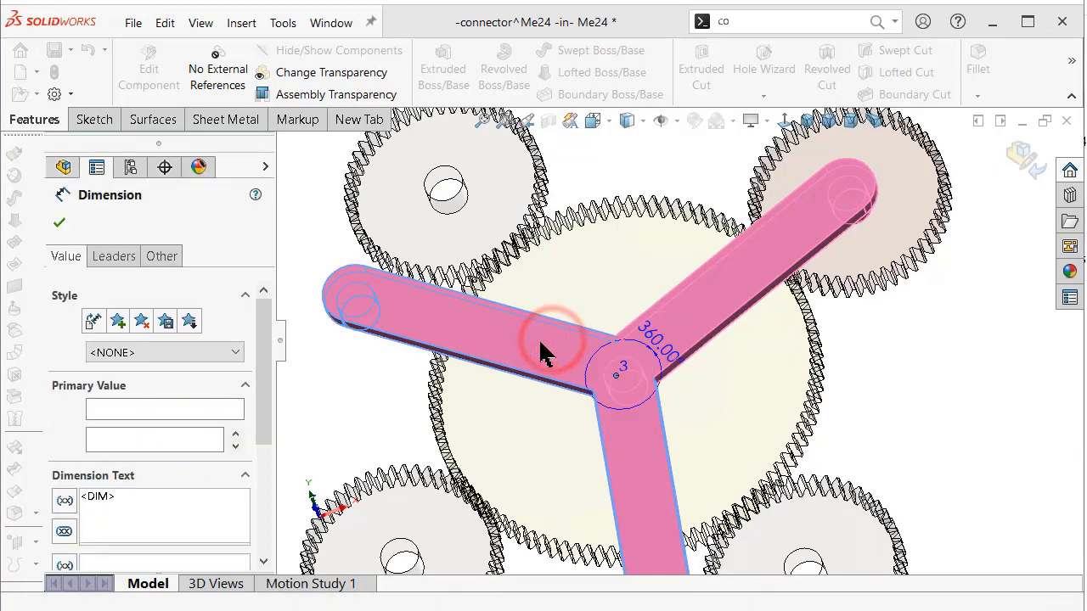
left_click(59, 222)
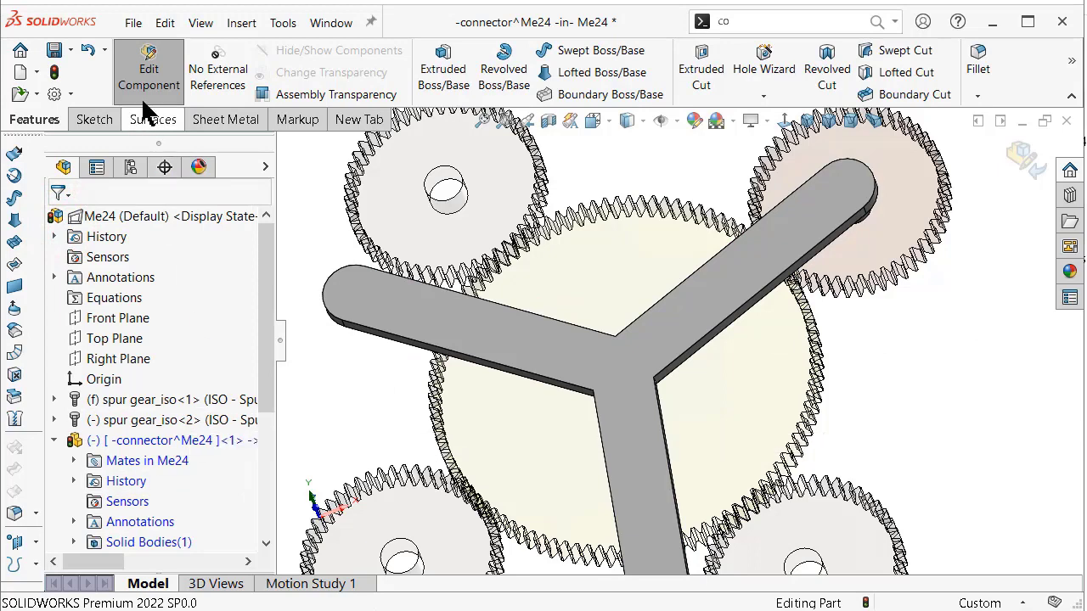
left_click(54, 71)
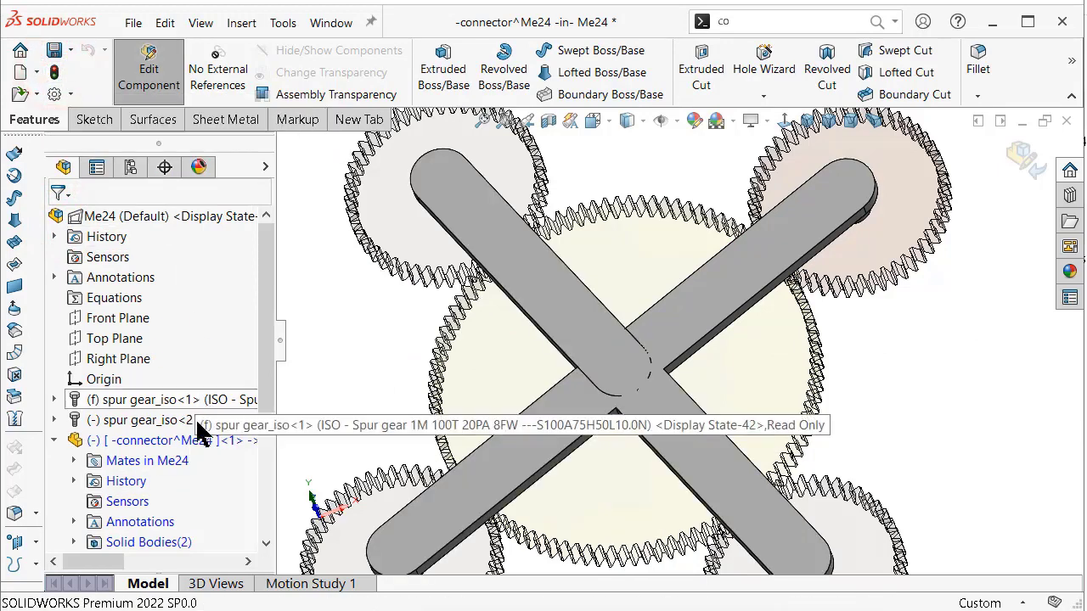
Add the fourth arm body to Combine1, forming one cross-shaped solid.
scroll(182, 429, "down", 4)
left_click(136, 501)
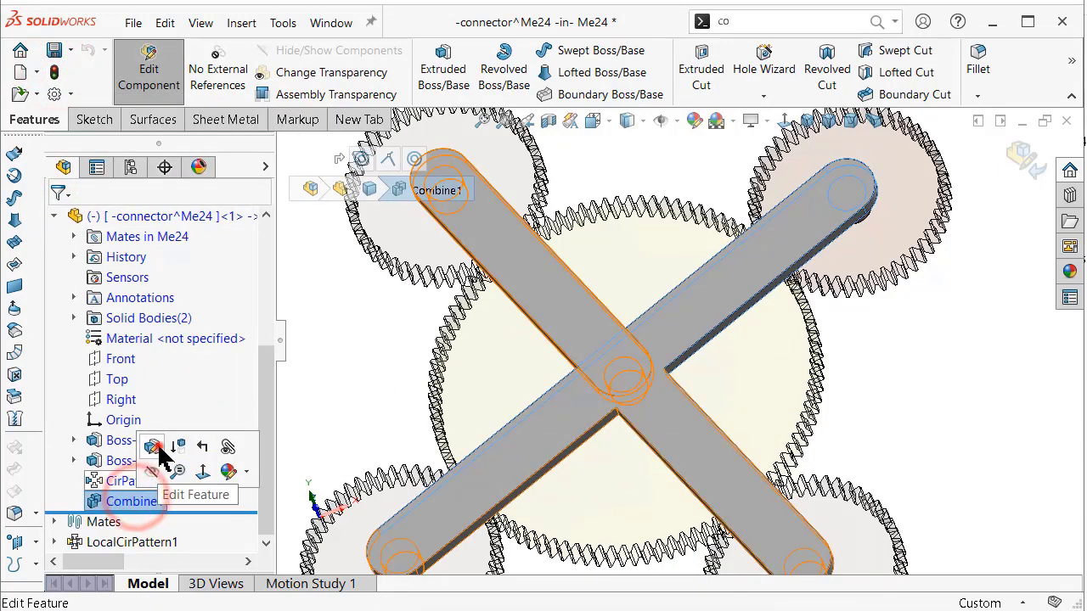
left_click(155, 450)
left_click(156, 492)
left_click(532, 297)
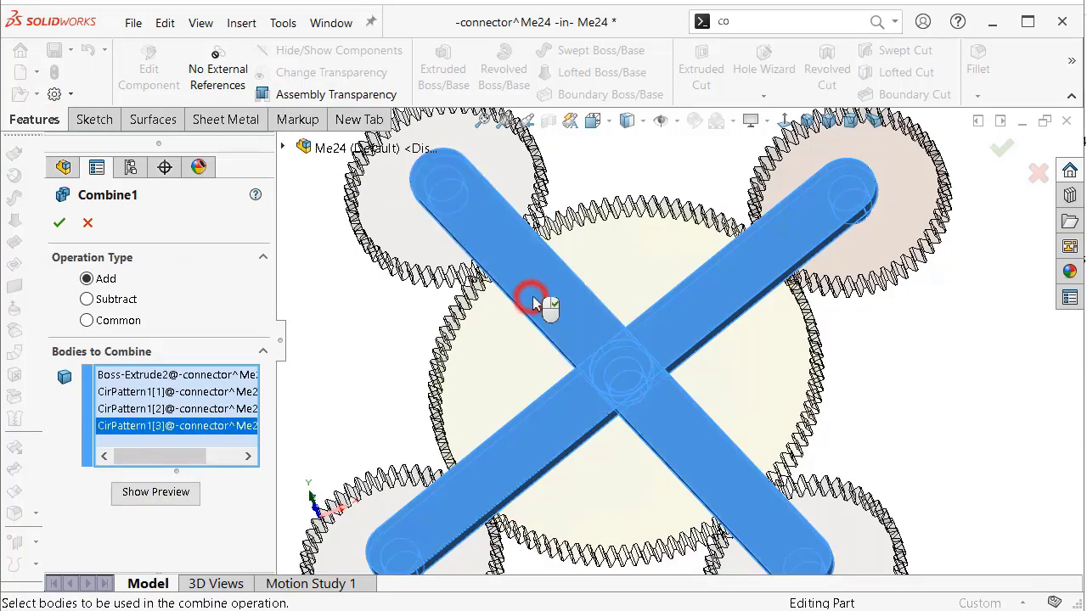
right_click(533, 297)
Exit part editing, zoom to fit, then calculate and stop Motion Study 1 with four gears.
left_click(1022, 161)
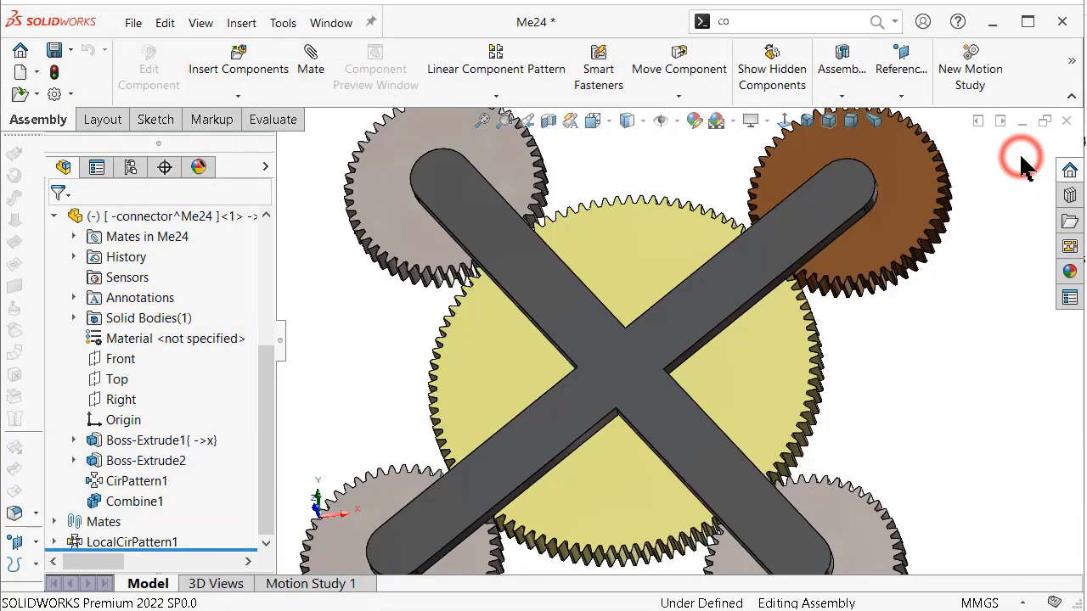
key("f")
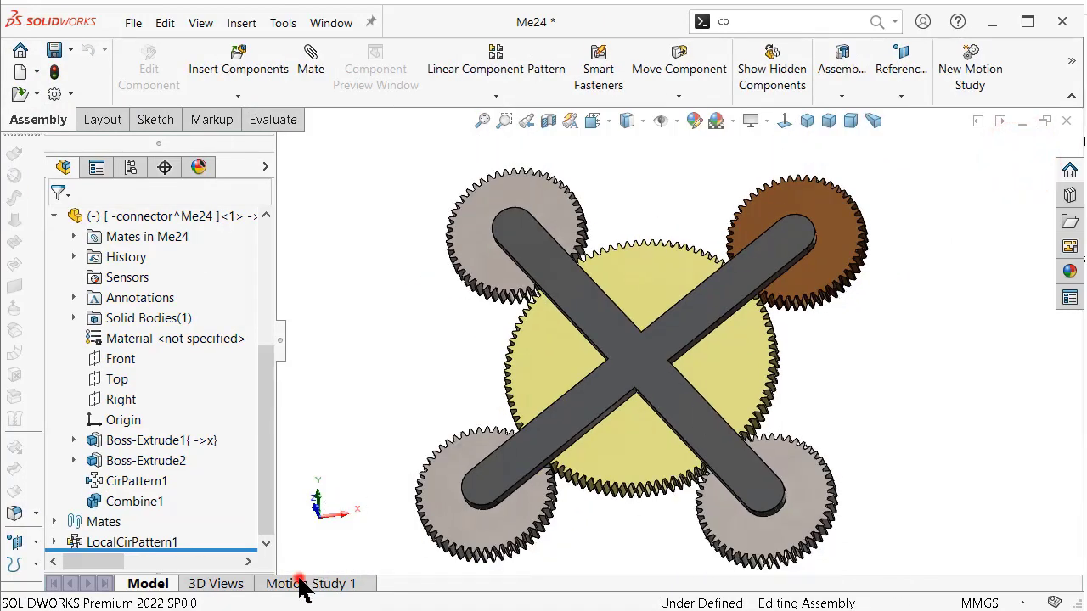
left_click(299, 584)
key("Return")
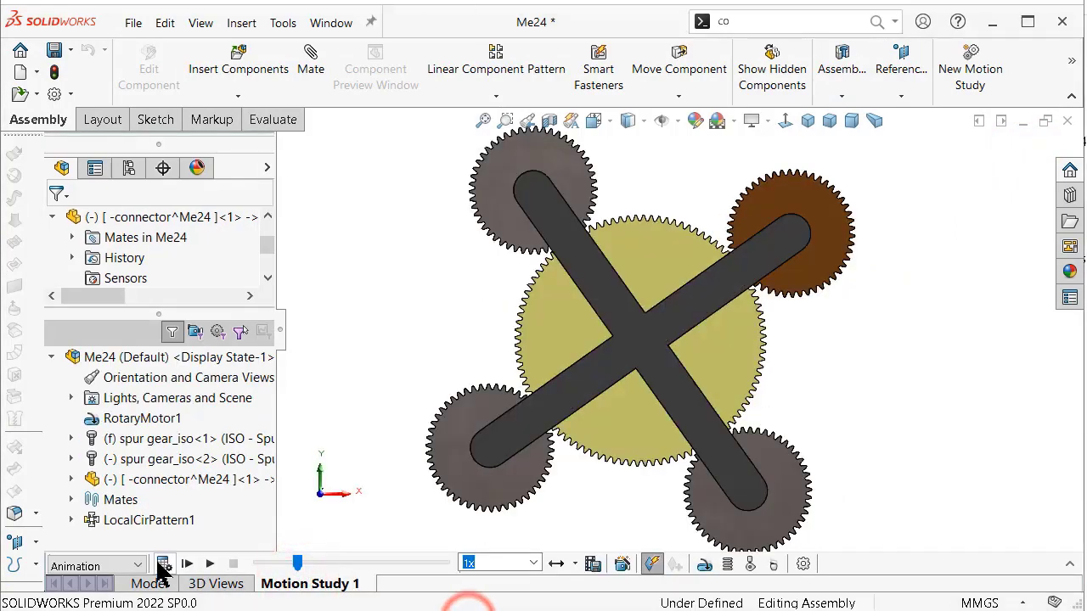
left_click(164, 564)
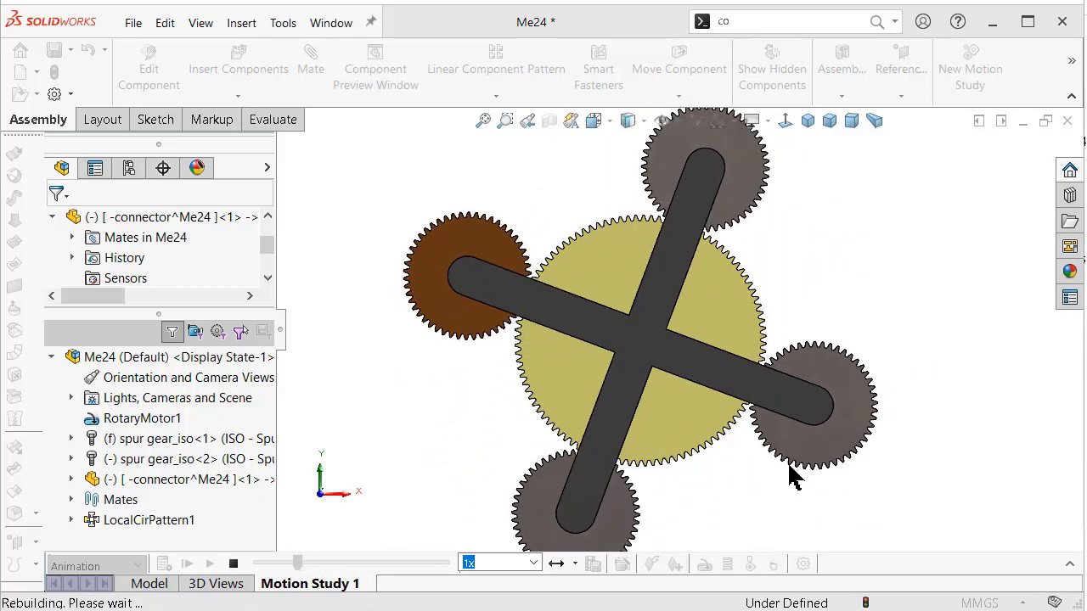
left_click(233, 563)
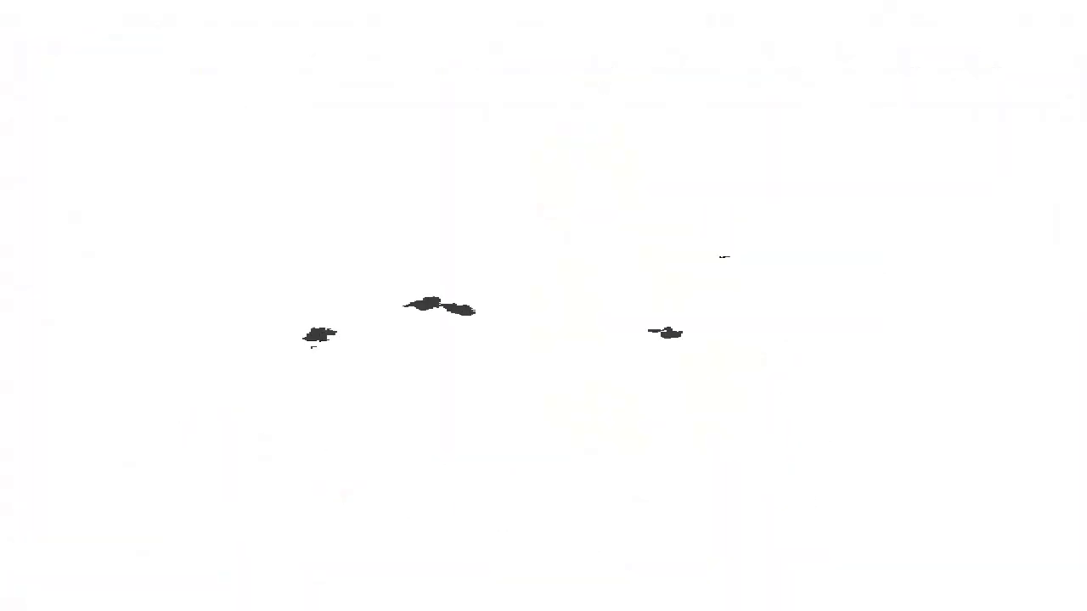